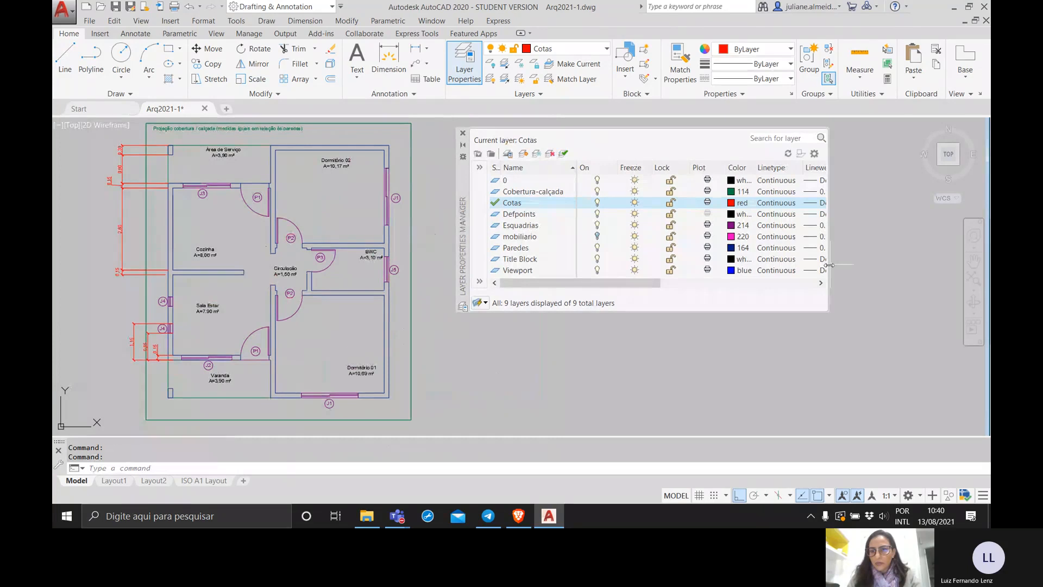
Step: Widen the layer manager to reveal the transparency column and set the Cotas layer's transparency to 40
{"action": "left_click_drag", "start_coordinate": [830, 265], "coordinate": [916, 278]}
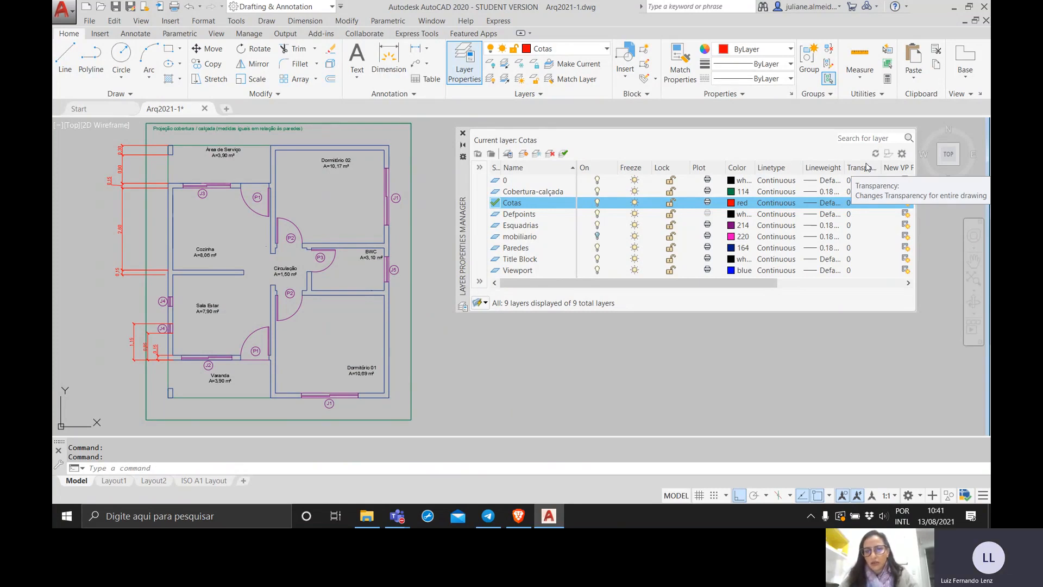
{"action": "left_click", "coordinate": [850, 208]}
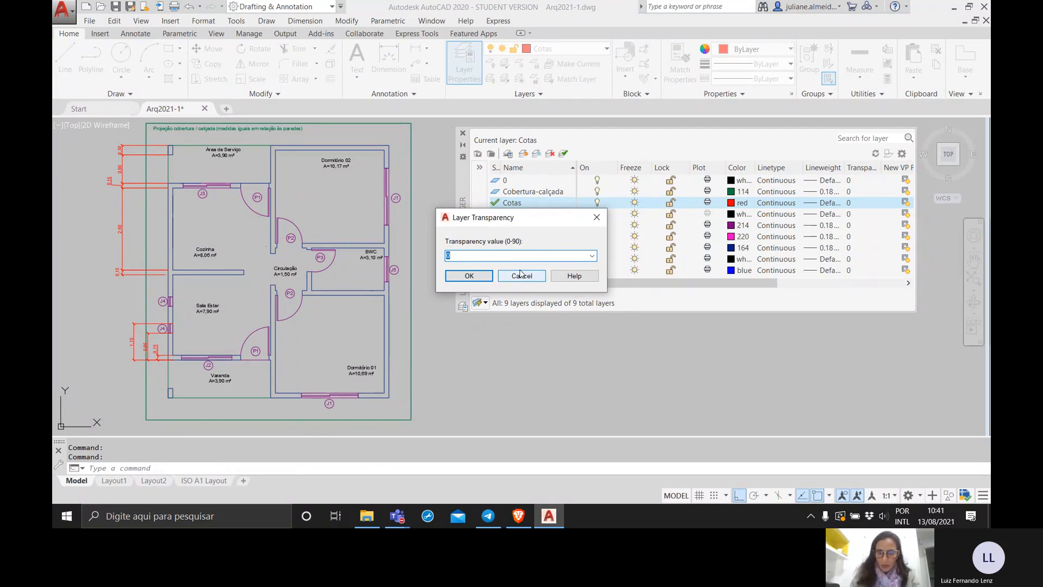
{"action": "type", "text": "50"}
{"action": "key", "text": "BackSpace"}
{"action": "key", "text": "BackSpace"}
{"action": "type", "text": "40"}
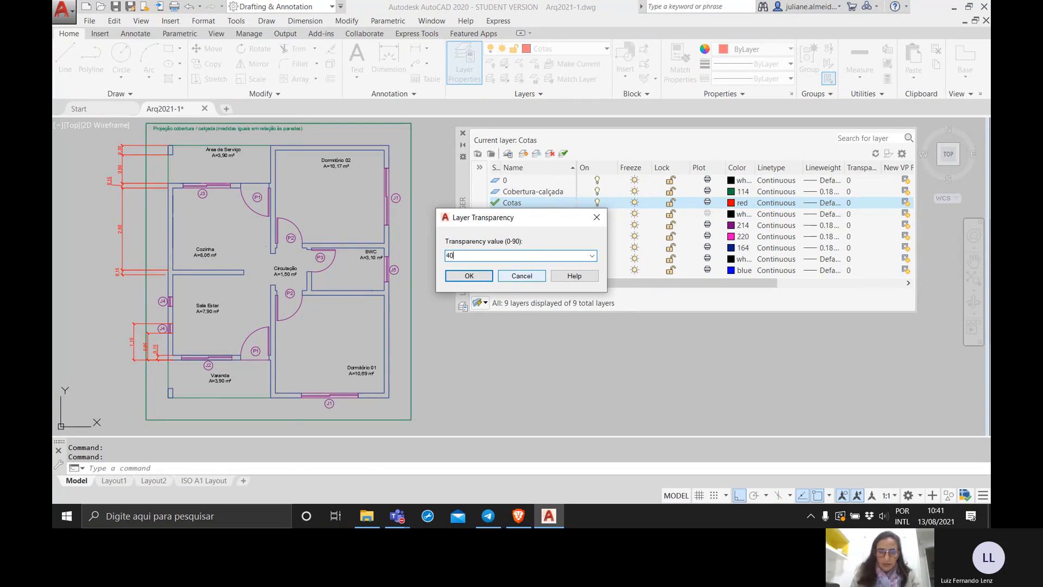
{"action": "left_click", "coordinate": [468, 276]}
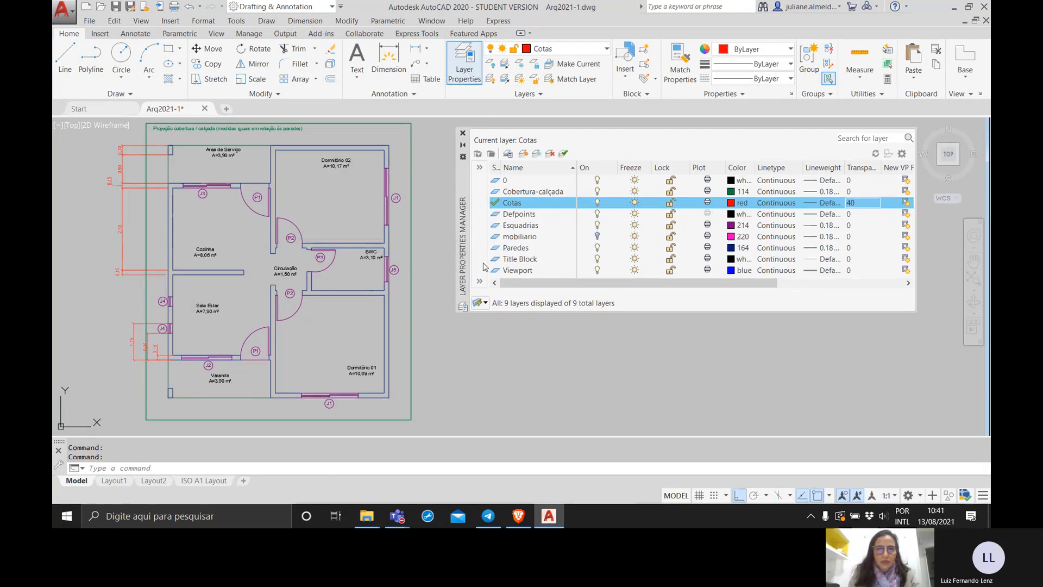
Step: Turn off the current Cotas layer by picking one of its dimensions in the drawing, and undo the change
{"action": "left_click", "coordinate": [504, 82]}
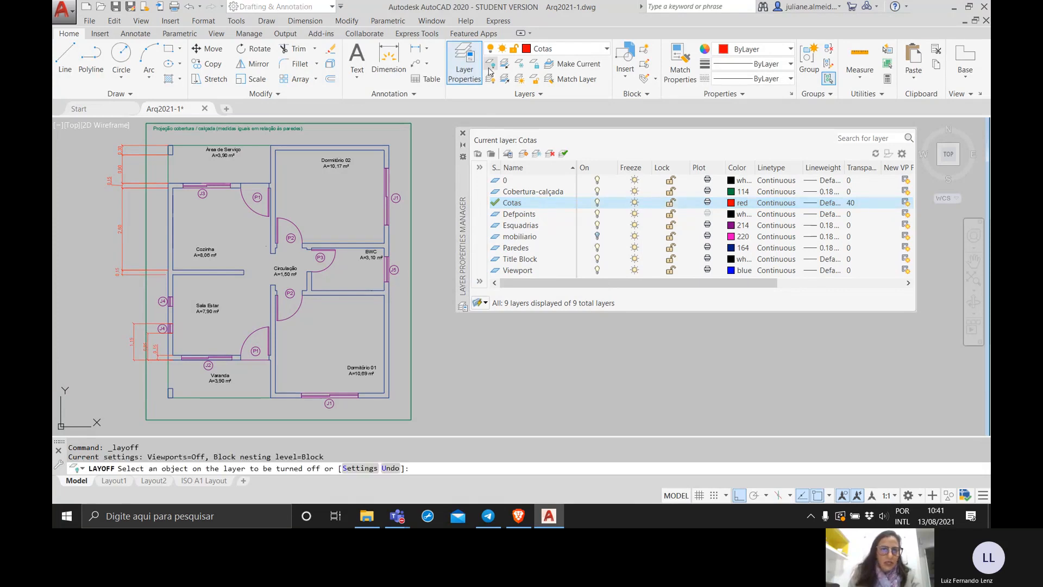
{"action": "left_click", "coordinate": [121, 270]}
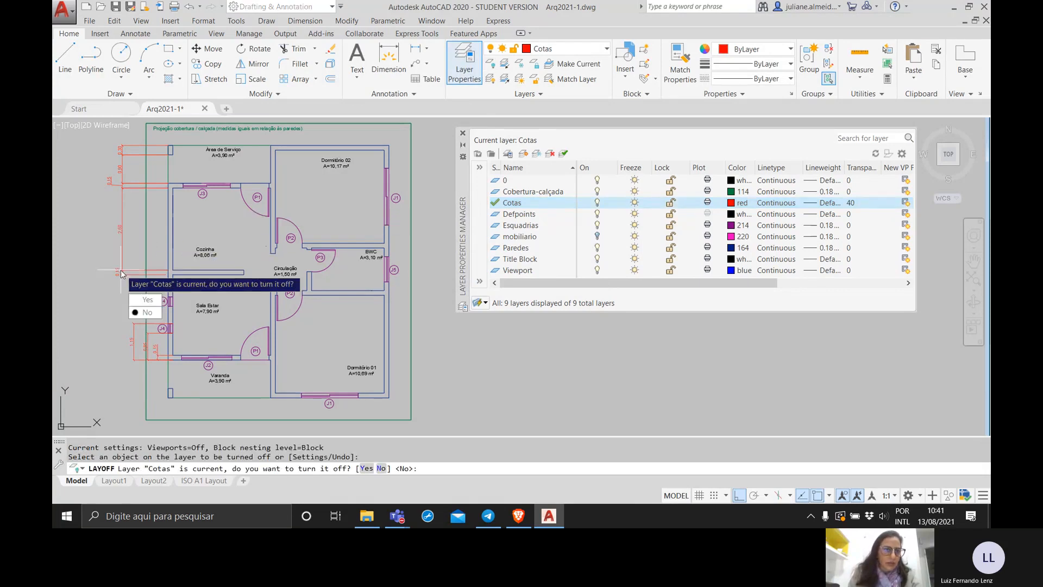
{"action": "left_click", "coordinate": [144, 300]}
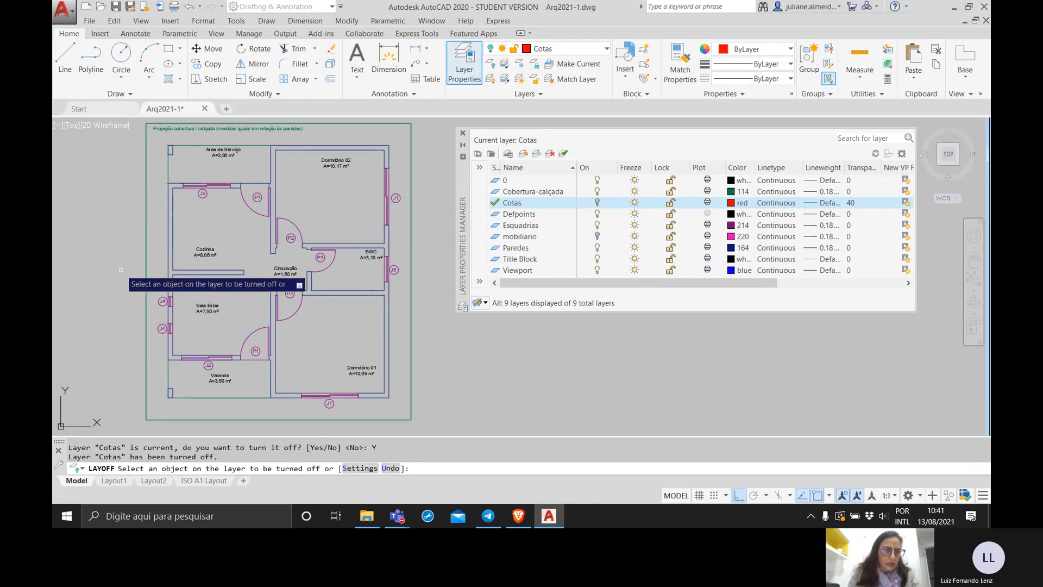
{"action": "key", "text": "Escape"}
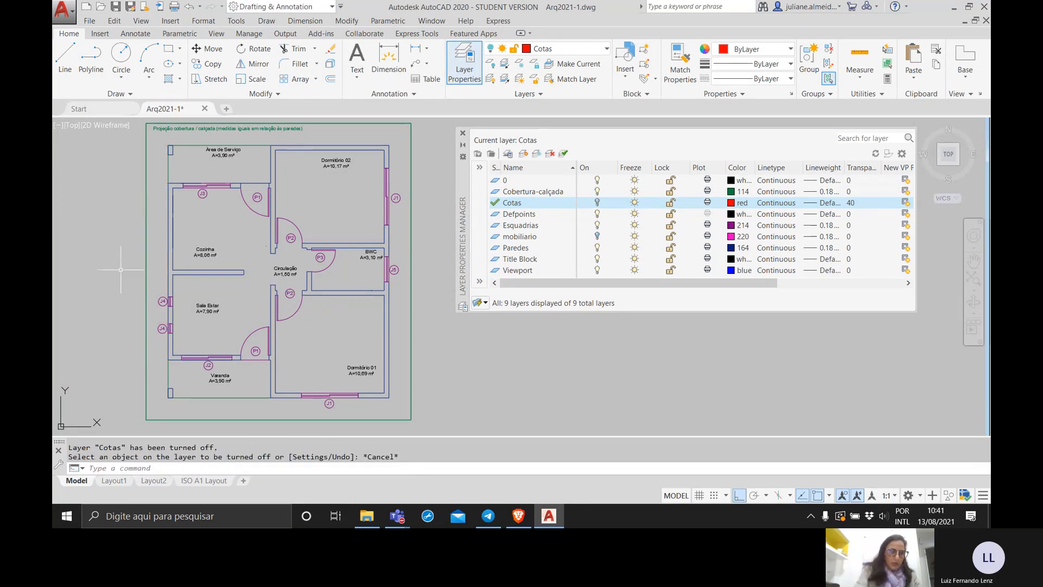
{"action": "key", "text": "ctrl+z"}
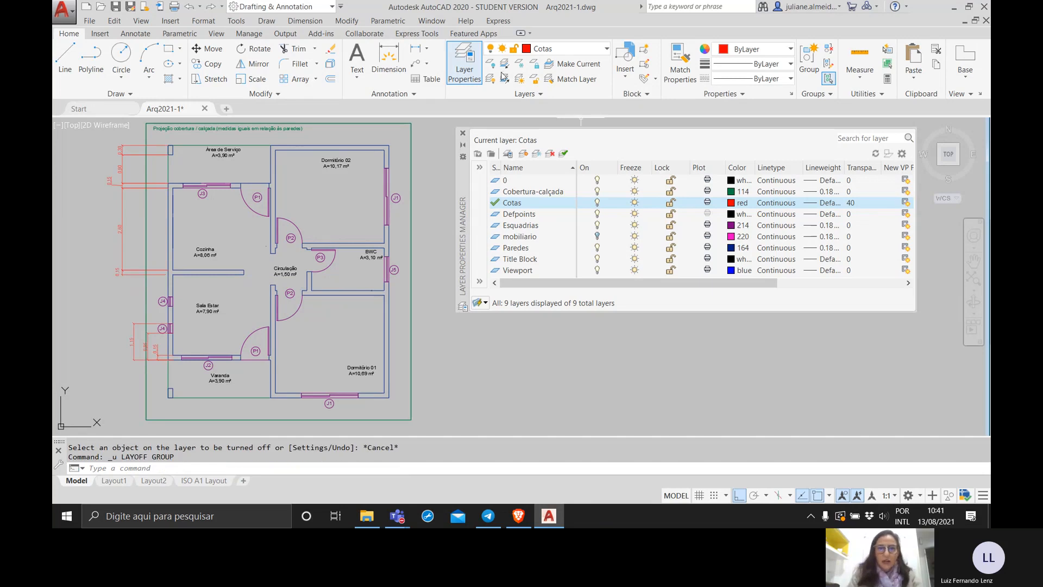
Step: Lock the Cotas layer by picking one of the dimensions beside the floor plan
{"action": "left_click", "coordinate": [519, 80]}
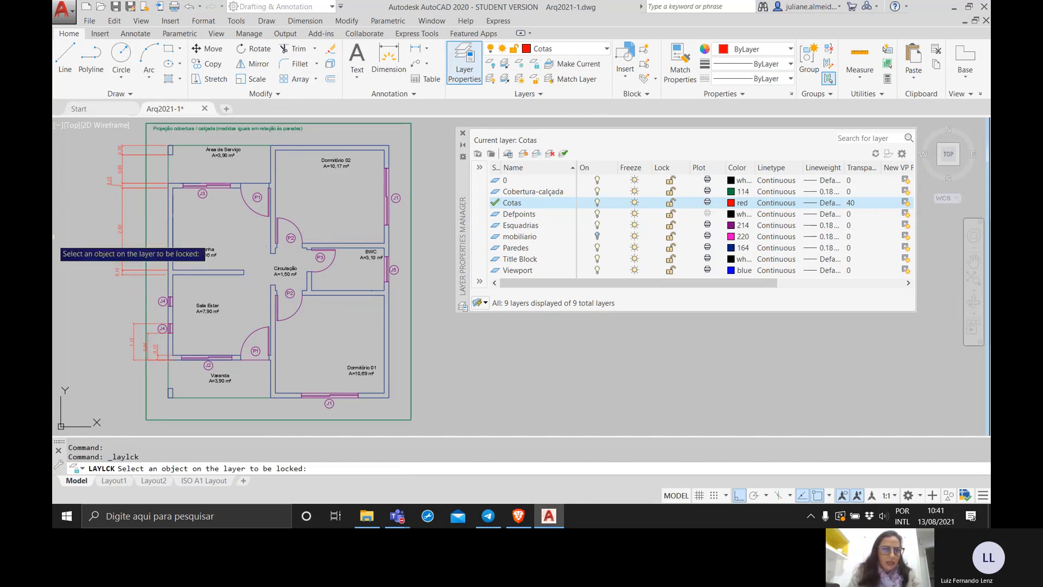
{"action": "left_click", "coordinate": [119, 270]}
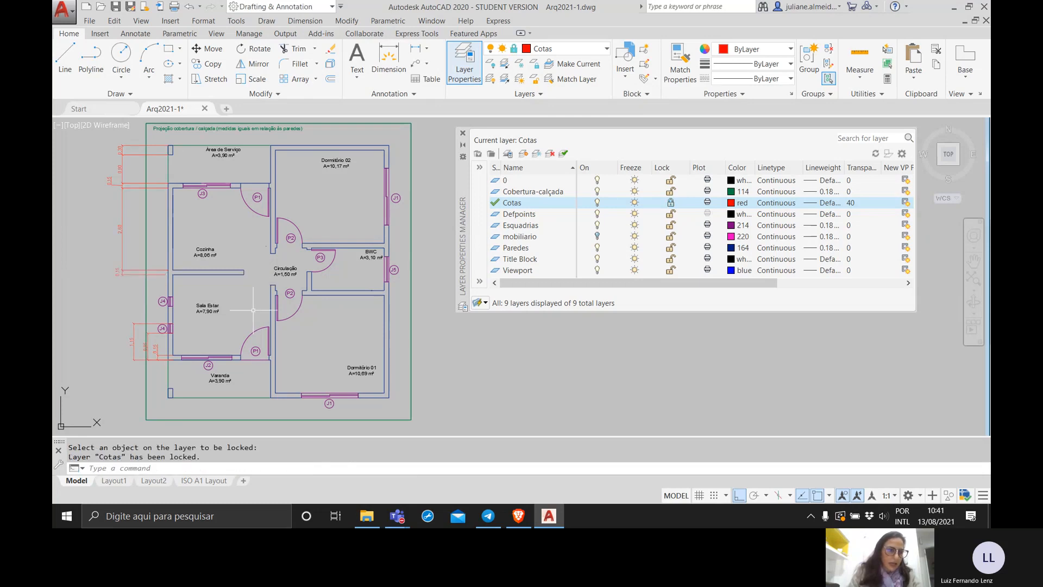
{"action": "scroll", "coordinate": [170, 267], "scroll_direction": "up", "scroll_amount": 4}
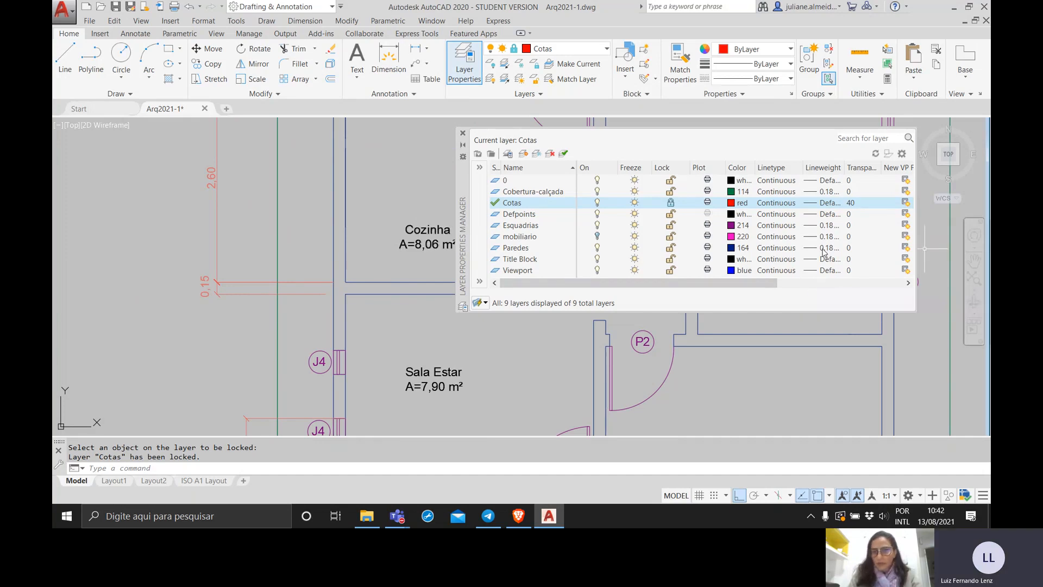
Step: Turn the current Cotas layer off in the layer list and turn it back on
{"action": "left_click", "coordinate": [597, 204]}
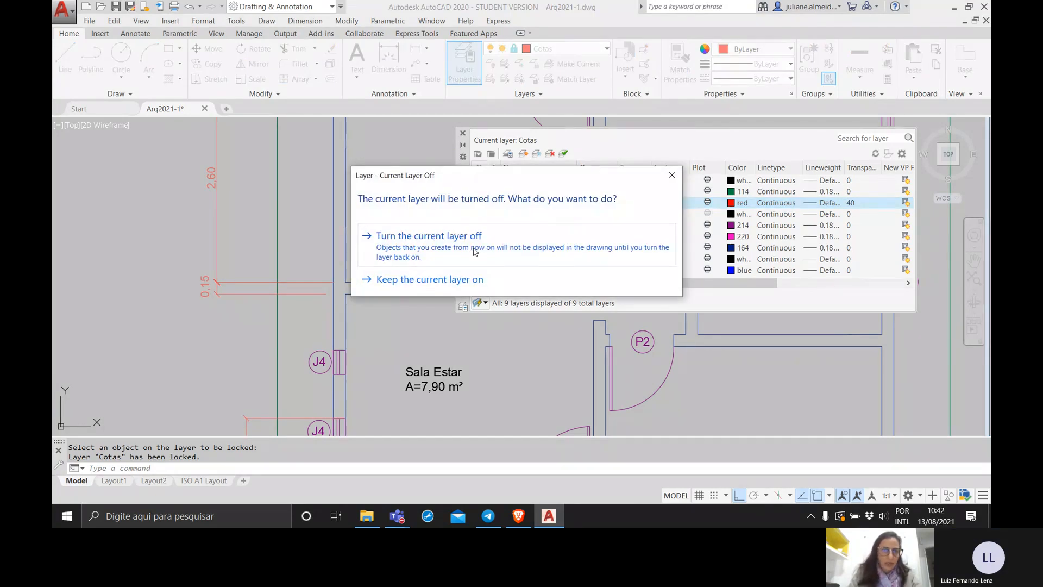
{"action": "left_click", "coordinate": [474, 251]}
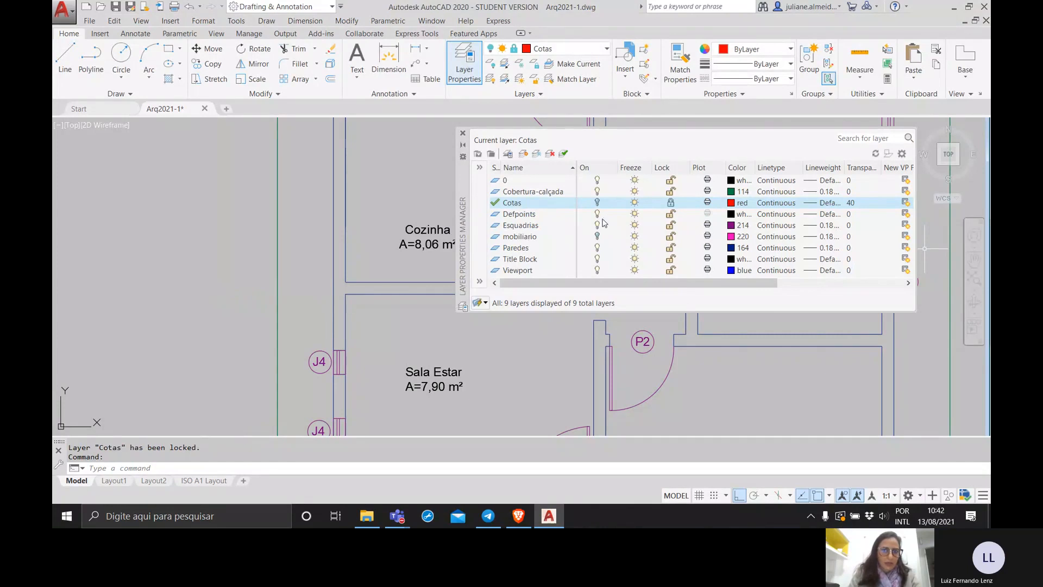
{"action": "left_click", "coordinate": [597, 202]}
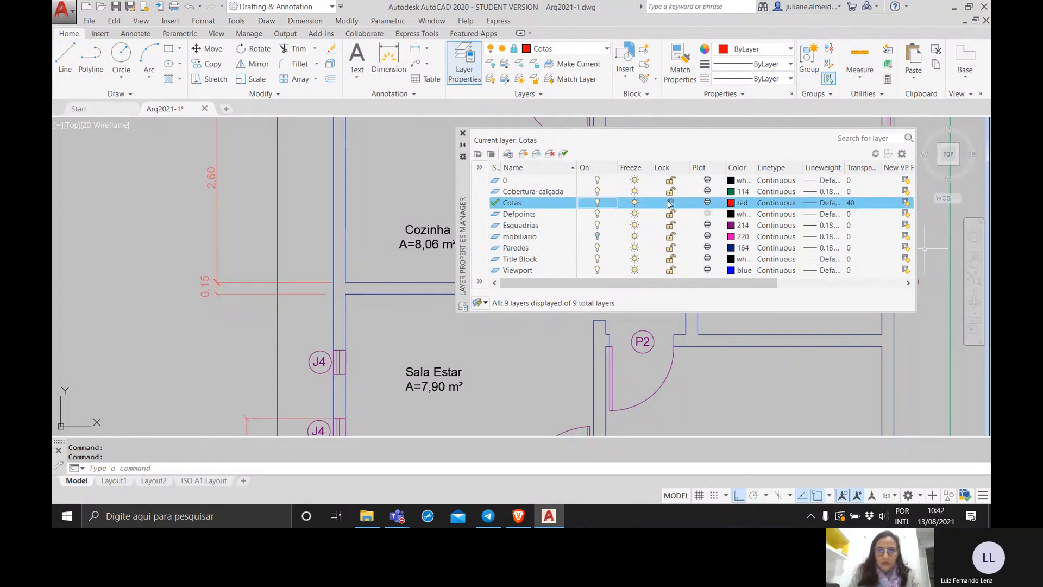
Step: Unlock the Cotas layer and set its transparency to 0
{"action": "left_click", "coordinate": [670, 203]}
{"action": "left_click", "coordinate": [850, 202]}
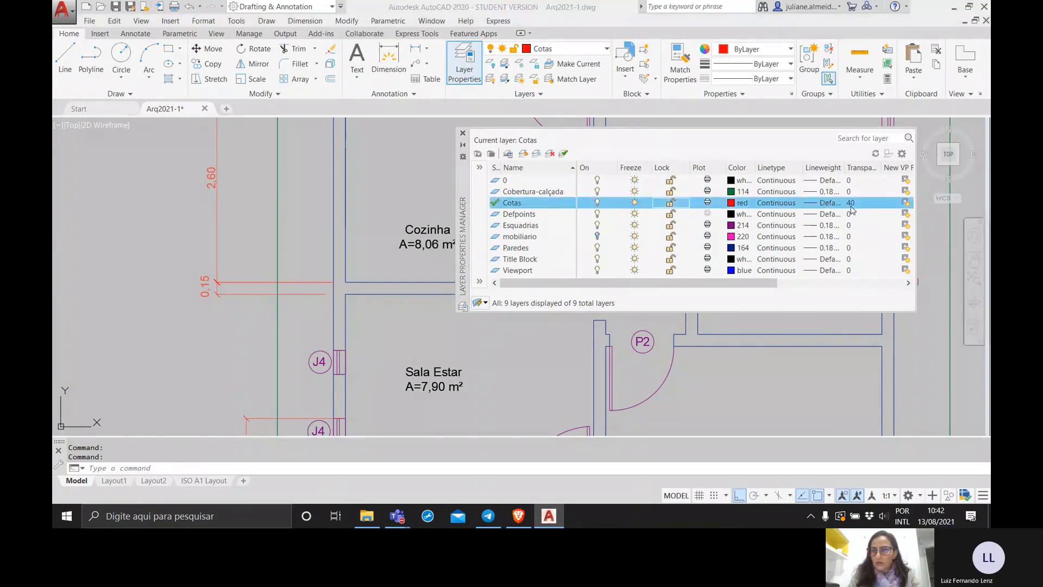
{"action": "key", "text": "BackSpace"}
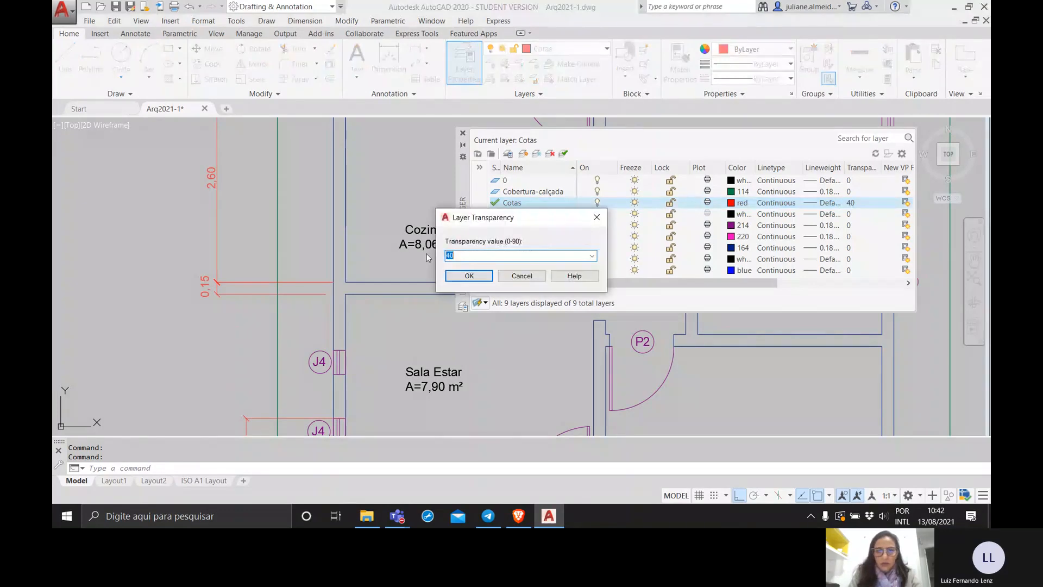
{"action": "type", "text": "0"}
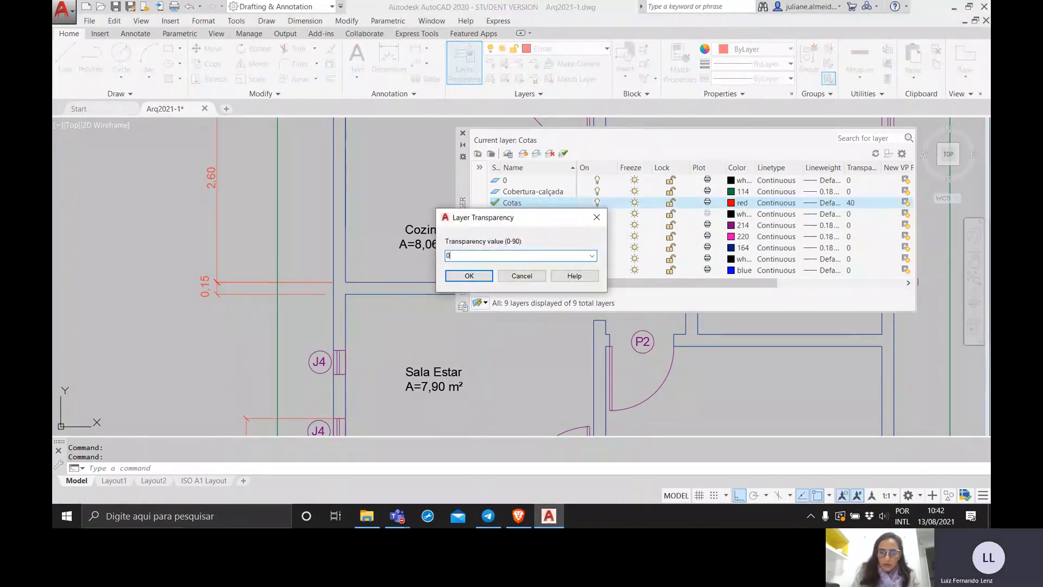
{"action": "left_click", "coordinate": [466, 276]}
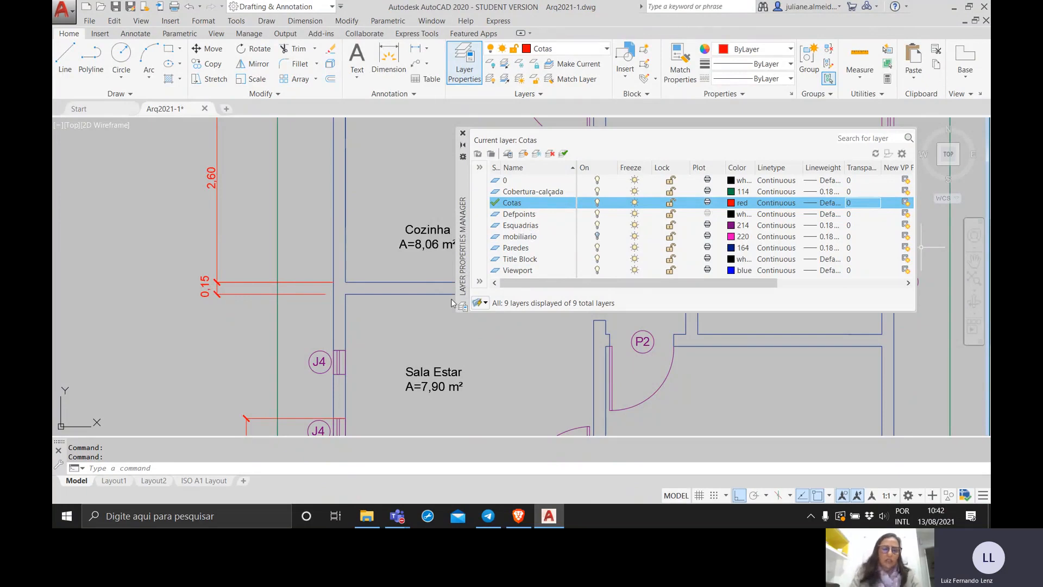
{"action": "scroll", "coordinate": [296, 345], "scroll_direction": "down", "scroll_amount": 5}
{"action": "middle_click_drag", "start_coordinate": [297, 345], "coordinate": [225, 251]}
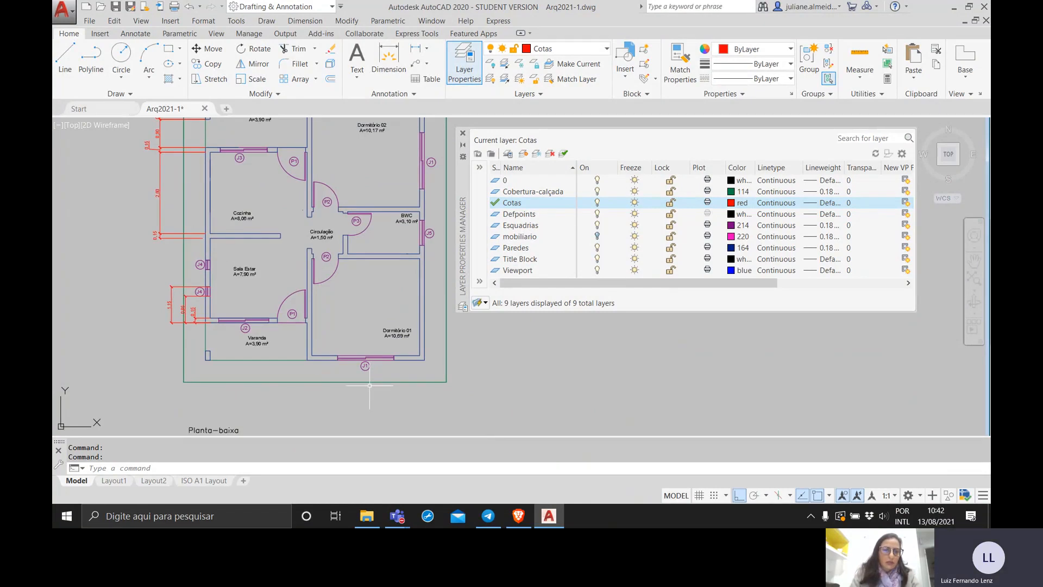
{"action": "mouse_move", "coordinate": [369, 383]}
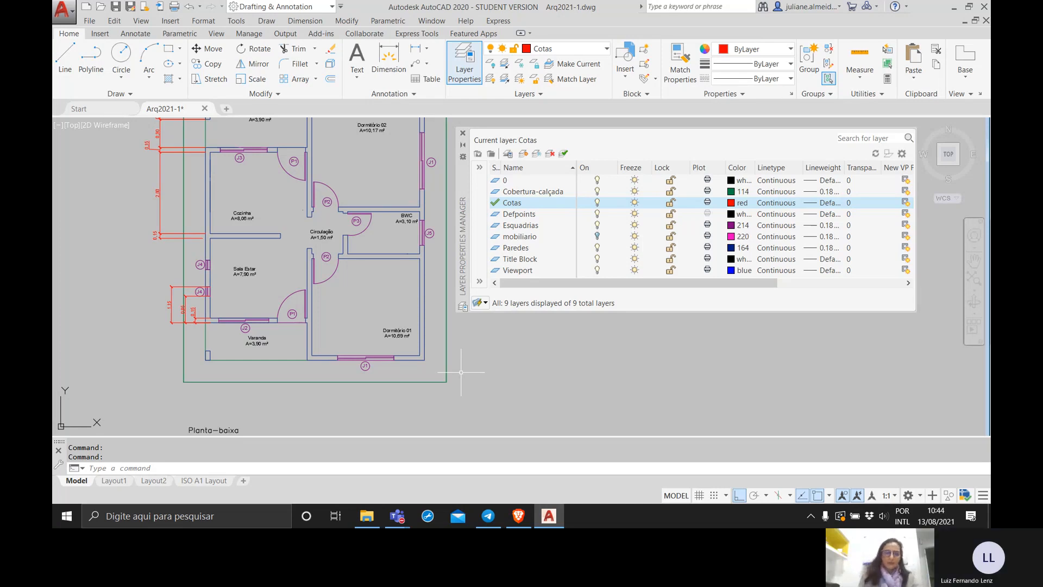
Step: Switch to the Aula 18 meeting window in Microsoft Teams and stop sharing the screen
{"action": "mouse_move", "coordinate": [396, 521]}
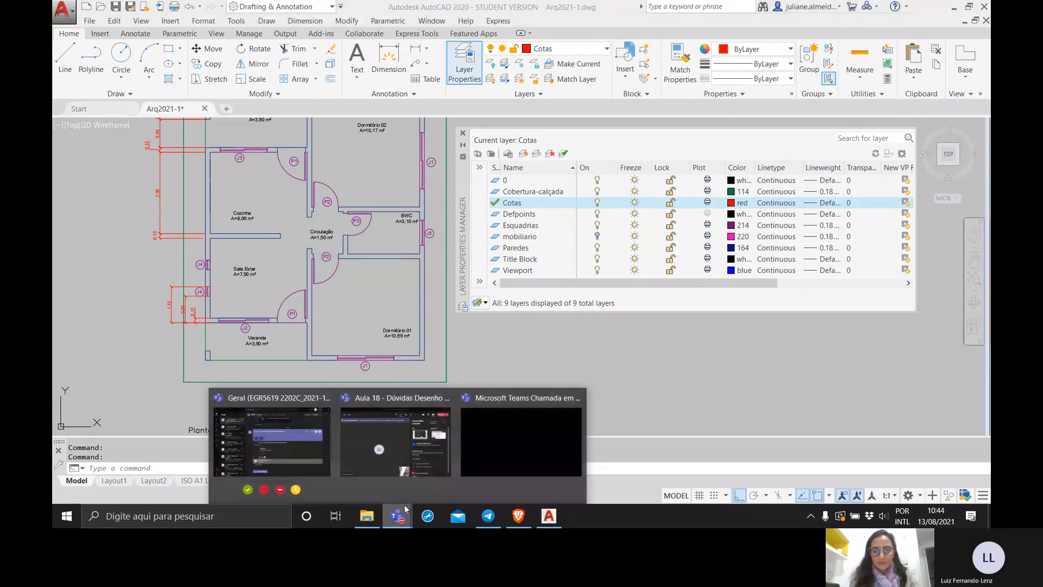
{"action": "left_click", "coordinate": [400, 451]}
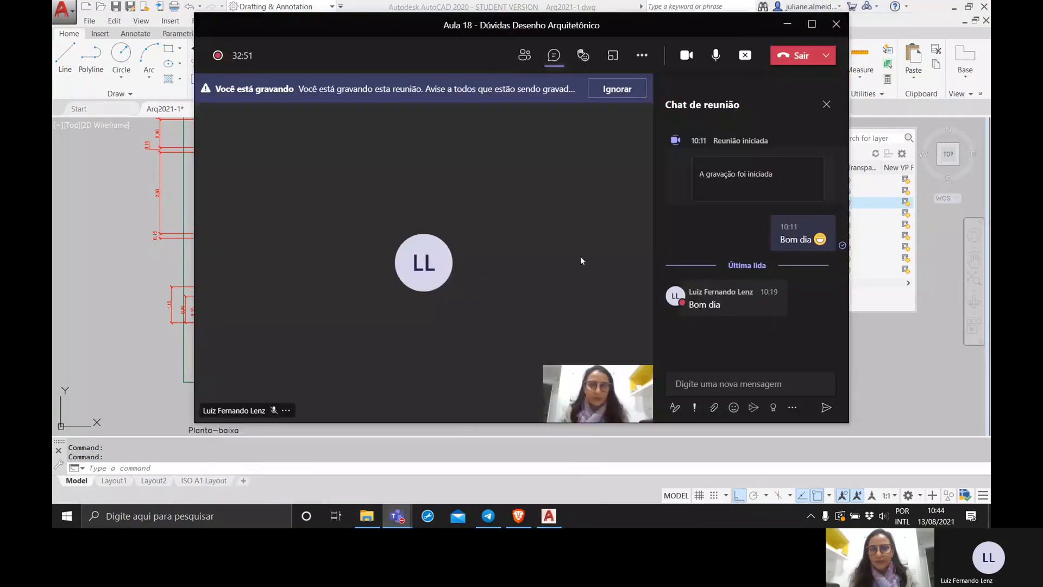
{"action": "left_click", "coordinate": [747, 59]}
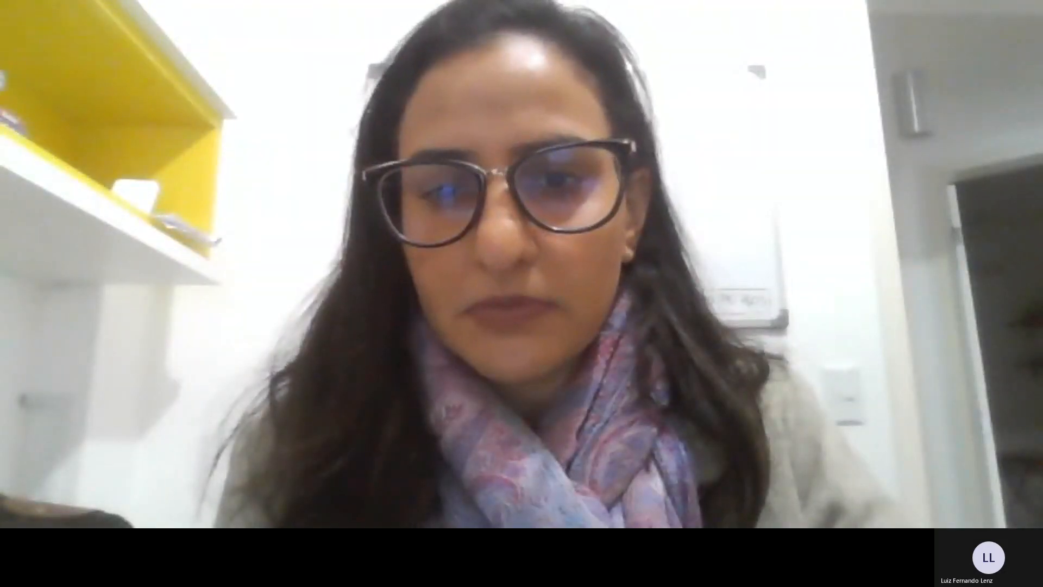
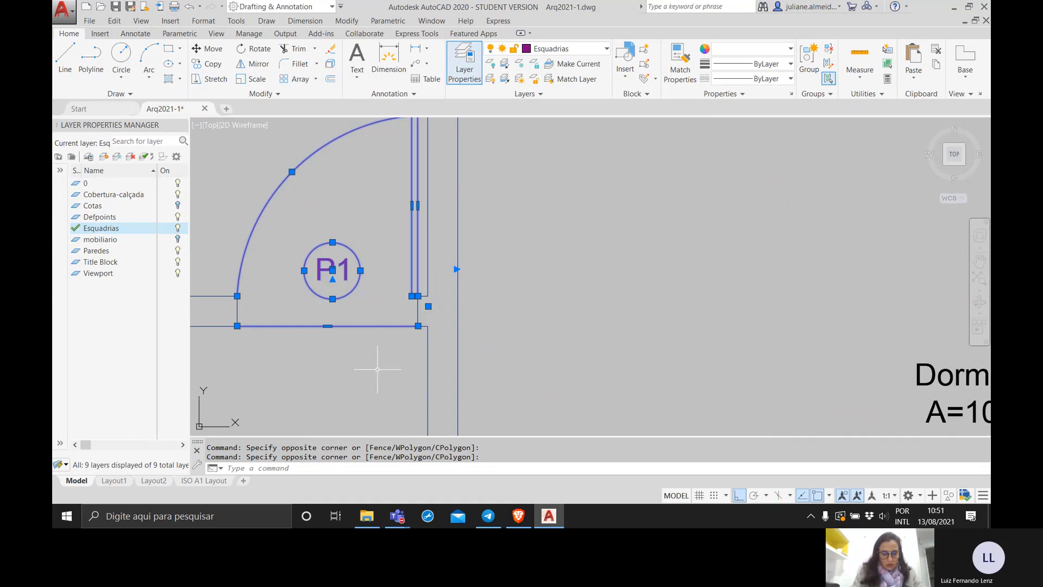
Step: Move the selected door P1 with its tag from the Varanda opening to the empty area outside the plan's right side, with Ortho off
{"action": "type", "text": "m"}
{"action": "key", "text": "Return"}
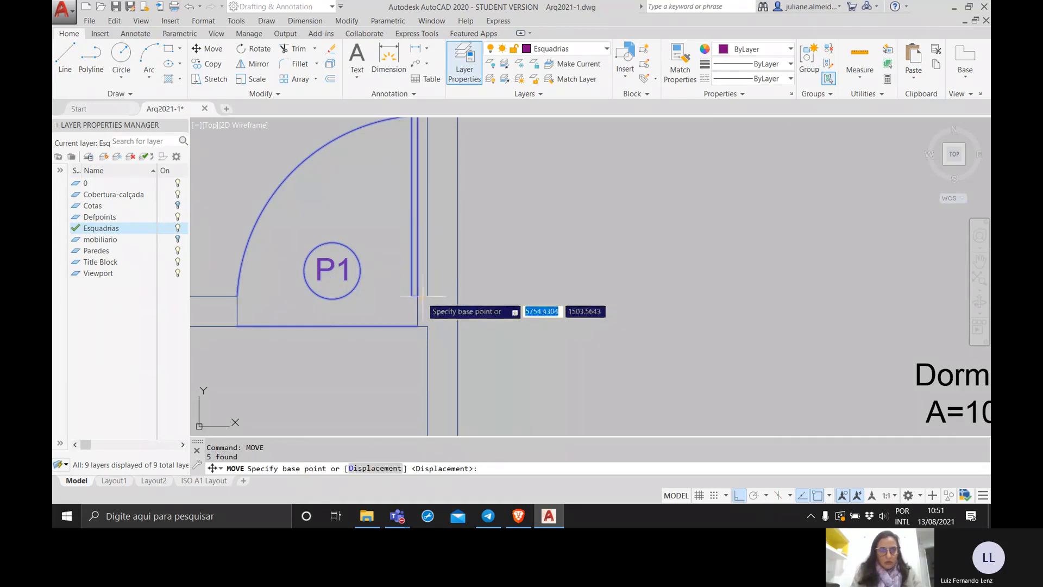
{"action": "left_click", "coordinate": [427, 296]}
{"action": "scroll", "coordinate": [657, 292], "scroll_direction": "down", "scroll_amount": 6}
{"action": "middle_click_drag", "start_coordinate": [667, 295], "coordinate": [455, 296]}
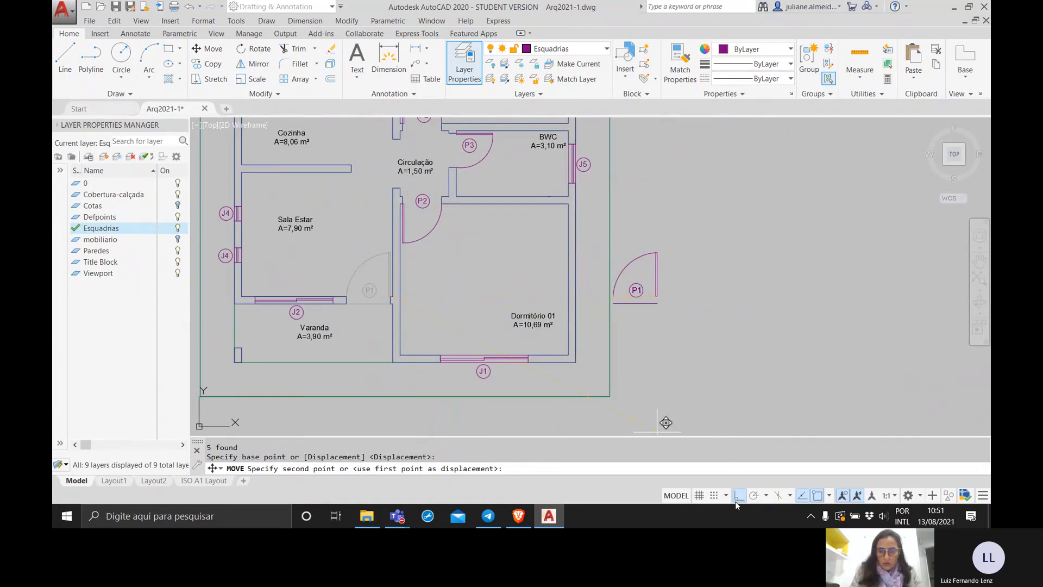
{"action": "left_click", "coordinate": [738, 496]}
{"action": "left_click", "coordinate": [731, 263]}
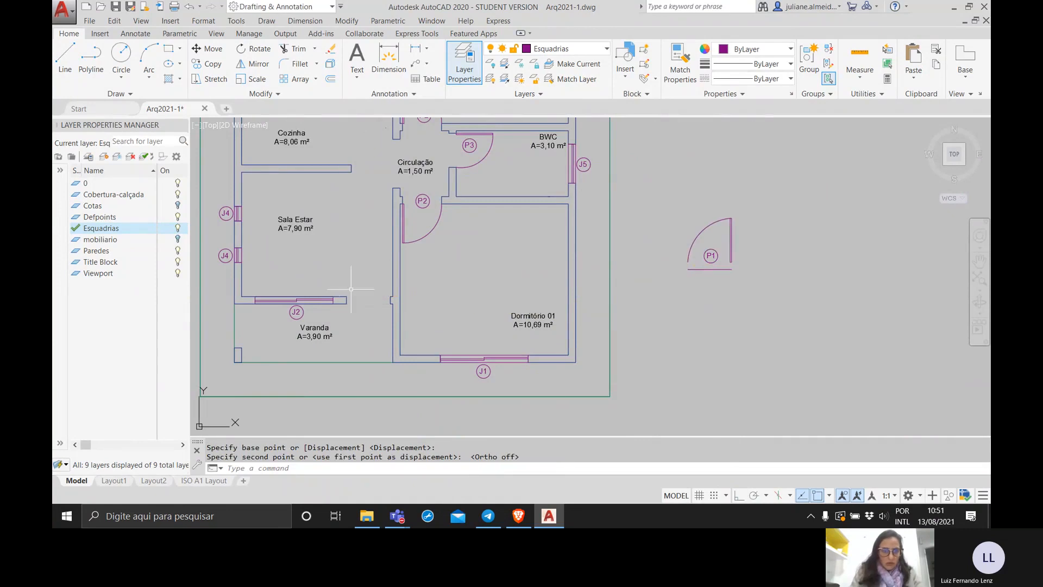
Step: Inspect the wall end at the Varanda door opening by selecting its short closing line, and clear the selection
{"action": "scroll", "coordinate": [352, 304], "scroll_direction": "up", "scroll_amount": 2}
{"action": "scroll", "coordinate": [354, 310], "scroll_direction": "up", "scroll_amount": 2}
{"action": "scroll", "coordinate": [412, 313], "scroll_direction": "up", "scroll_amount": 1}
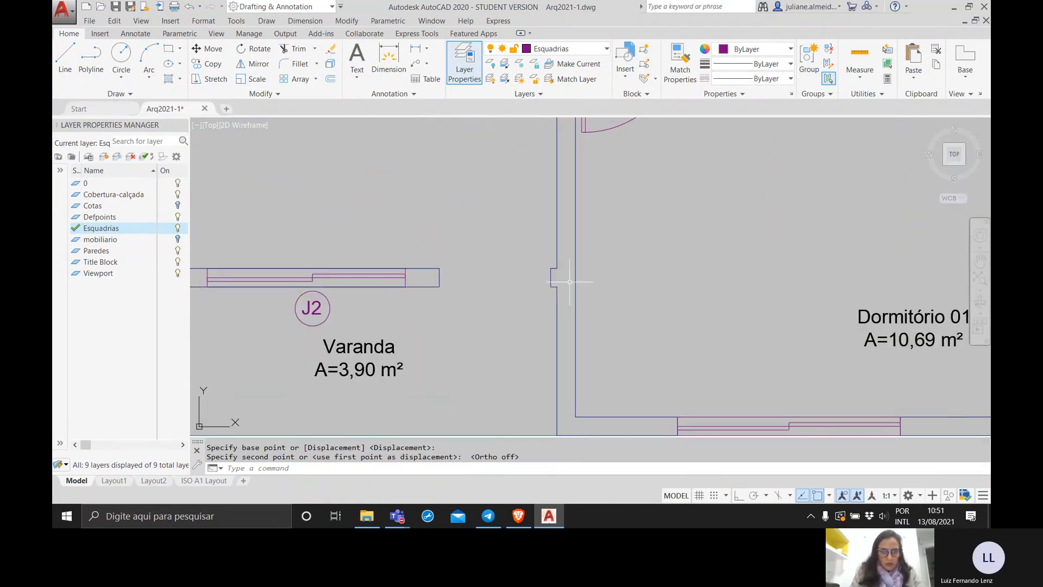
{"action": "left_click", "coordinate": [552, 277]}
{"action": "left_click", "coordinate": [525, 280]}
{"action": "left_click", "coordinate": [491, 328]}
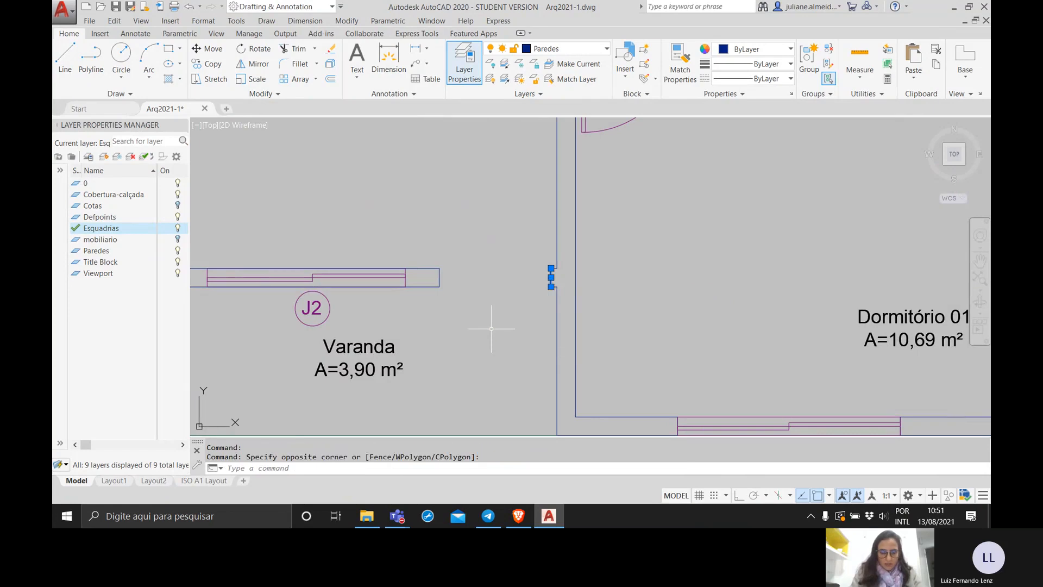
{"action": "key", "text": "Escape"}
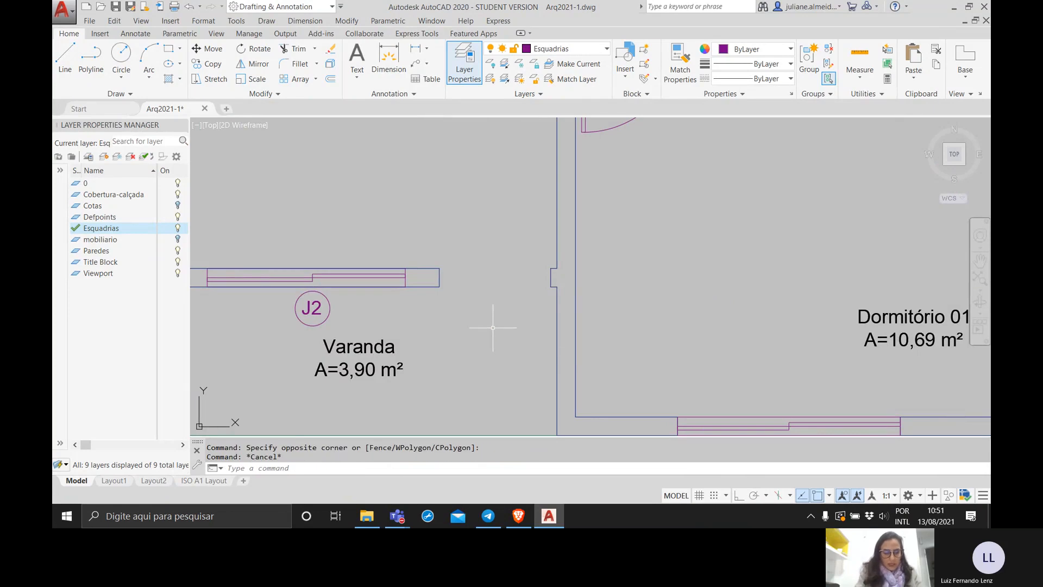
Step: Undo the move of door P1 and the turning off of the Cotas layer, and redo only the layer change
{"action": "key", "text": "ctrl+z"}
{"action": "key", "text": "ctrl+z"}
{"action": "key", "text": "ctrl+z"}
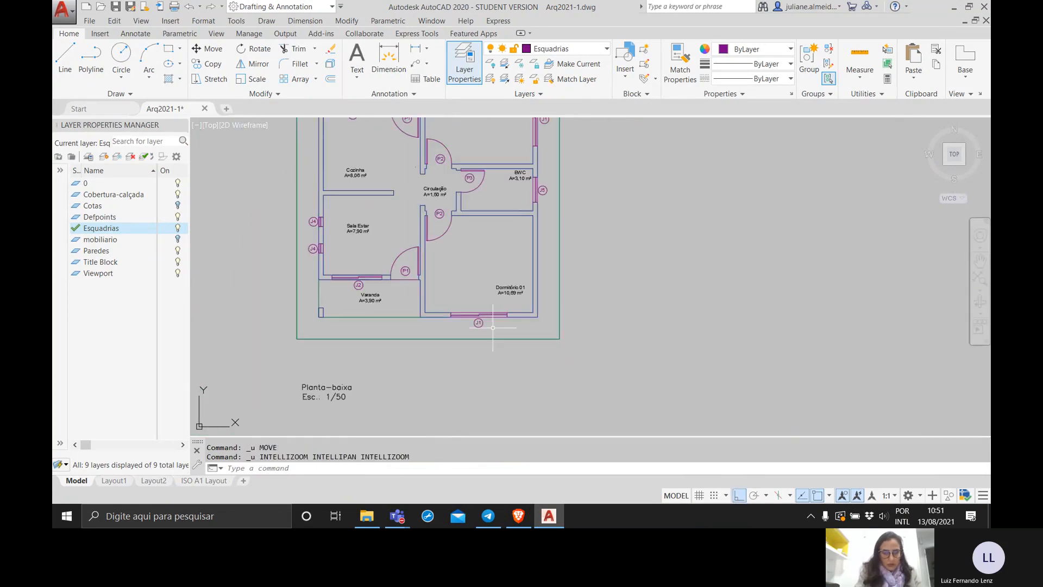
{"action": "key", "text": "ctrl+z"}
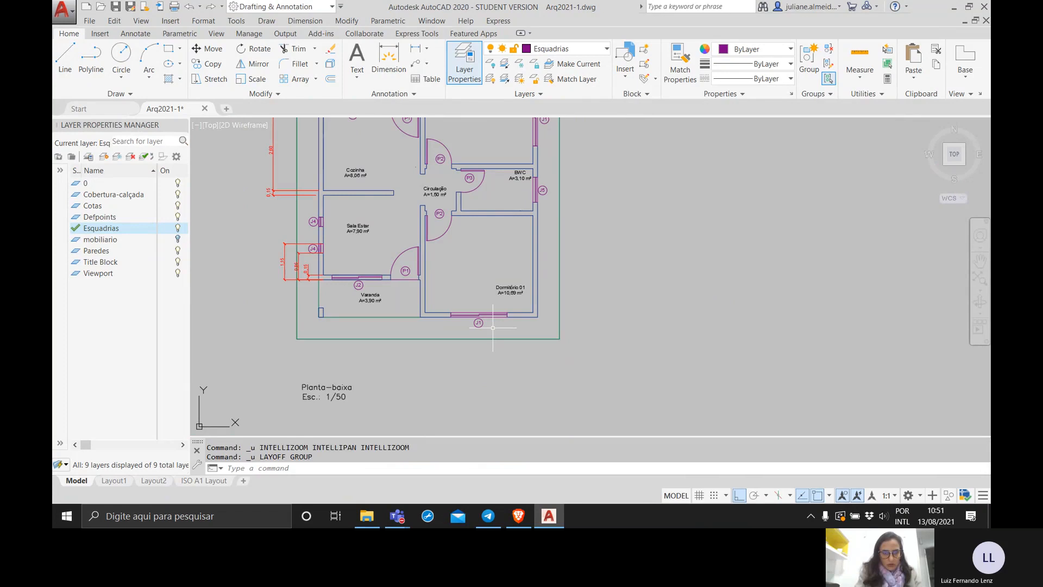
{"action": "key", "text": "ctrl+y"}
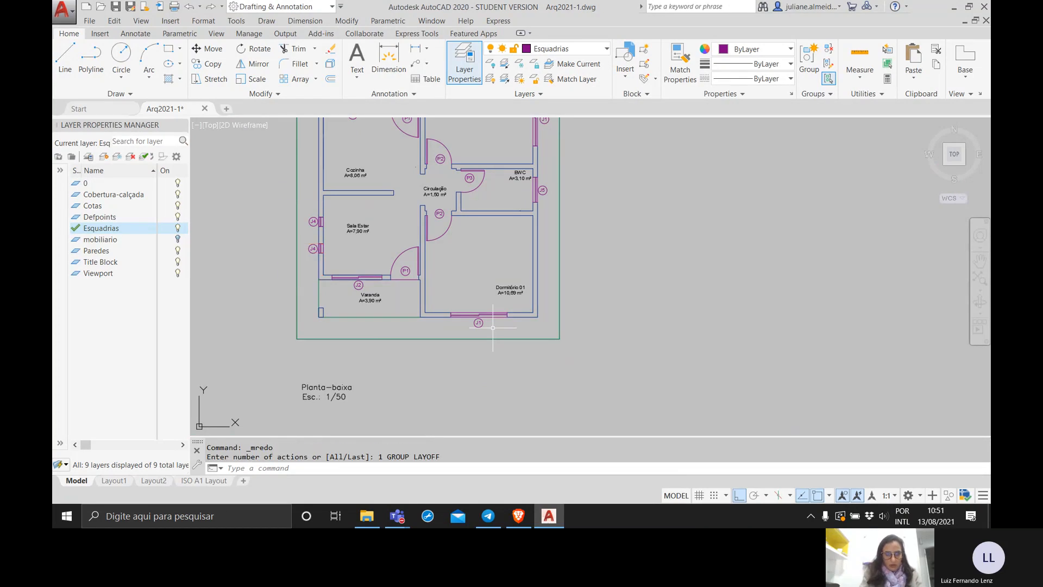
{"action": "scroll", "coordinate": [493, 328], "scroll_direction": "down", "scroll_amount": 3}
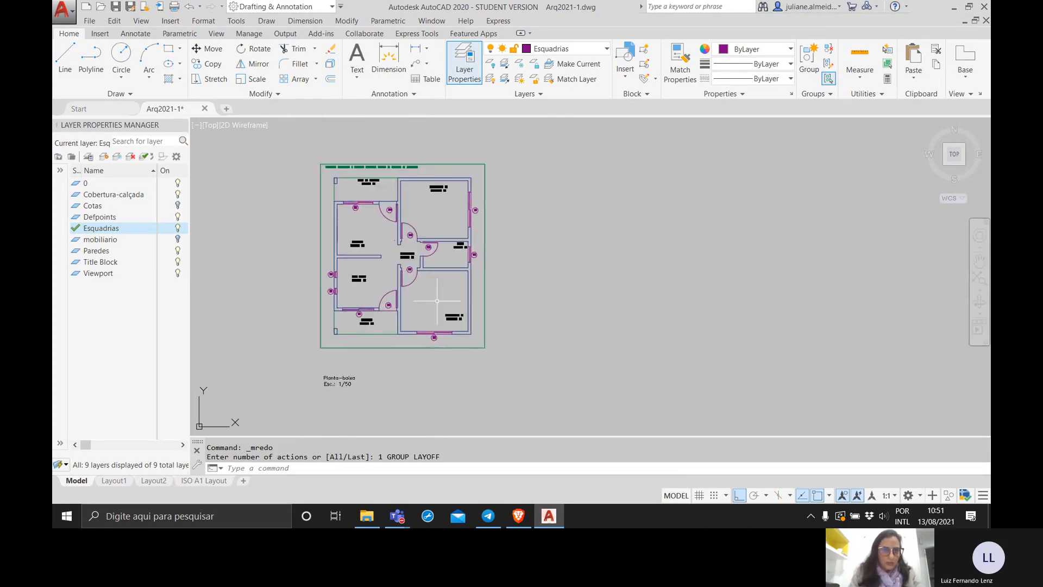
Step: Measure the house's overall width along its lower exterior edge, from the Dormitório 01 corner to the Varanda corner
{"action": "scroll", "coordinate": [465, 339], "scroll_direction": "up", "scroll_amount": 2}
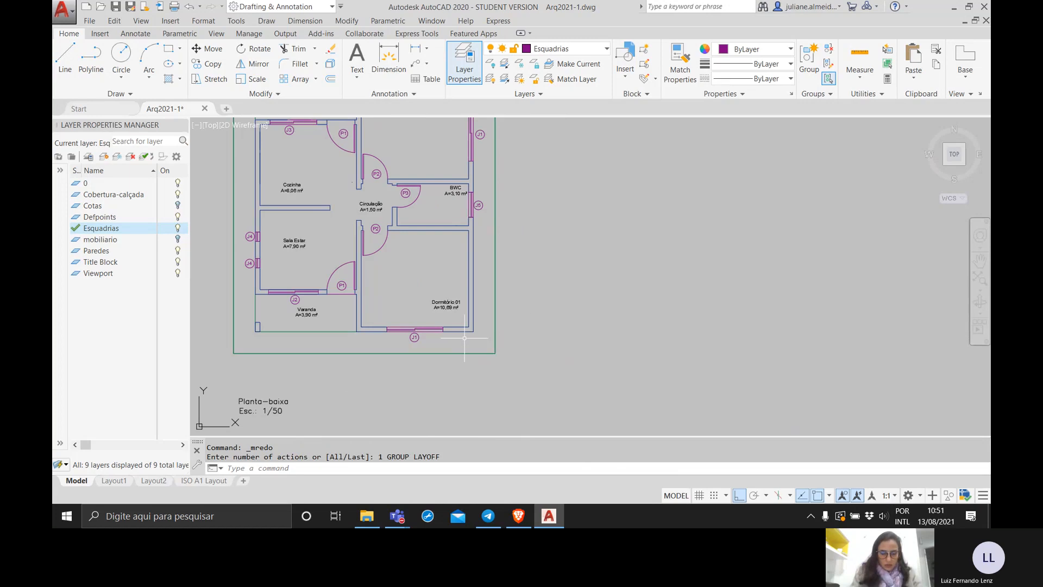
{"action": "type", "text": "MEA"}
{"action": "key", "text": "Return"}
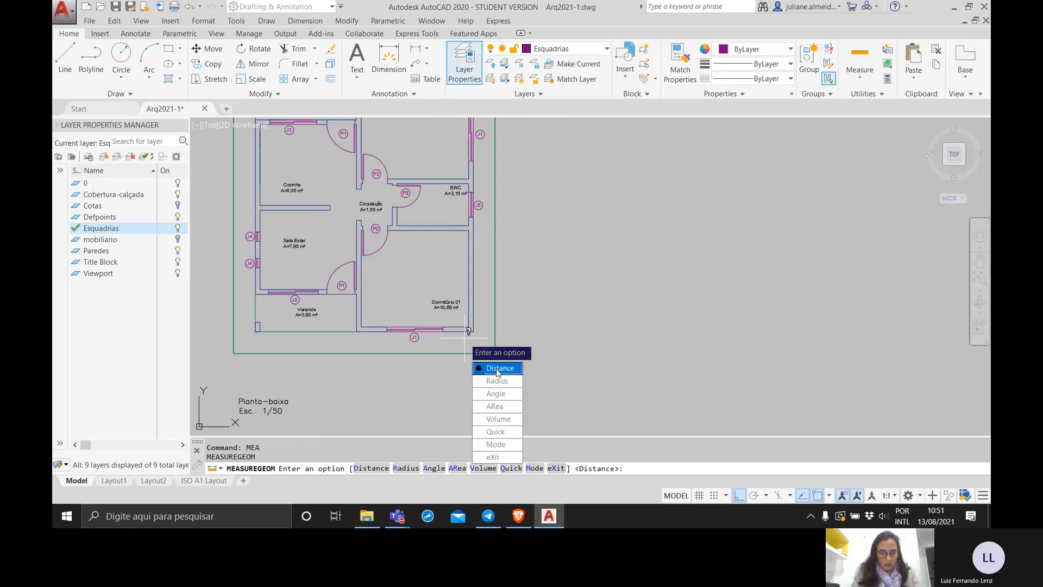
{"action": "left_click", "coordinate": [496, 369]}
{"action": "left_click", "coordinate": [472, 330]}
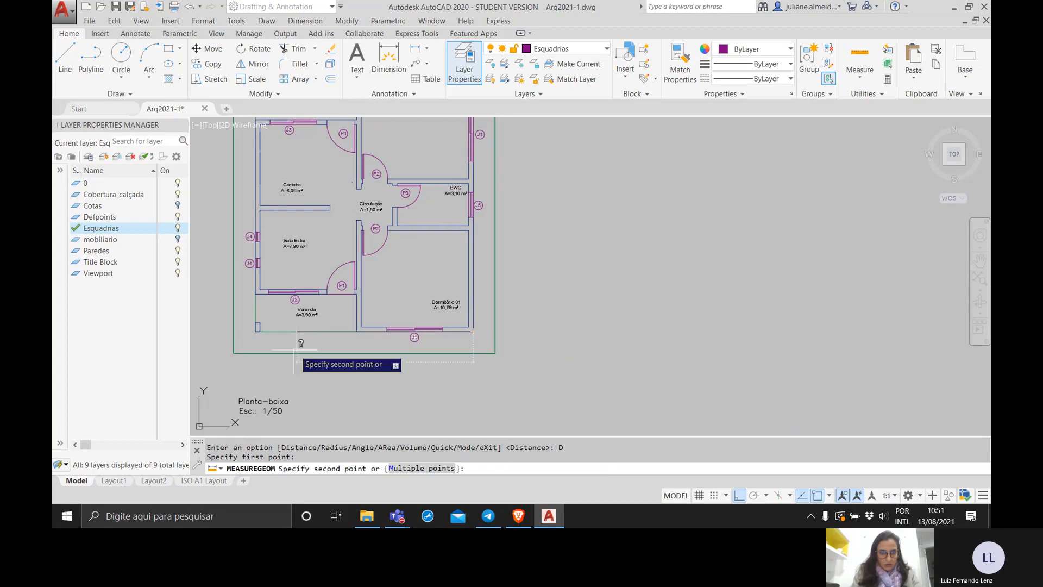
{"action": "left_click", "coordinate": [254, 335]}
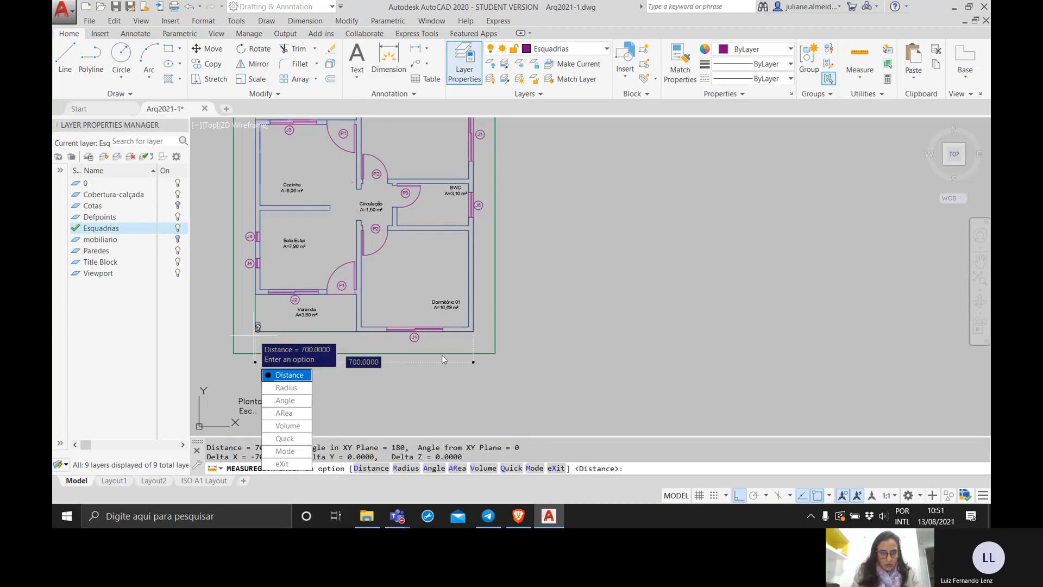
Step: Measure the house's overall depth between its lower and upper exterior corners on the bedroom side, and end the measurement
{"action": "key", "text": "Return"}
{"action": "left_click", "coordinate": [443, 330]}
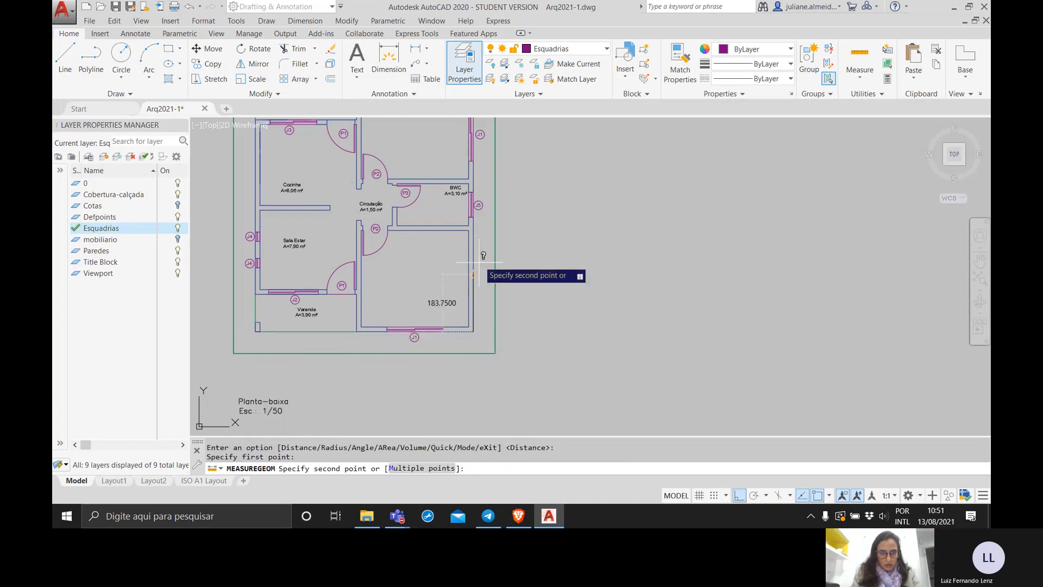
{"action": "middle_click_drag", "start_coordinate": [479, 263], "coordinate": [447, 477]}
{"action": "left_click", "coordinate": [442, 297]}
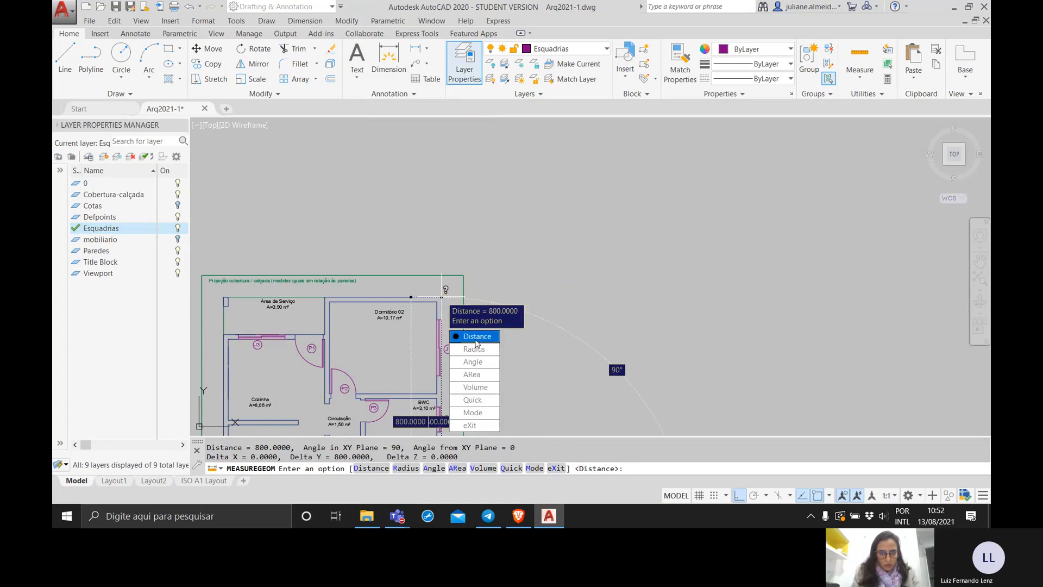
{"action": "left_click", "coordinate": [470, 425]}
Step: Make Paredes the current layer for drawing in the empty area to the right of the plan
{"action": "scroll", "coordinate": [538, 221], "scroll_direction": "down", "scroll_amount": 3}
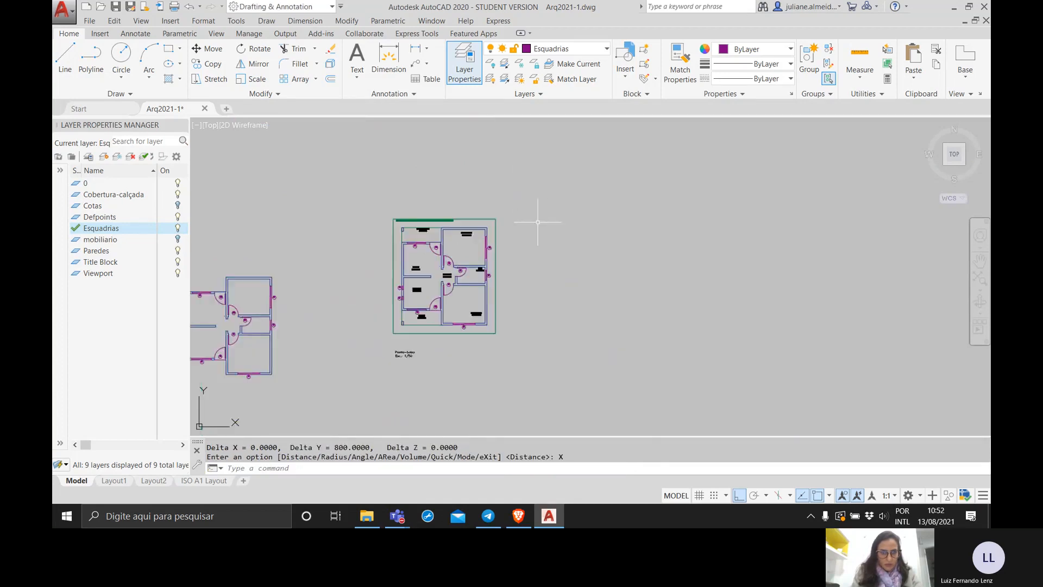
{"action": "middle_click_drag", "start_coordinate": [537, 222], "coordinate": [316, 226]}
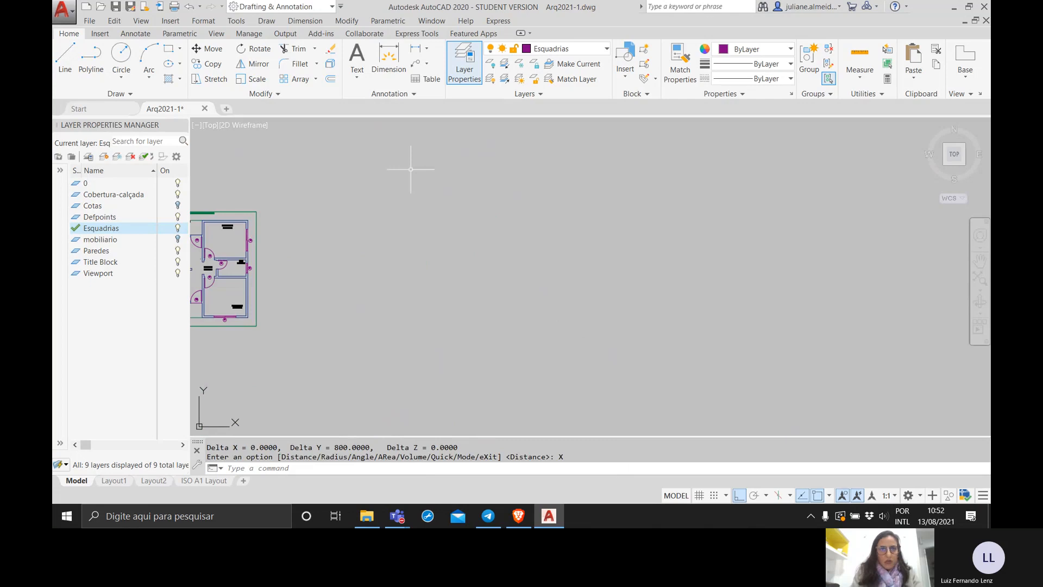
{"action": "double_click", "coordinate": [78, 254]}
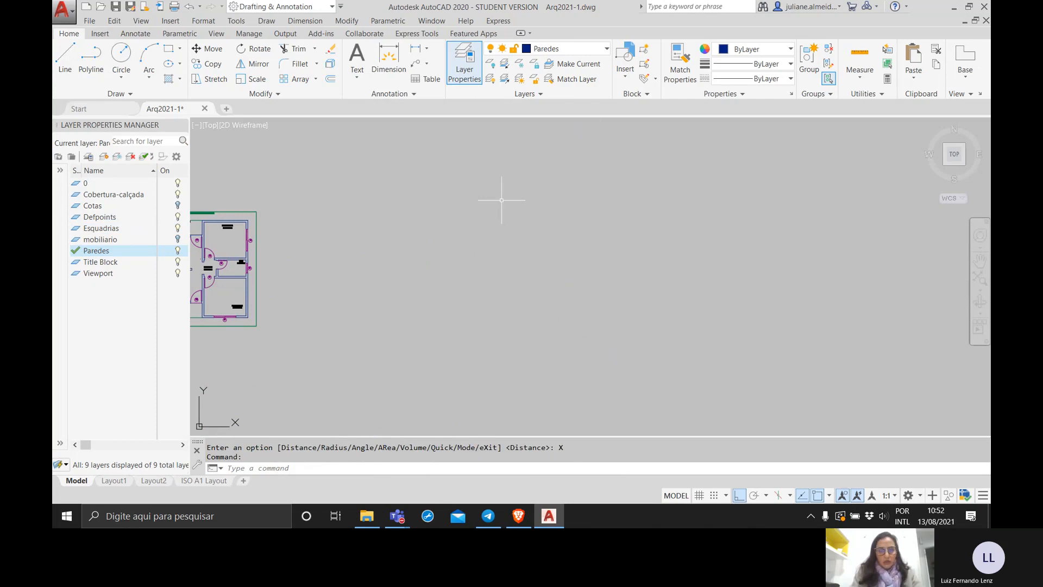
Step: Draw a rectangle with length 700 and width 800 in the empty area right of the plan, and turn Ortho on
{"action": "type", "text": "rec"}
{"action": "key", "text": "Return"}
{"action": "left_click", "coordinate": [415, 190]}
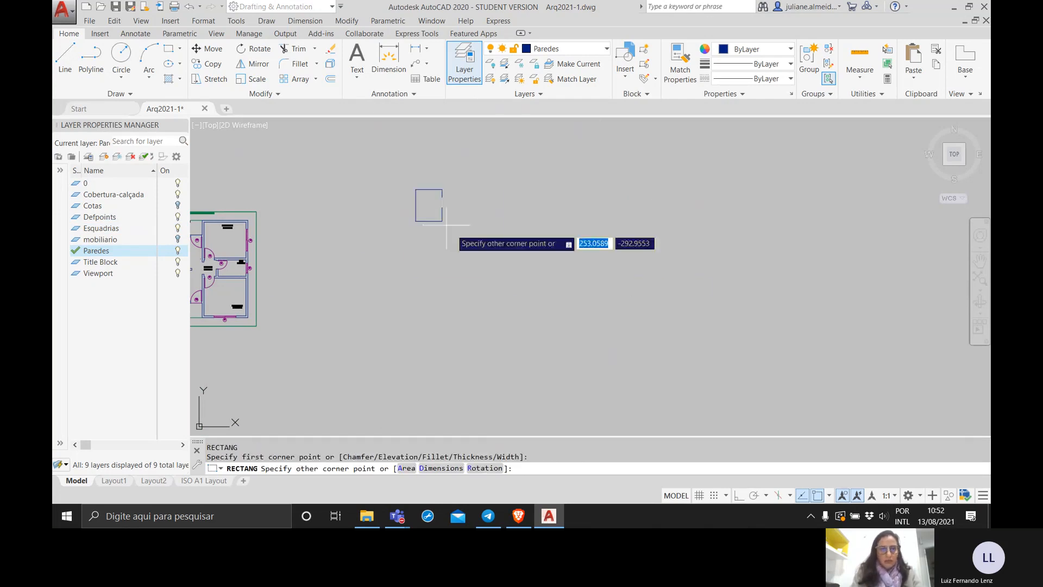
{"action": "type", "text": "d"}
{"action": "key", "text": "Return"}
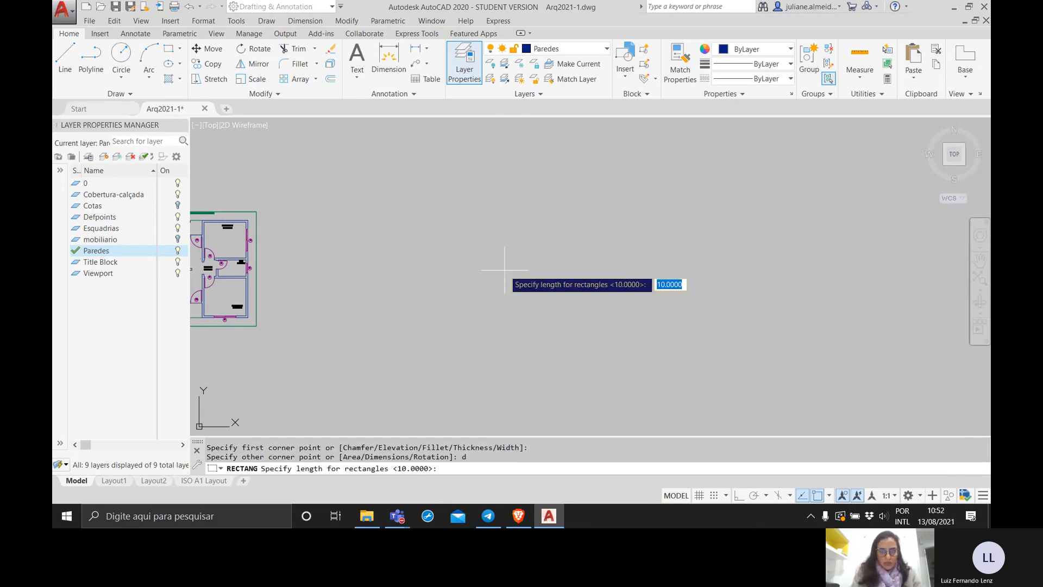
{"action": "type", "text": "7"}
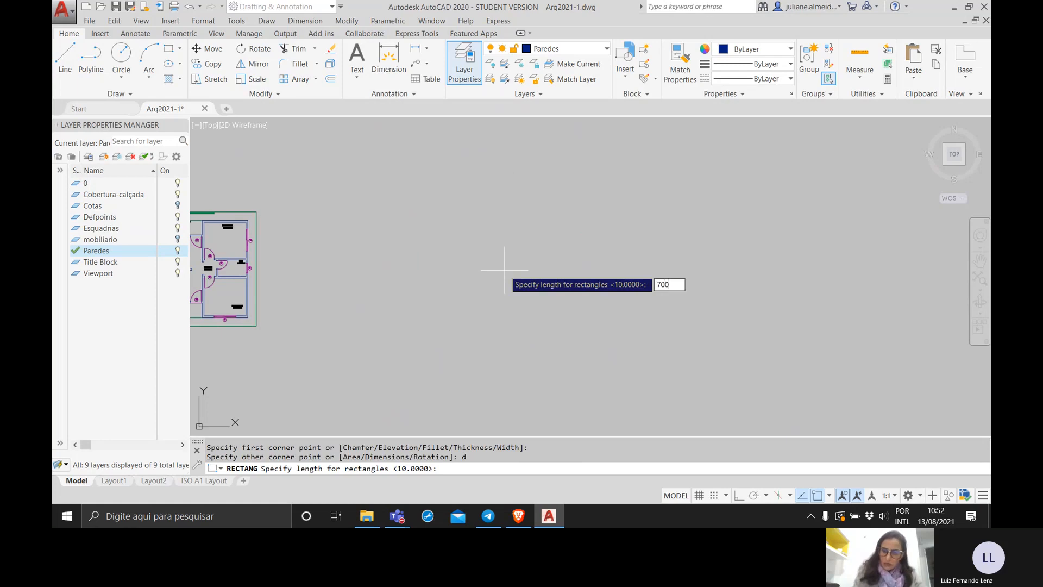
{"action": "type", "text": "00"}
{"action": "key", "text": "Return"}
{"action": "type", "text": "8"}
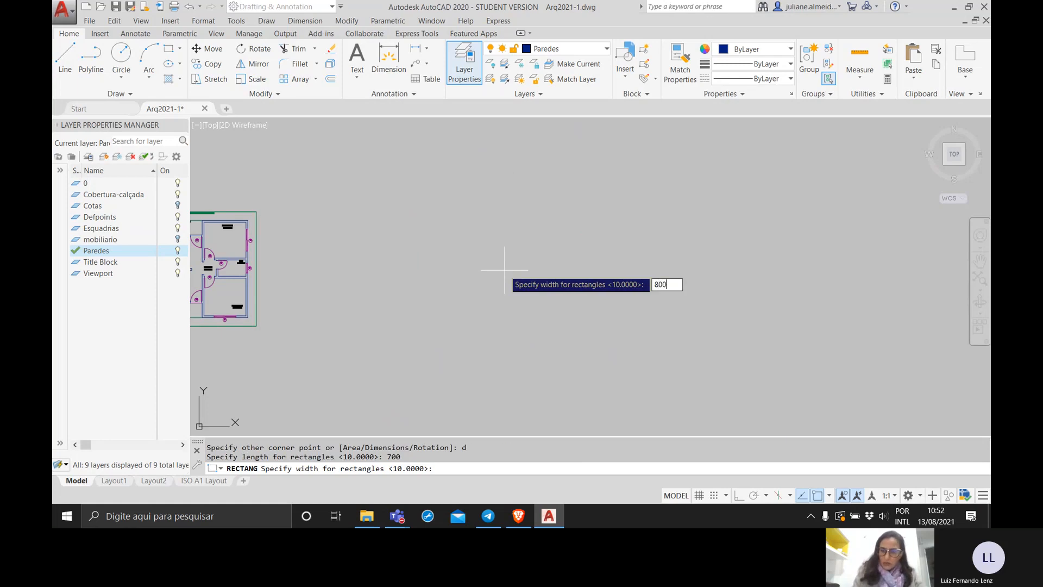
{"action": "key", "text": "Return"}
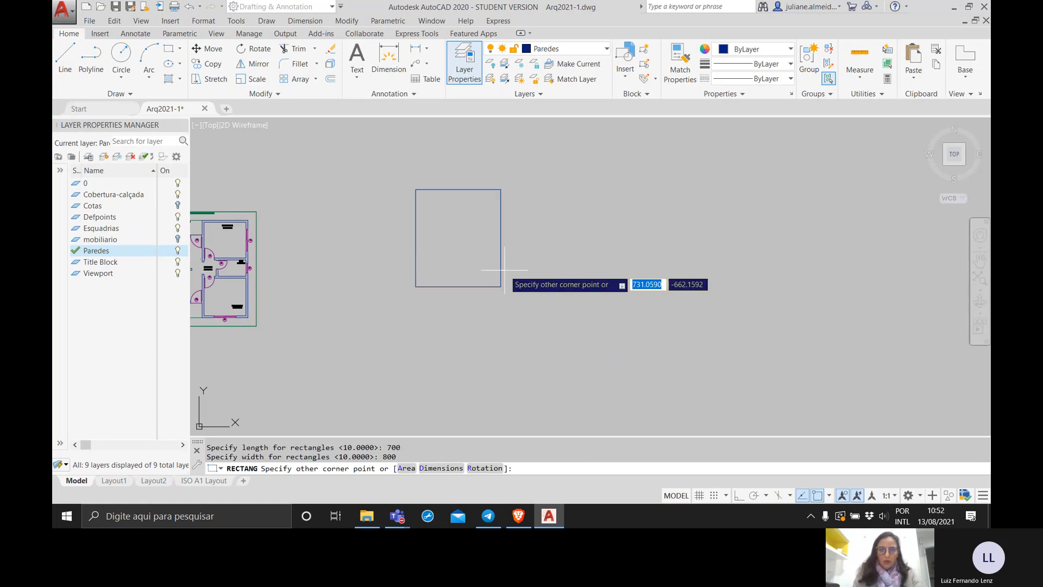
{"action": "left_click", "coordinate": [507, 270]}
{"action": "key", "text": "F8"}
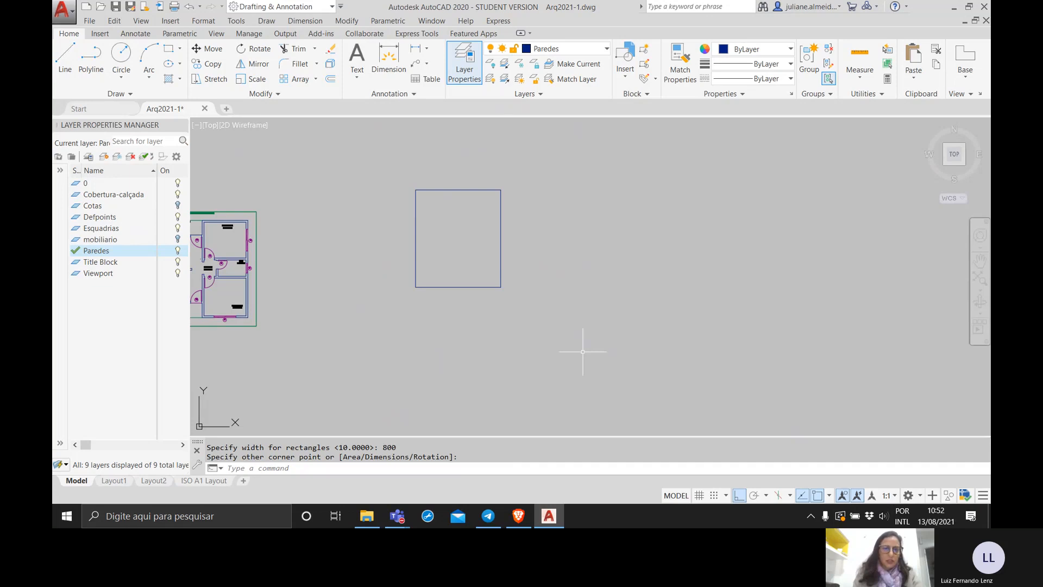
Step: Offset the 700 by 800 rectangle inward by 15 to form the exterior wall thickness
{"action": "scroll", "coordinate": [429, 310], "scroll_direction": "up", "scroll_amount": 4}
{"action": "middle_click_drag", "start_coordinate": [437, 286], "coordinate": [430, 354]}
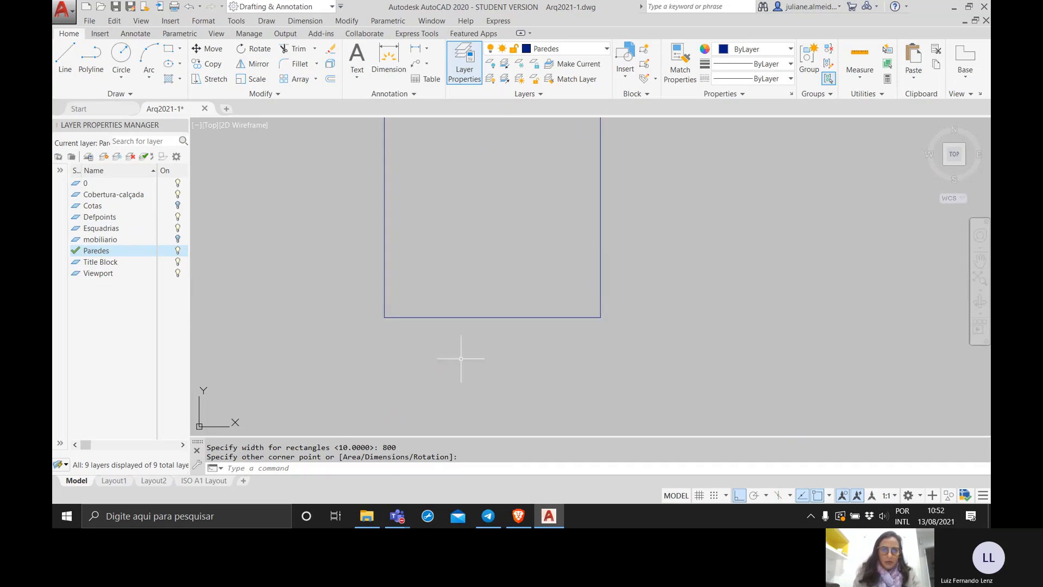
{"action": "left_click", "coordinate": [498, 349]}
{"action": "left_click", "coordinate": [469, 268]}
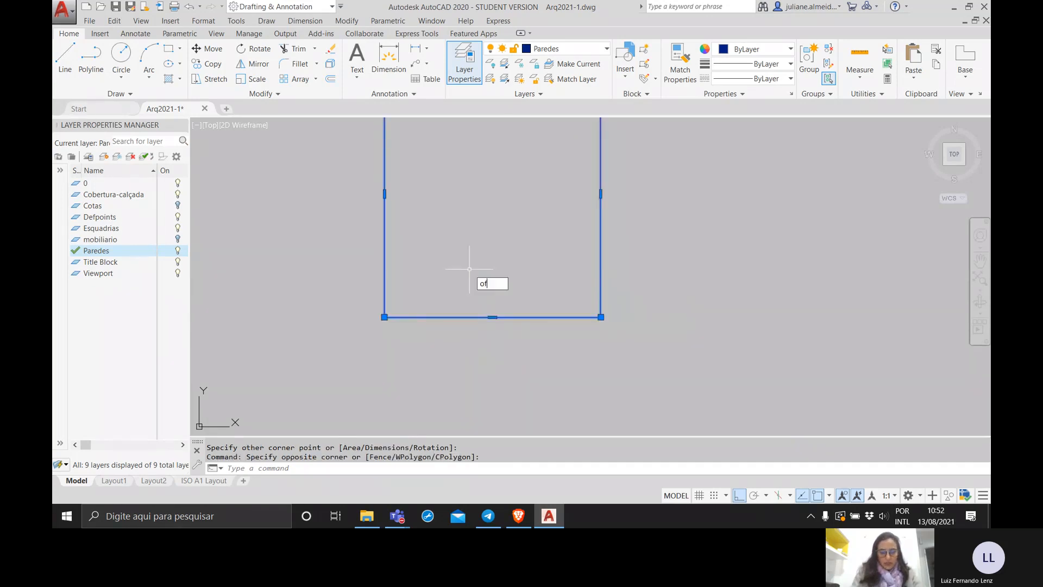
{"action": "key", "text": "Return"}
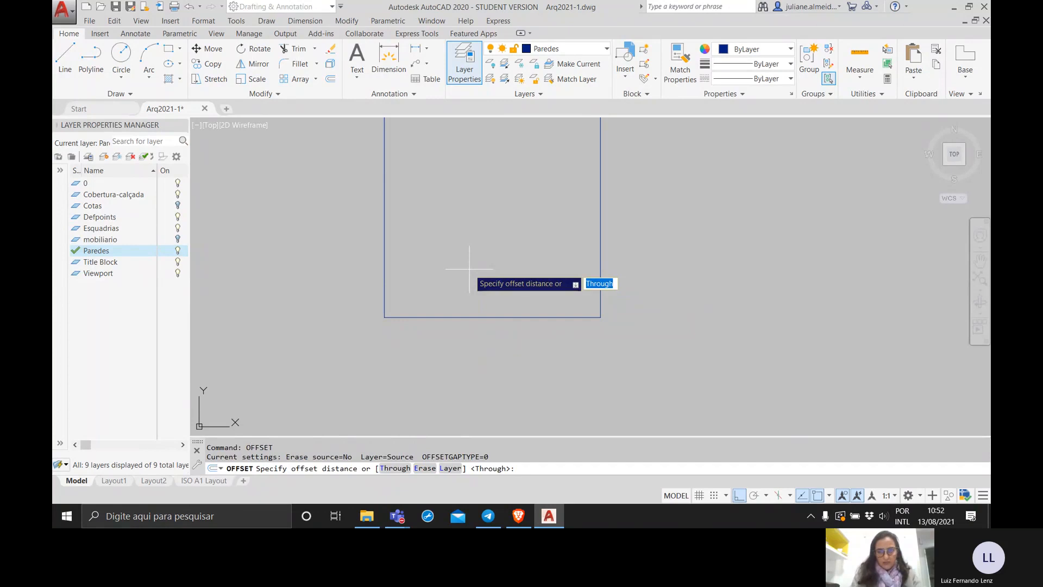
{"action": "type", "text": "15"}
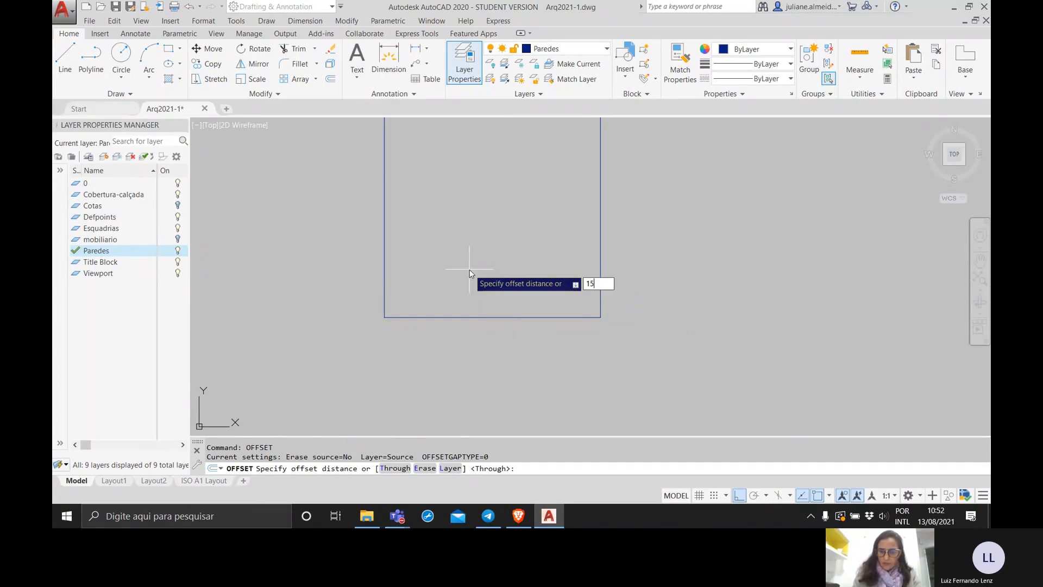
{"action": "key", "text": "Return"}
{"action": "left_click", "coordinate": [459, 317]}
{"action": "left_click", "coordinate": [470, 194]}
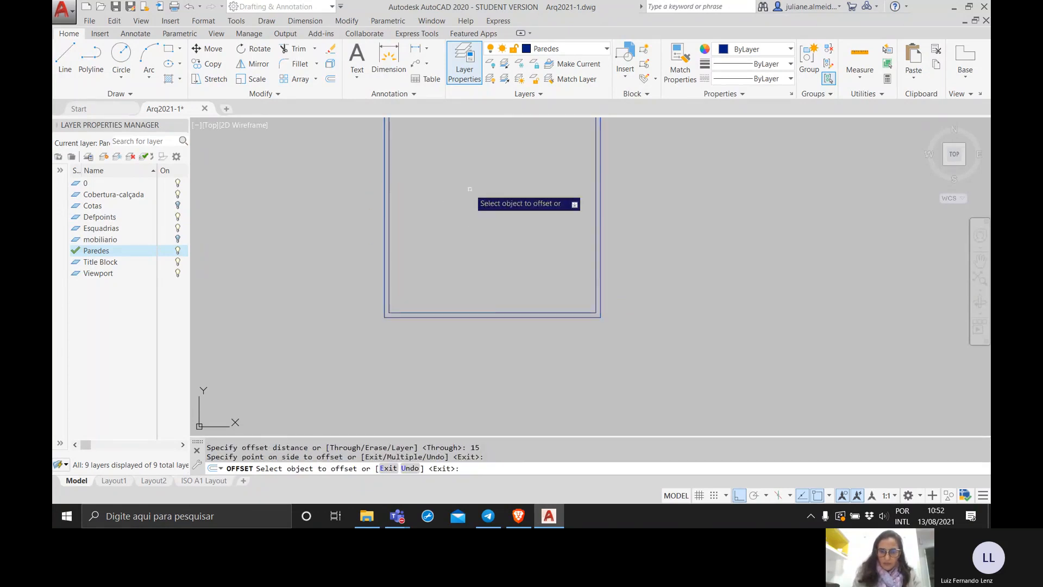
{"action": "key", "text": "Return"}
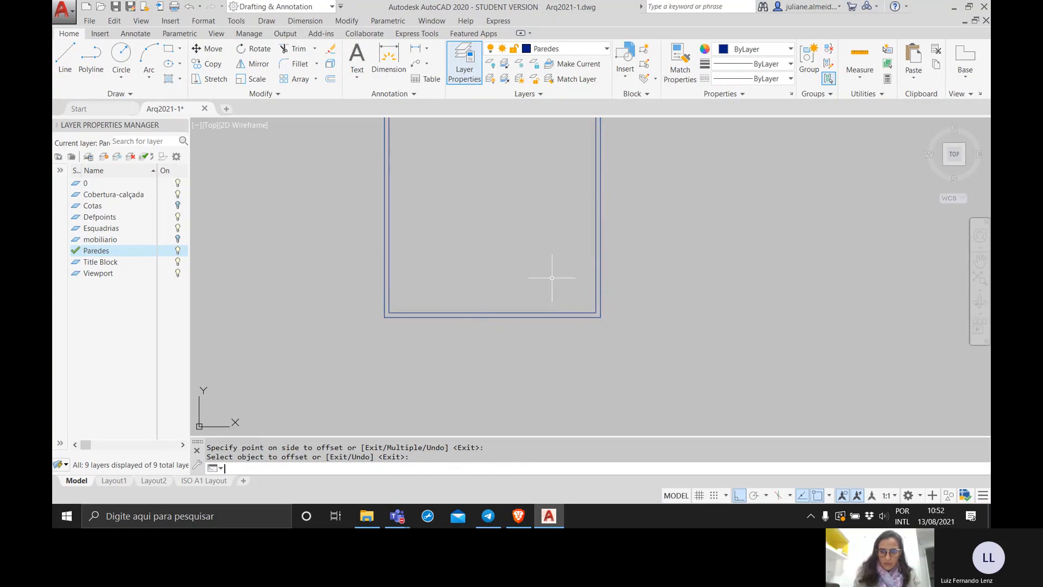
Step: Measure the Varanda's depth along its outer side, from the pillar's lower outer corner up to the Sala Estar wall corner
{"action": "scroll", "coordinate": [468, 293], "scroll_direction": "down", "scroll_amount": 2}
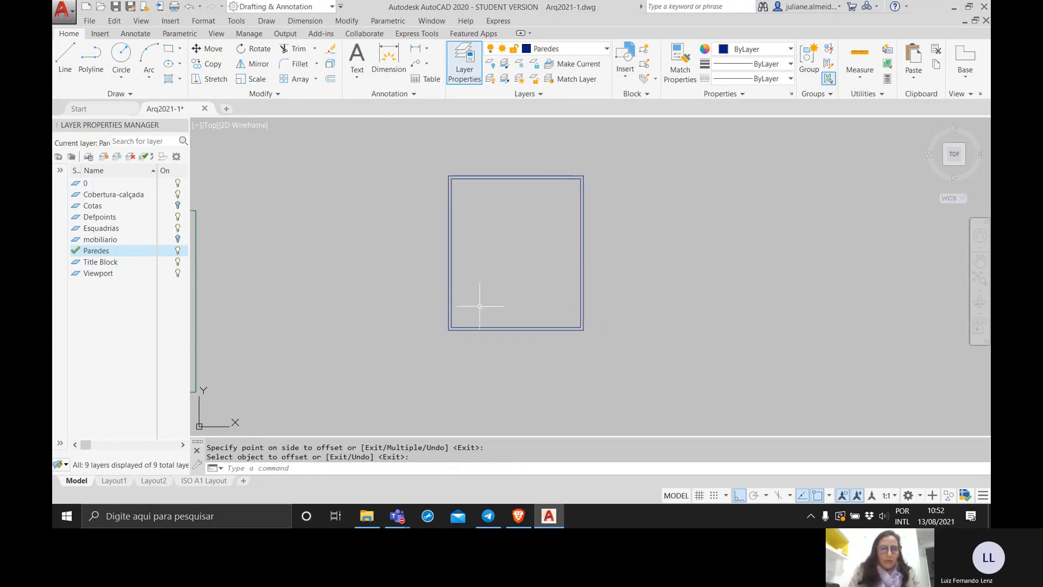
{"action": "scroll", "coordinate": [298, 293], "scroll_direction": "down", "scroll_amount": 2}
{"action": "middle_click_drag", "start_coordinate": [297, 293], "coordinate": [418, 286]}
{"action": "scroll", "coordinate": [321, 339], "scroll_direction": "up", "scroll_amount": 2}
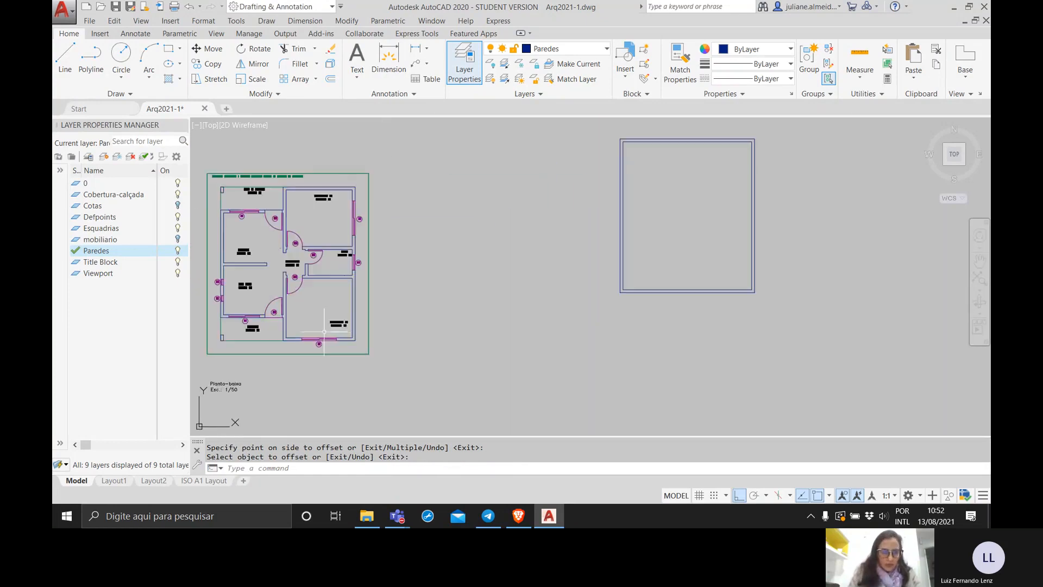
{"action": "middle_click_drag", "start_coordinate": [328, 326], "coordinate": [429, 300]}
{"action": "scroll", "coordinate": [374, 251], "scroll_direction": "up", "scroll_amount": 2}
{"action": "scroll", "coordinate": [387, 239], "scroll_direction": "up", "scroll_amount": 2}
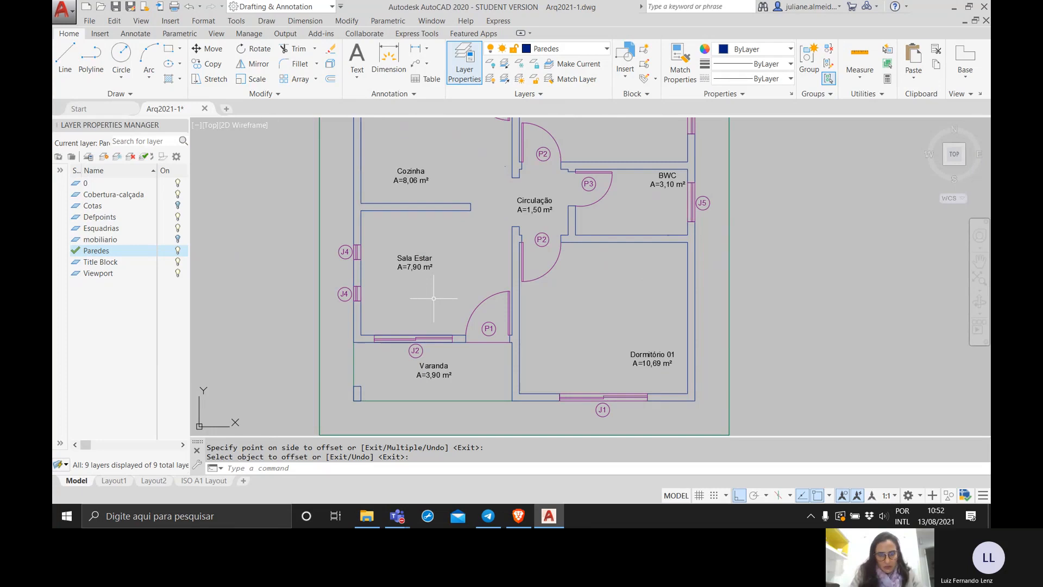
{"action": "type", "text": "mea"}
{"action": "key", "text": "Return"}
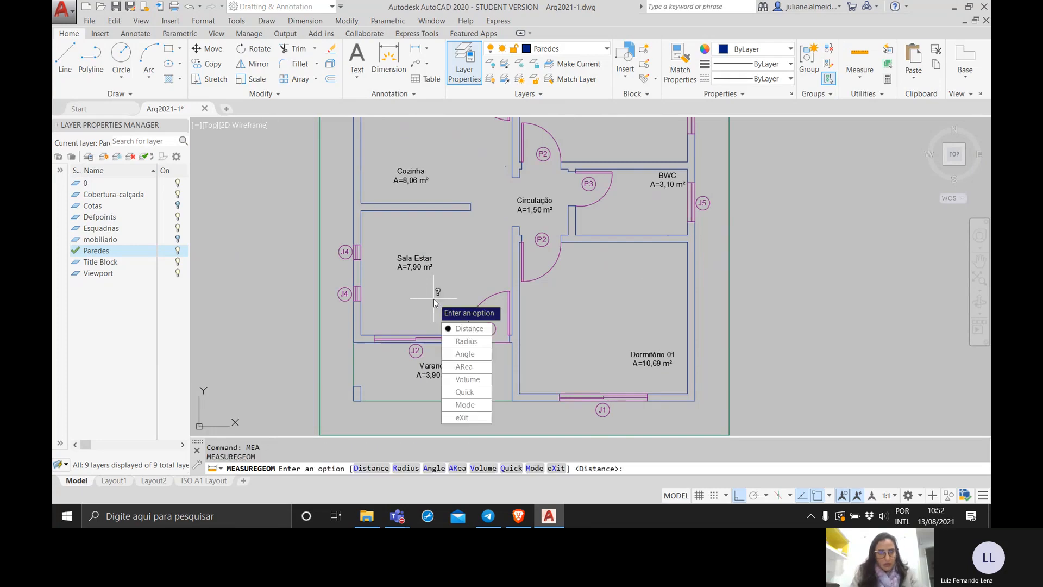
{"action": "key", "text": "Return"}
{"action": "left_click", "coordinate": [355, 400]}
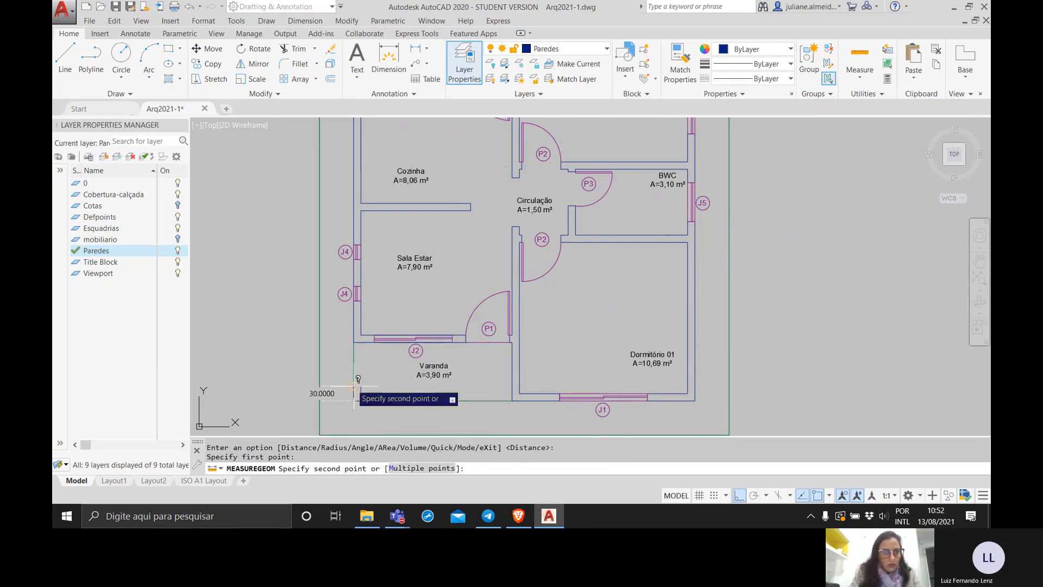
{"action": "left_click", "coordinate": [356, 343]}
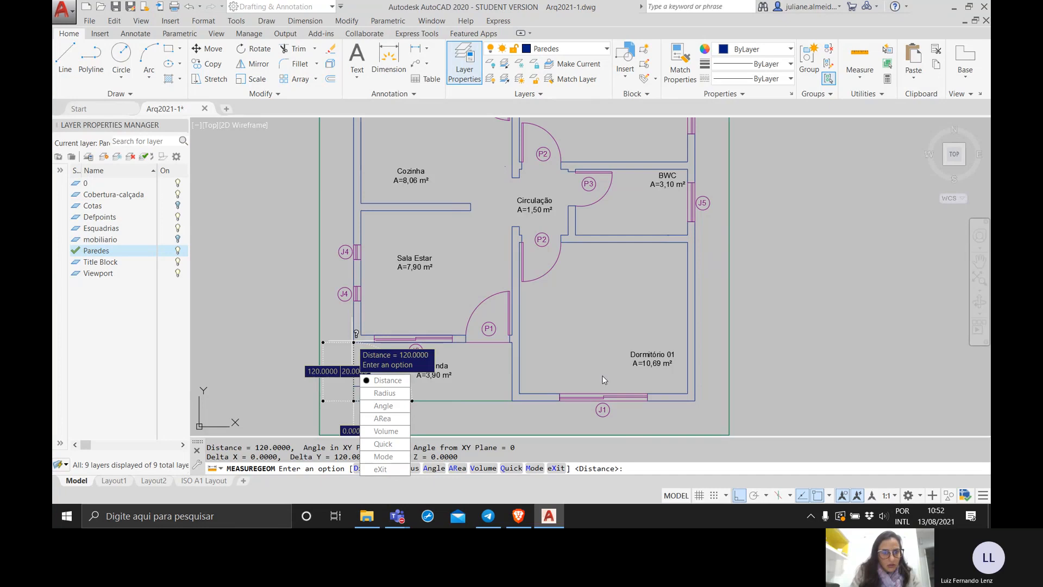
Step: Measure the Varanda's width along its front edge, from the pillar's outer corner to the Dormitório 01 wall
{"action": "key", "text": "Return"}
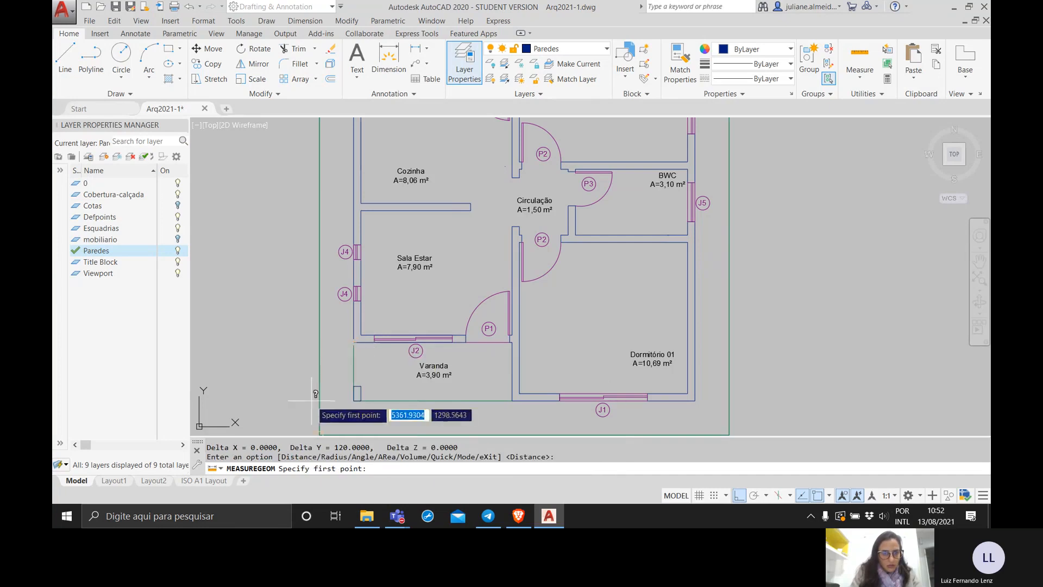
{"action": "left_click", "coordinate": [355, 401]}
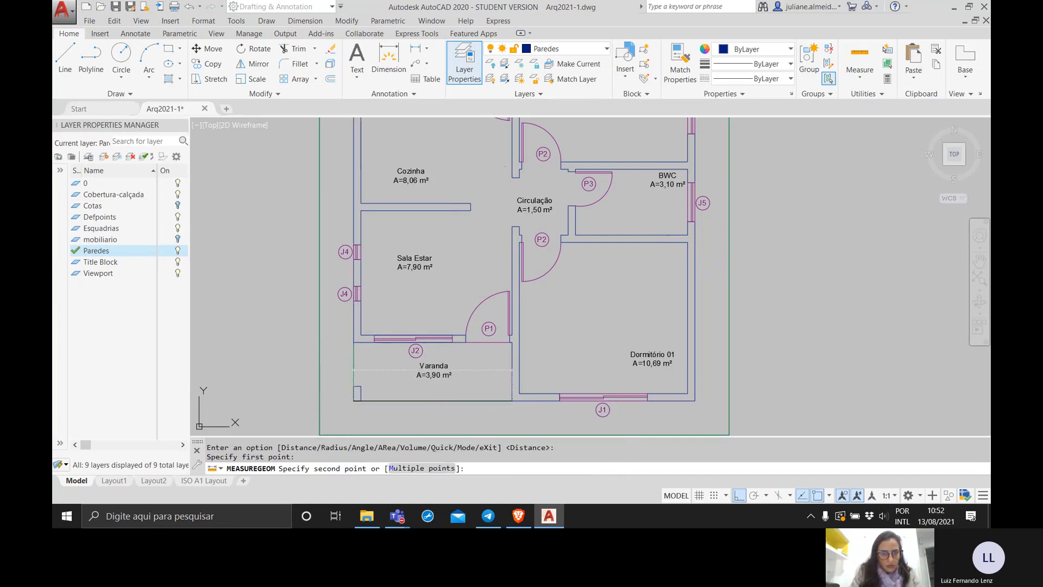
{"action": "left_click", "coordinate": [513, 400]}
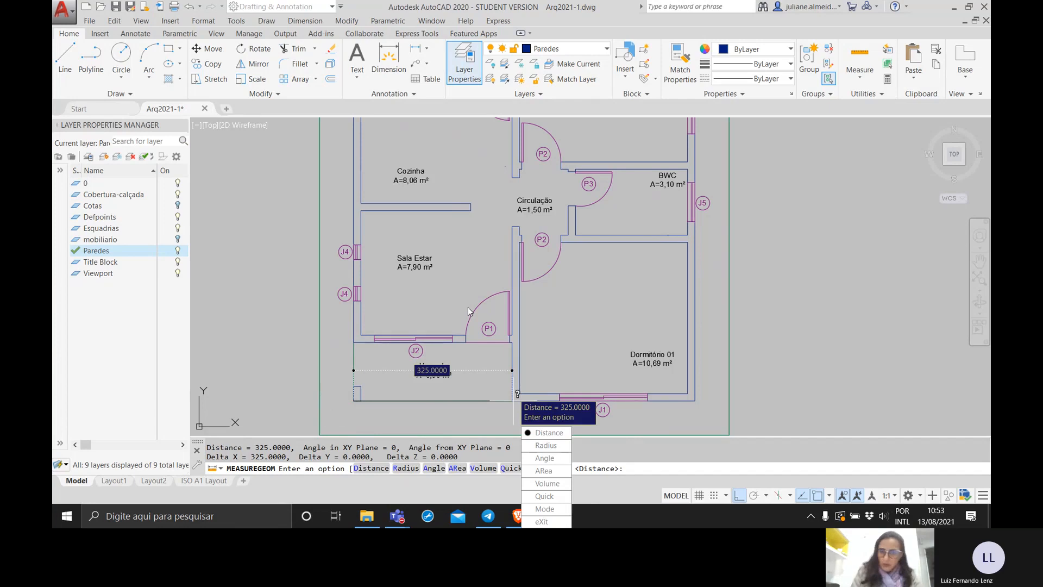
{"action": "key", "text": "Return"}
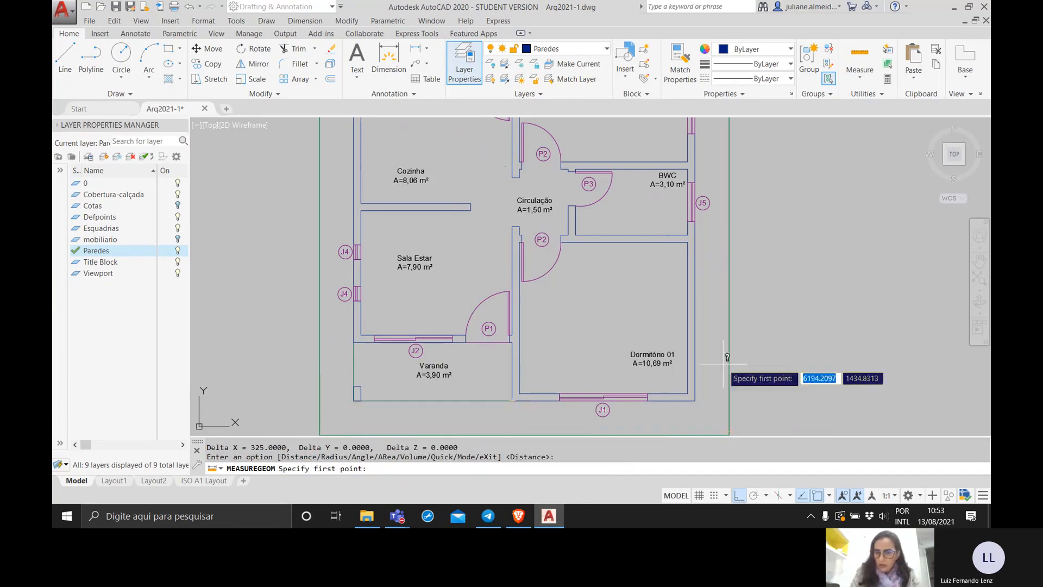
Step: Make Cobertura-calçada the current layer and end the distance measurement
{"action": "double_click", "coordinate": [79, 195]}
{"action": "scroll", "coordinate": [728, 255], "scroll_direction": "down", "scroll_amount": 5}
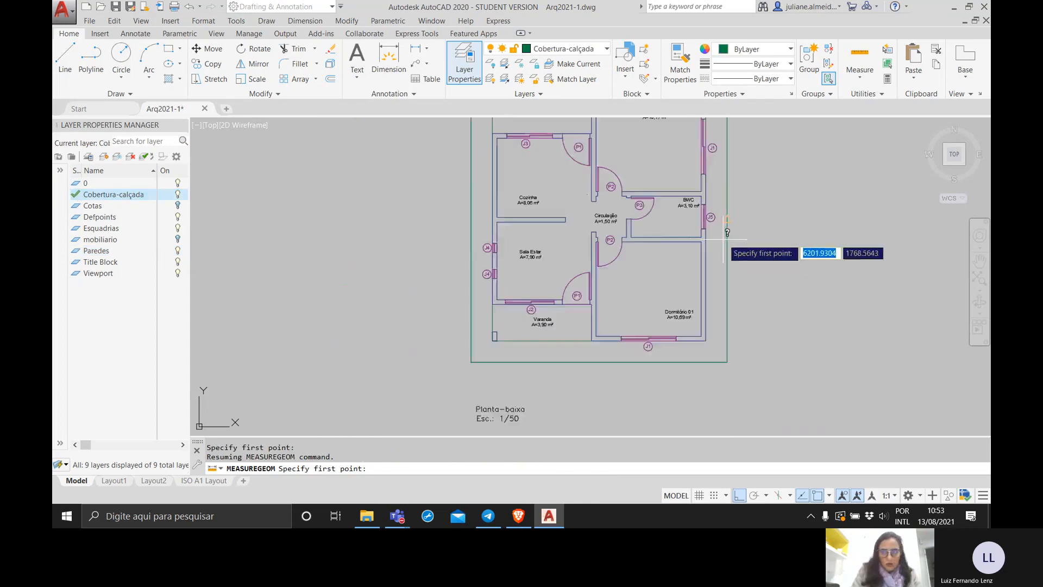
{"action": "middle_click_drag", "start_coordinate": [722, 244], "coordinate": [354, 257]}
{"action": "middle_click_drag", "start_coordinate": [630, 251], "coordinate": [475, 270]}
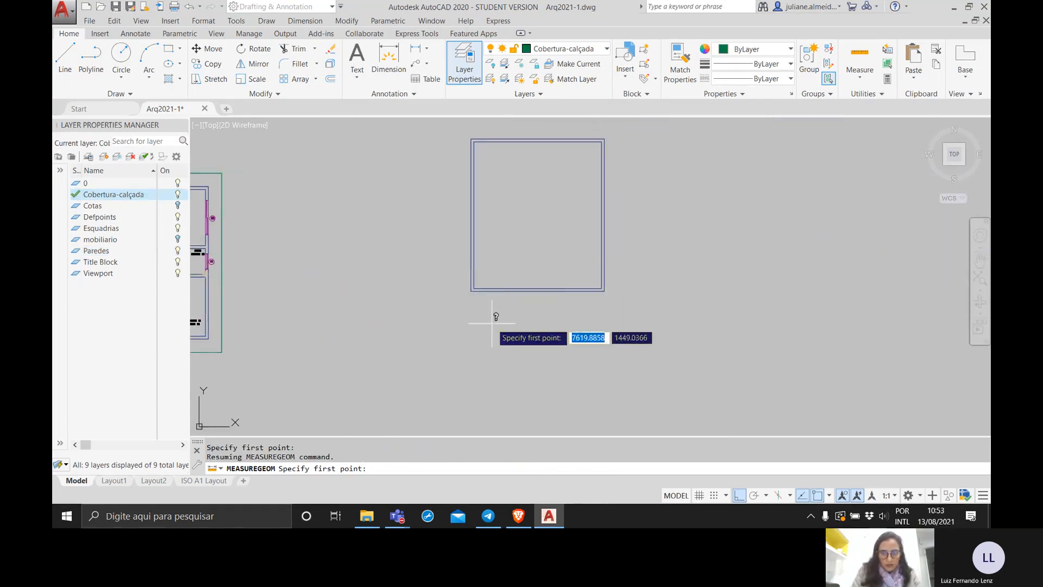
{"action": "scroll", "coordinate": [492, 318], "scroll_direction": "up", "scroll_amount": 4}
{"action": "middle_click_drag", "start_coordinate": [492, 314], "coordinate": [407, 361]}
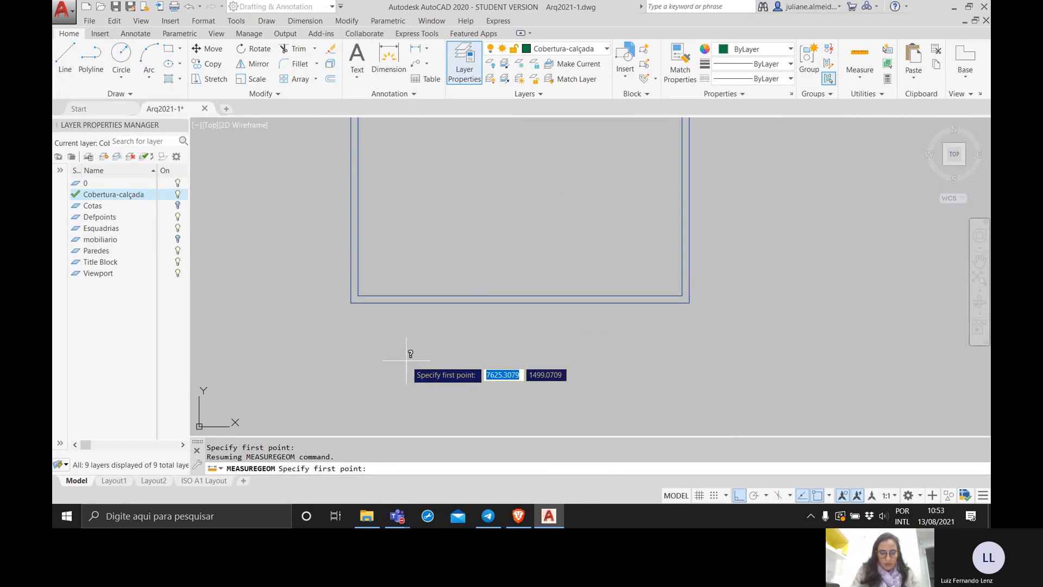
{"action": "type", "text": "rec"}
{"action": "key", "text": "Return"}
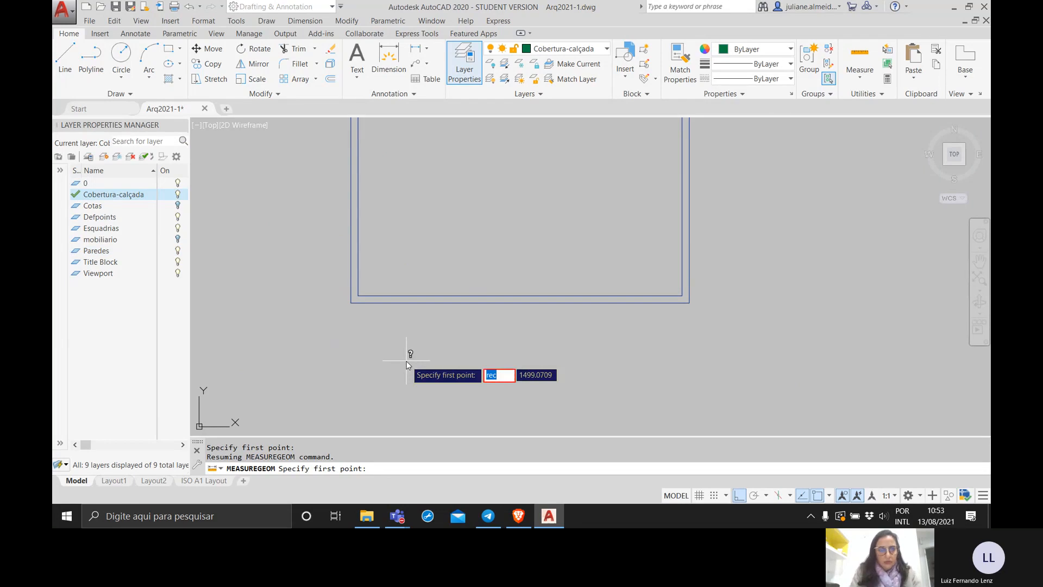
{"action": "key", "text": "Escape"}
{"action": "key", "text": "Escape"}
Step: Draw a 325 by 120 rectangle for the Varanda, starting at the new outline's lower-left outer corner and extending into the house
{"action": "type", "text": "rec"}
{"action": "key", "text": "Return"}
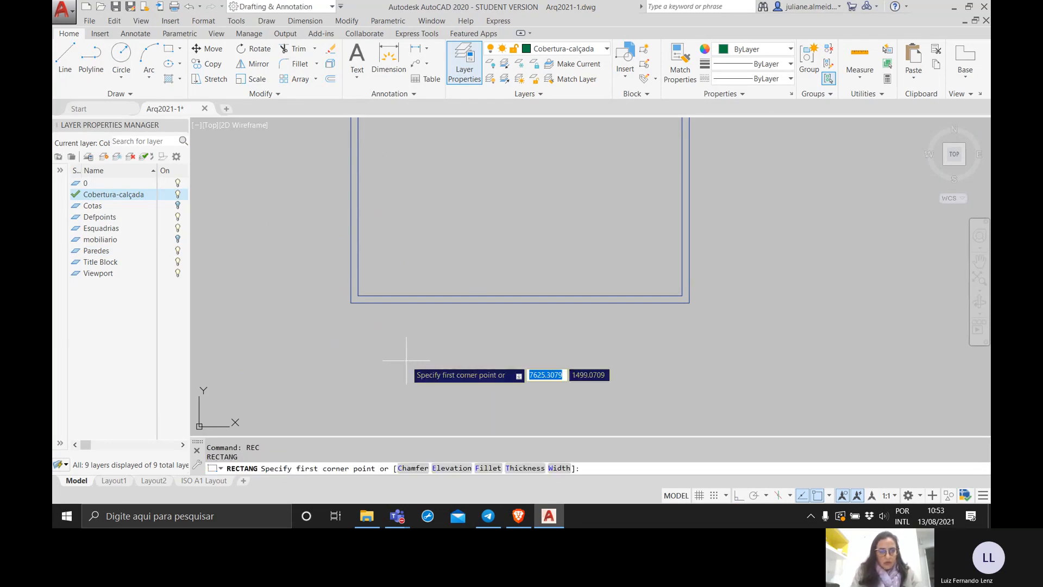
{"action": "left_click", "coordinate": [351, 302]}
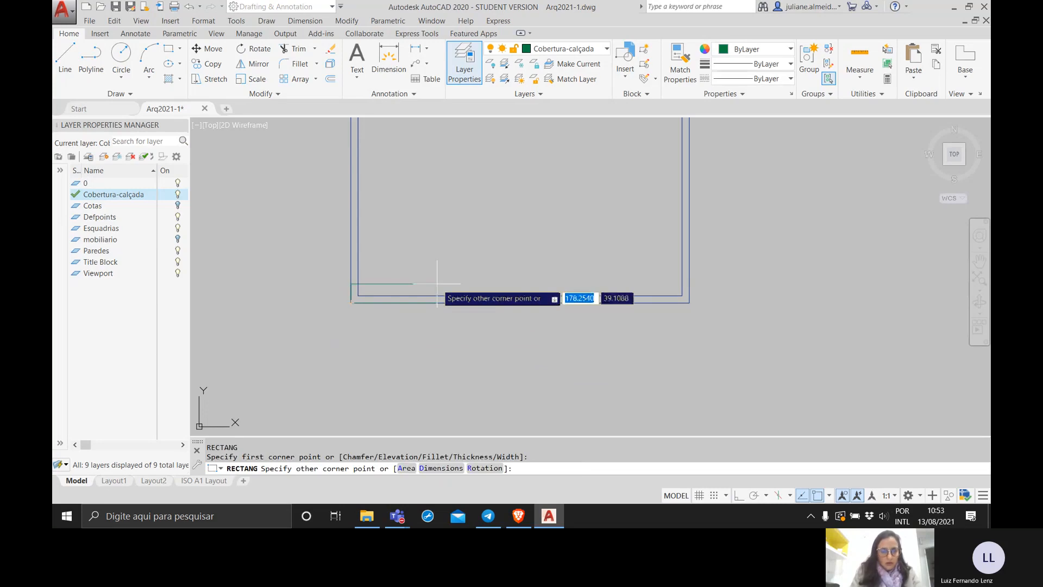
{"action": "type", "text": "d"}
{"action": "key", "text": "Return"}
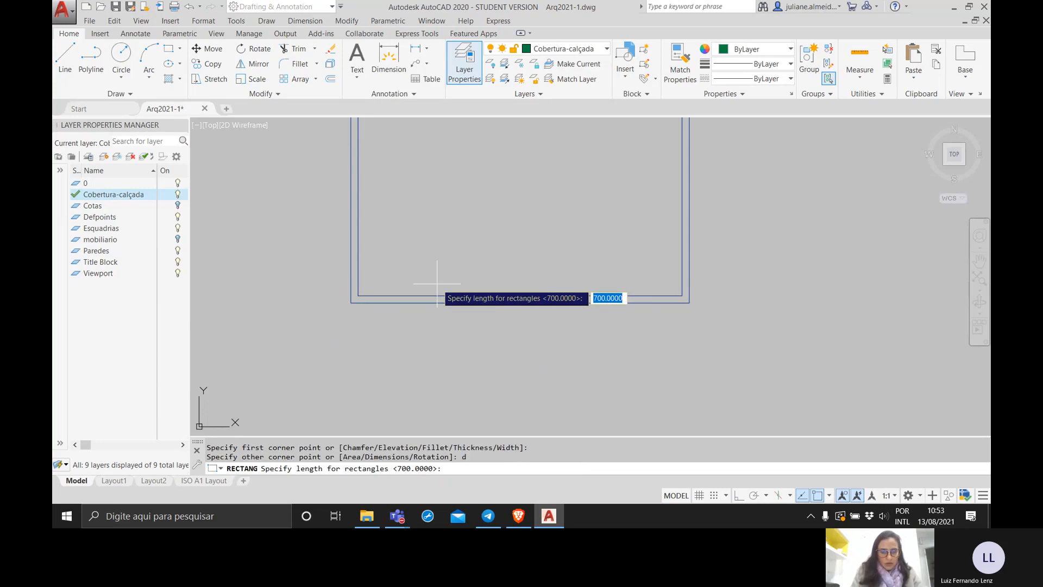
{"action": "type", "text": "1"}
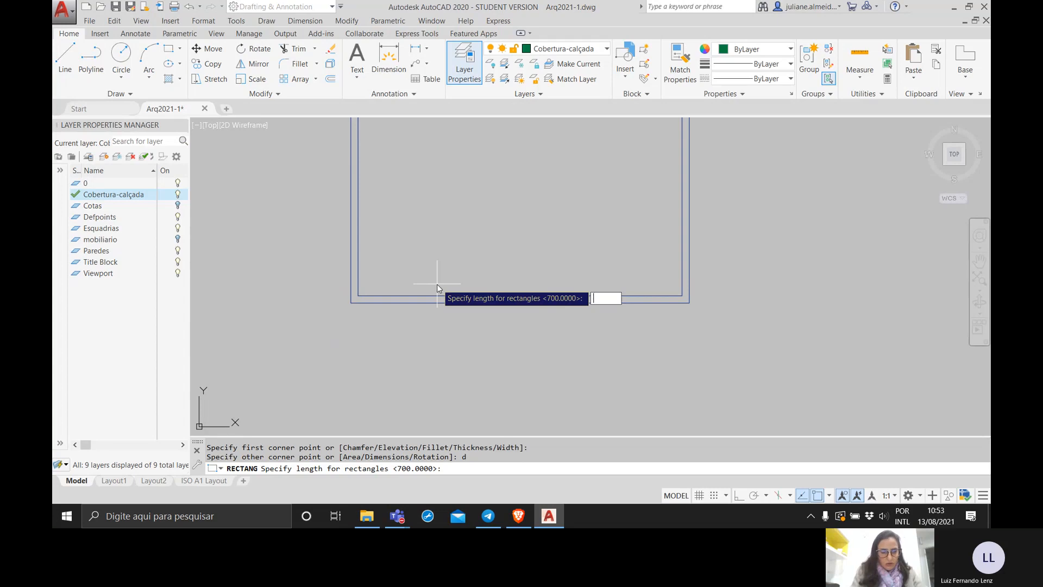
{"action": "type", "text": "325"}
{"action": "key", "text": "Return"}
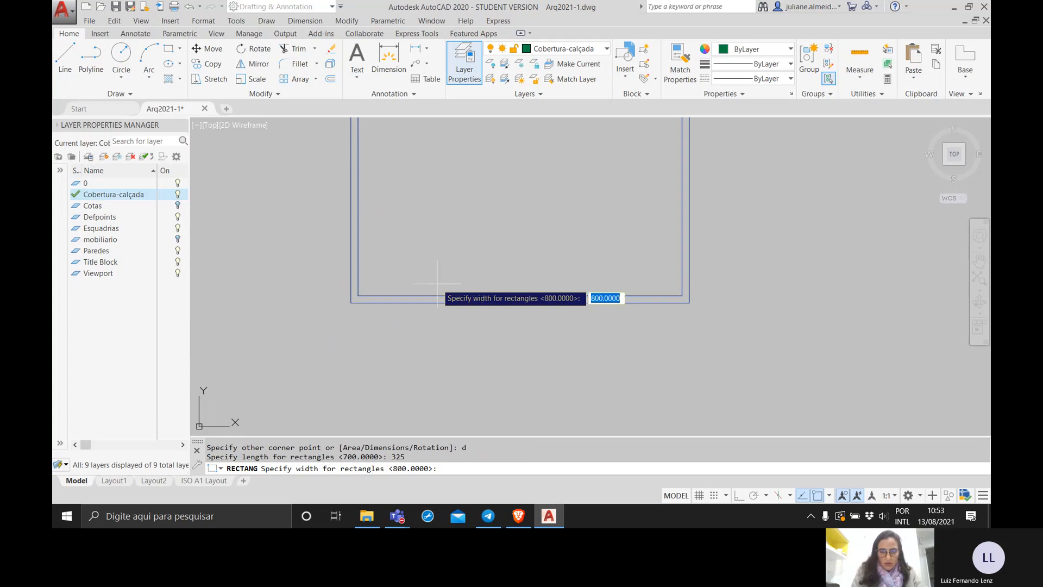
{"action": "type", "text": "120"}
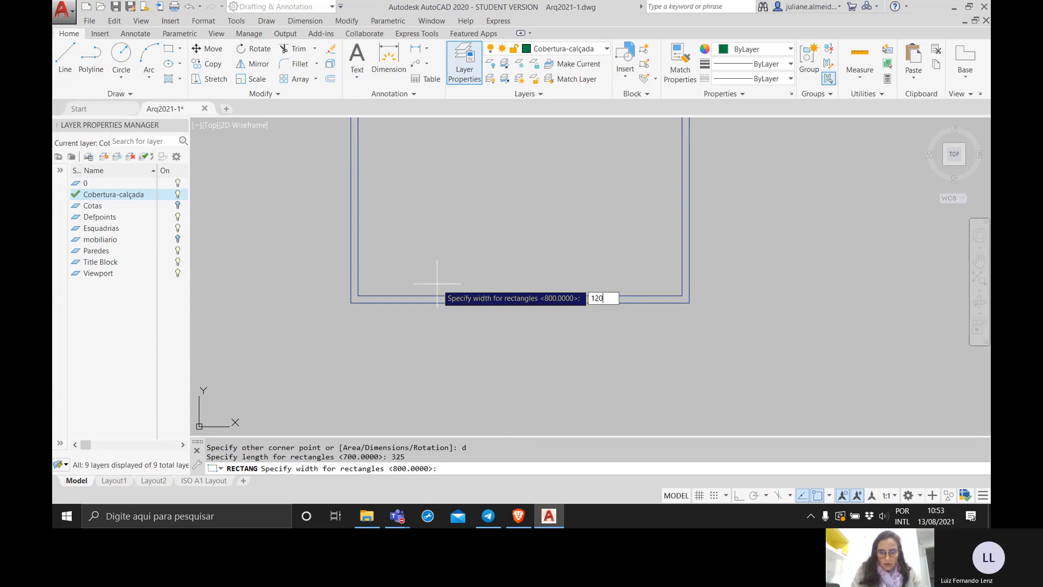
{"action": "key", "text": "Return"}
{"action": "left_click", "coordinate": [436, 283]}
{"action": "key", "text": "F8"}
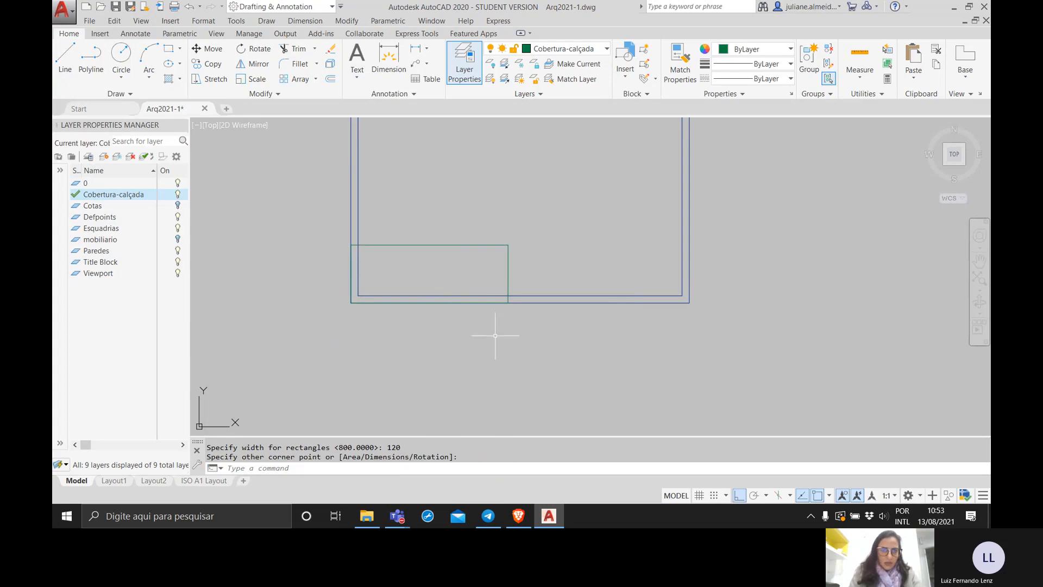
Step: Offset the Varanda rectangle outward by 15 to form the surrounding wall thickness
{"action": "middle_click_drag", "start_coordinate": [481, 264], "coordinate": [562, 286]}
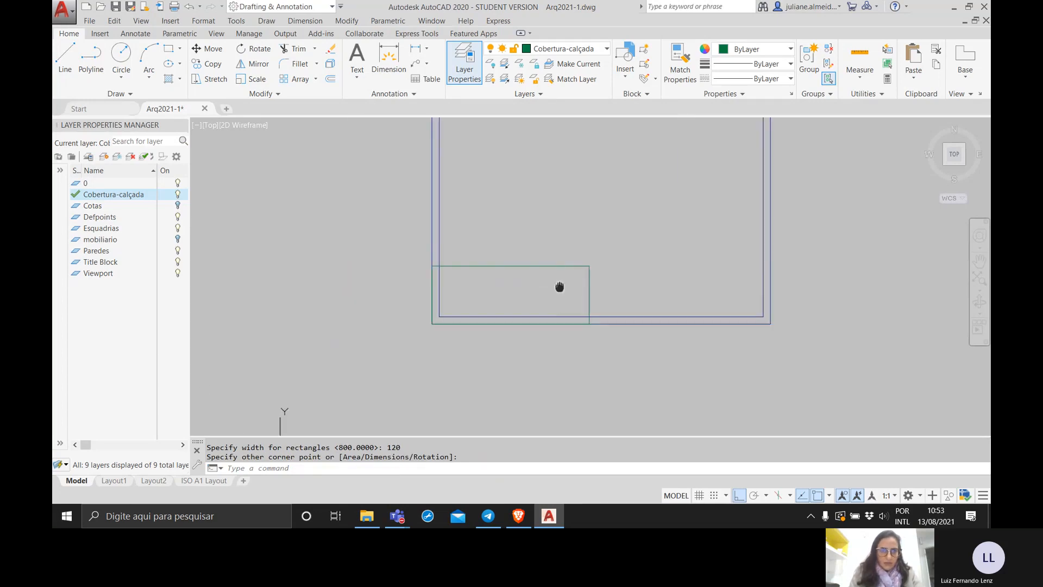
{"action": "left_click", "coordinate": [604, 279]}
{"action": "left_click", "coordinate": [550, 279]}
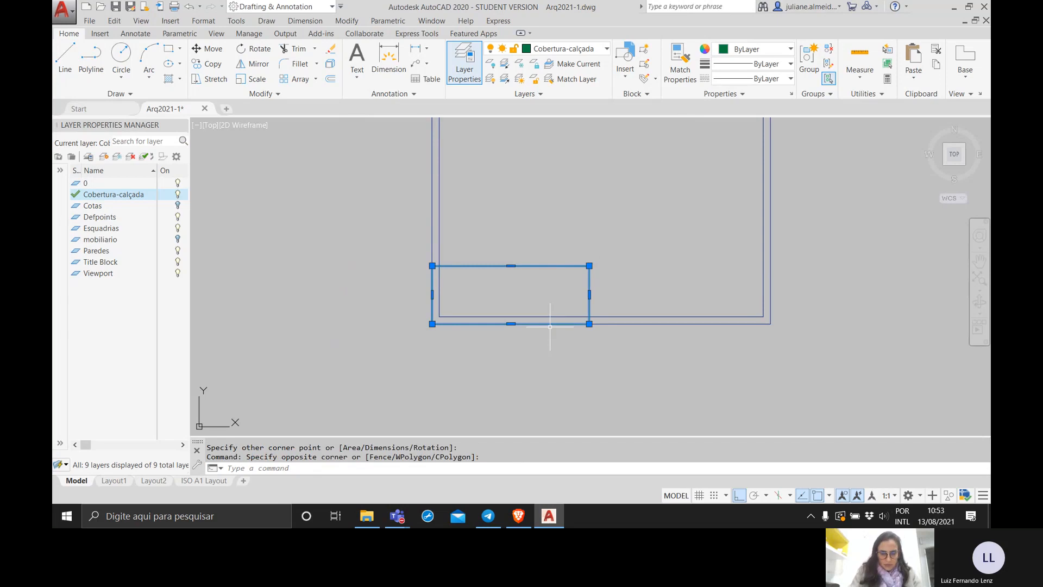
{"action": "type", "text": "offse"}
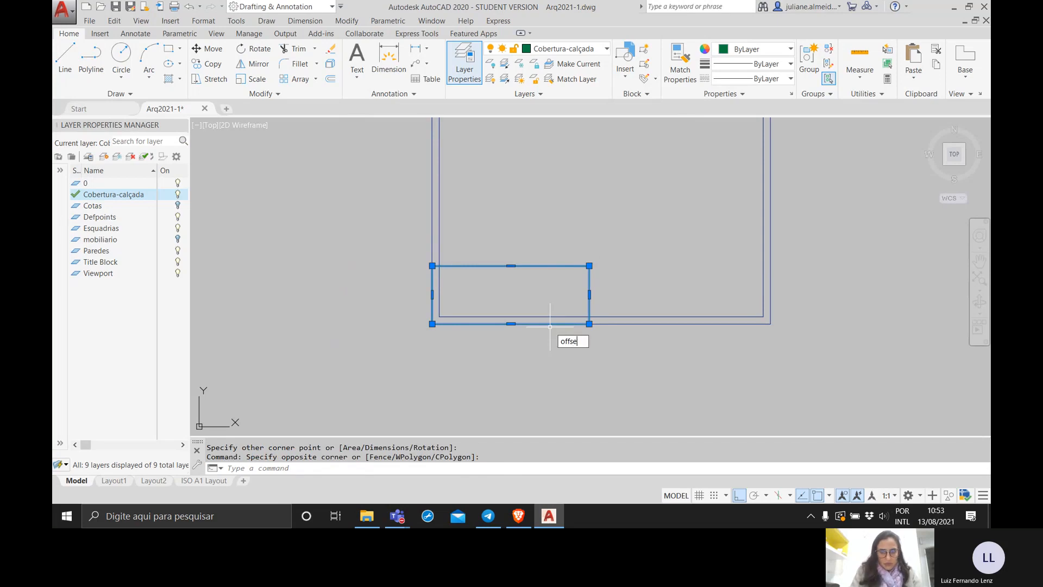
{"action": "type", "text": "t"}
{"action": "key", "text": "Return"}
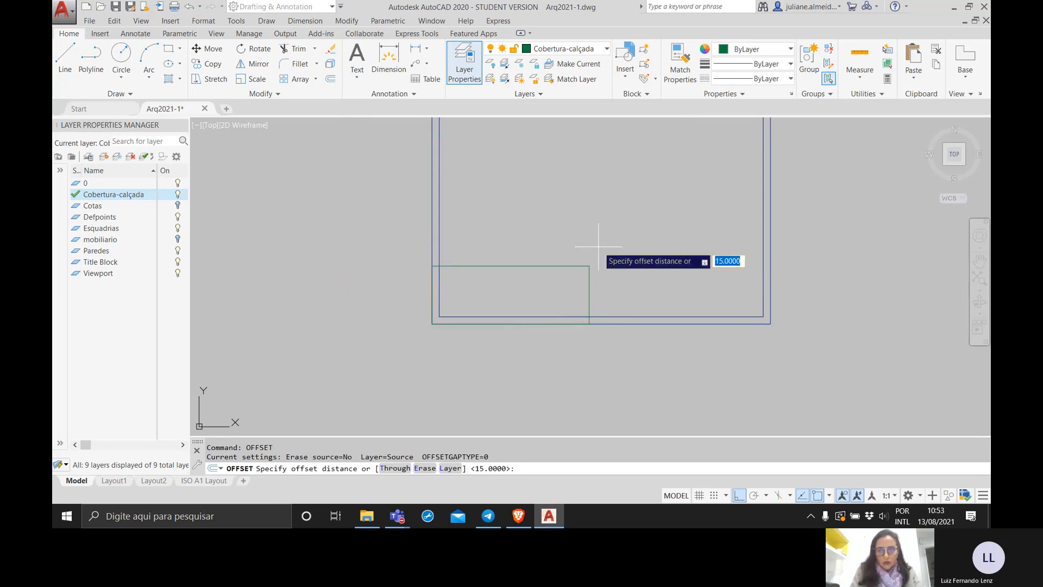
{"action": "key", "text": "Return"}
{"action": "left_click", "coordinate": [590, 265]}
{"action": "left_click", "coordinate": [592, 254]}
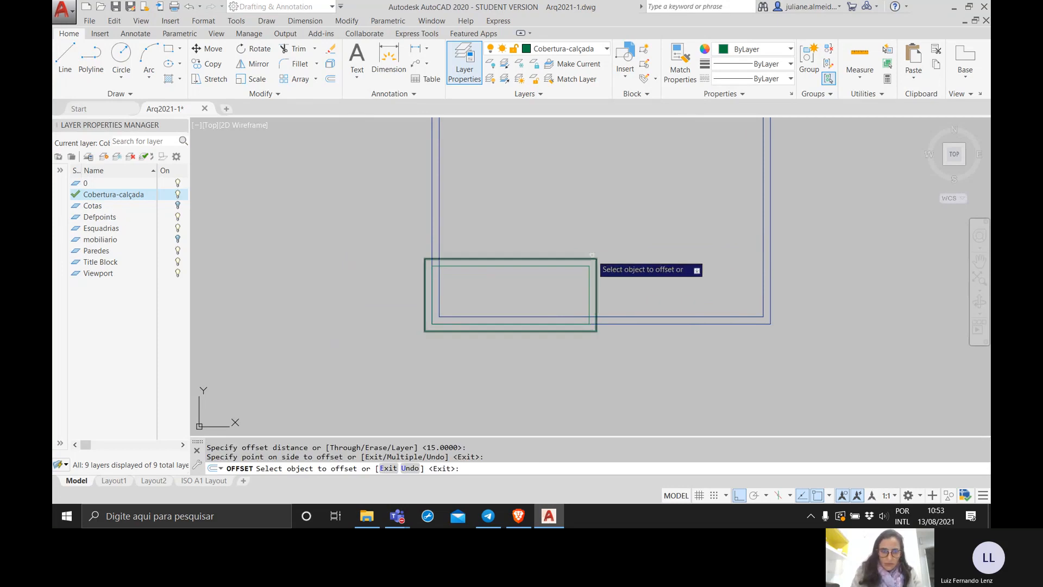
{"action": "key", "text": "Escape"}
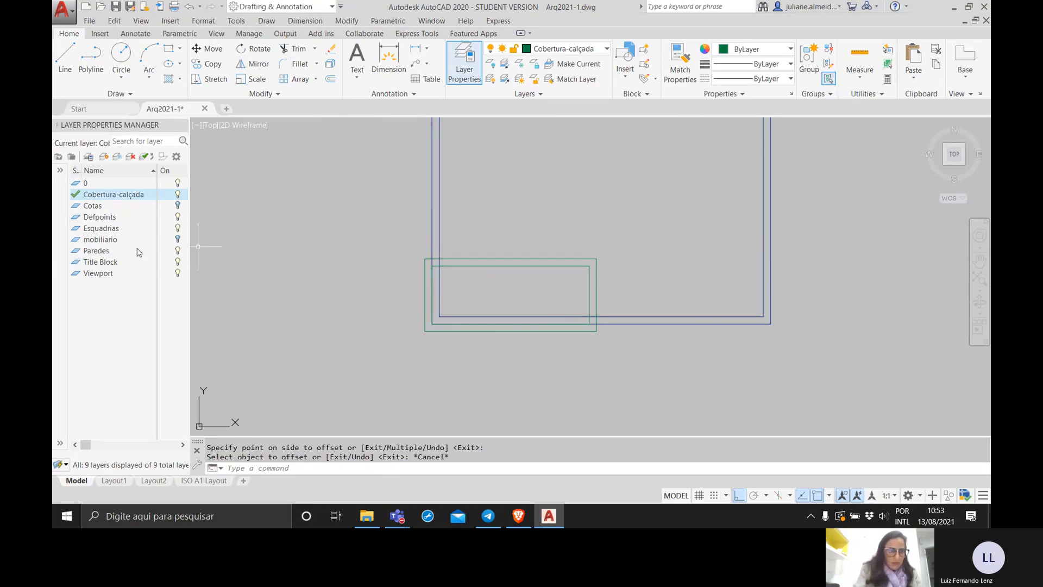
Step: Make Paredes the current layer and assign the outer offset rectangle around the Varanda to it
{"action": "double_click", "coordinate": [77, 254]}
{"action": "left_click", "coordinate": [511, 259]}
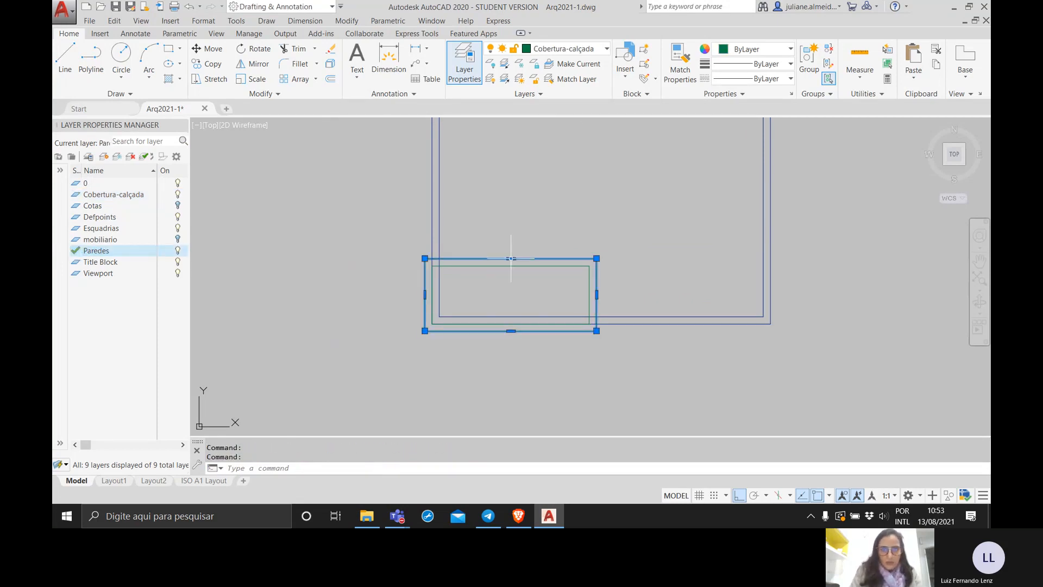
{"action": "left_click", "coordinate": [585, 53]}
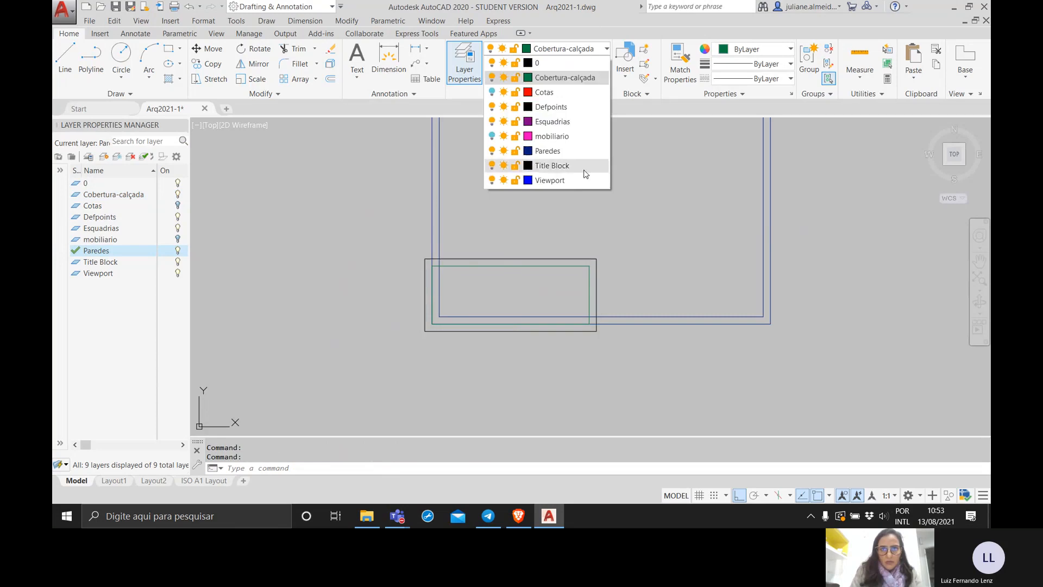
{"action": "left_click", "coordinate": [576, 150]}
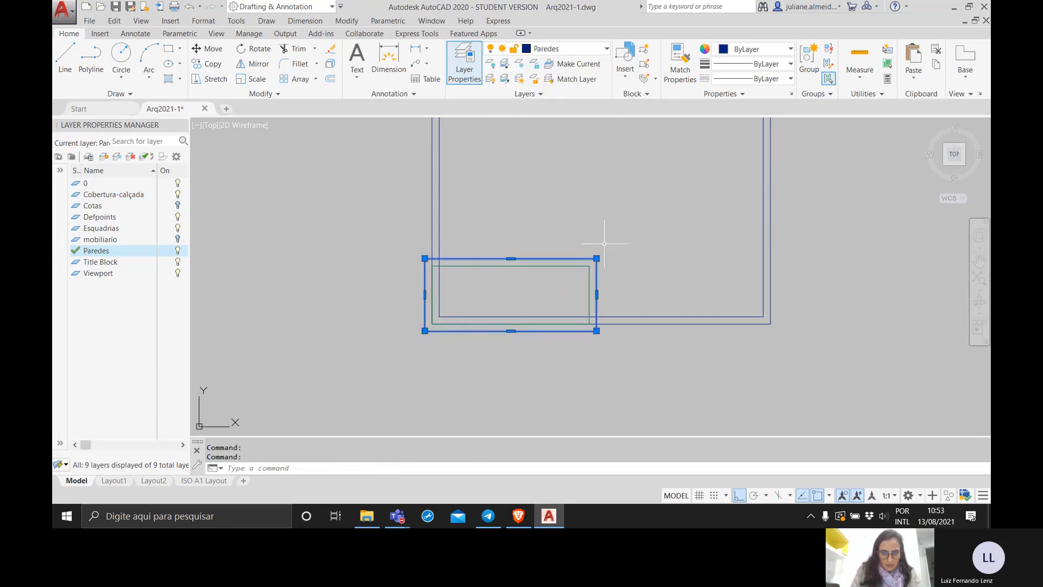
{"action": "key", "text": "Escape"}
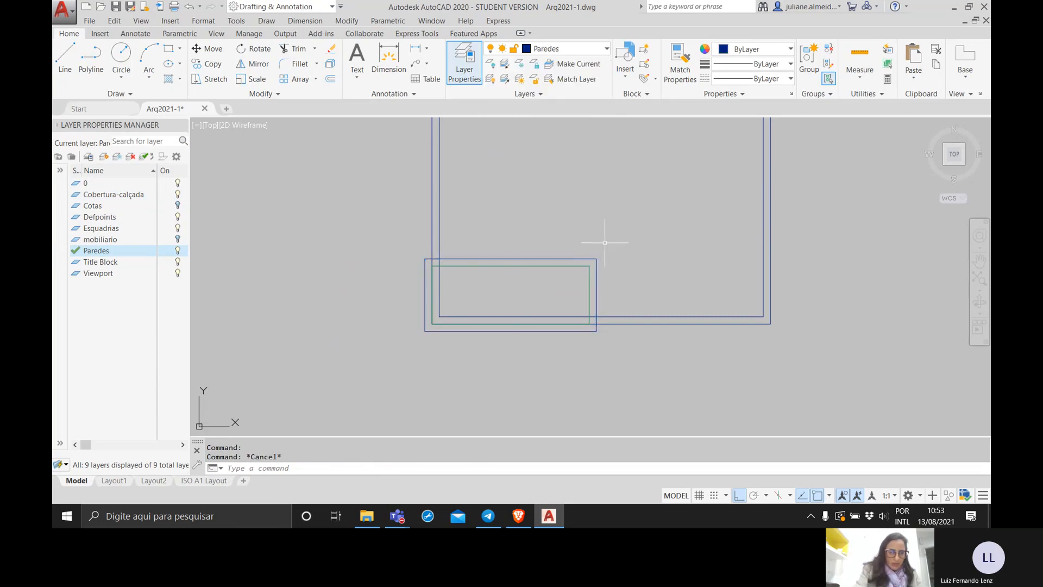
{"action": "left_click", "coordinate": [592, 281]}
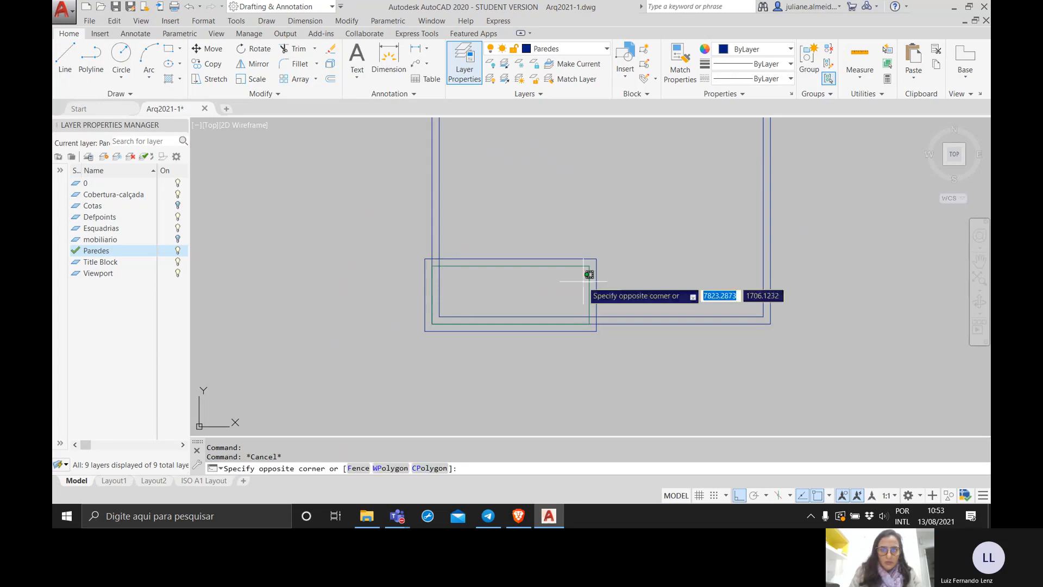
{"action": "left_click", "coordinate": [583, 282]}
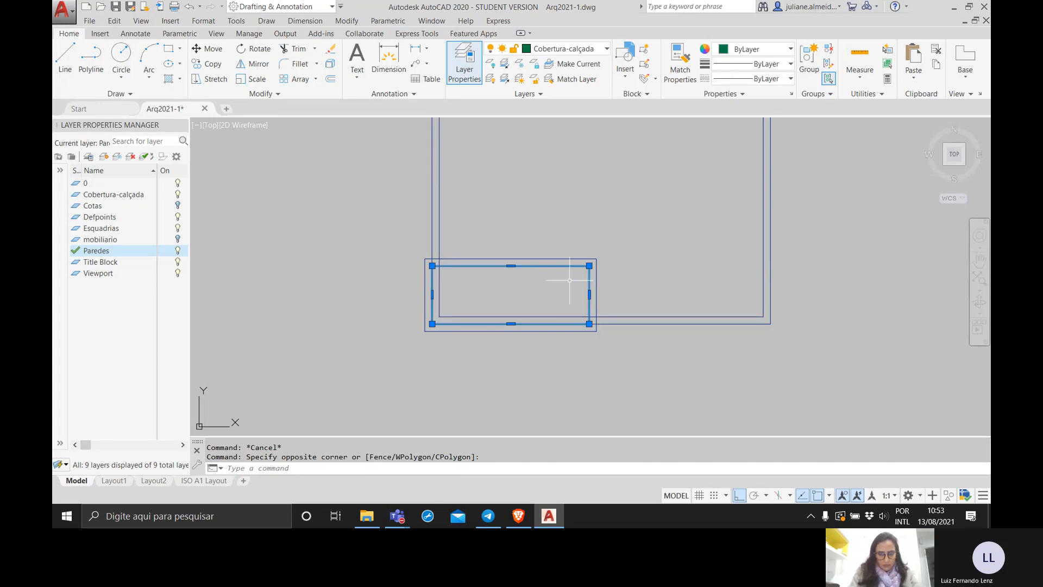
{"action": "key", "text": "Escape"}
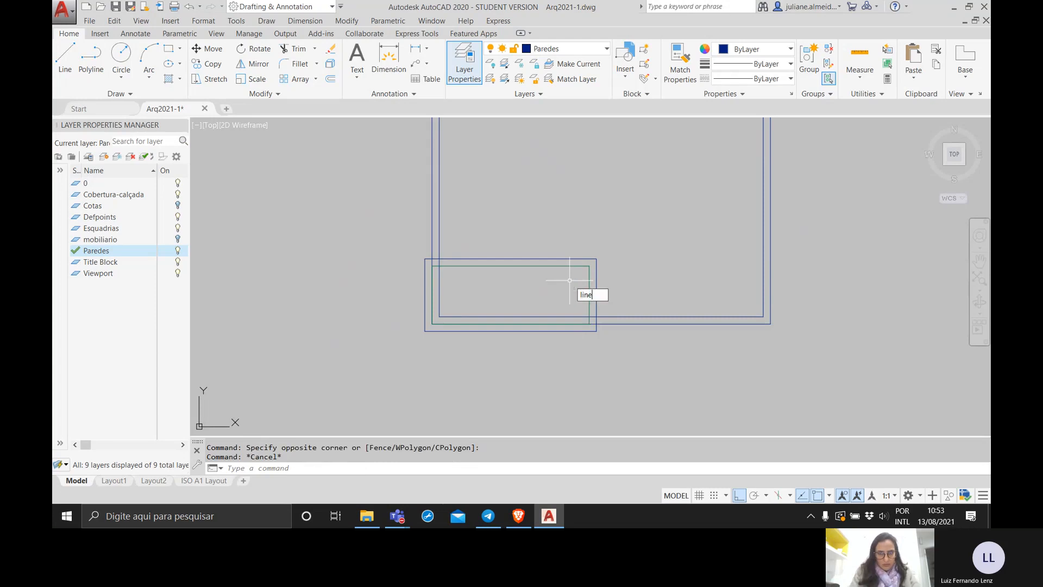
Step: Draw a 15-unit vertical line across the front wall, from the Varanda rectangle's lower-right corner up to the inner wall line
{"action": "key", "text": "Return"}
{"action": "left_click", "coordinate": [589, 324]}
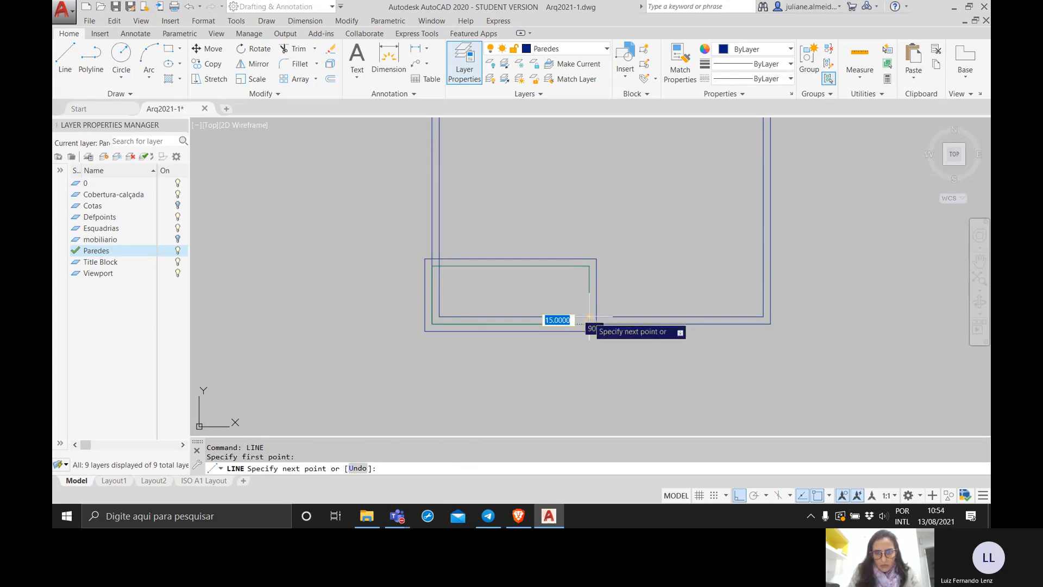
{"action": "left_click", "coordinate": [589, 316]}
{"action": "key", "text": "Return"}
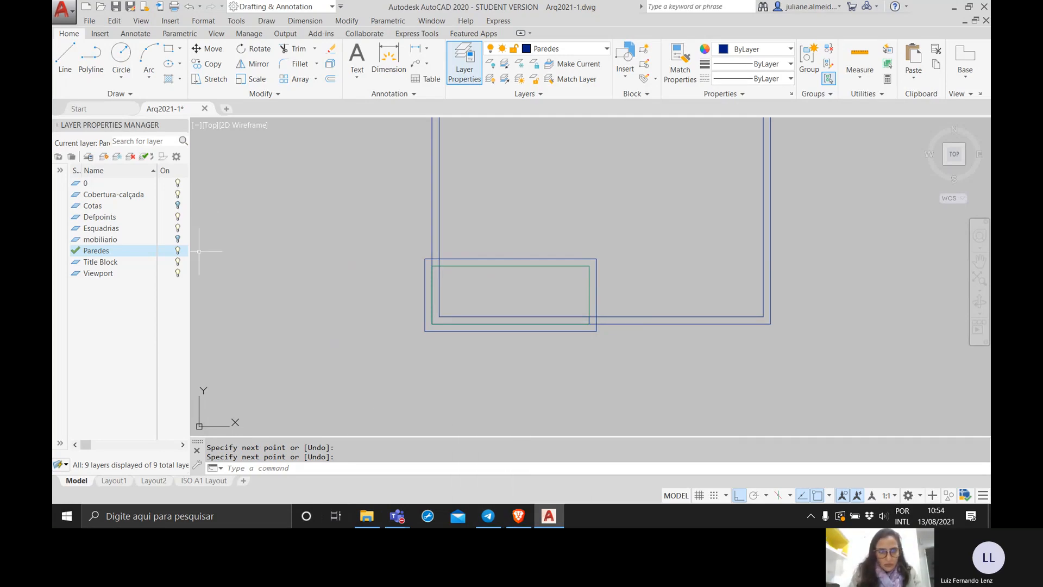
Step: Measure the original Varanda's depth again, from the pillar's lower outer corner up to the Sala Estar wall corner
{"action": "scroll", "coordinate": [264, 216], "scroll_direction": "down", "scroll_amount": 3}
{"action": "middle_click_drag", "start_coordinate": [354, 228], "coordinate": [622, 235]}
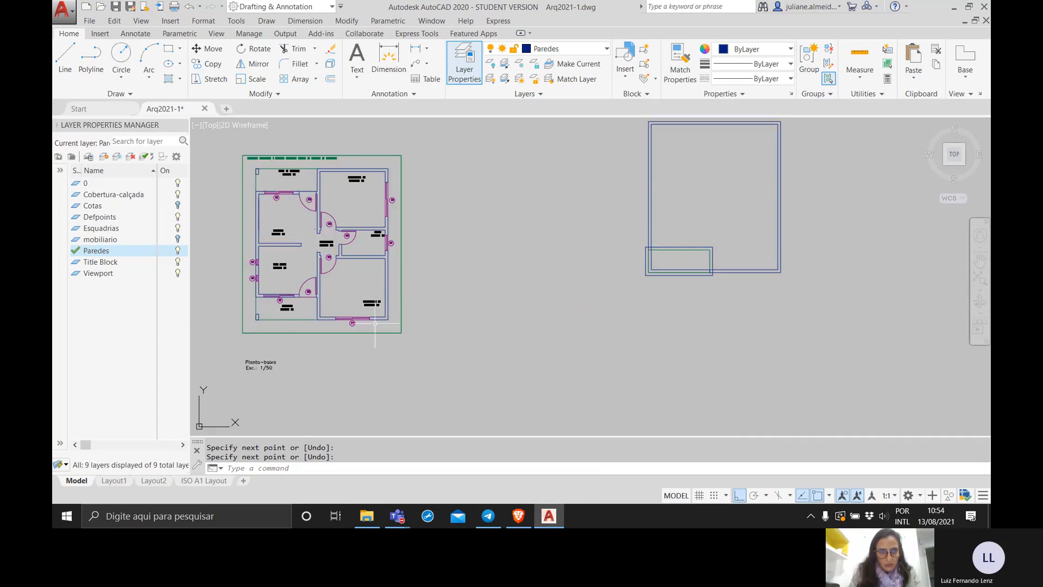
{"action": "scroll", "coordinate": [277, 311], "scroll_direction": "up", "scroll_amount": 5}
{"action": "middle_click_drag", "start_coordinate": [279, 297], "coordinate": [439, 297]}
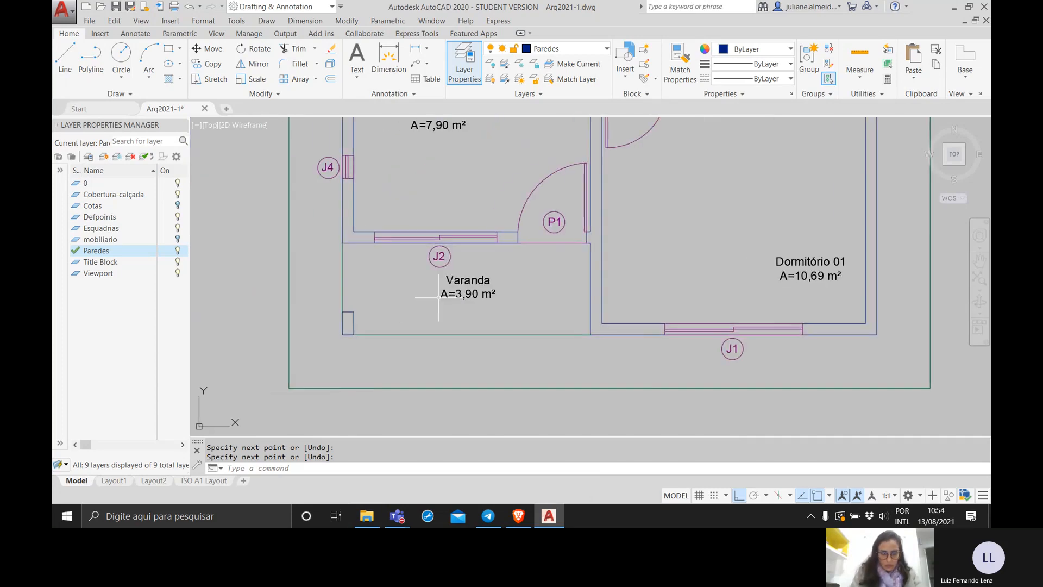
{"action": "type", "text": "mea"}
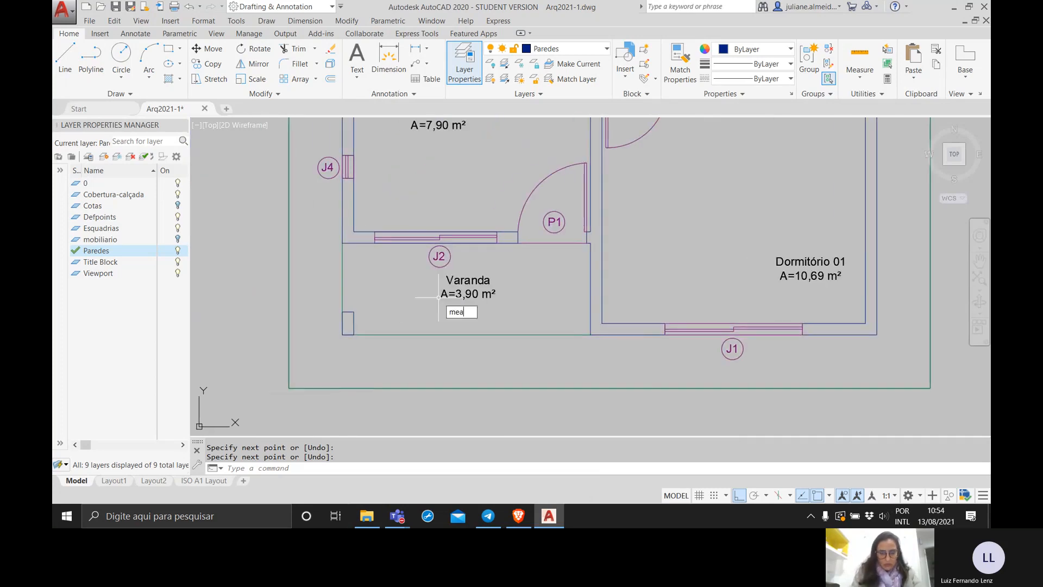
{"action": "key", "text": "Return"}
{"action": "key", "text": "Return"}
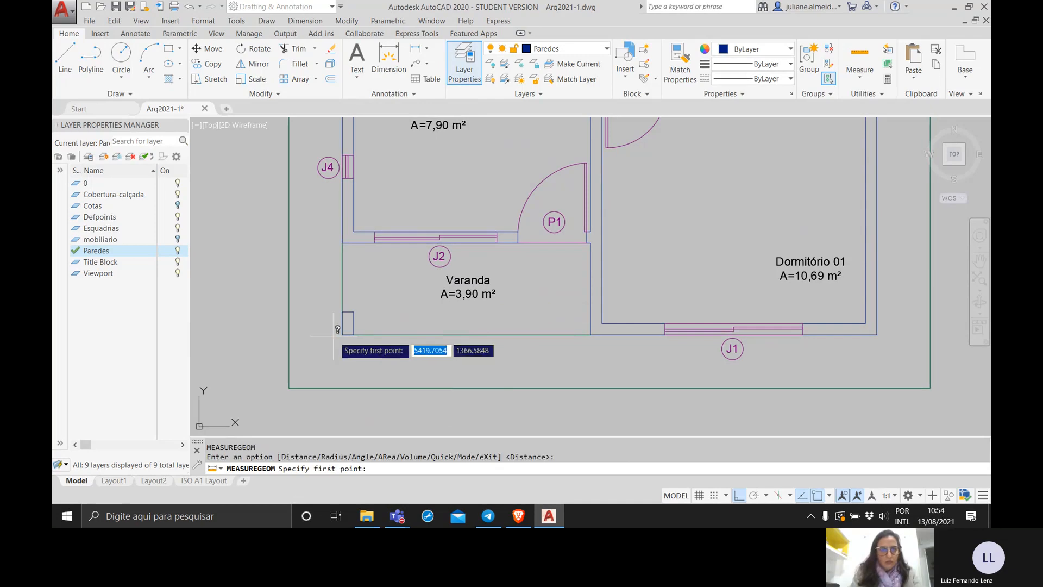
{"action": "left_click", "coordinate": [343, 335]}
{"action": "left_click", "coordinate": [342, 242]}
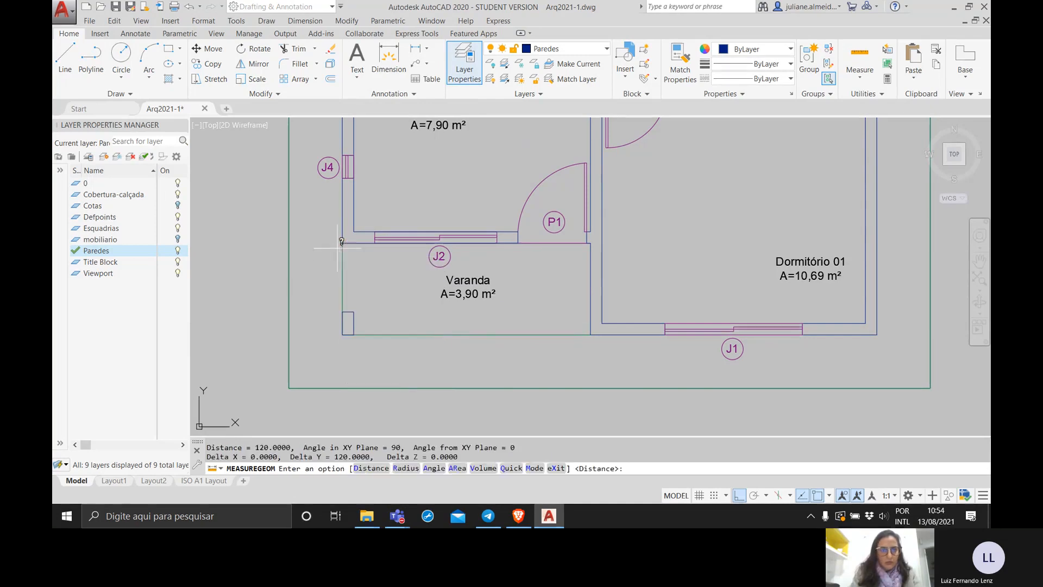
Step: Measure the original Varanda's width along the Sala Estar wall, from the Dormitório 01 wall to the outer corner
{"action": "key", "text": "Return"}
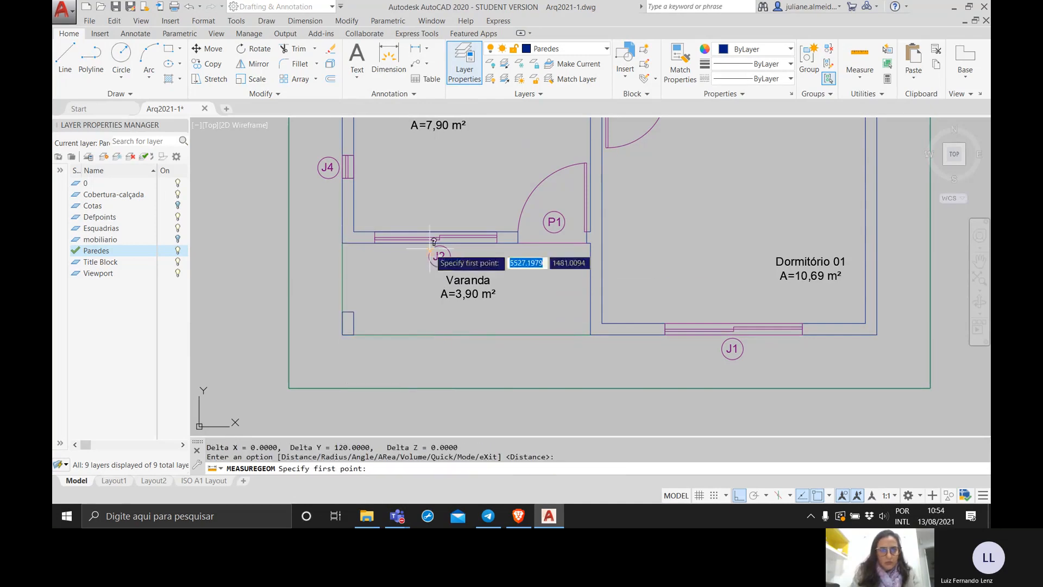
{"action": "left_click", "coordinate": [590, 239]}
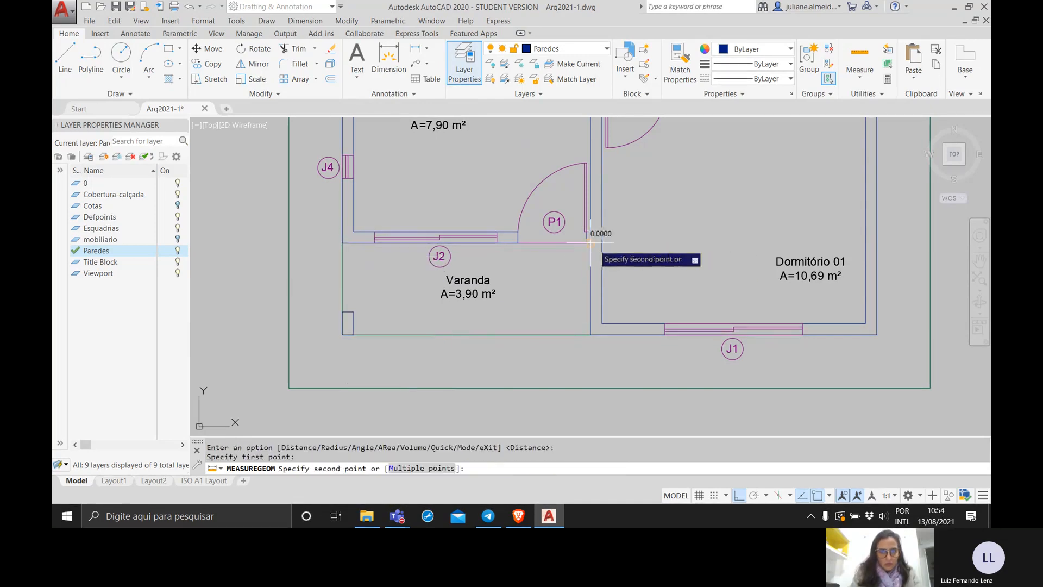
{"action": "left_click", "coordinate": [341, 243]}
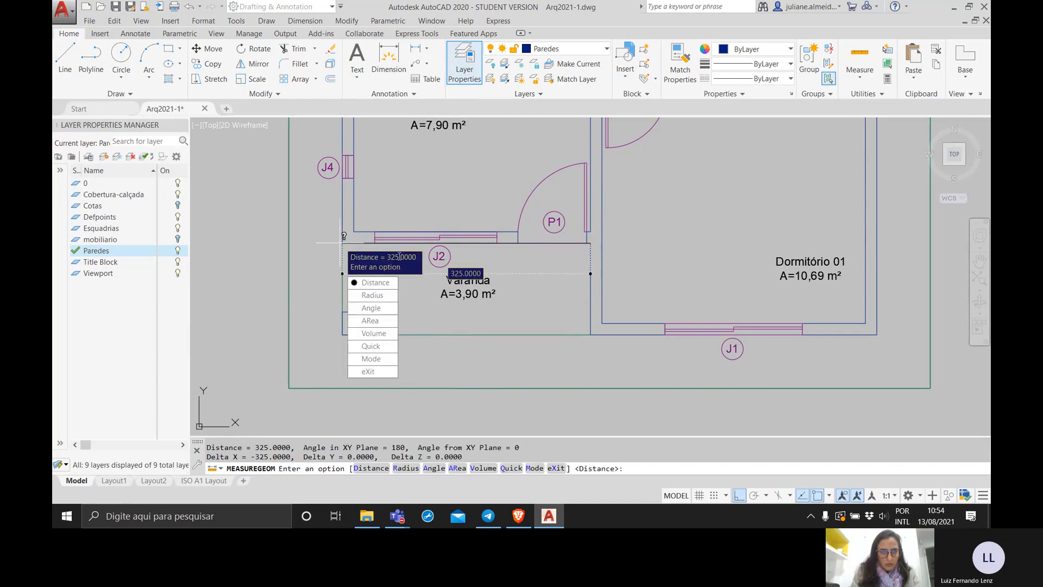
{"action": "left_click", "coordinate": [360, 372]}
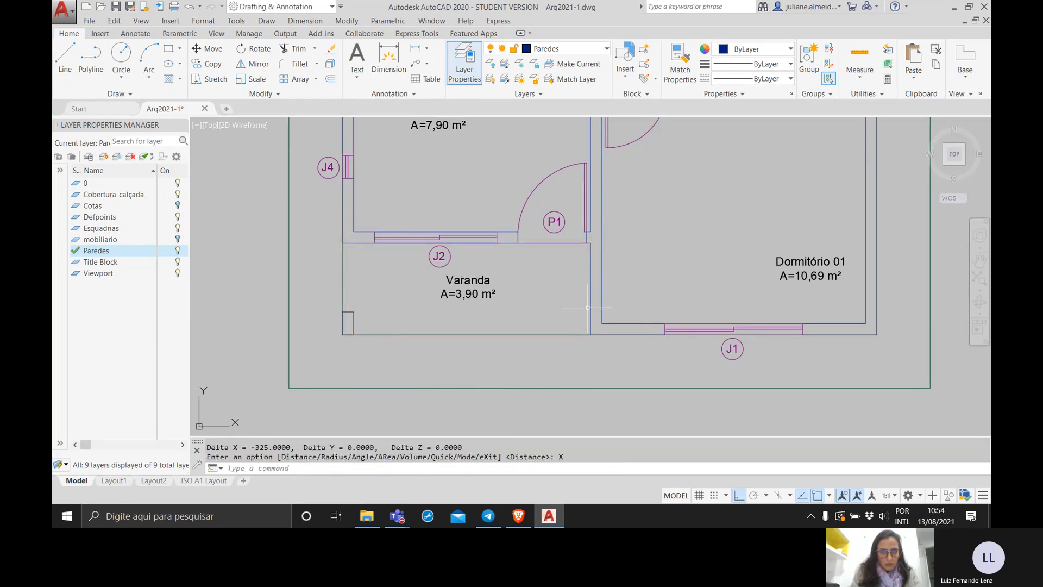
{"action": "key", "text": "Return"}
{"action": "key", "text": "Return"}
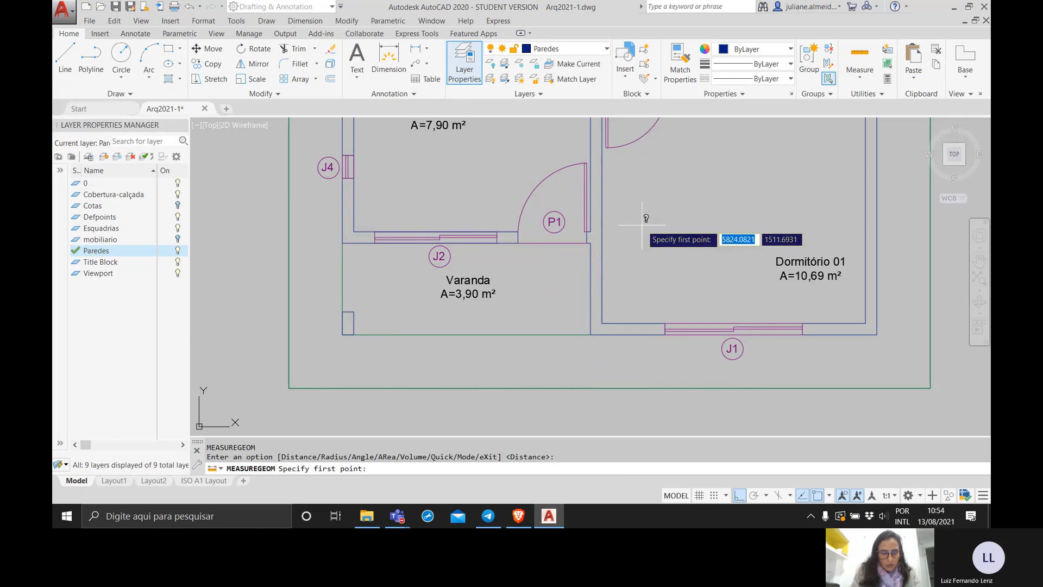
{"action": "key", "text": "Escape"}
Step: Trim away the offset rectangle's lower edge and the inner front wall line crossing the Varanda in the redrawn plan
{"action": "scroll", "coordinate": [691, 245], "scroll_direction": "down", "scroll_amount": 6}
{"action": "middle_click_drag", "start_coordinate": [738, 230], "coordinate": [431, 314]}
{"action": "middle_click_drag", "start_coordinate": [647, 275], "coordinate": [419, 281]}
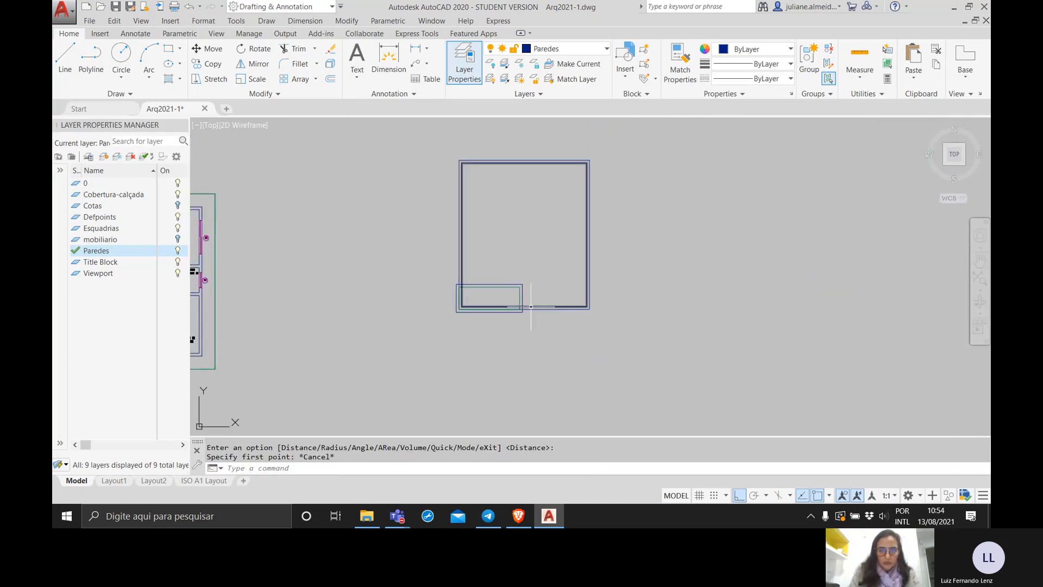
{"action": "middle_click_drag", "start_coordinate": [508, 314], "coordinate": [538, 303]}
{"action": "scroll", "coordinate": [537, 303], "scroll_direction": "up", "scroll_amount": 4}
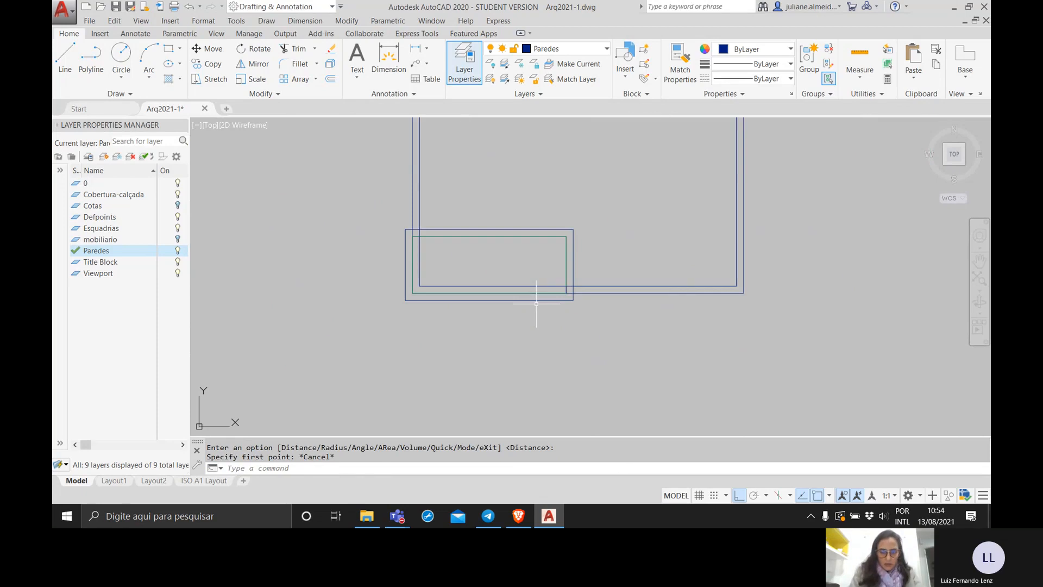
{"action": "type", "text": "trim"}
{"action": "key", "text": "Return"}
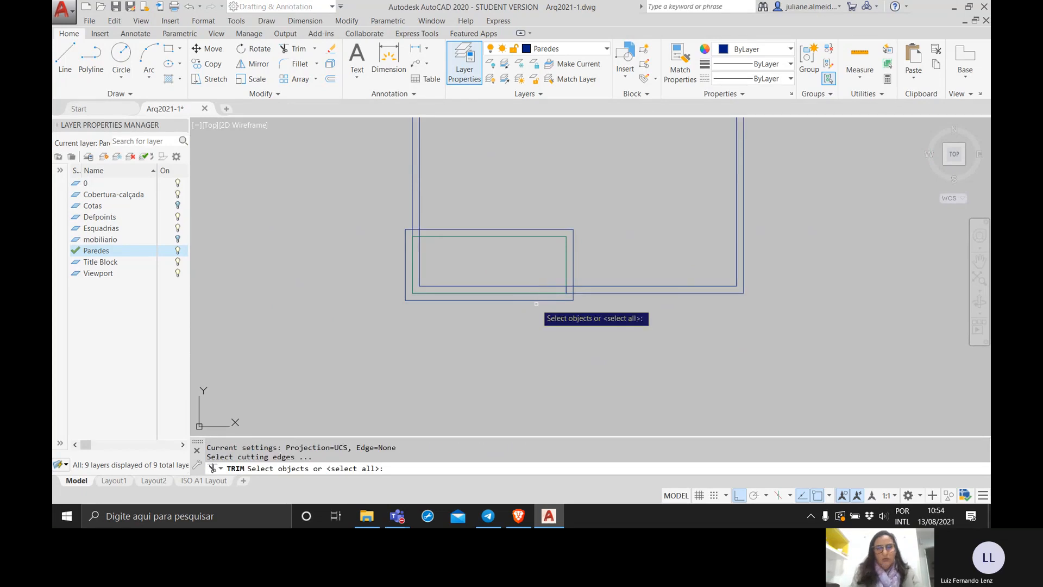
{"action": "left_click", "coordinate": [593, 320]}
{"action": "left_click", "coordinate": [372, 181]}
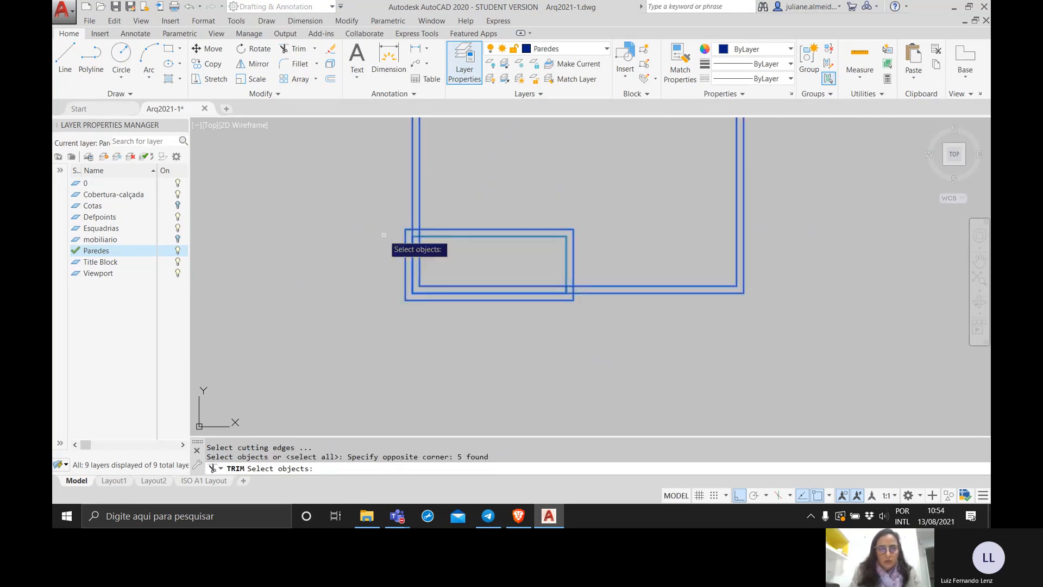
{"action": "key", "text": "Return"}
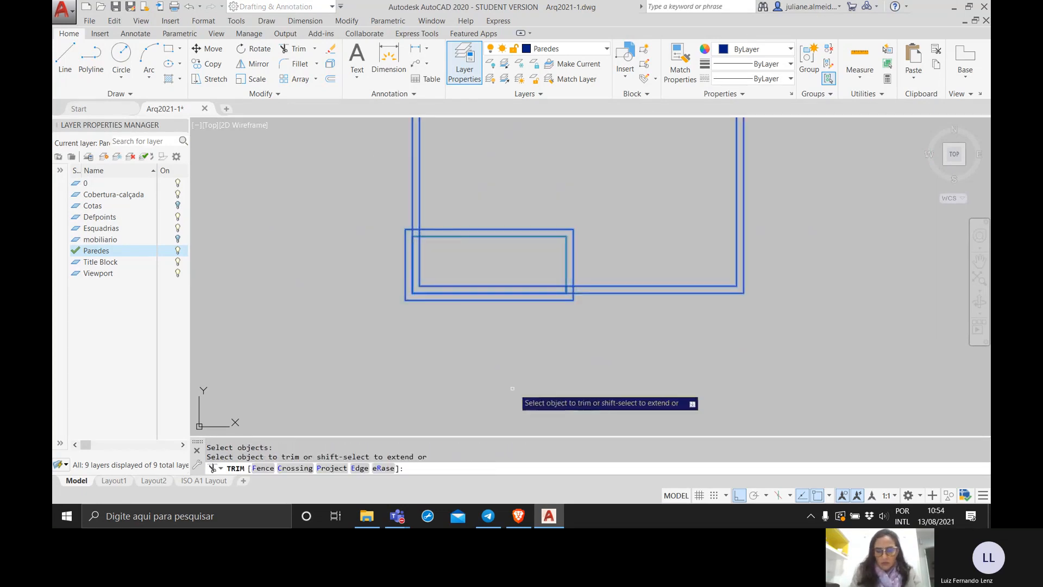
{"action": "left_click", "coordinate": [552, 299]}
{"action": "left_click", "coordinate": [536, 287]}
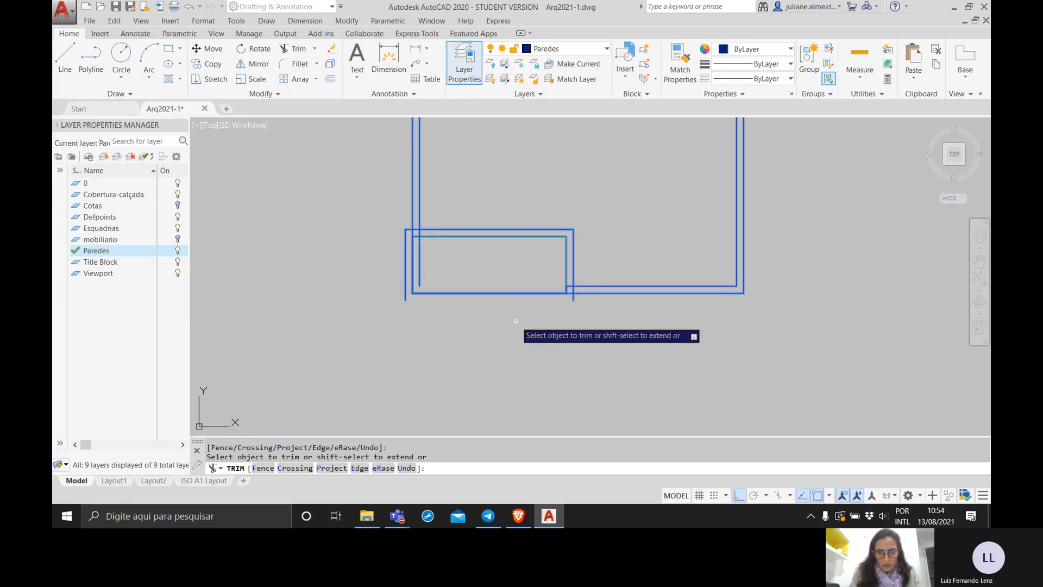
Step: Trim the offset rectangle's left side and the stub projecting past the house's outer left wall
{"action": "left_click", "coordinate": [407, 293]}
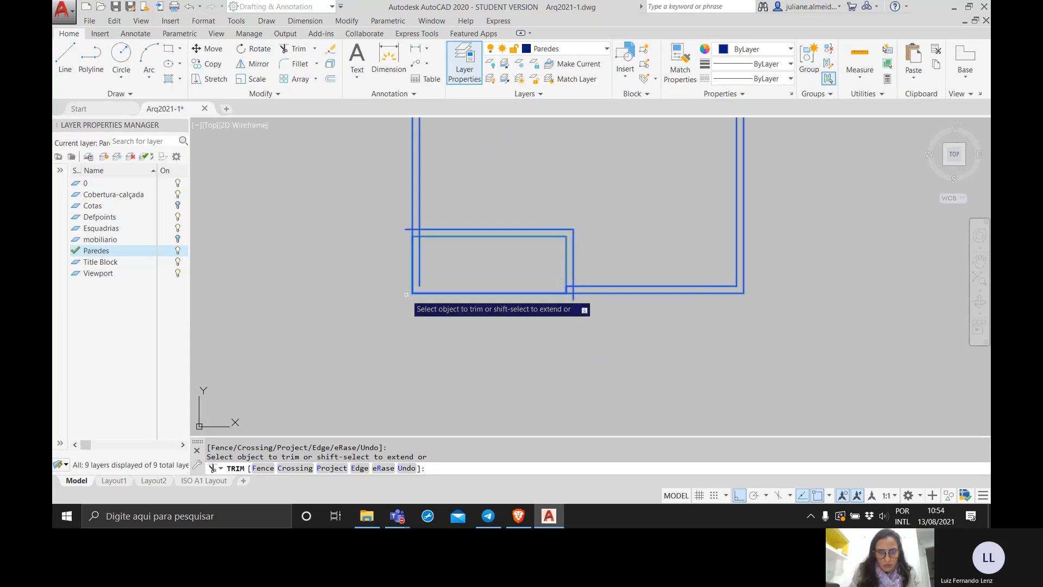
{"action": "left_click", "coordinate": [404, 228]}
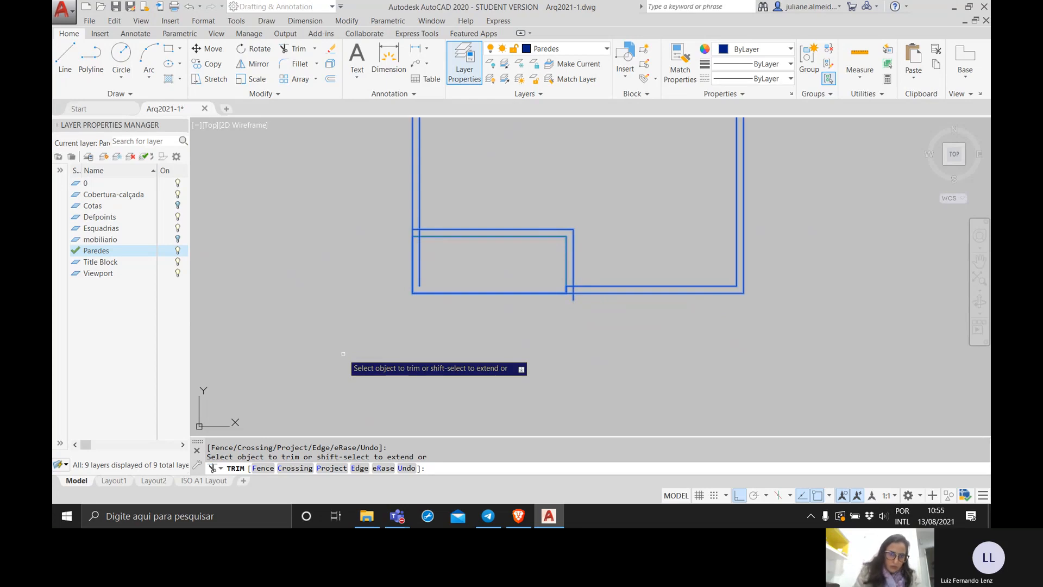
{"action": "key", "text": "Escape"}
Step: Stretch the lower end of the inner left wall line down to the Varanda's front edge
{"action": "scroll", "coordinate": [422, 299], "scroll_direction": "up", "scroll_amount": 2}
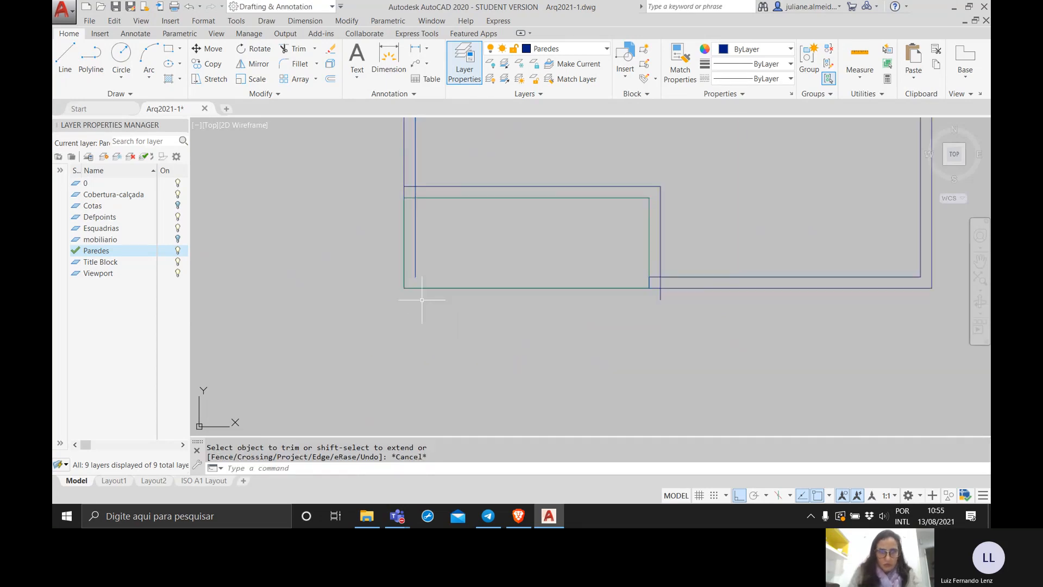
{"action": "scroll", "coordinate": [422, 300], "scroll_direction": "up", "scroll_amount": 2}
{"action": "left_click", "coordinate": [410, 255]}
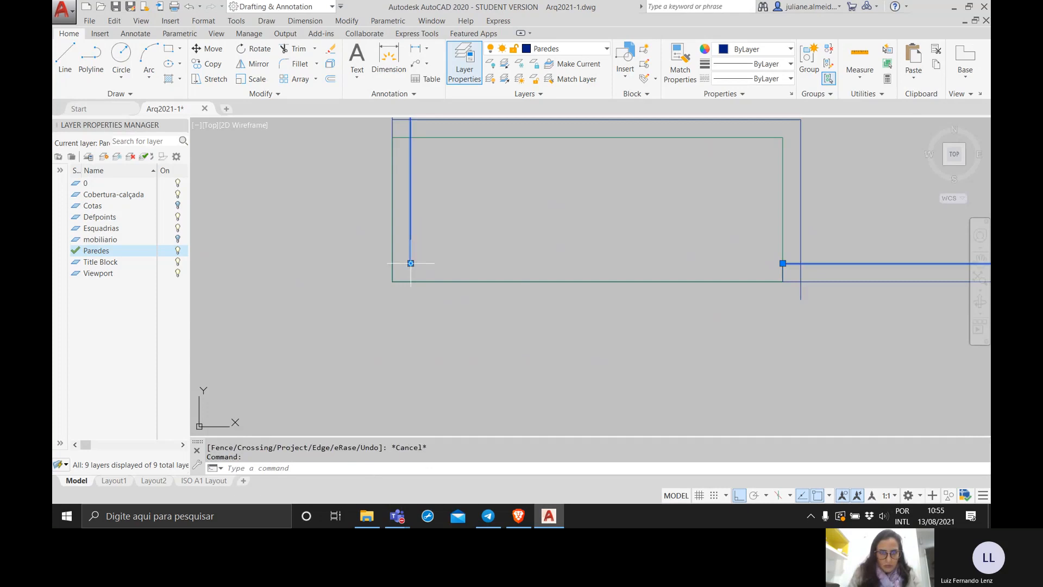
{"action": "left_click", "coordinate": [410, 264]}
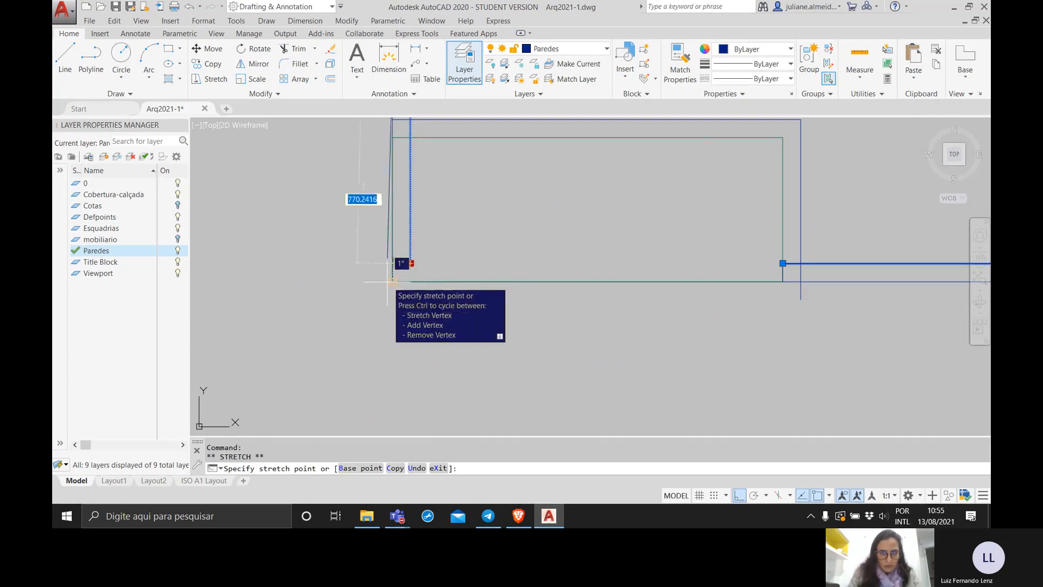
{"action": "key", "text": "Escape"}
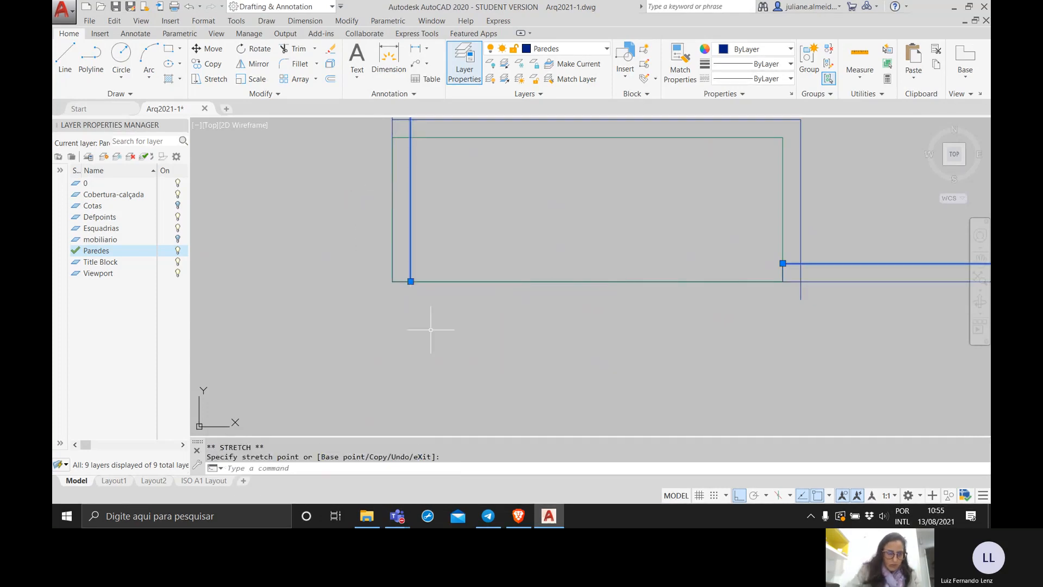
{"action": "key", "text": "Escape"}
Step: Shorten the wall line along the Varanda's right side so its lower end meets the outer front wall line
{"action": "scroll", "coordinate": [592, 243], "scroll_direction": "down", "scroll_amount": 4}
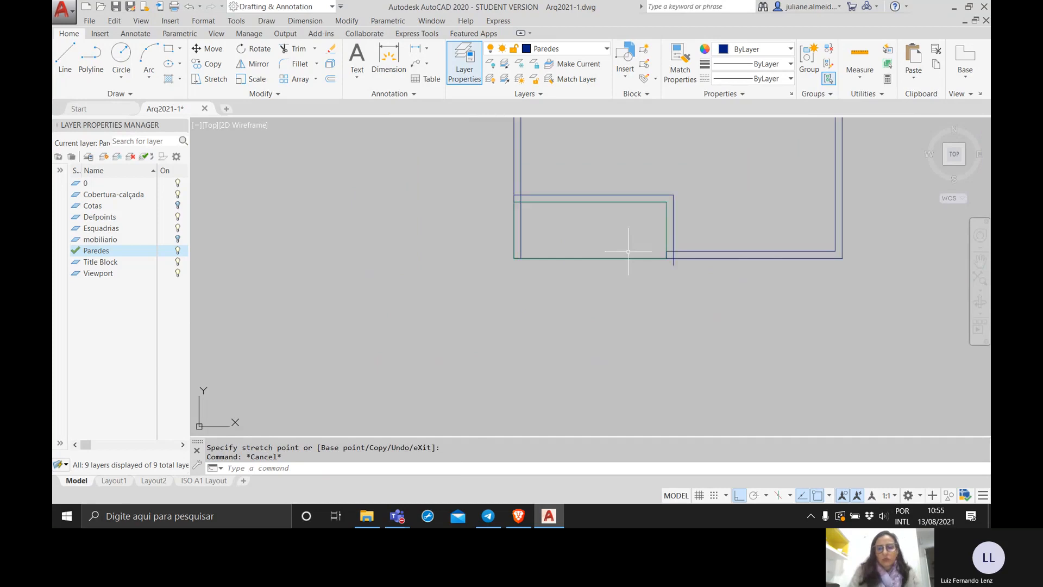
{"action": "scroll", "coordinate": [682, 262], "scroll_direction": "up", "scroll_amount": 4}
{"action": "middle_click_drag", "start_coordinate": [682, 262], "coordinate": [525, 357]}
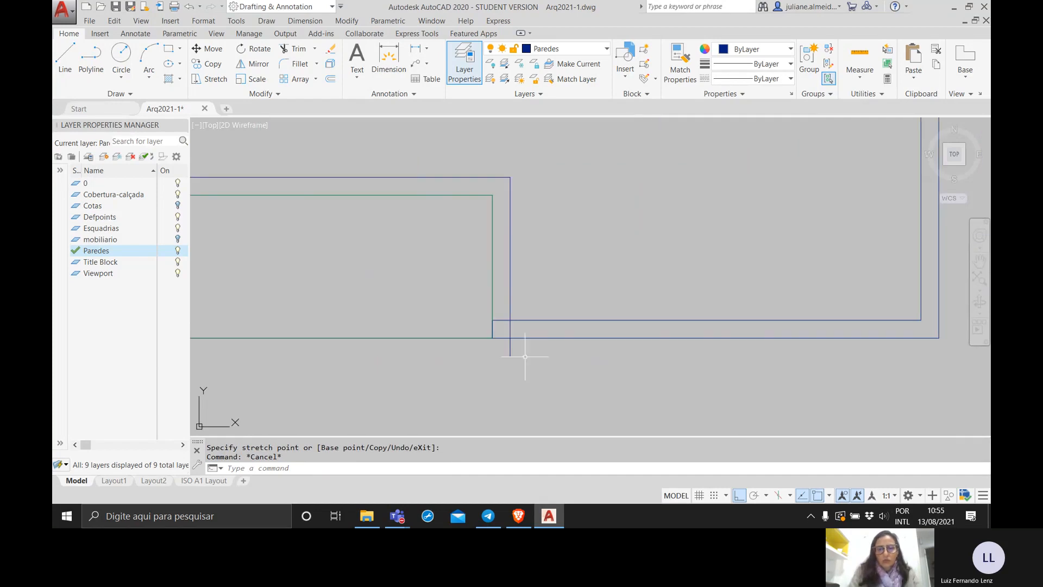
{"action": "left_click", "coordinate": [515, 347]}
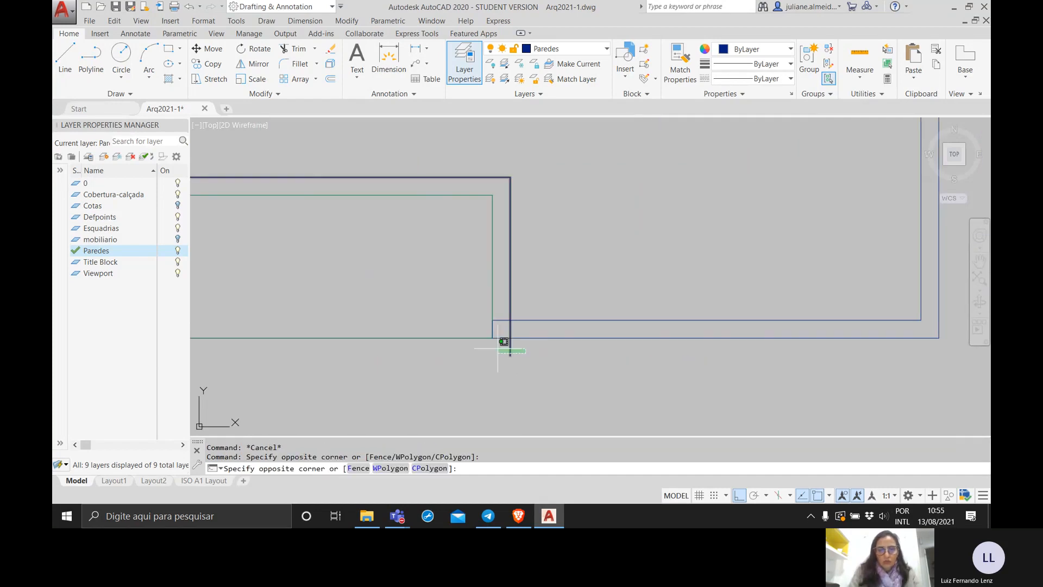
{"action": "left_click", "coordinate": [497, 348]}
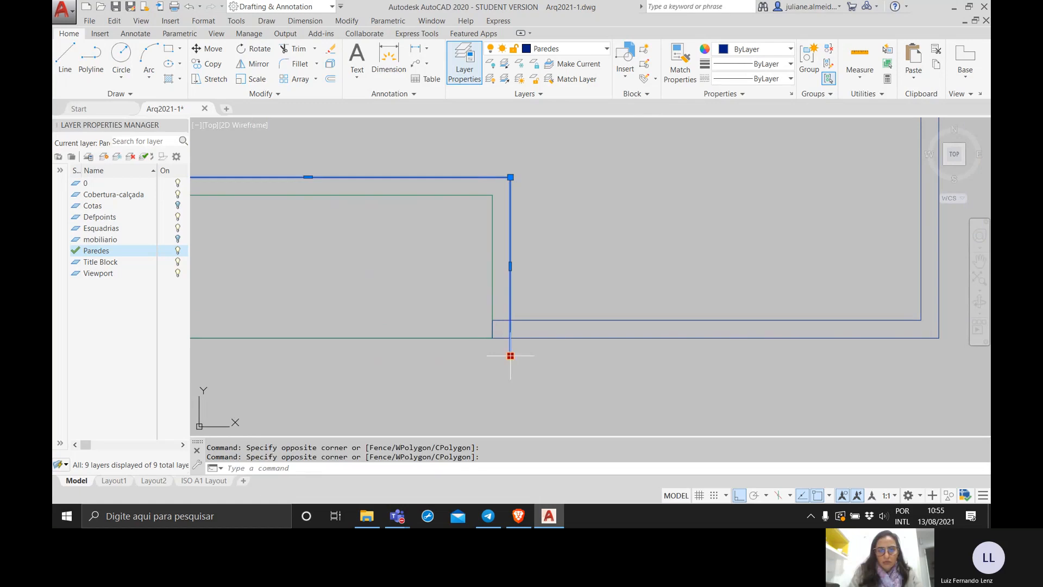
{"action": "left_click", "coordinate": [510, 356]}
{"action": "left_click", "coordinate": [510, 338]}
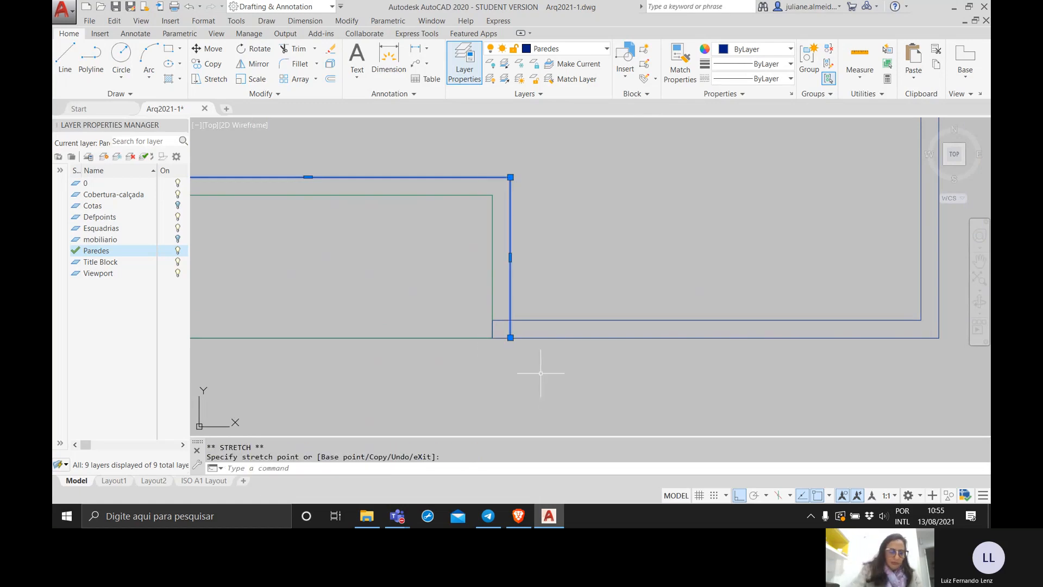
{"action": "key", "text": "Escape"}
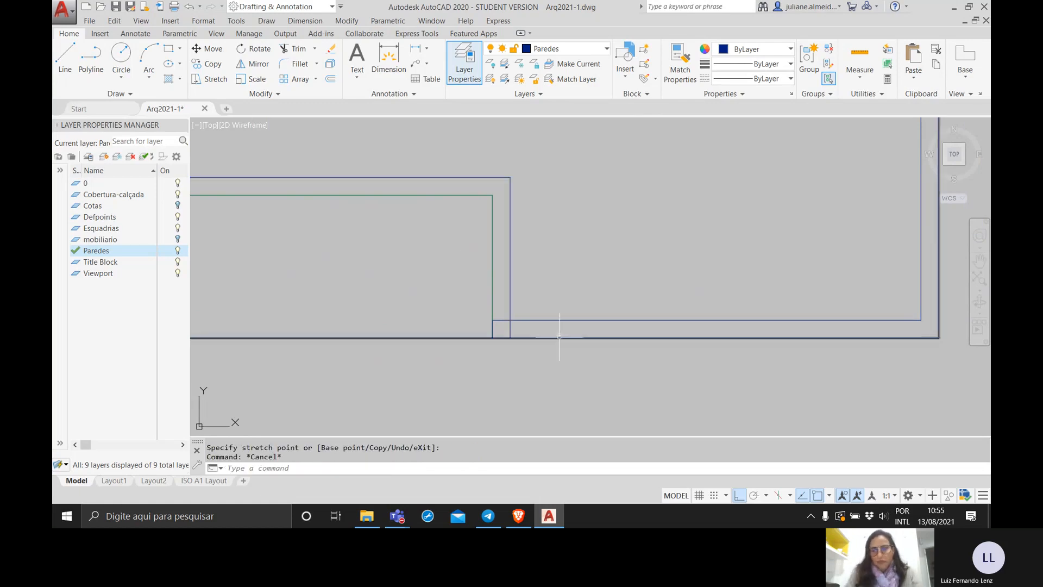
{"action": "scroll", "coordinate": [559, 337], "scroll_direction": "down", "scroll_amount": 2}
{"action": "middle_click_drag", "start_coordinate": [559, 326], "coordinate": [592, 353]}
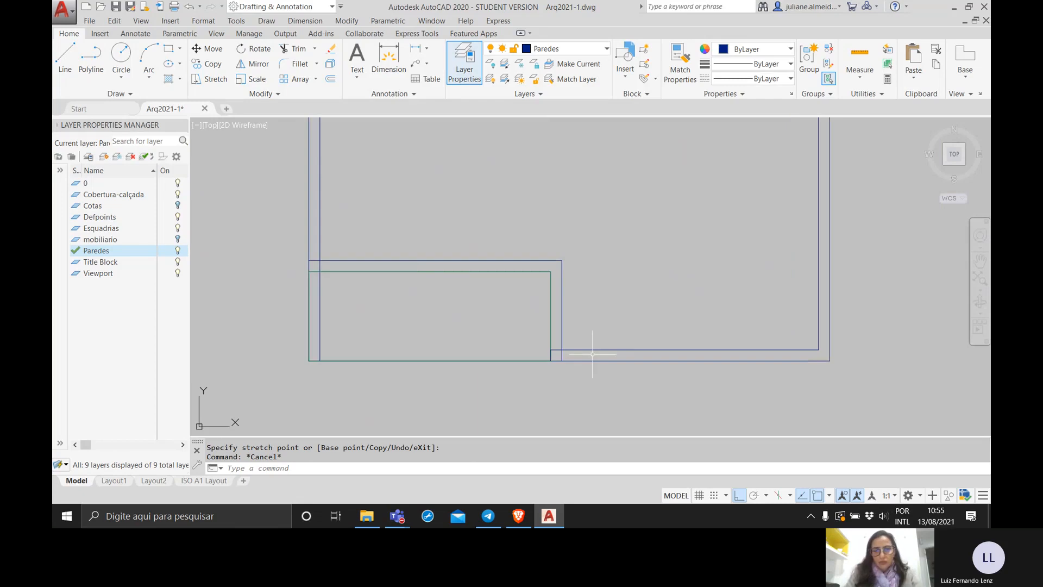
{"action": "key", "text": "alt+Tab"}
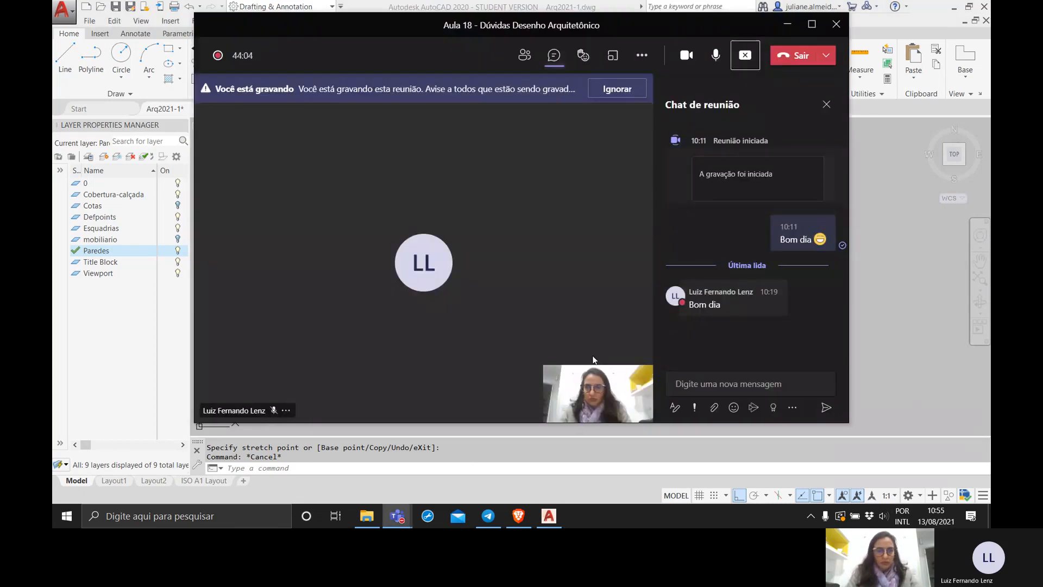
{"action": "key", "text": "alt+Tab"}
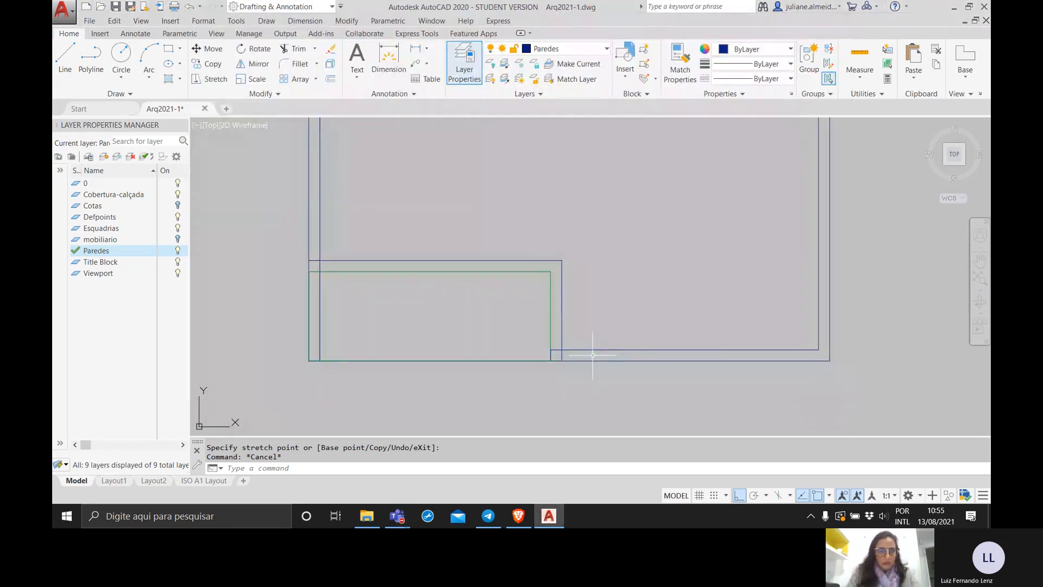
Step: Examine how the original plan's wall lines run behind window J2 between the Sala Estar and the Varanda
{"action": "scroll", "coordinate": [497, 248], "scroll_direction": "down", "scroll_amount": 5}
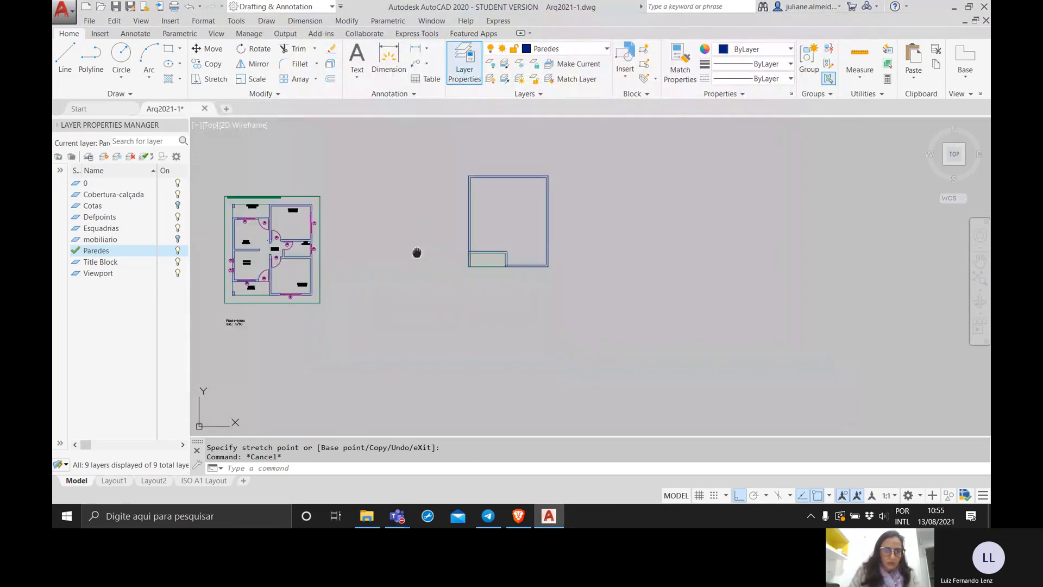
{"action": "middle_click_drag", "start_coordinate": [417, 252], "coordinate": [565, 261]}
{"action": "scroll", "coordinate": [408, 285], "scroll_direction": "up", "scroll_amount": 8}
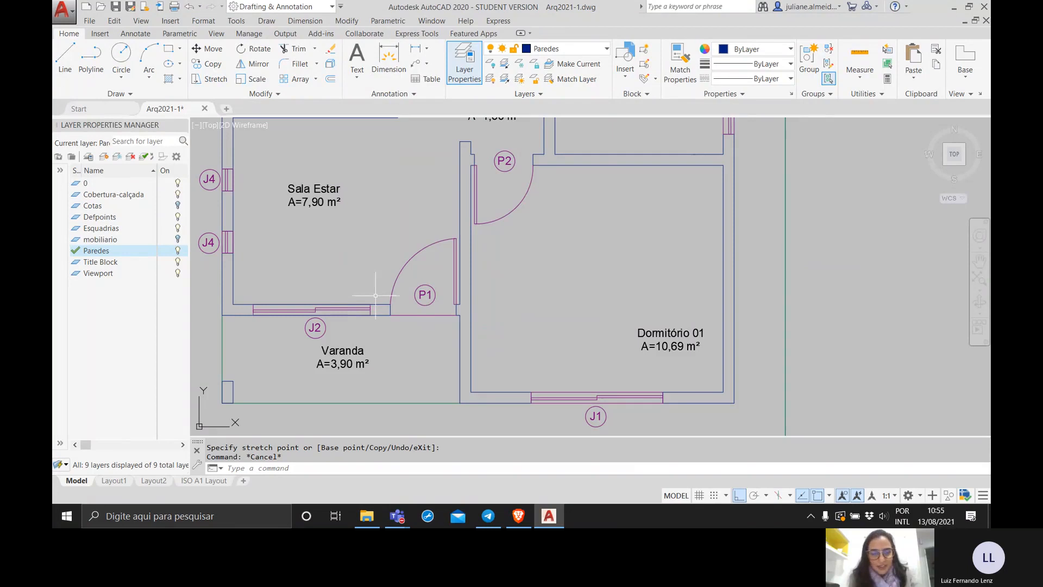
{"action": "middle_click_drag", "start_coordinate": [376, 295], "coordinate": [428, 285]}
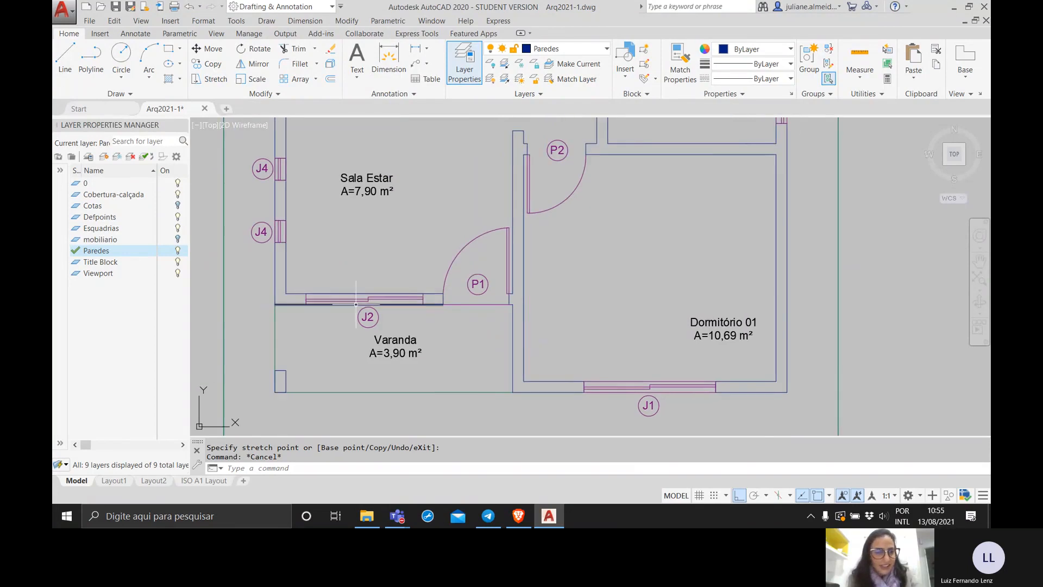
{"action": "scroll", "coordinate": [344, 326], "scroll_direction": "up", "scroll_amount": 4}
{"action": "middle_click_drag", "start_coordinate": [344, 326], "coordinate": [445, 308]}
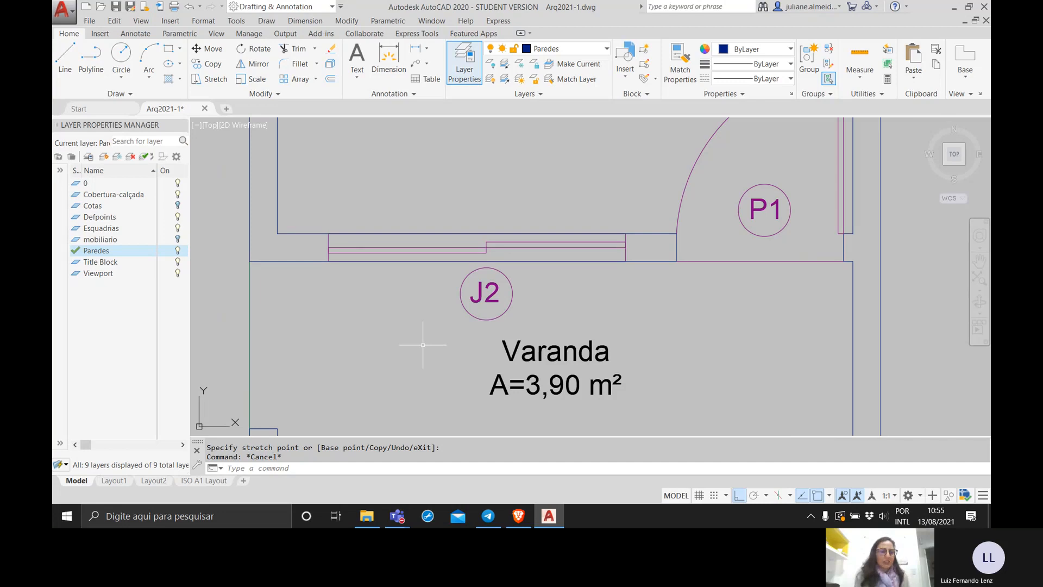
{"action": "left_click", "coordinate": [410, 232]}
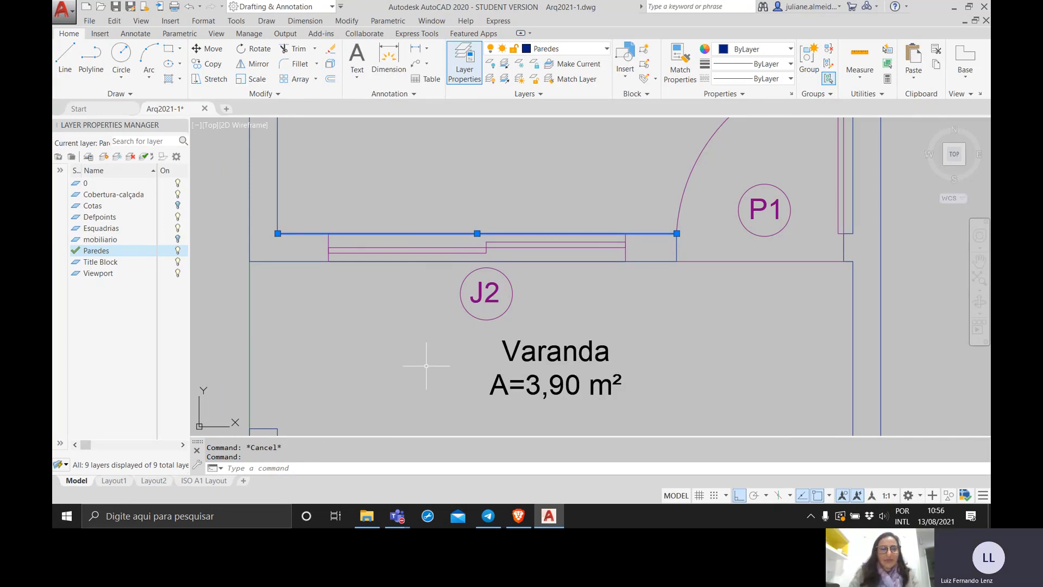
{"action": "key", "text": "Escape"}
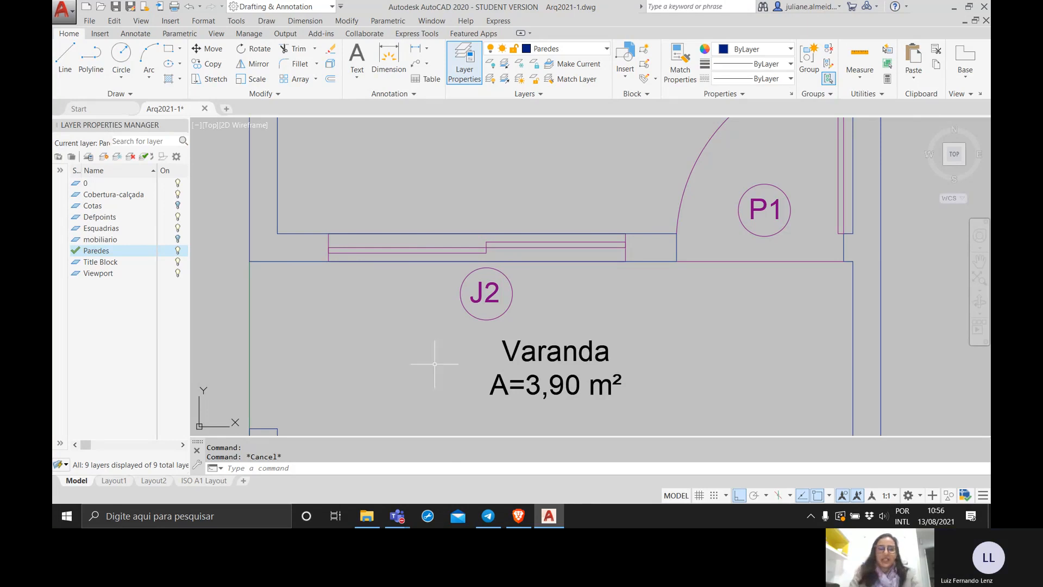
Step: Move the J2 window symbol out of the original plan's wall, straight up into the Sala Estar
{"action": "left_click", "coordinate": [648, 251]}
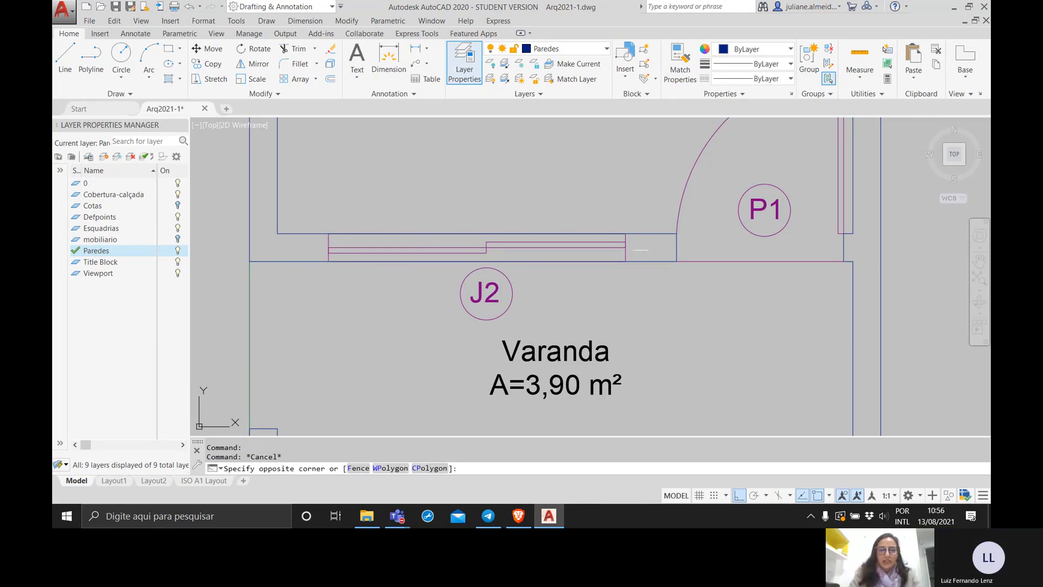
{"action": "left_click", "coordinate": [324, 242]}
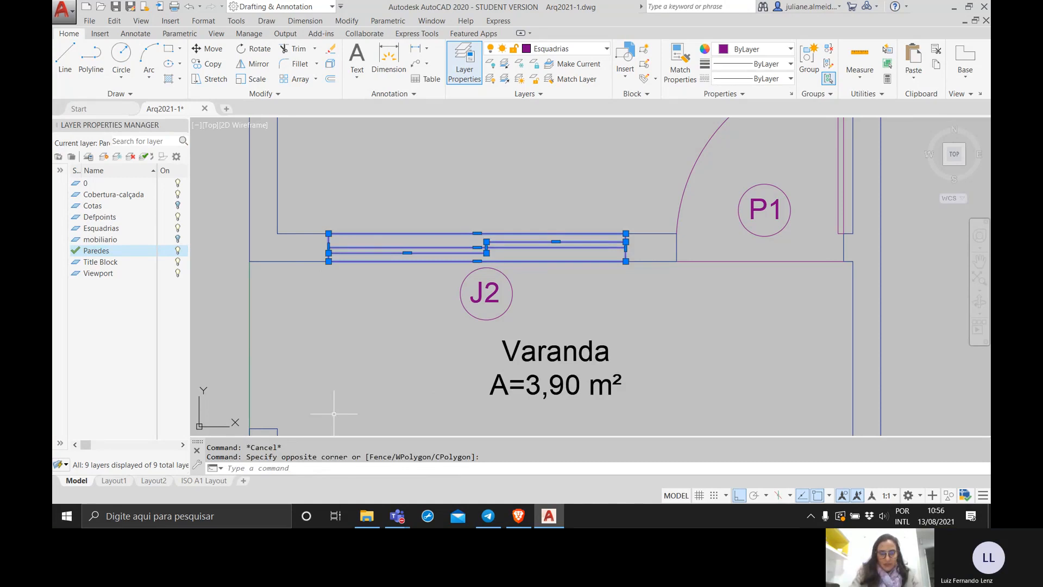
{"action": "type", "text": "m"}
{"action": "key", "text": "Return"}
{"action": "left_click", "coordinate": [328, 252]}
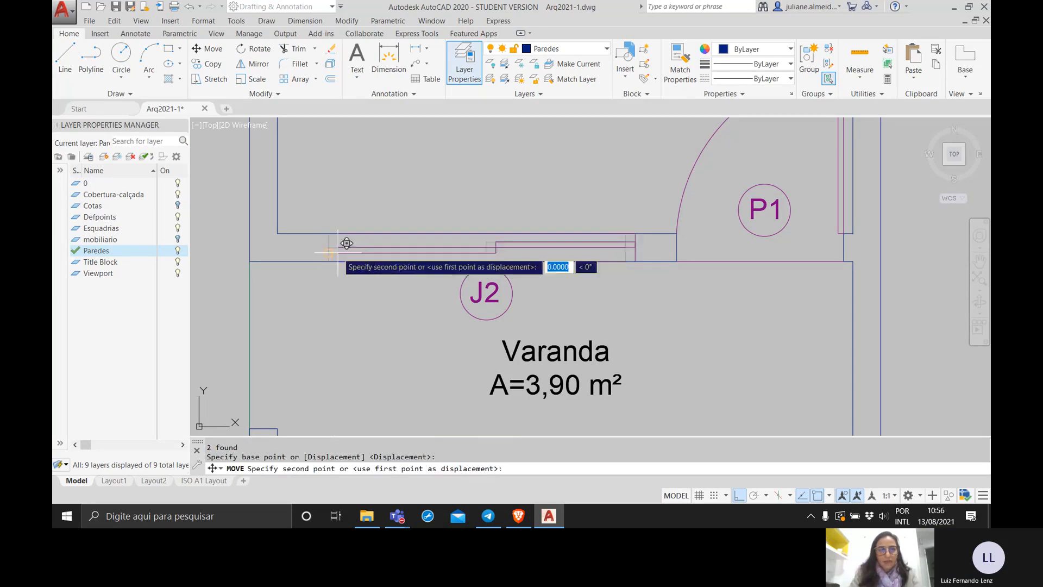
{"action": "left_click", "coordinate": [334, 138]}
Step: Move the J2 window symbol from the Sala Estar back into the original plan's wall, its lower edge on the Varanda-side wall line
{"action": "left_click", "coordinate": [440, 182]}
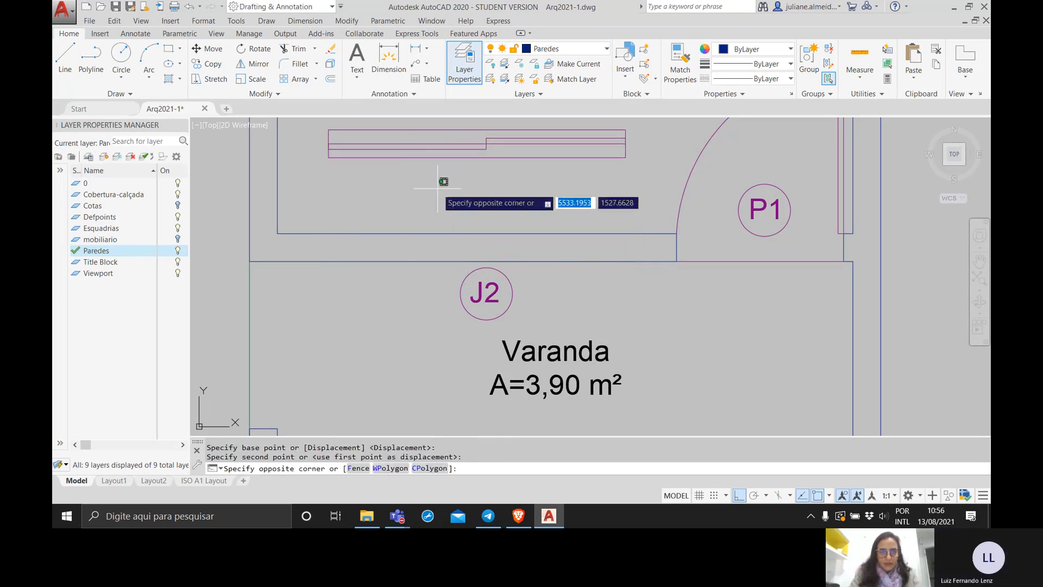
{"action": "left_click", "coordinate": [554, 198]}
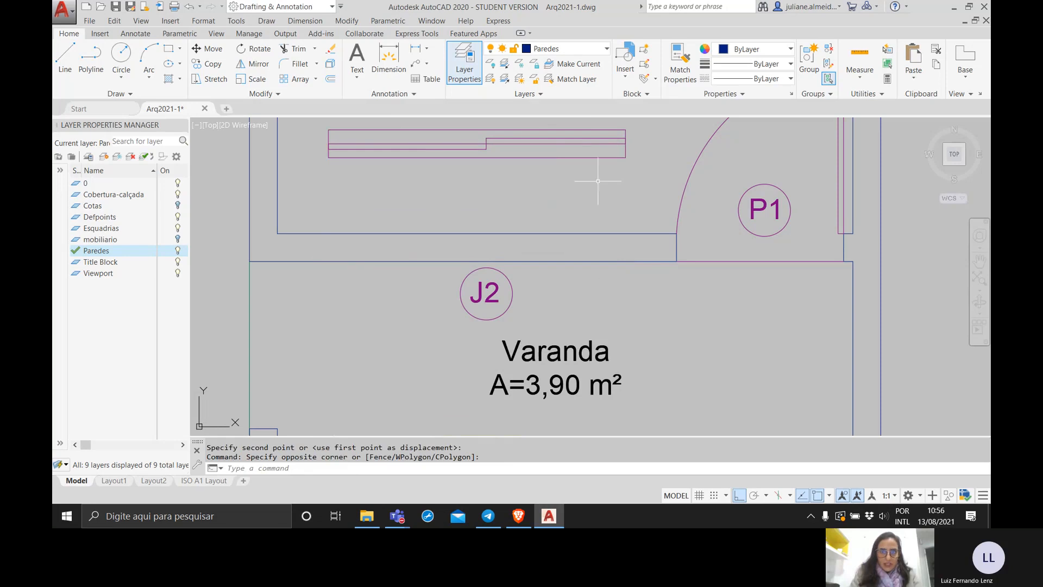
{"action": "left_click", "coordinate": [645, 177]}
{"action": "left_click", "coordinate": [597, 140]}
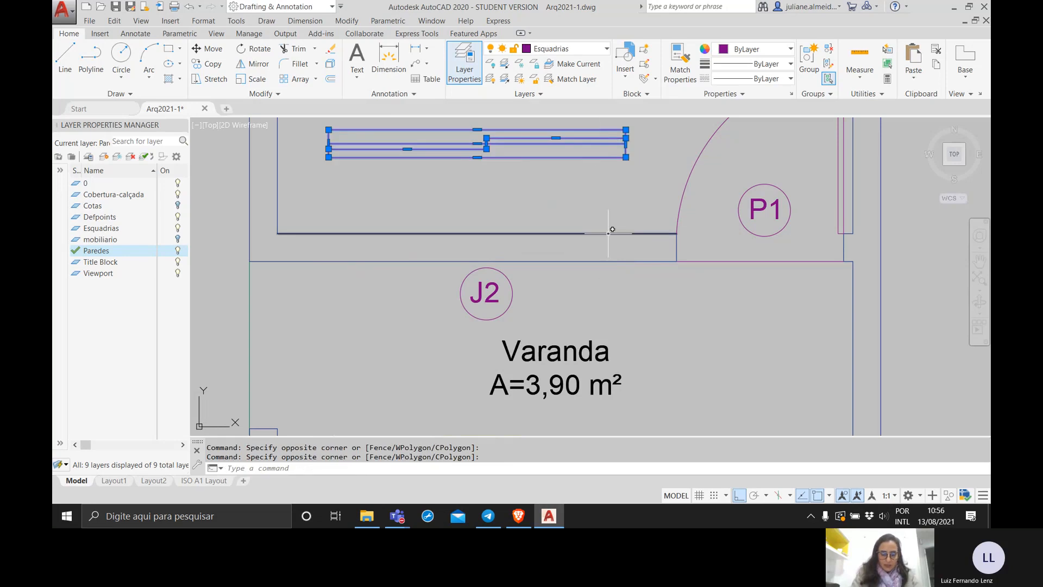
{"action": "type", "text": "move"}
{"action": "key", "text": "Return"}
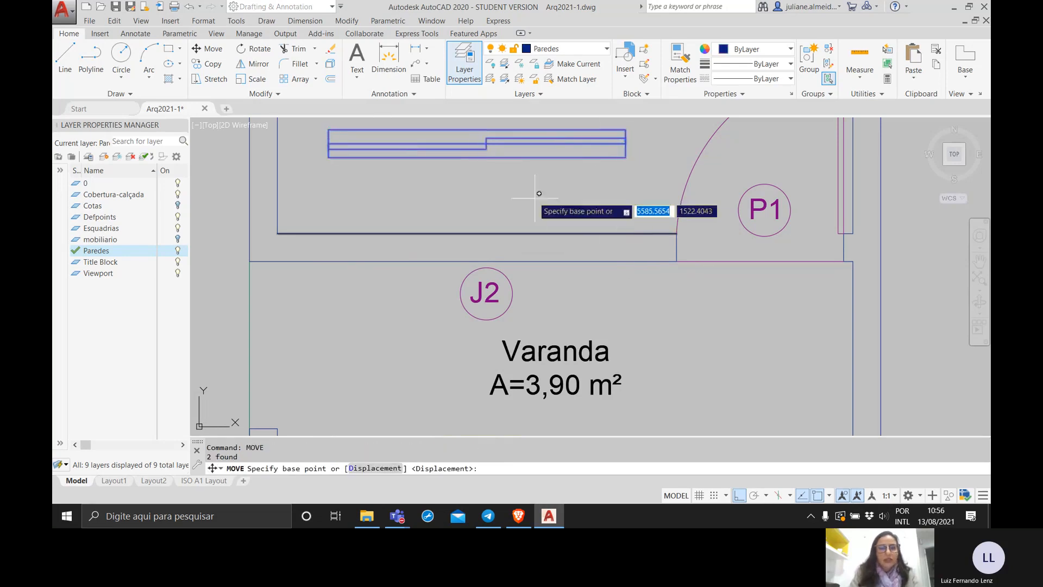
{"action": "left_click", "coordinate": [478, 156]}
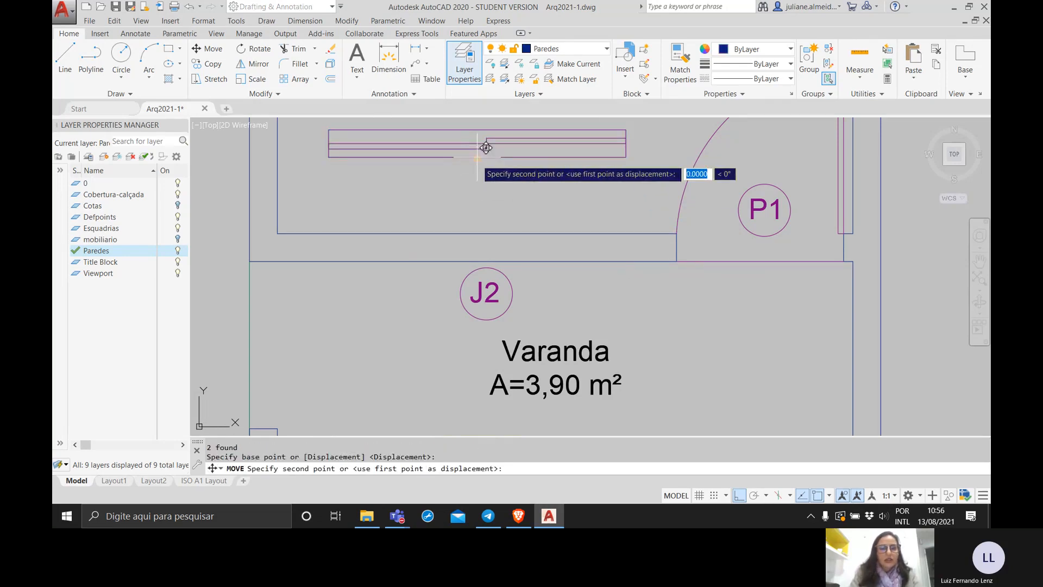
{"action": "left_click", "coordinate": [478, 262]}
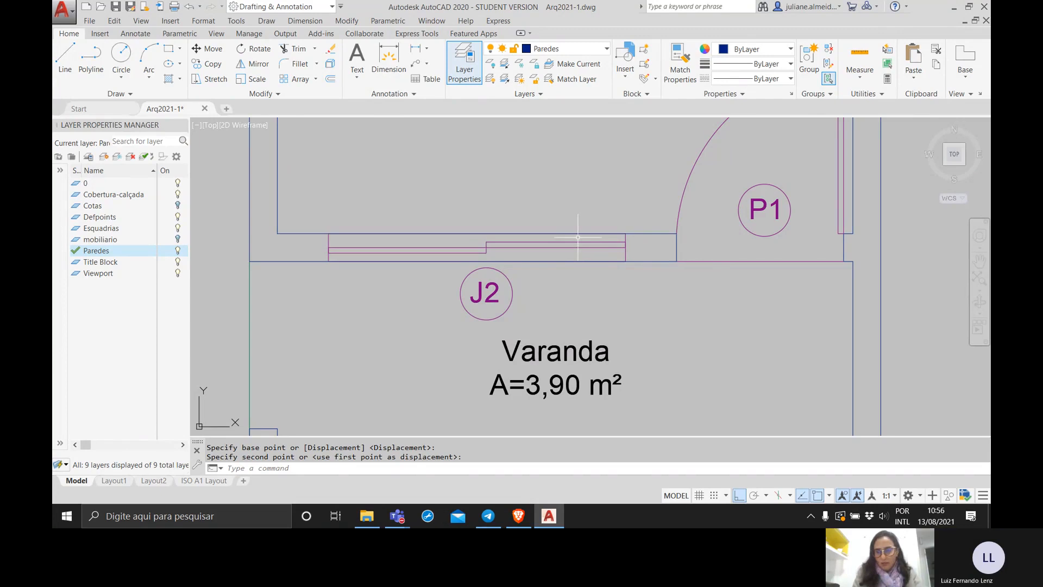
Step: Explode the Varanda rectangle in the redrawn plan into separate lines
{"action": "scroll", "coordinate": [720, 266], "scroll_direction": "down", "scroll_amount": 4}
{"action": "middle_click_drag", "start_coordinate": [679, 245], "coordinate": [417, 253]}
{"action": "mouse_move", "coordinate": [663, 225]}
{"action": "middle_mouse_down"}
{"action": "mouse_move", "coordinate": [591, 226]}
{"action": "mouse_move", "coordinate": [622, 170]}
{"action": "middle_mouse_up"}
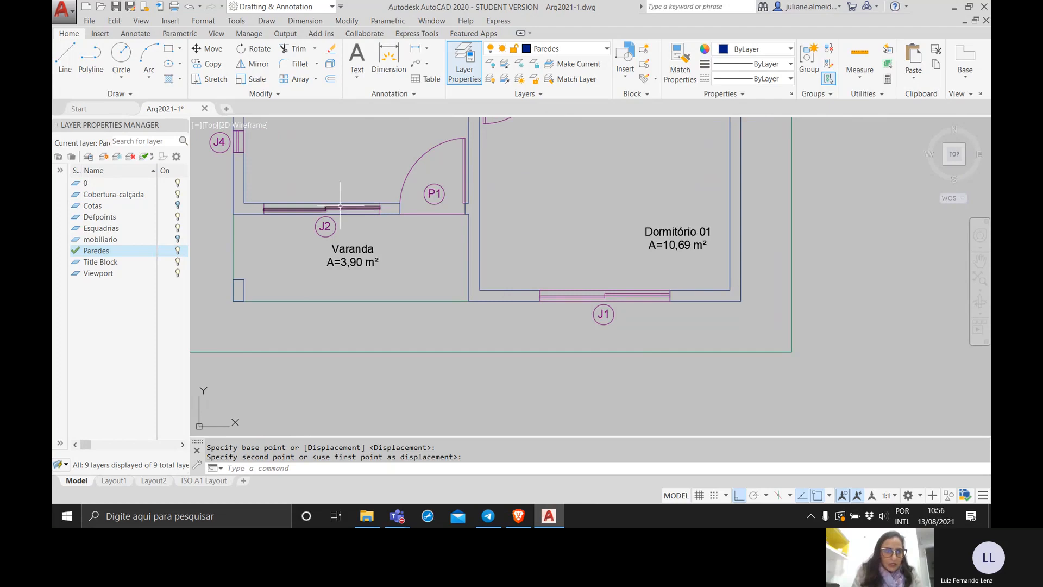
{"action": "scroll", "coordinate": [708, 237], "scroll_direction": "down", "scroll_amount": 4}
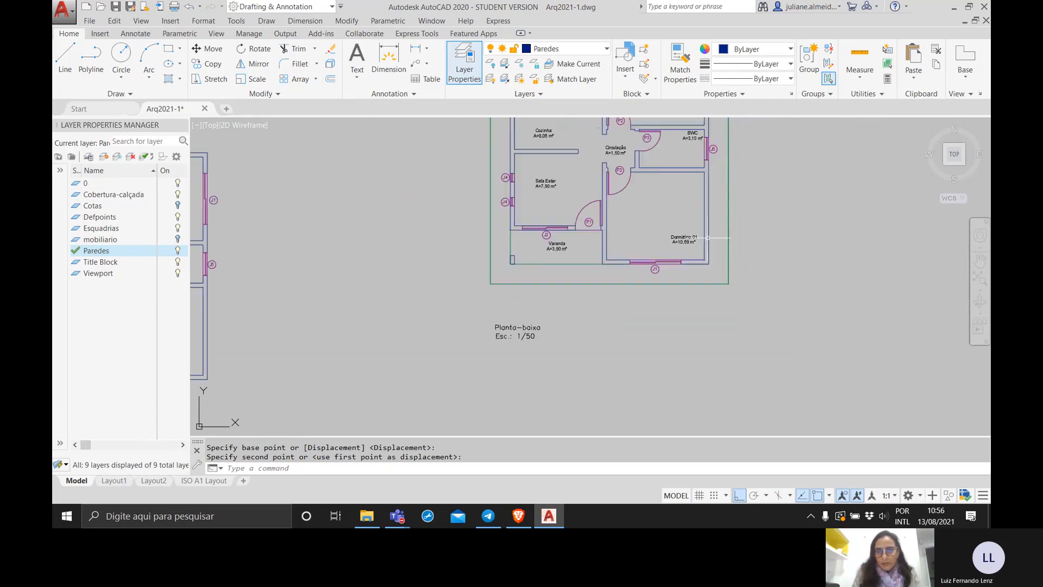
{"action": "middle_click_drag", "start_coordinate": [792, 239], "coordinate": [456, 270]}
{"action": "middle_click_drag", "start_coordinate": [610, 265], "coordinate": [392, 298]}
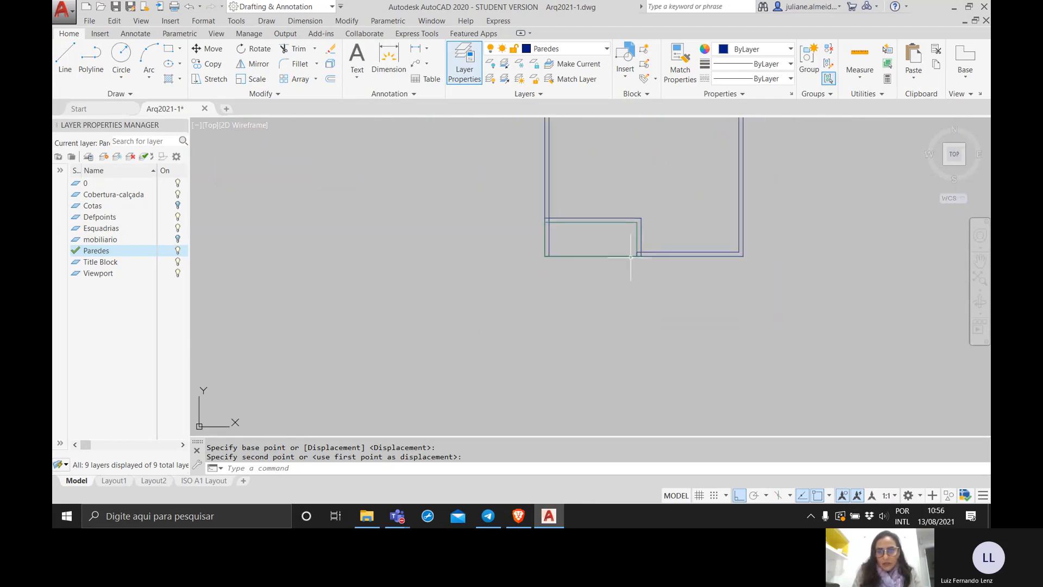
{"action": "middle_click_drag", "start_coordinate": [622, 224], "coordinate": [535, 301]}
{"action": "scroll", "coordinate": [521, 312], "scroll_direction": "up", "scroll_amount": 2}
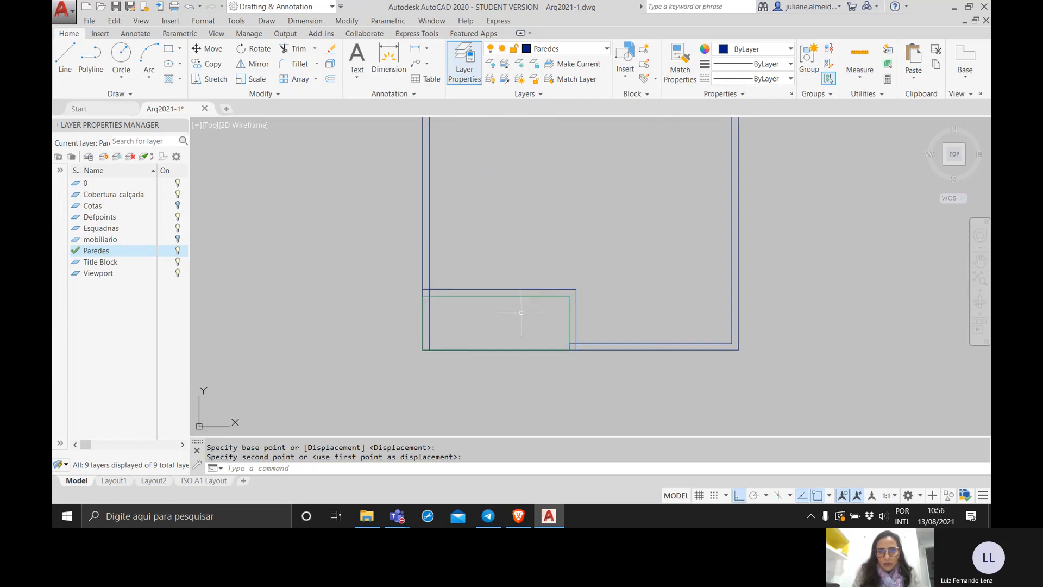
{"action": "left_click", "coordinate": [523, 298]}
{"action": "left_click", "coordinate": [524, 350]}
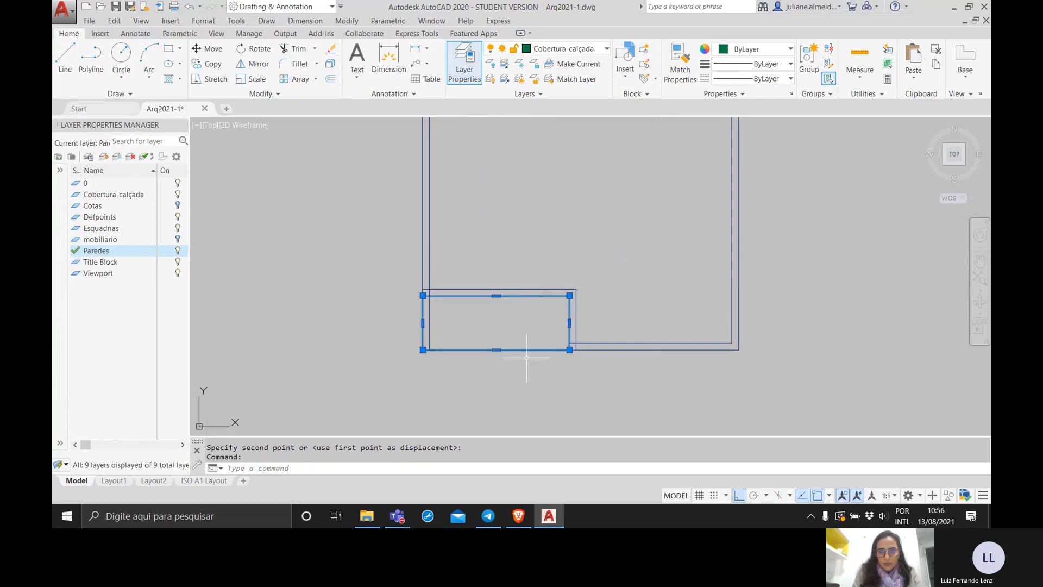
{"action": "type", "text": "ex"}
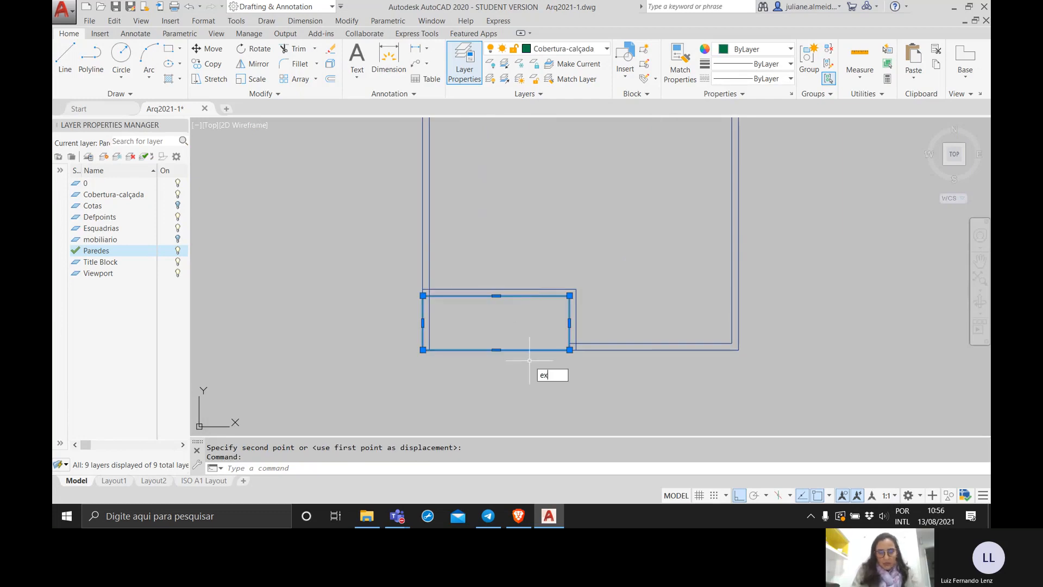
{"action": "type", "text": "plode"}
{"action": "key", "text": "Return"}
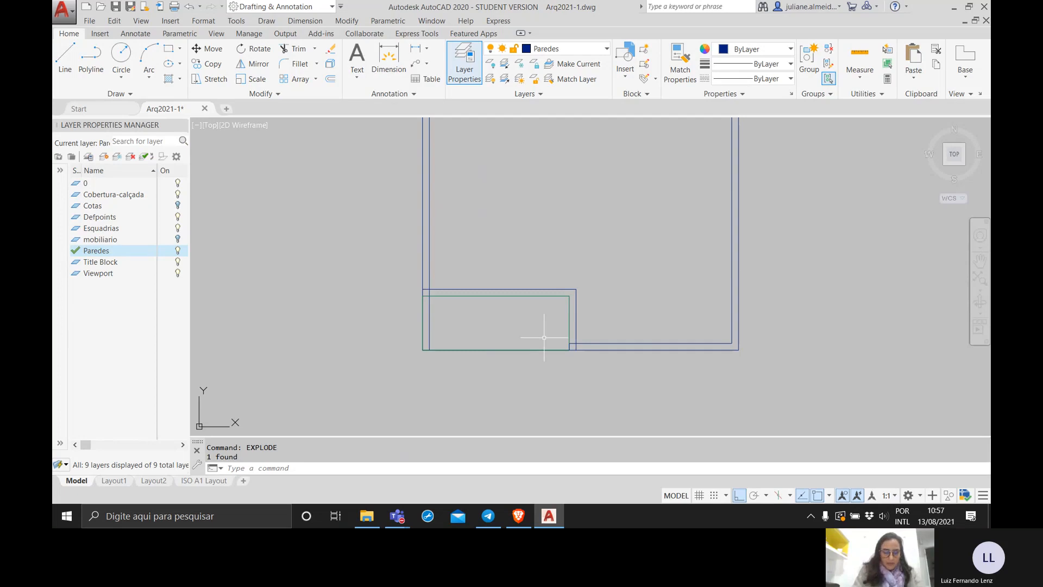
Step: Assign the Varanda's upper edge line in the redrawn plan to the Paredes layer
{"action": "left_click", "coordinate": [540, 295]}
{"action": "left_click", "coordinate": [581, 53]}
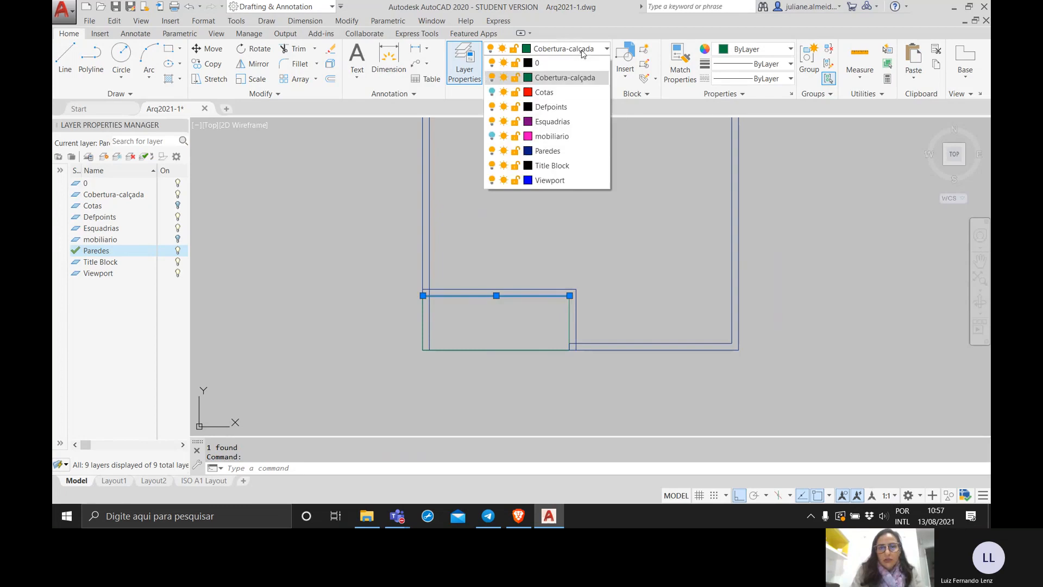
{"action": "left_click", "coordinate": [572, 148]}
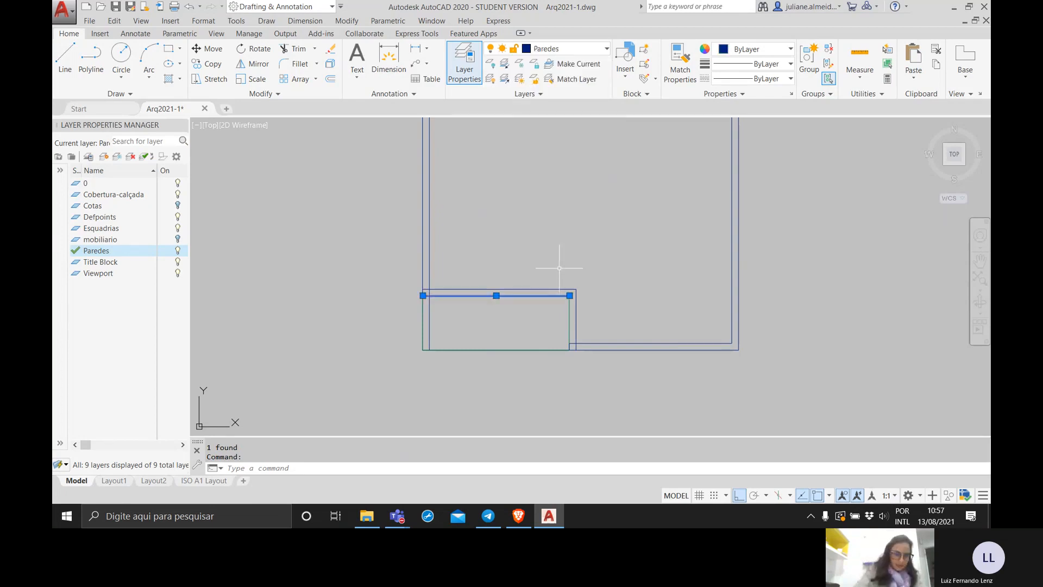
{"action": "key", "text": "Escape"}
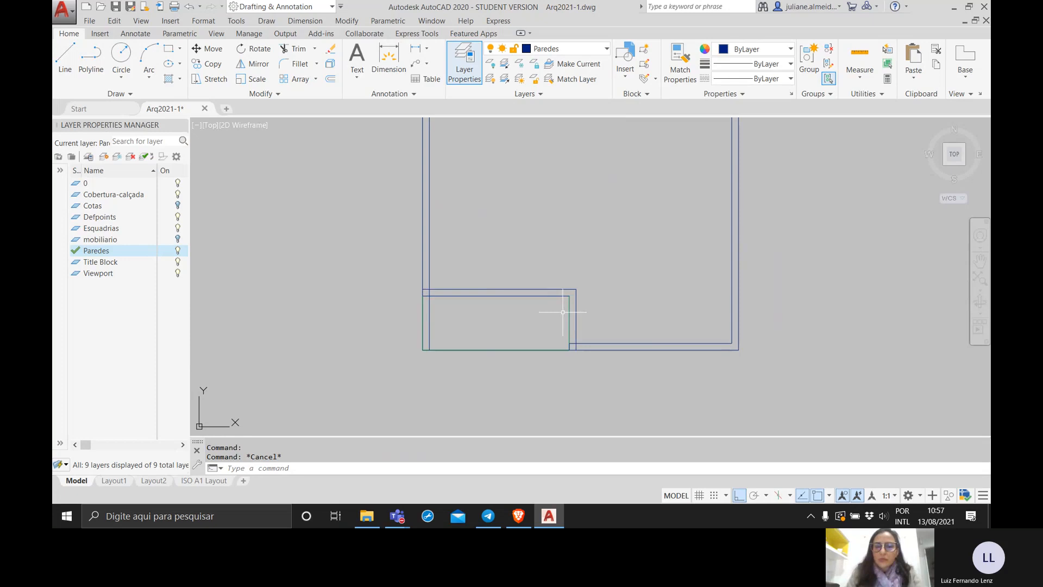
Step: Draw a short vertical line from the Varanda's upper right corner up to the parallel wall line above
{"action": "scroll", "coordinate": [571, 307], "scroll_direction": "up", "scroll_amount": 4}
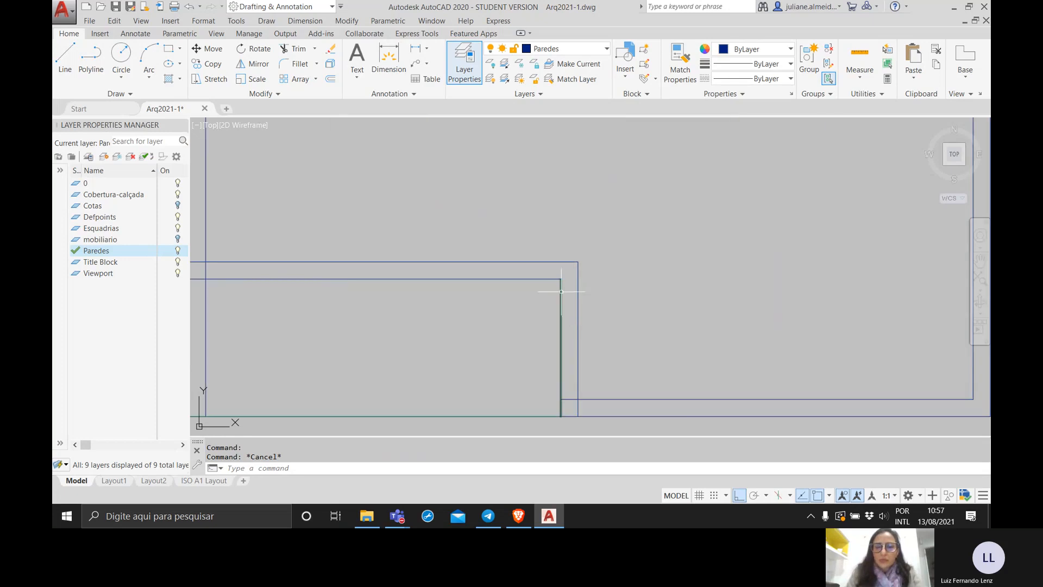
{"action": "type", "text": "line"}
{"action": "key", "text": "Return"}
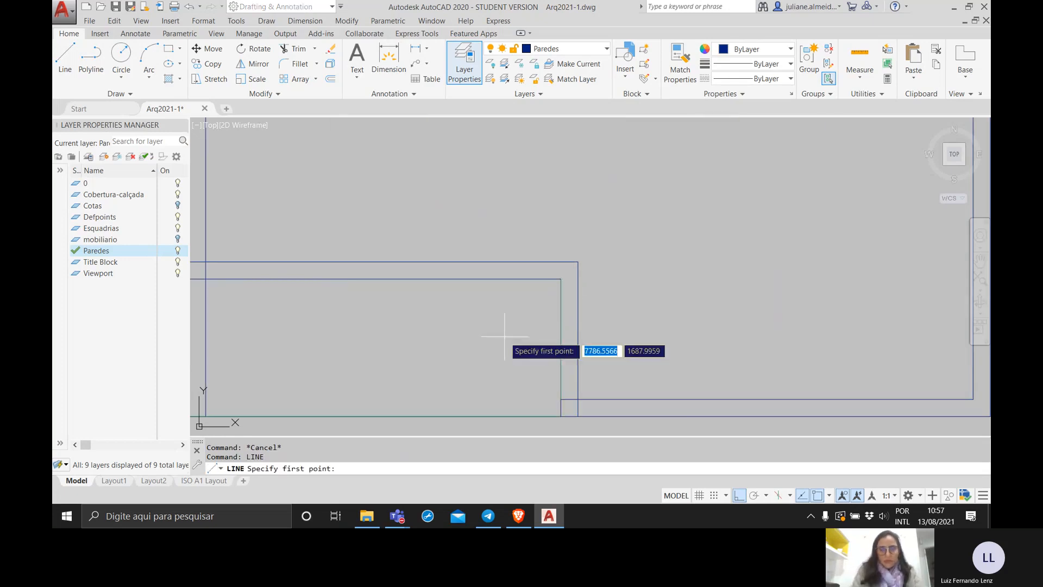
{"action": "left_click", "coordinate": [578, 263]}
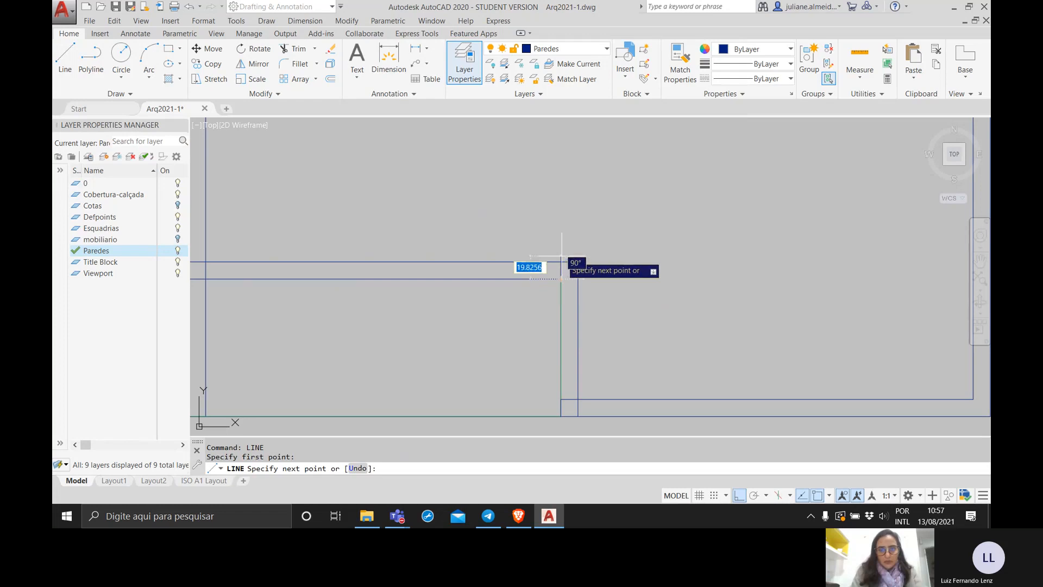
{"action": "left_click", "coordinate": [561, 262]}
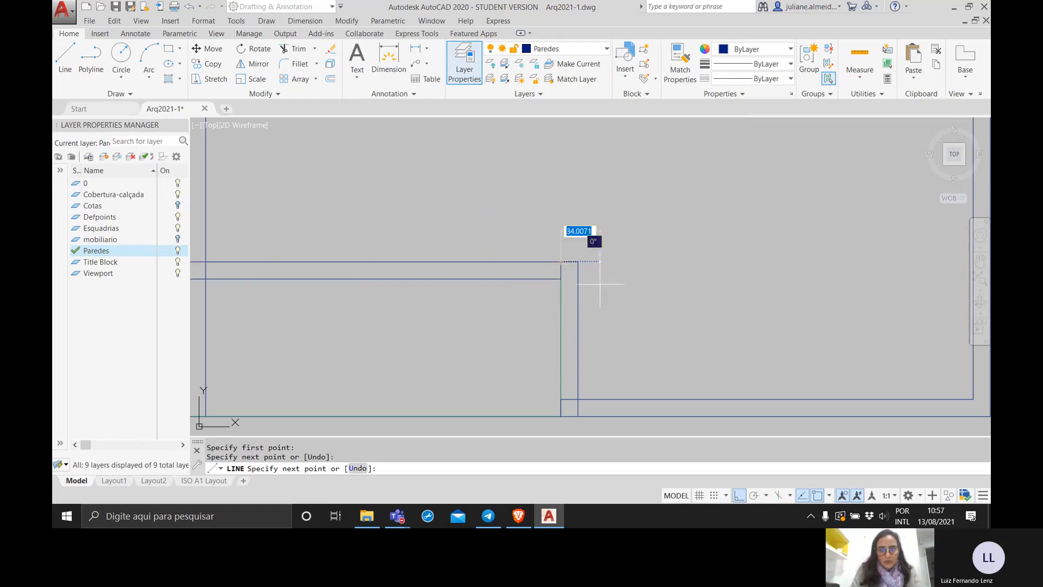
{"action": "key", "text": "Escape"}
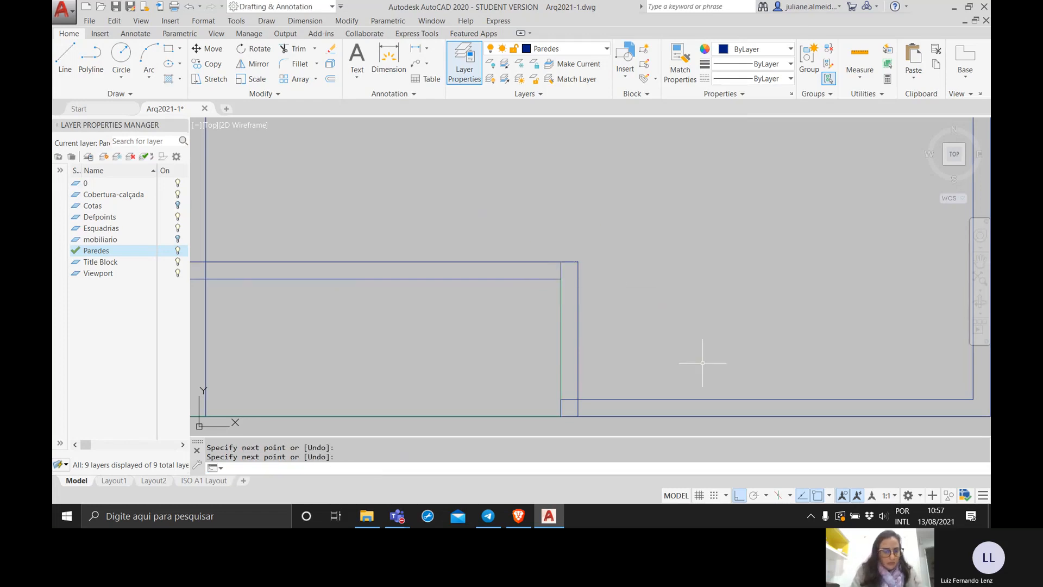
Step: Examine how the original plan's walls meet between the Sala Estar, the Varanda and Dormitório 01, and compare them with the redrawn plan
{"action": "key", "text": "alt+Tab"}
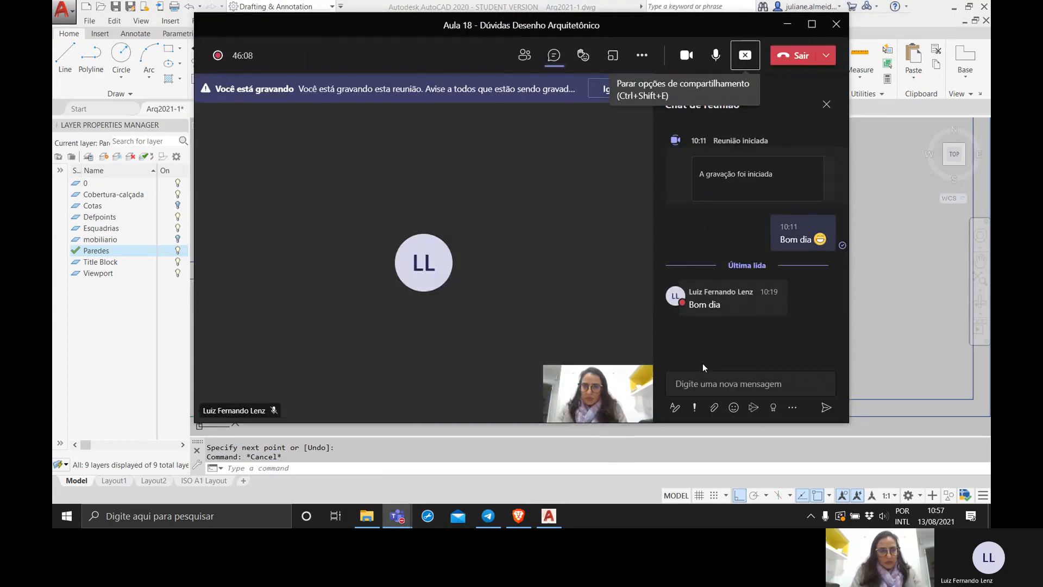
{"action": "key", "text": "alt+Tab"}
{"action": "scroll", "coordinate": [298, 285], "scroll_direction": "down", "scroll_amount": 5}
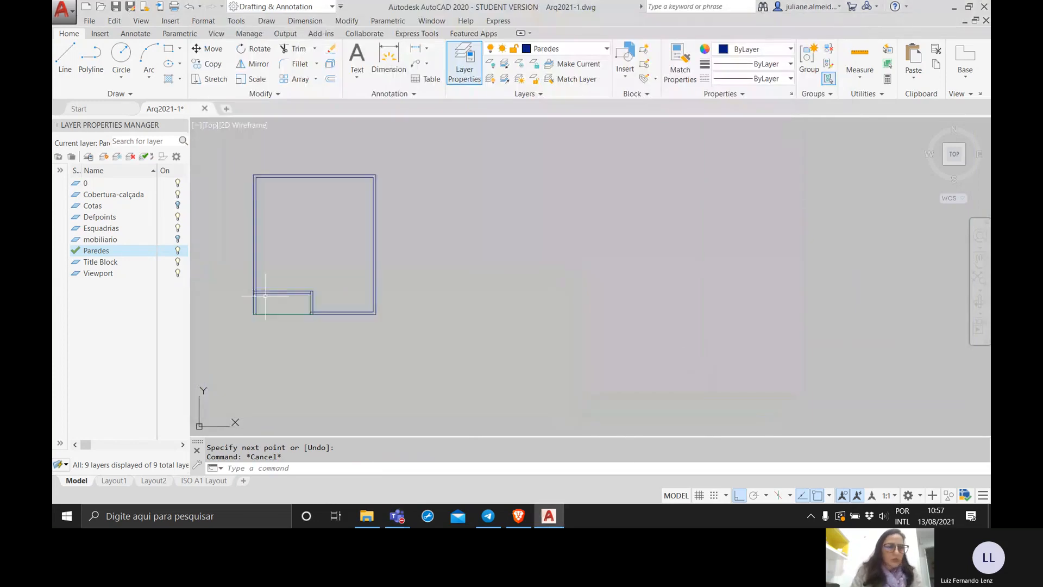
{"action": "middle_click_drag", "start_coordinate": [228, 323], "coordinate": [379, 304]}
{"action": "scroll", "coordinate": [226, 324], "scroll_direction": "up", "scroll_amount": 6}
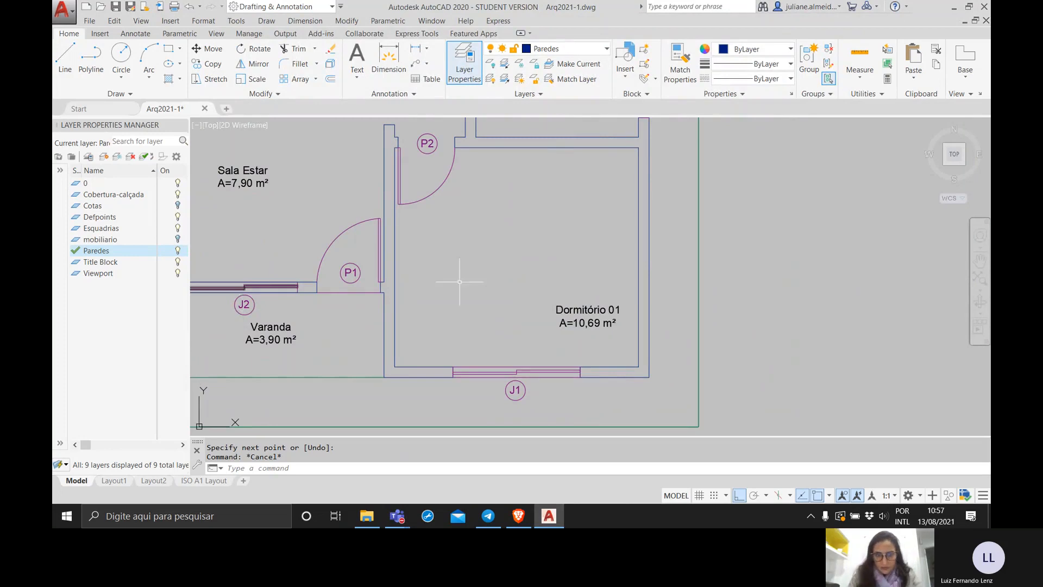
{"action": "scroll", "coordinate": [470, 282], "scroll_direction": "down", "scroll_amount": 2}
{"action": "middle_click_drag", "start_coordinate": [696, 264], "coordinate": [470, 280]}
{"action": "middle_click_drag", "start_coordinate": [765, 279], "coordinate": [383, 281]}
{"action": "scroll", "coordinate": [689, 277], "scroll_direction": "down", "scroll_amount": 2}
{"action": "scroll", "coordinate": [553, 256], "scroll_direction": "up", "scroll_amount": 4}
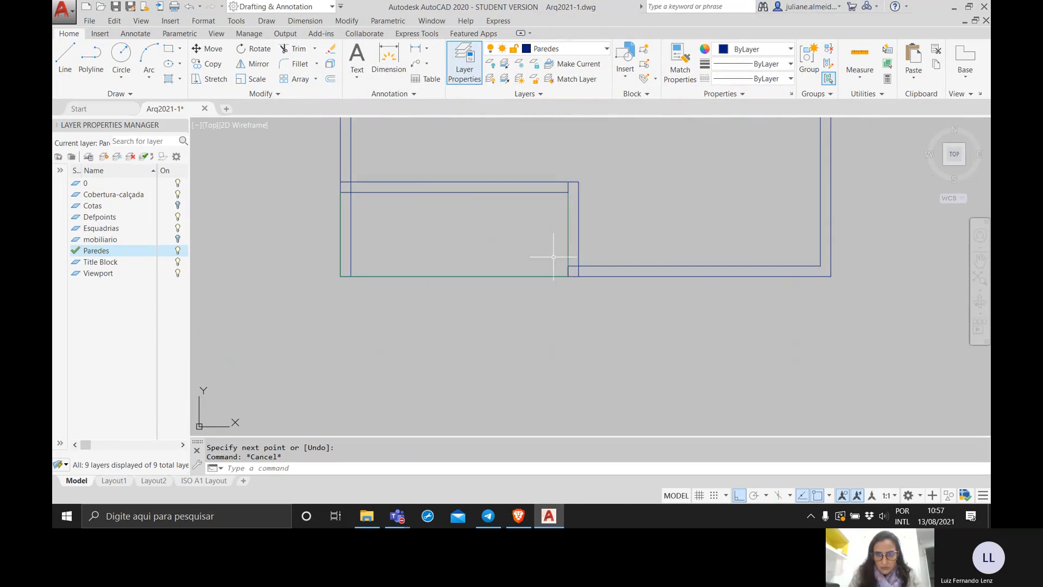
Step: Assign the Varanda's right edge line in the redrawn plan to the Paredes layer
{"action": "left_click_drag", "start_coordinate": [576, 236], "coordinate": [558, 233]}
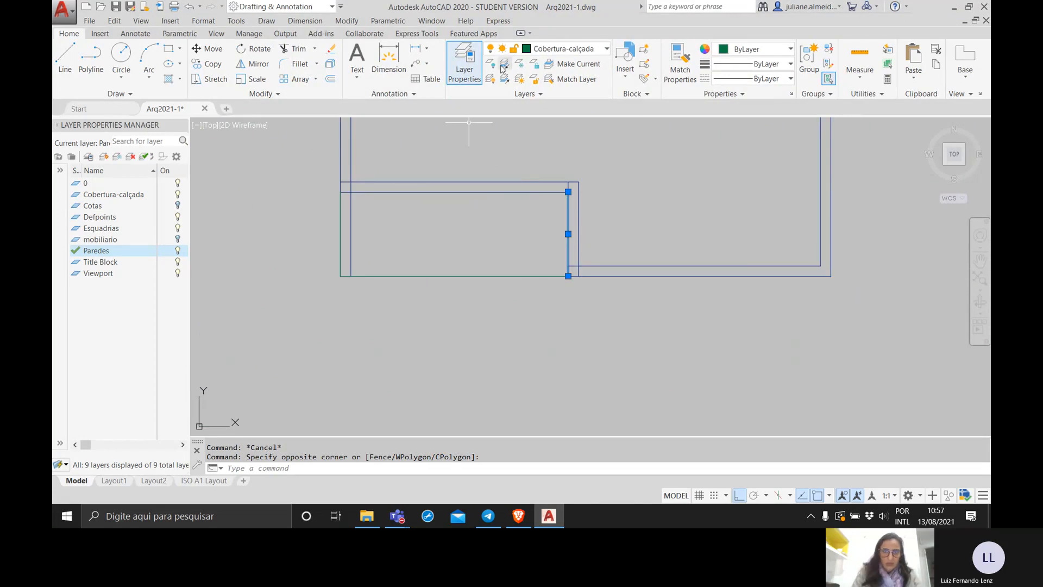
{"action": "left_click", "coordinate": [561, 50]}
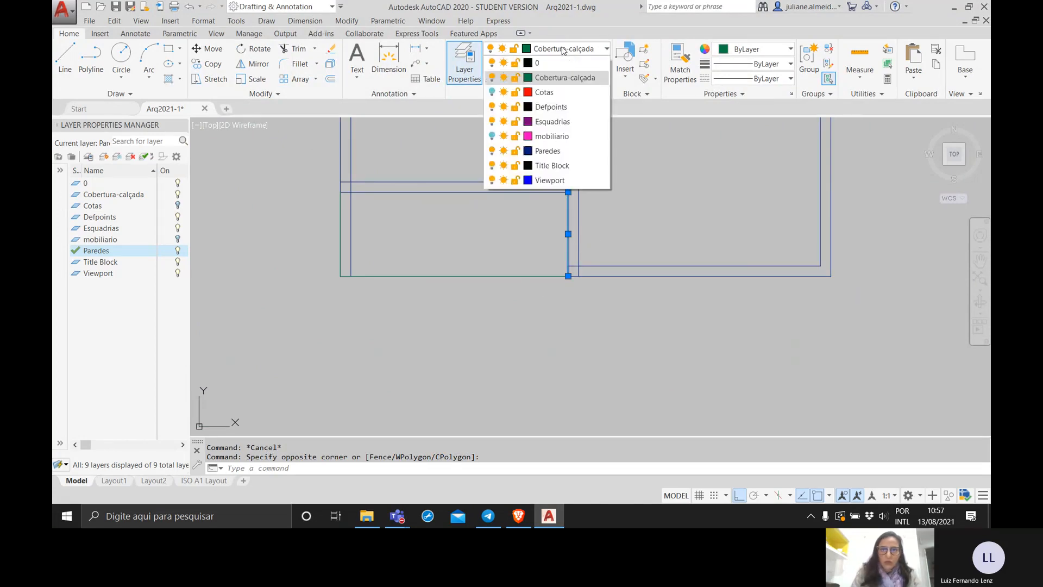
{"action": "left_click", "coordinate": [559, 153]}
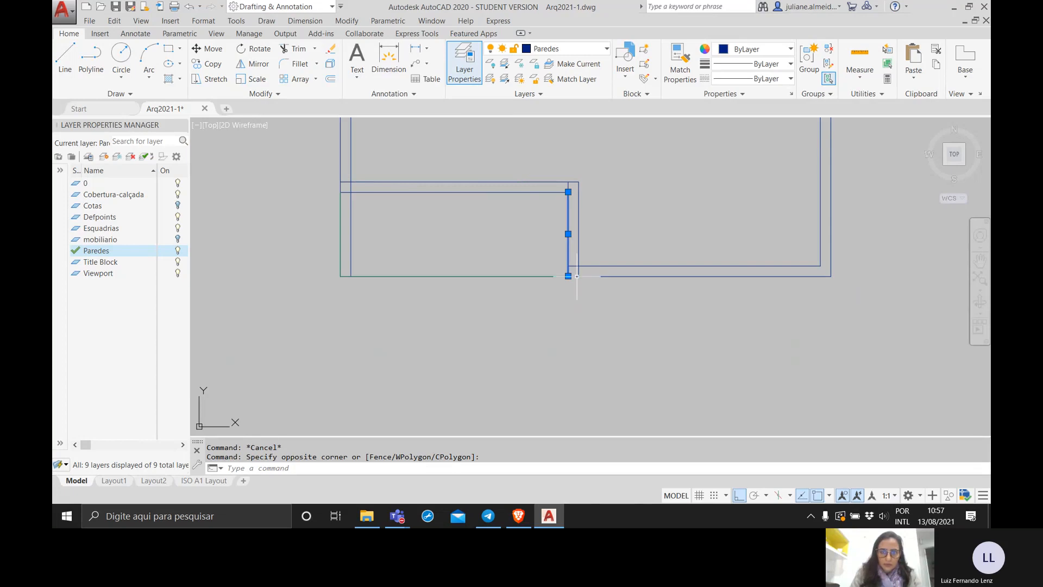
{"action": "key", "text": "Escape"}
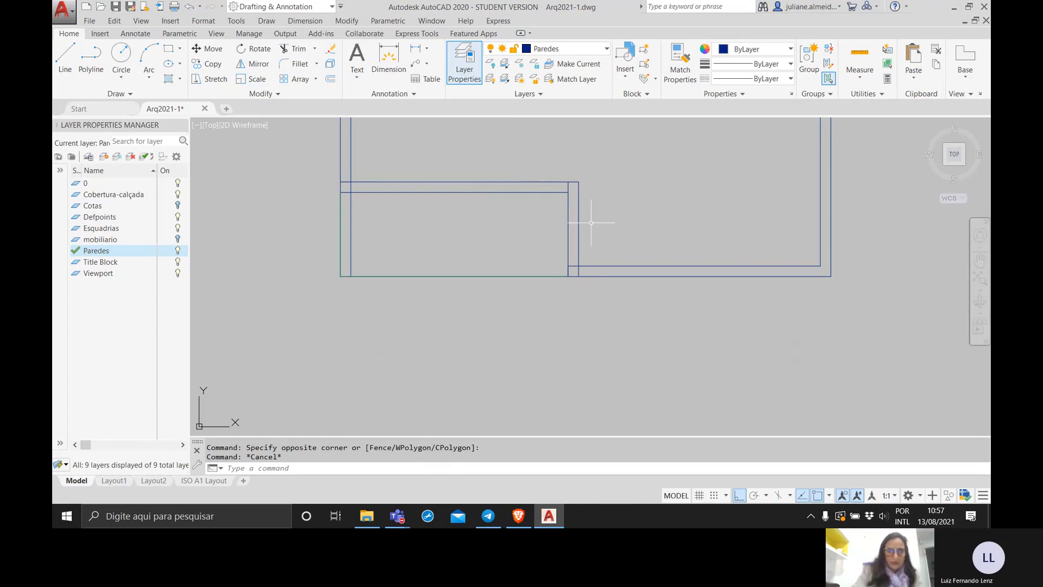
Step: Erase the short vertical line across the wall above the Varanda's upper right corner
{"action": "left_click", "coordinate": [569, 186]}
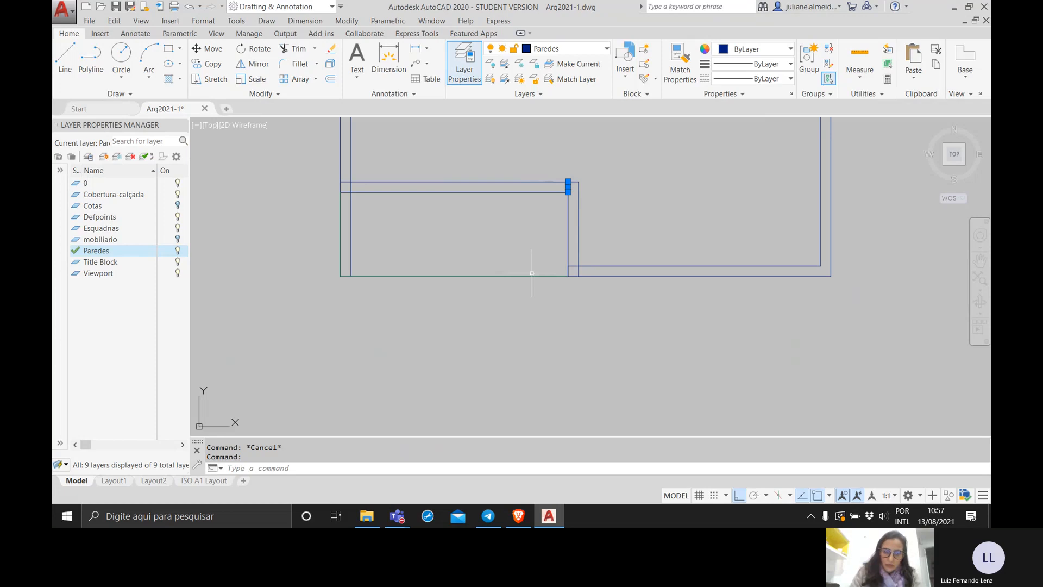
{"action": "key", "text": "Escape"}
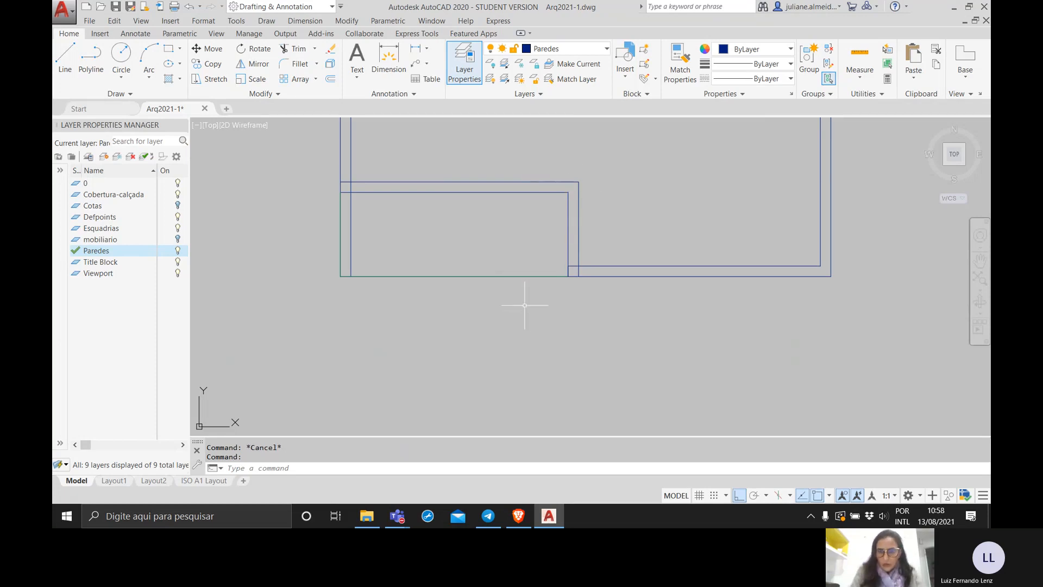
{"action": "key", "text": "Delete"}
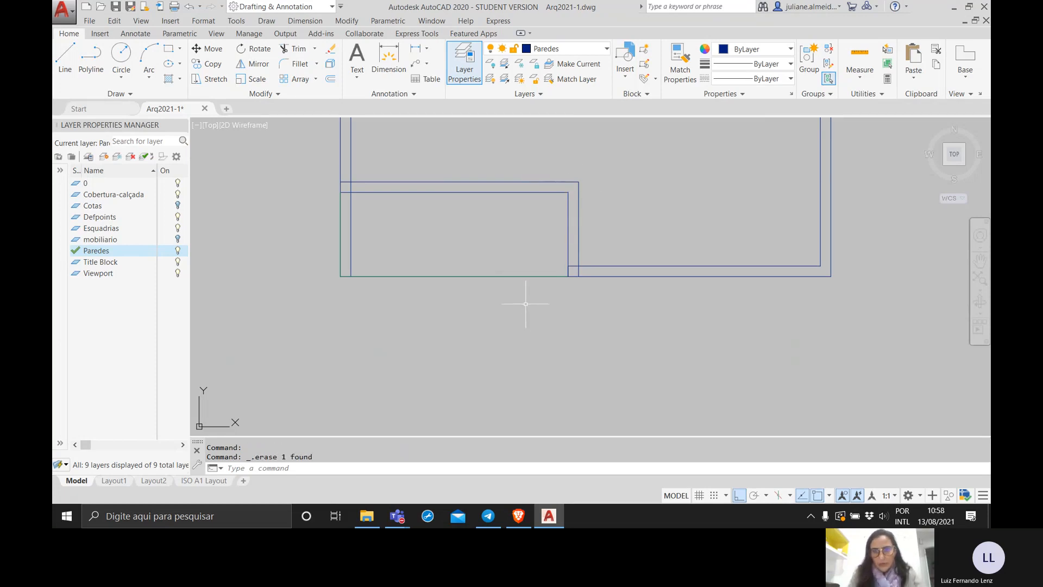
Step: Stretch the ends of the inner front wall line and the inner wall line beside the Varanda to a shared corner
{"action": "left_click", "coordinate": [570, 266]}
{"action": "left_click", "coordinate": [568, 266]}
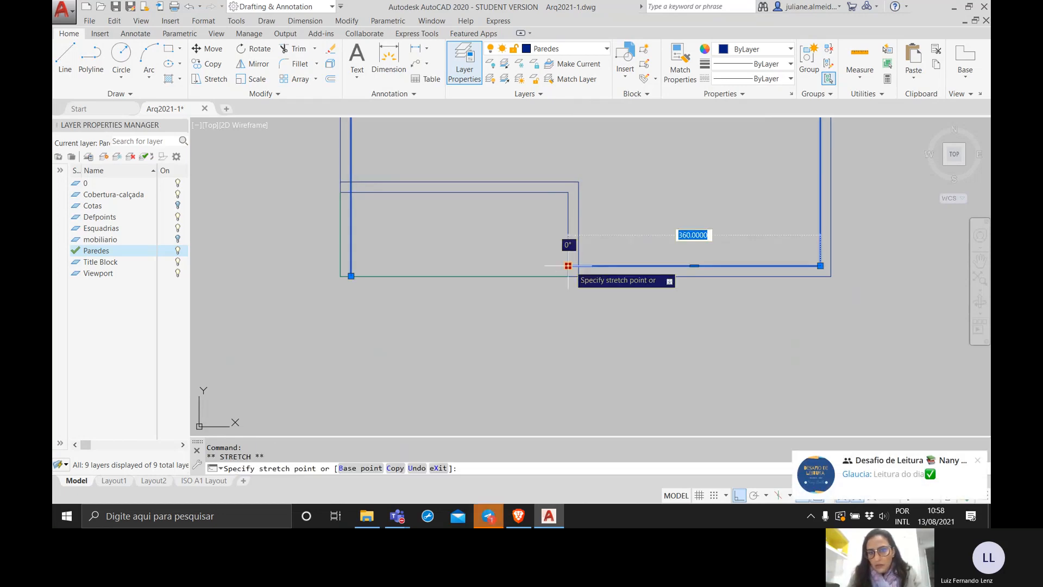
{"action": "left_click", "coordinate": [579, 275]}
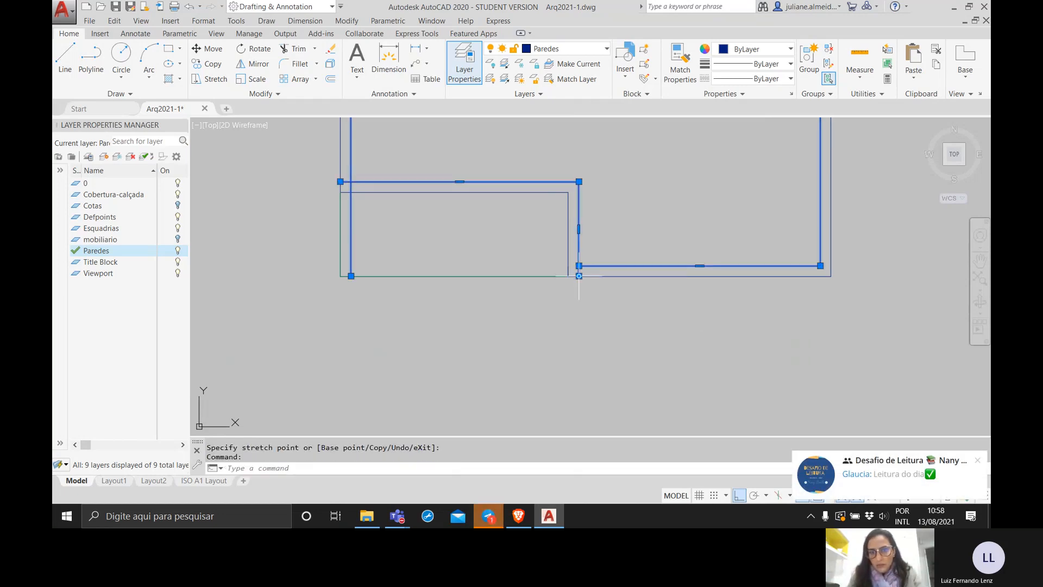
{"action": "left_click", "coordinate": [580, 276]}
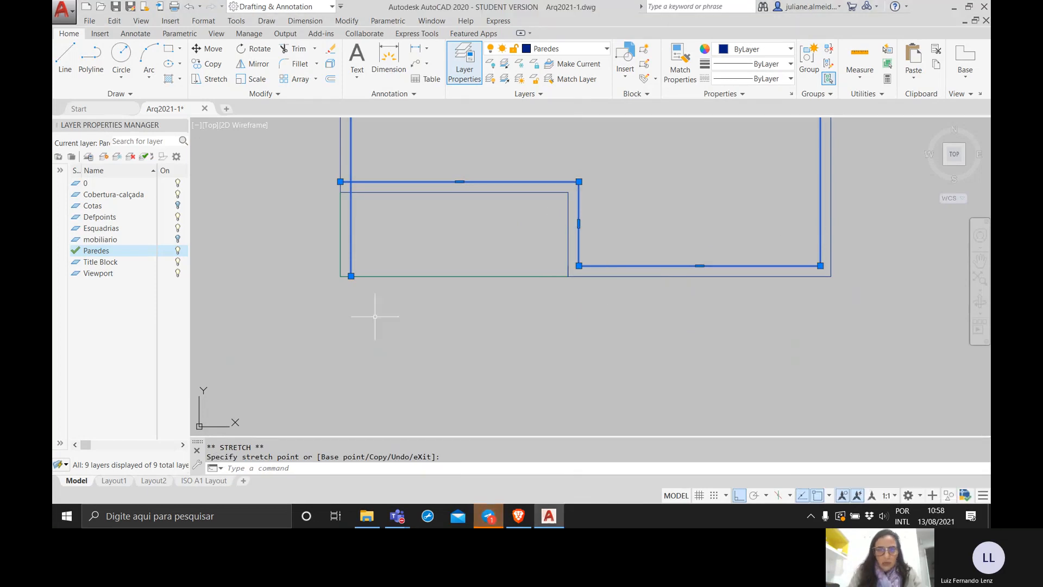
{"action": "key", "text": "Escape"}
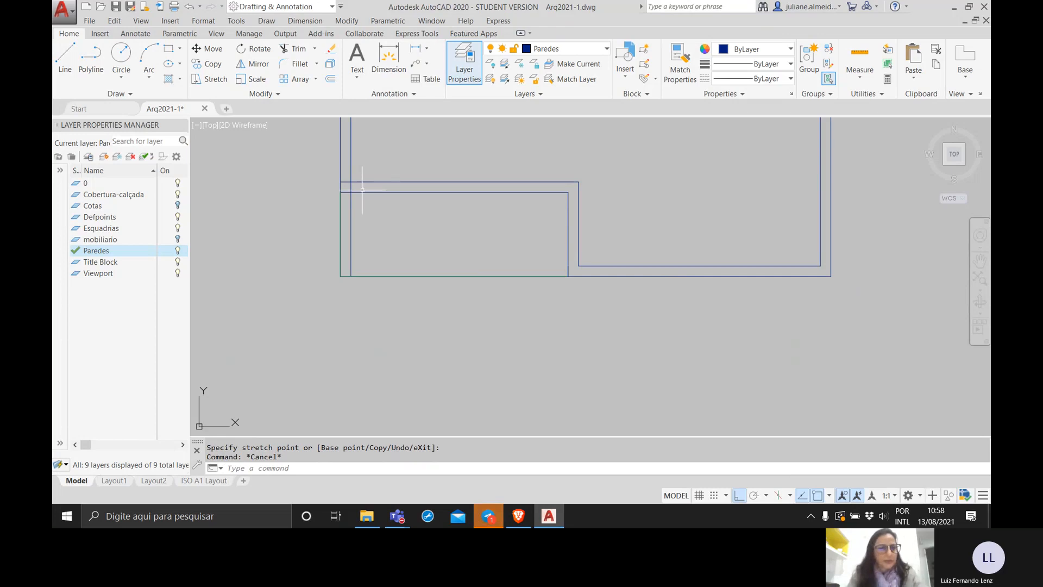
{"action": "scroll", "coordinate": [362, 190], "scroll_direction": "up", "scroll_amount": 4}
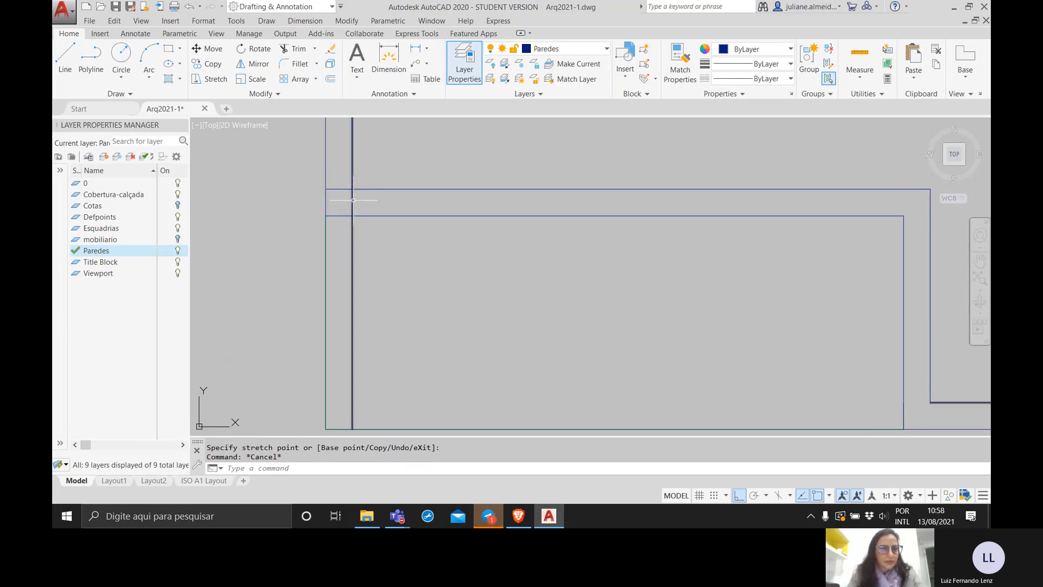
{"action": "left_click", "coordinate": [353, 200]}
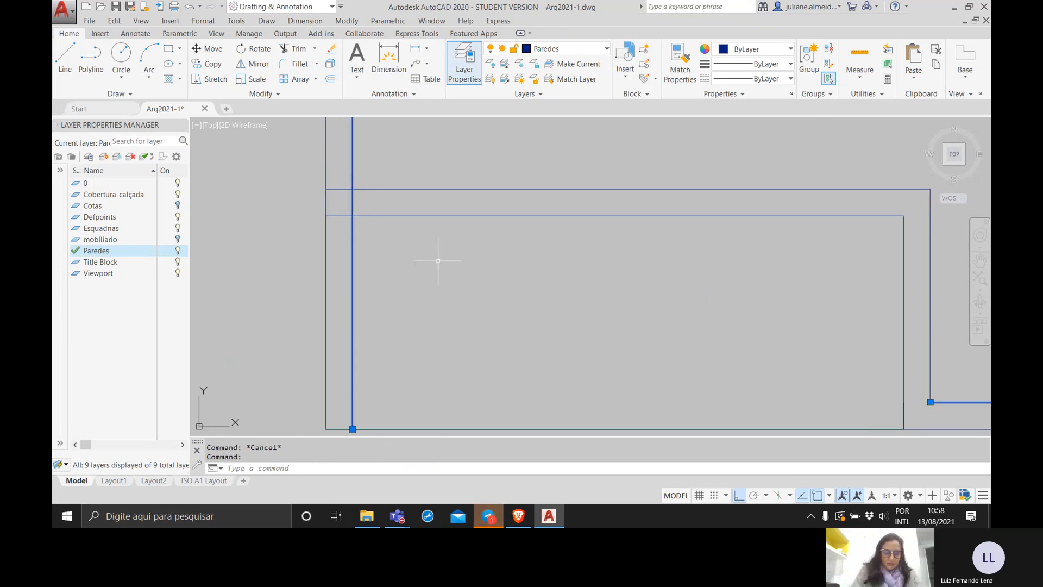
{"action": "type", "text": "trim"}
{"action": "key", "text": "Return"}
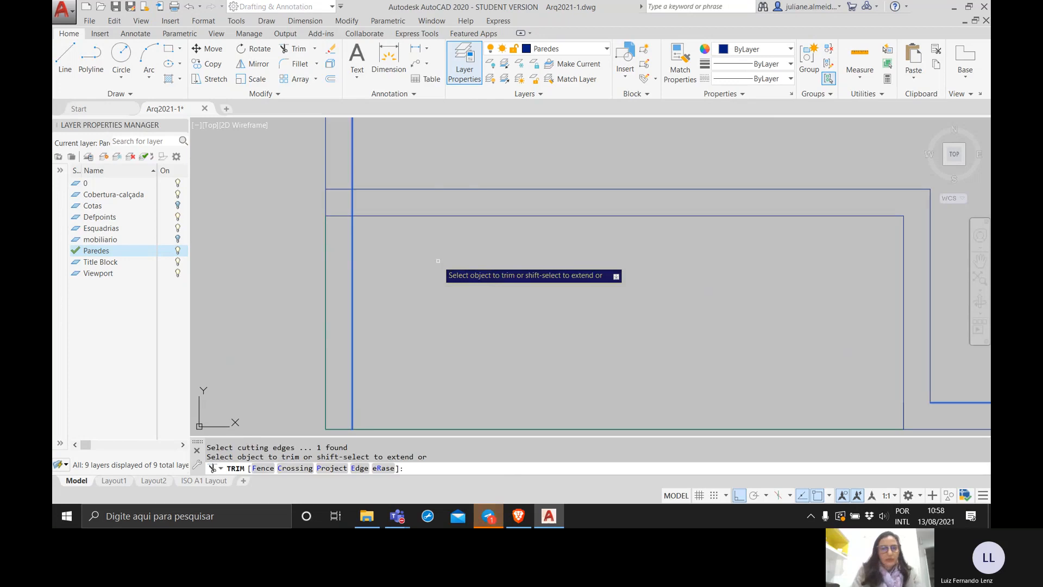
{"action": "left_click", "coordinate": [438, 261]}
{"action": "left_click", "coordinate": [298, 168]}
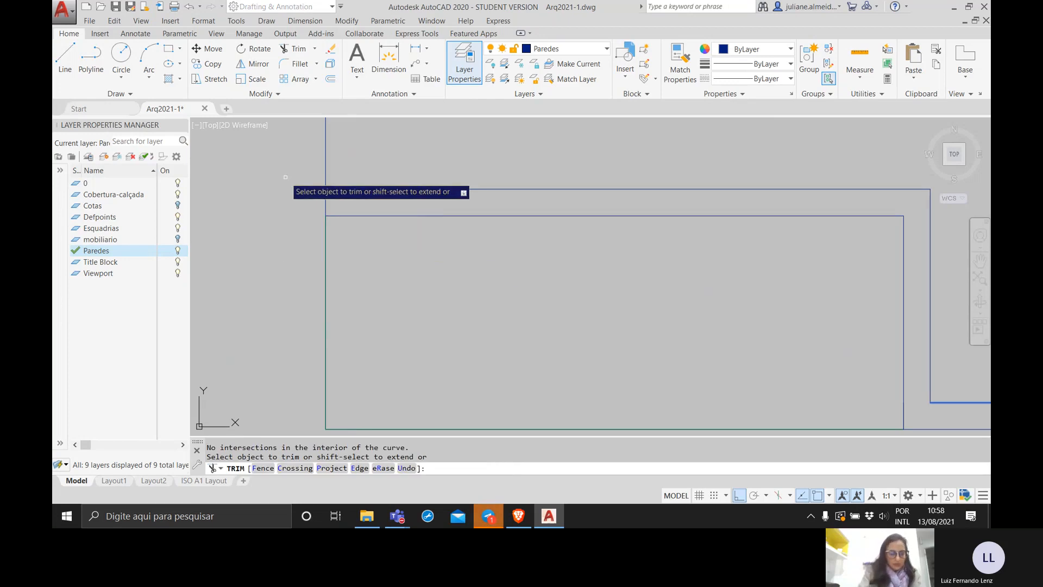
{"action": "key", "text": "Escape"}
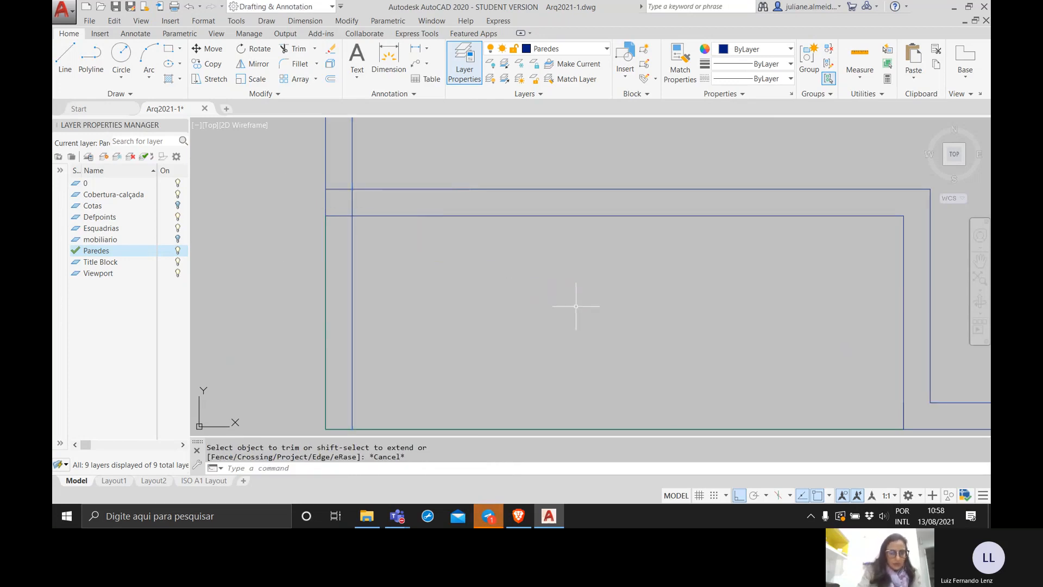
Step: Trim the left wall's inner line where it crosses the wall above the Varanda, using the surrounding wall lines as cutting edges
{"action": "type", "text": "trim"}
{"action": "key", "text": "Return"}
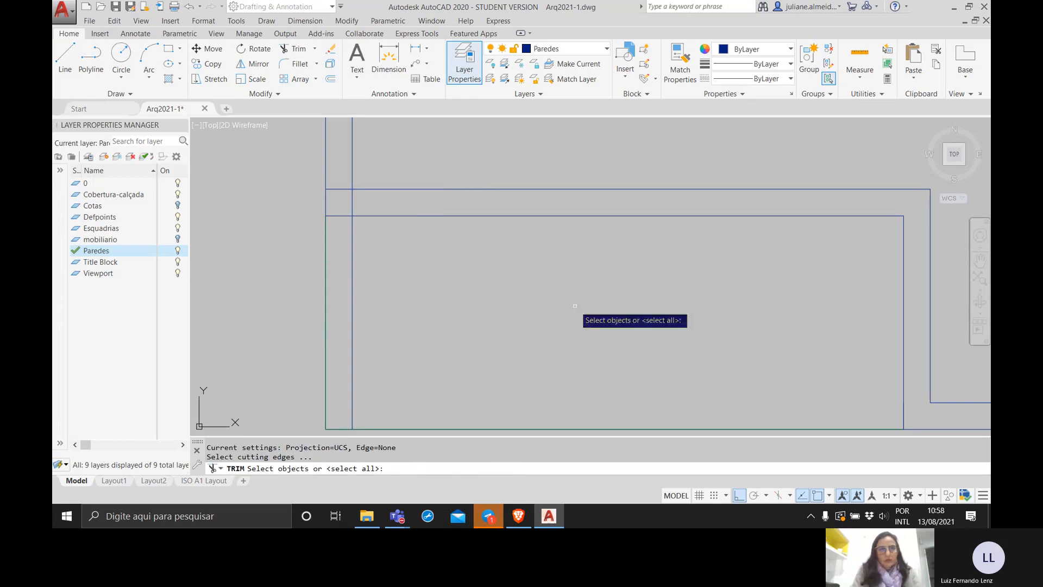
{"action": "left_click", "coordinate": [391, 235]}
{"action": "left_click", "coordinate": [253, 159]}
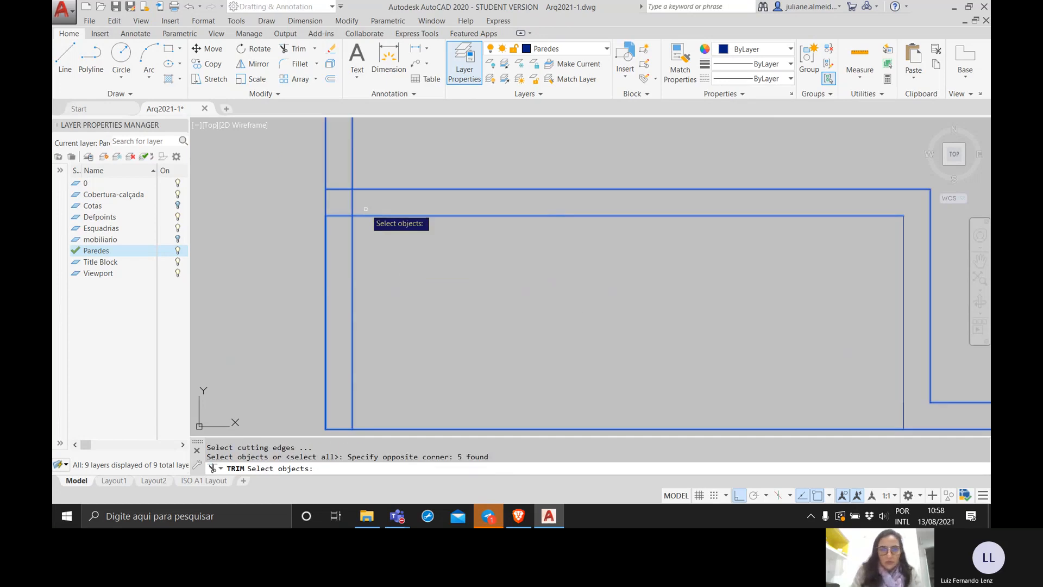
{"action": "key", "text": "Return"}
{"action": "mouse_move", "coordinate": [343, 170]}
{"action": "left_mouse_down"}
{"action": "mouse_move", "coordinate": [335, 203]}
{"action": "mouse_move", "coordinate": [333, 188]}
{"action": "left_mouse_up"}
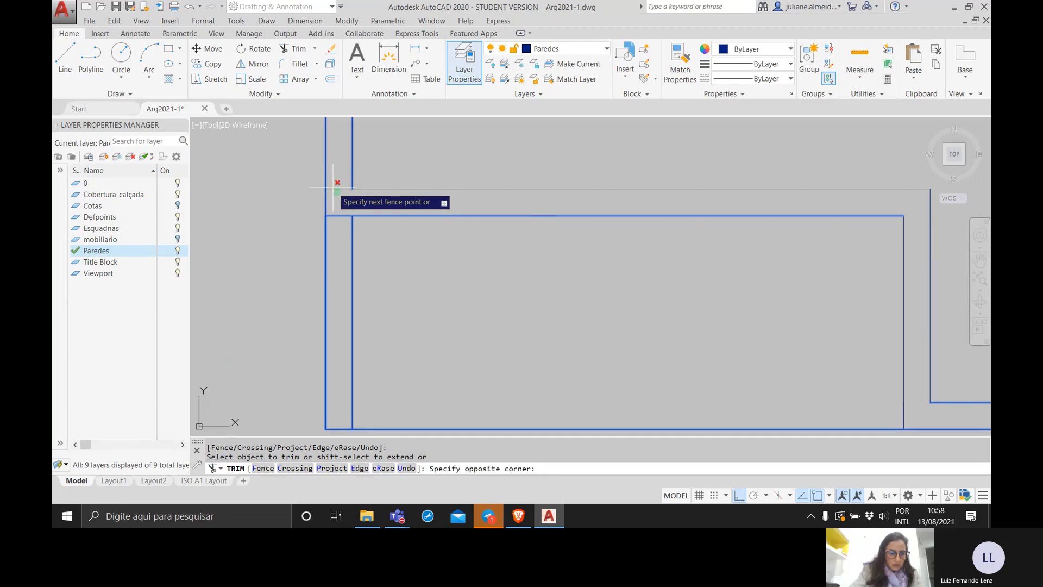
{"action": "key", "text": "Escape"}
Step: Stretch the left end of the inner wall line above the Varanda to meet the left wall's inner line
{"action": "left_click", "coordinate": [335, 189]}
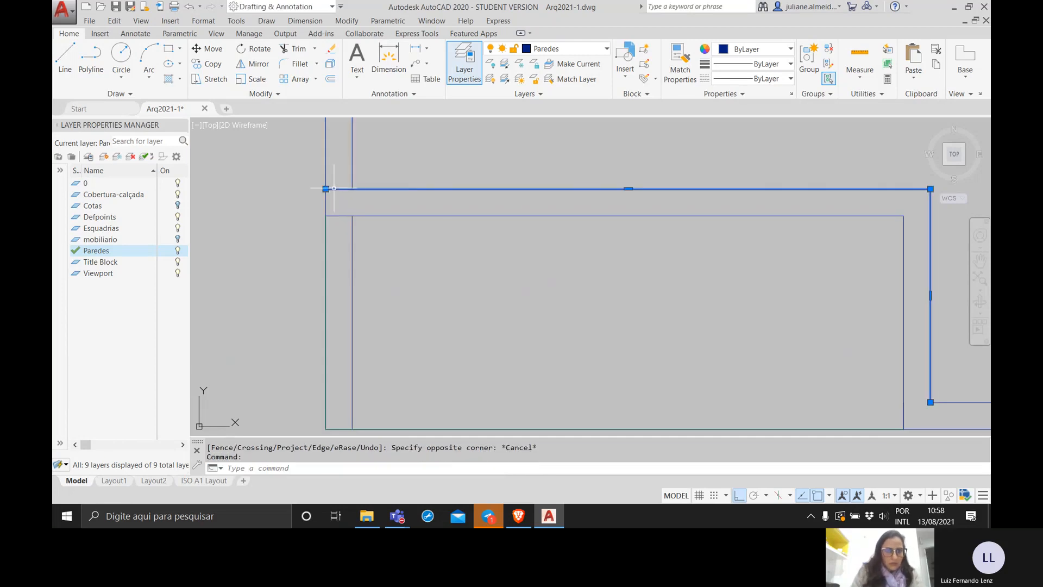
{"action": "left_click", "coordinate": [326, 189]}
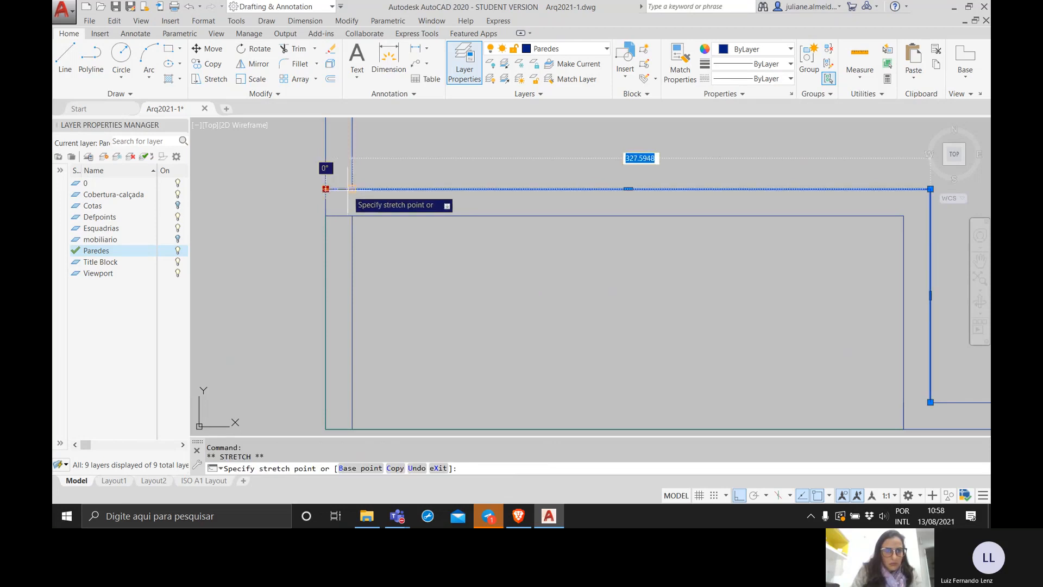
{"action": "left_click", "coordinate": [352, 188]}
{"action": "key", "text": "Escape"}
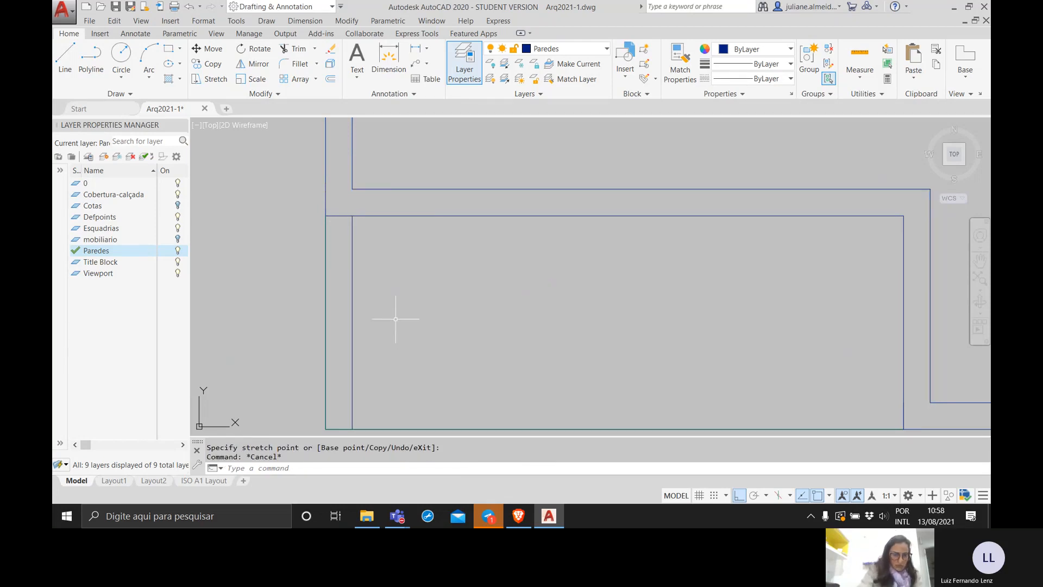
{"action": "left_click", "coordinate": [338, 216]}
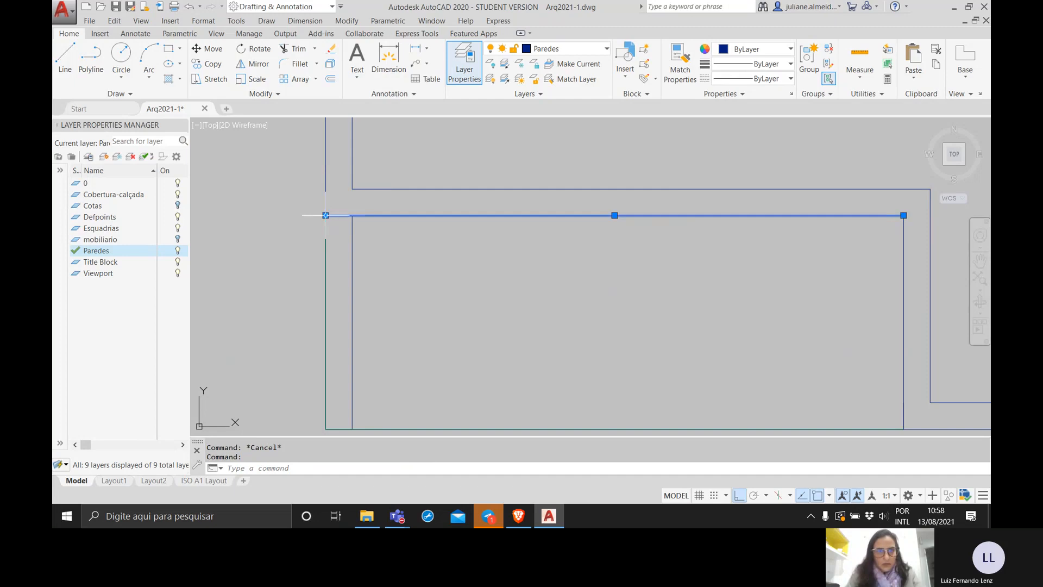
{"action": "key", "text": "Escape"}
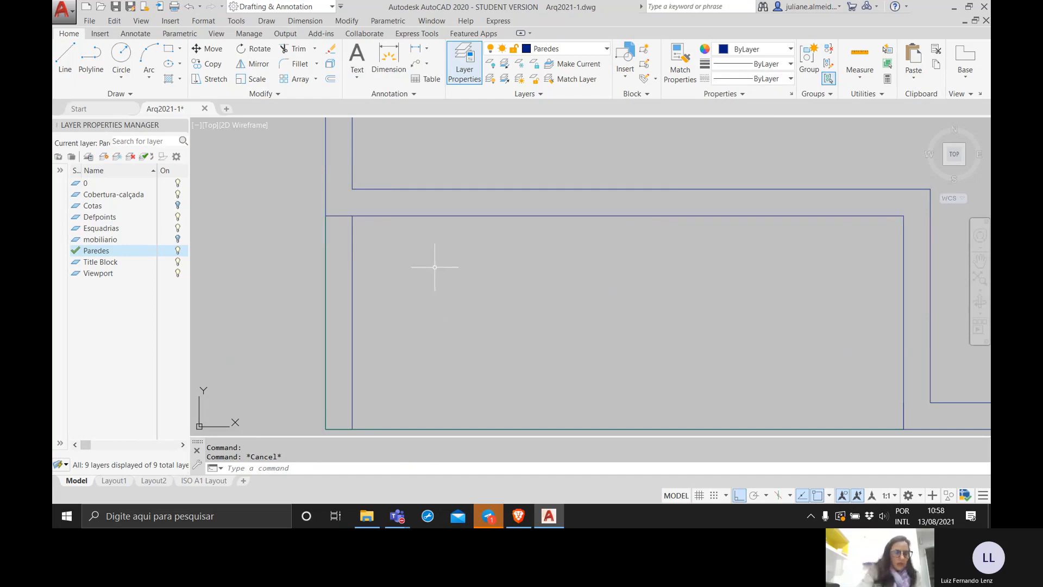
Step: Measure the height of the small rectangular pillar at the lower left corner of the original plan's Varanda
{"action": "mouse_move", "coordinate": [397, 515]}
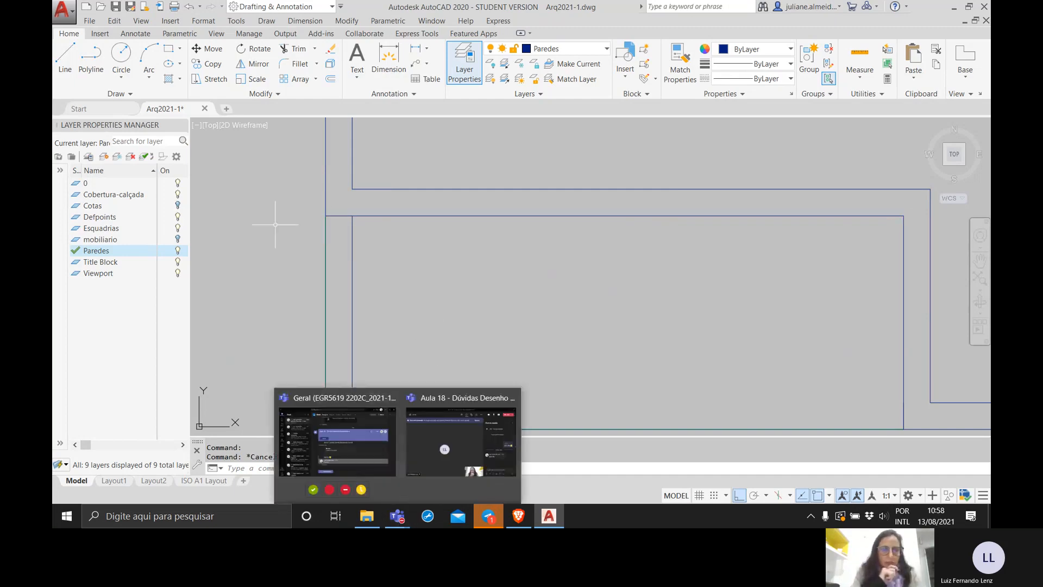
{"action": "scroll", "coordinate": [276, 224], "scroll_direction": "down", "scroll_amount": 5}
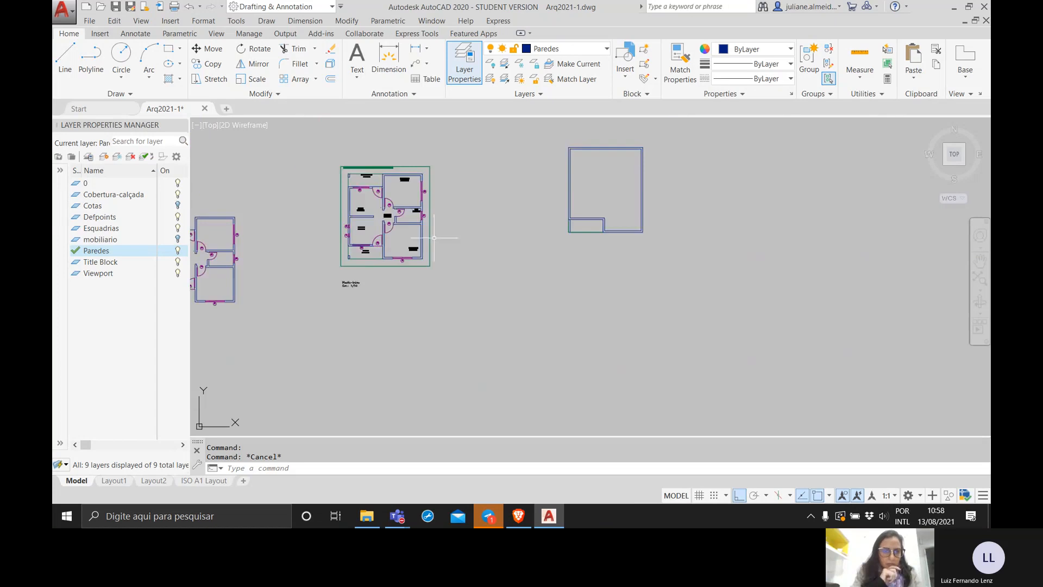
{"action": "scroll", "coordinate": [359, 248], "scroll_direction": "up", "scroll_amount": 4}
{"action": "middle_click_drag", "start_coordinate": [486, 239], "coordinate": [265, 267]}
{"action": "middle_click_drag", "start_coordinate": [684, 237], "coordinate": [429, 262]}
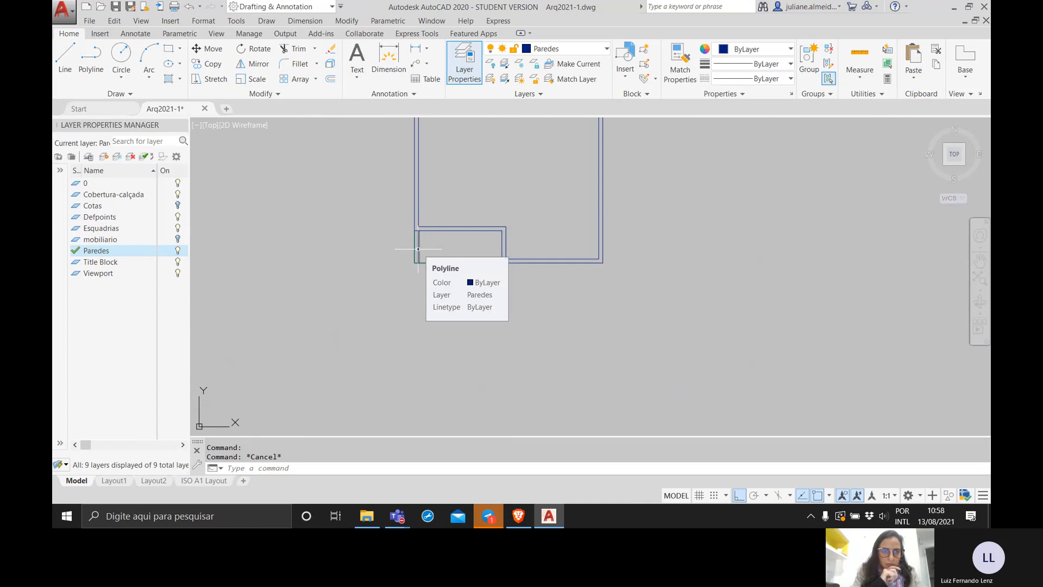
{"action": "middle_click_drag", "start_coordinate": [419, 247], "coordinate": [463, 231]}
{"action": "scroll", "coordinate": [447, 245], "scroll_direction": "down", "scroll_amount": 5}
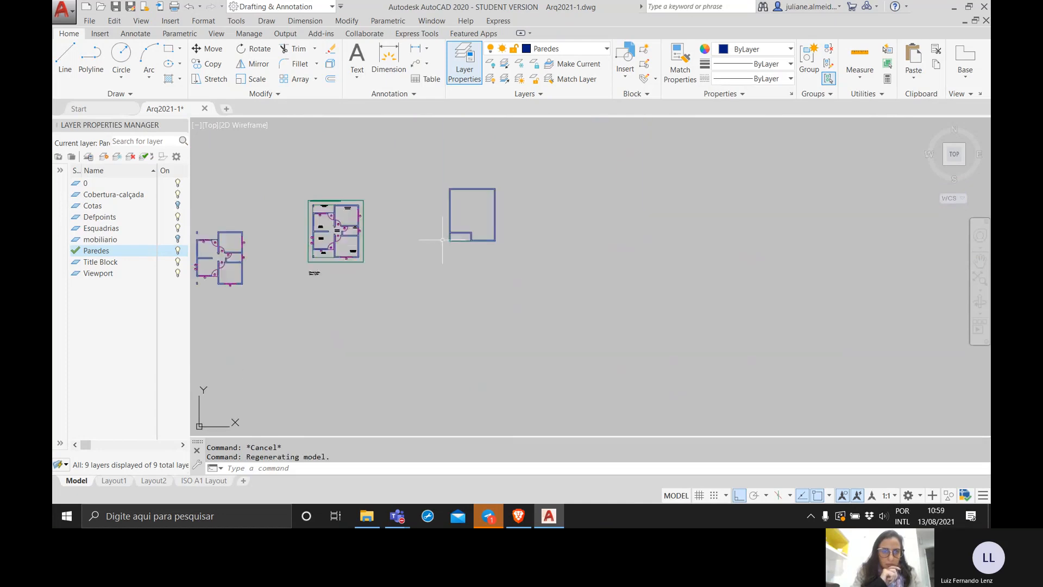
{"action": "middle_click_drag", "start_coordinate": [365, 248], "coordinate": [465, 247]}
{"action": "scroll", "coordinate": [465, 248], "scroll_direction": "up", "scroll_amount": 15}
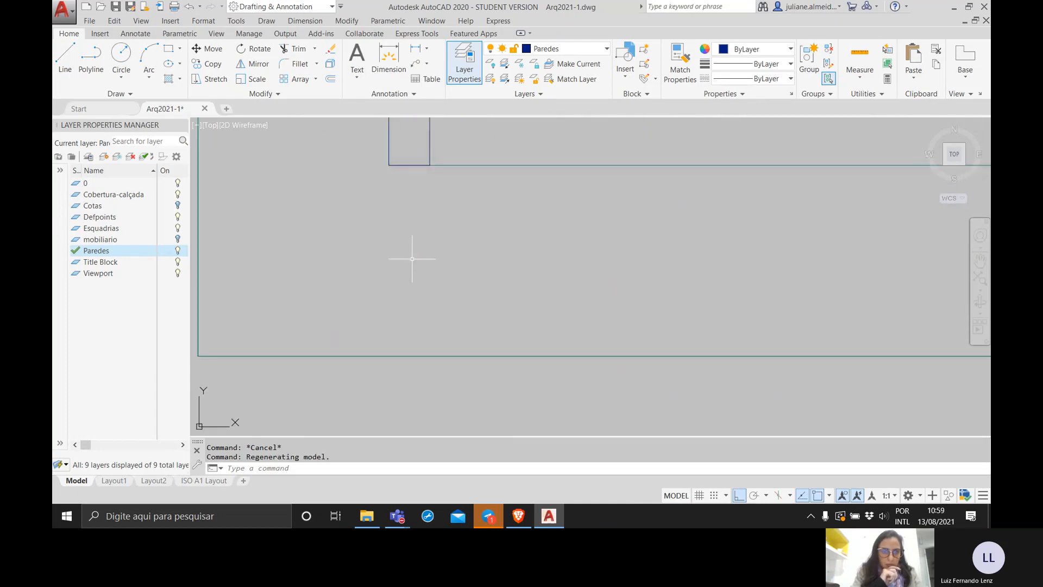
{"action": "type", "text": "mea"}
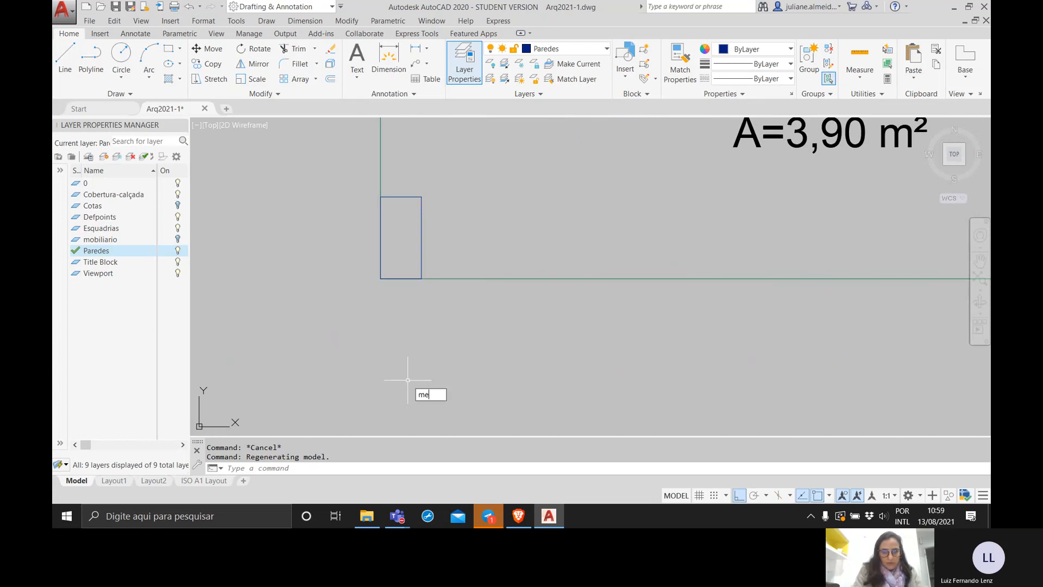
{"action": "key", "text": "Return"}
{"action": "key", "text": "Return"}
{"action": "left_click", "coordinate": [380, 278]}
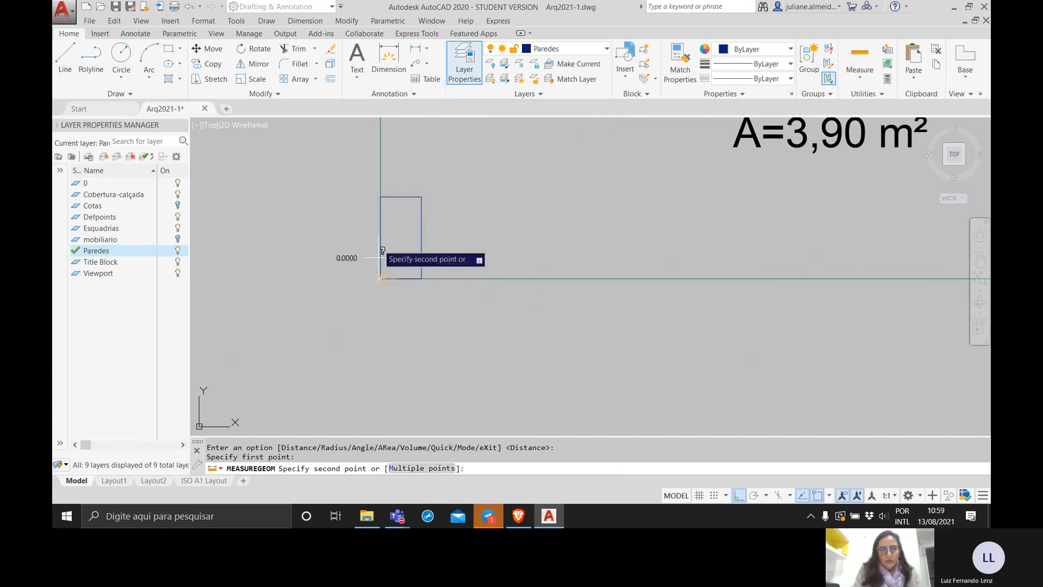
{"action": "left_click", "coordinate": [380, 196]}
{"action": "key", "text": "Return"}
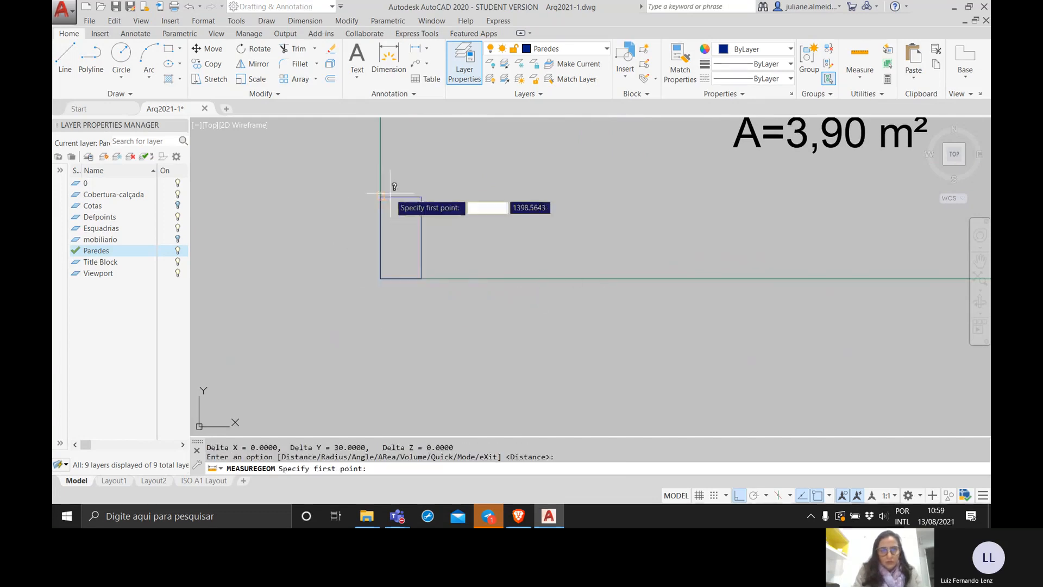
Step: Erase the leftover inner wall line running down the left side of the Varanda in the redrawn plan
{"action": "scroll", "coordinate": [514, 189], "scroll_direction": "down", "scroll_amount": 5}
{"action": "middle_click_drag", "start_coordinate": [601, 190], "coordinate": [374, 310]}
{"action": "scroll", "coordinate": [418, 299], "scroll_direction": "up", "scroll_amount": 6}
{"action": "middle_click_drag", "start_coordinate": [425, 257], "coordinate": [256, 355]}
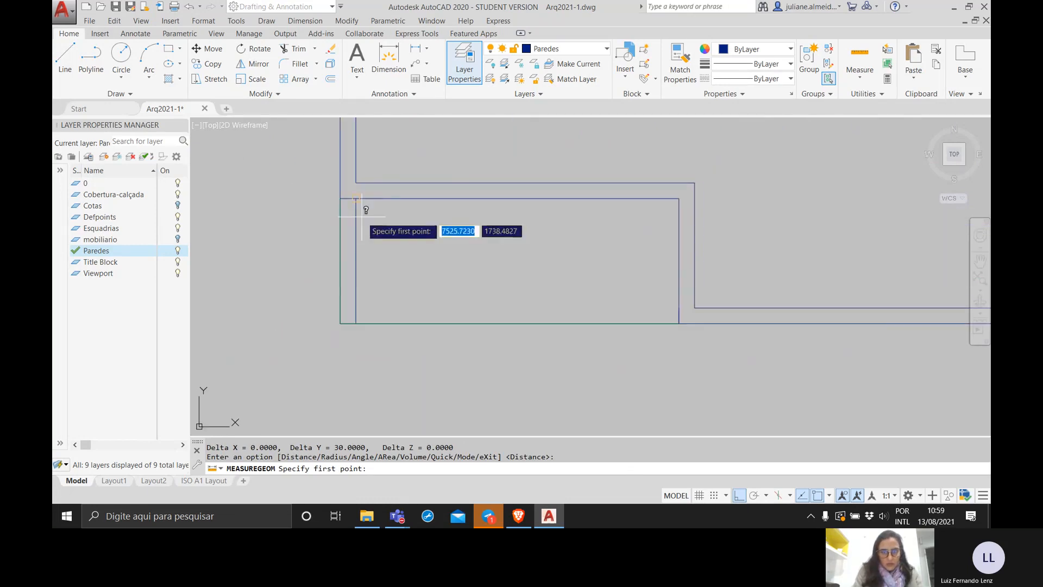
{"action": "left_click", "coordinate": [356, 199]}
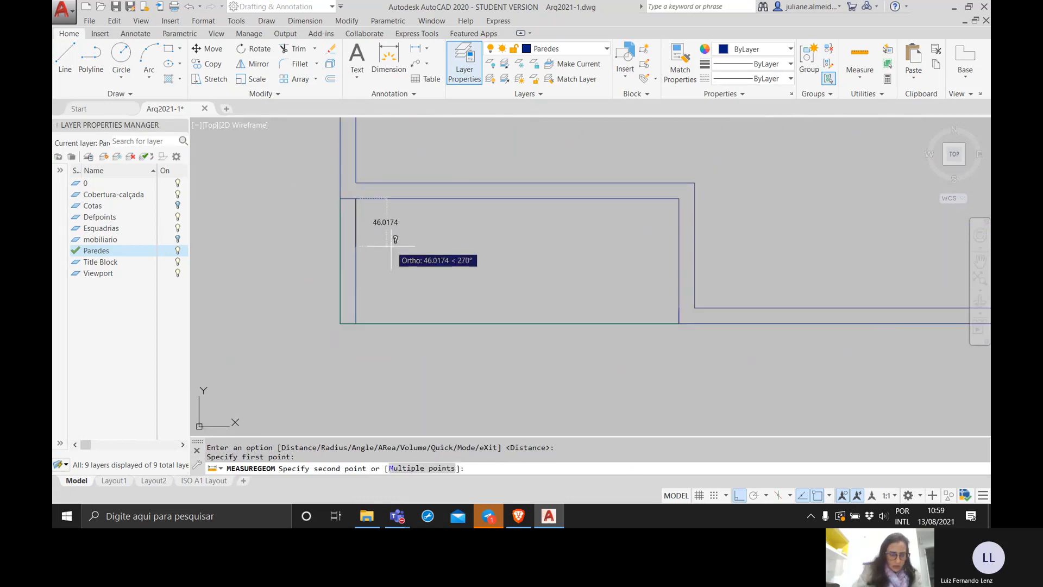
{"action": "key", "text": "Escape"}
{"action": "left_click", "coordinate": [358, 249]}
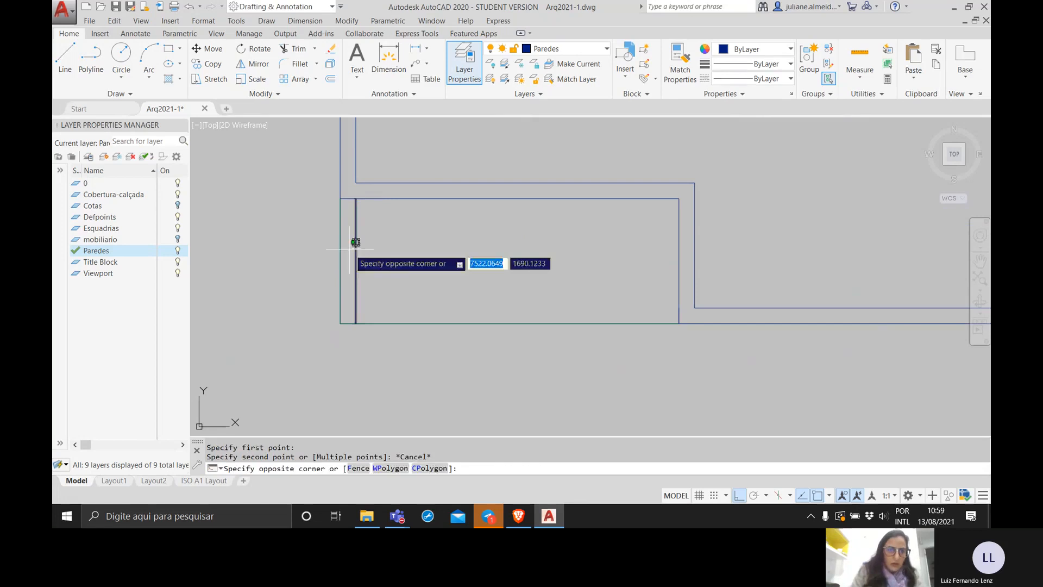
{"action": "left_click", "coordinate": [354, 240]}
{"action": "key", "text": "Delete"}
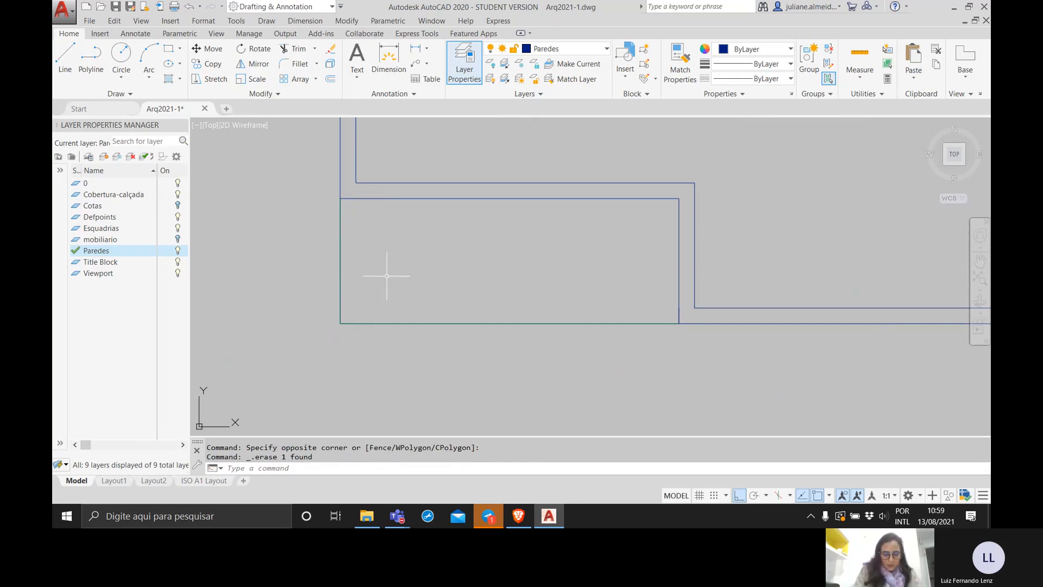
Step: Draw the pillar as a rectangle 15 long and 30 wide in the lower left corner of the redrawn Varanda
{"action": "type", "text": "REC"}
{"action": "key", "text": "Return"}
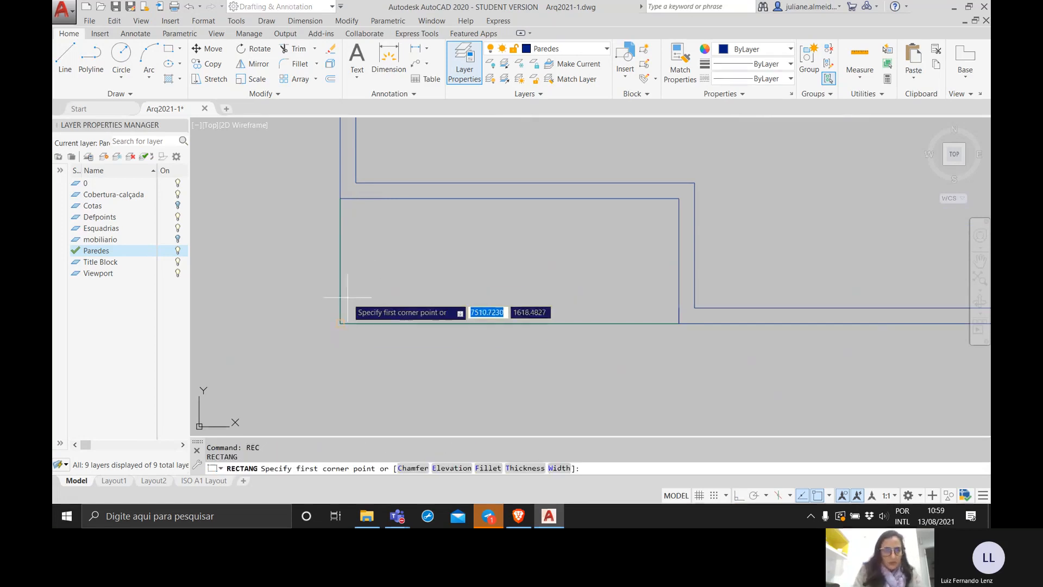
{"action": "left_click", "coordinate": [340, 322]}
{"action": "type", "text": "d"}
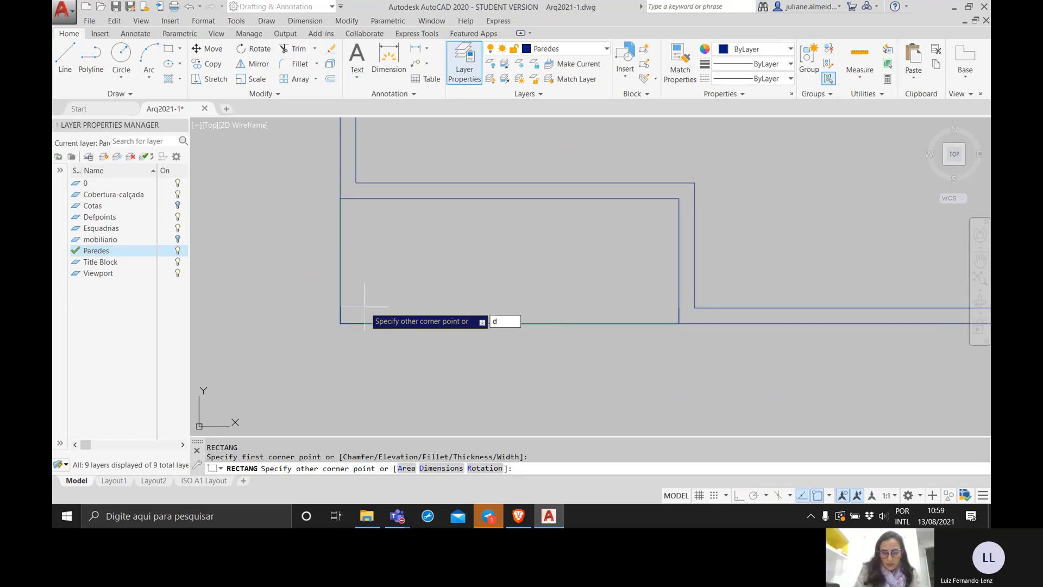
{"action": "key", "text": "Return"}
{"action": "type", "text": "15"}
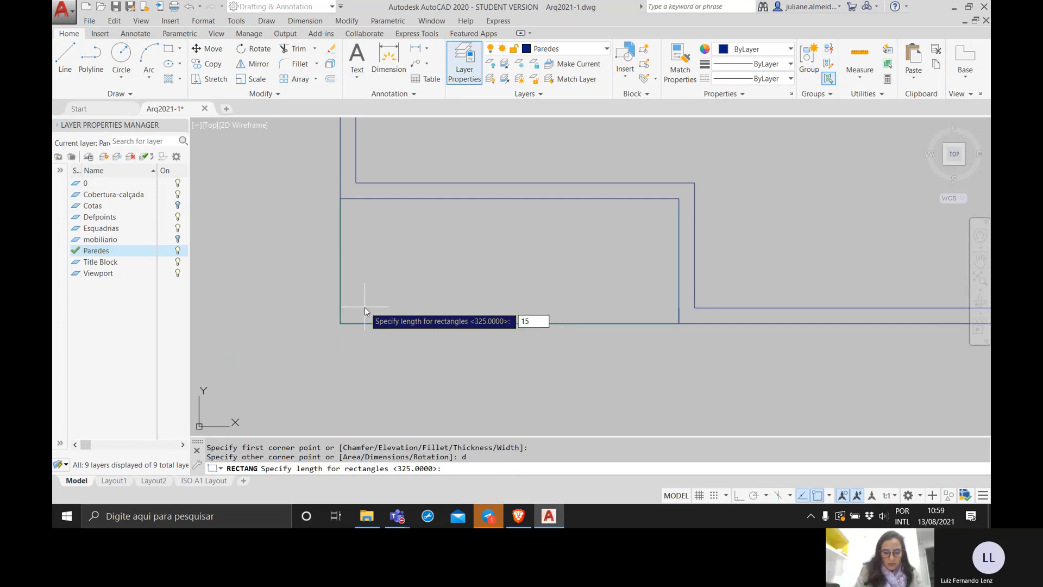
{"action": "key", "text": "Return"}
{"action": "type", "text": "30"}
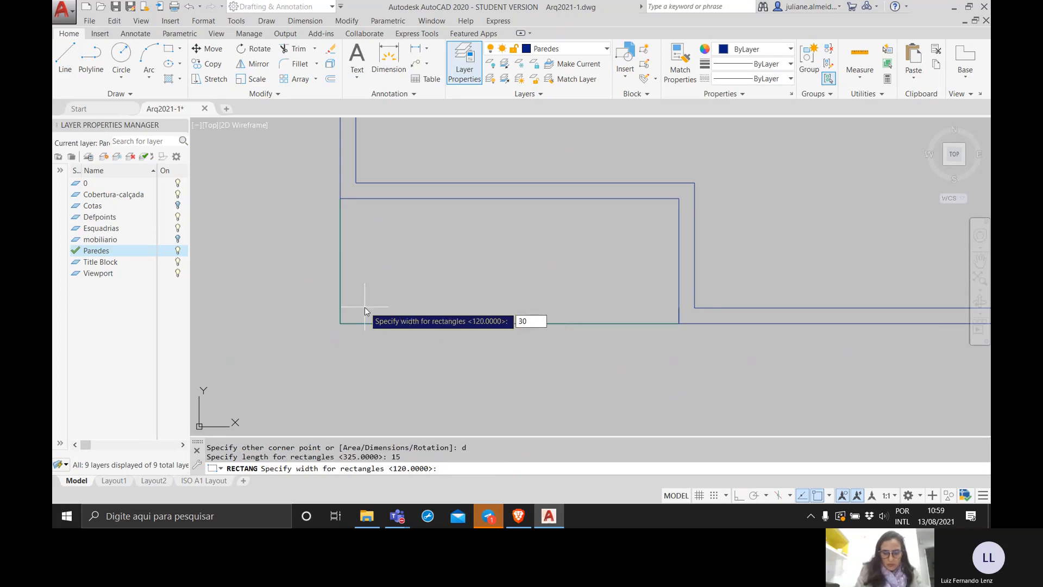
{"action": "key", "text": "Return"}
{"action": "left_click", "coordinate": [365, 307]}
{"action": "key", "text": "F8"}
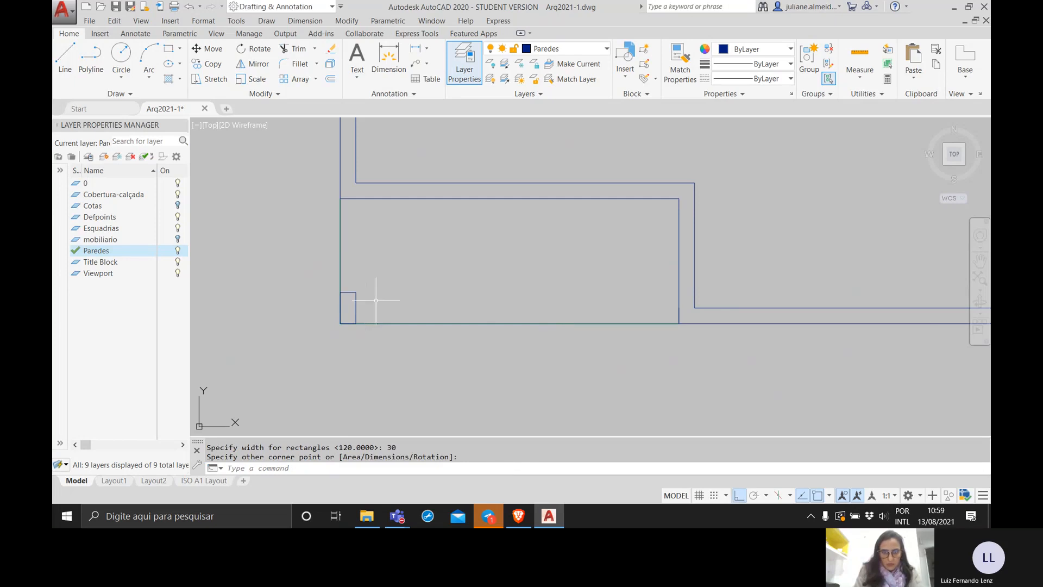
Step: Erase the short leftover line at the Varanda's lower right corner
{"action": "left_click", "coordinate": [678, 316]}
{"action": "key", "text": "Delete"}
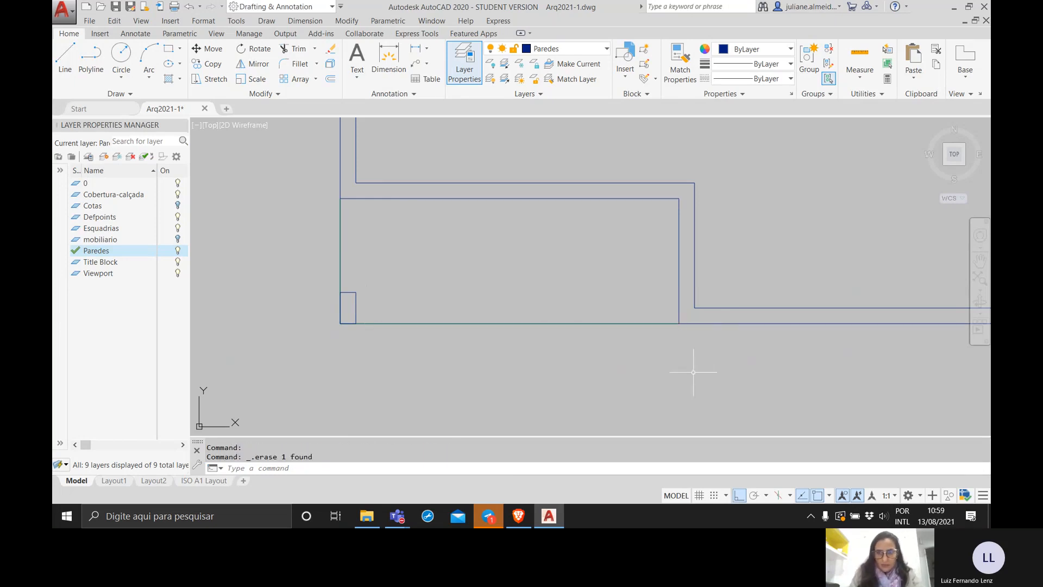
Step: Make Esquadrias the current layer
{"action": "scroll", "coordinate": [708, 218], "scroll_direction": "down", "scroll_amount": 2}
{"action": "middle_click_drag", "start_coordinate": [714, 219], "coordinate": [449, 297]}
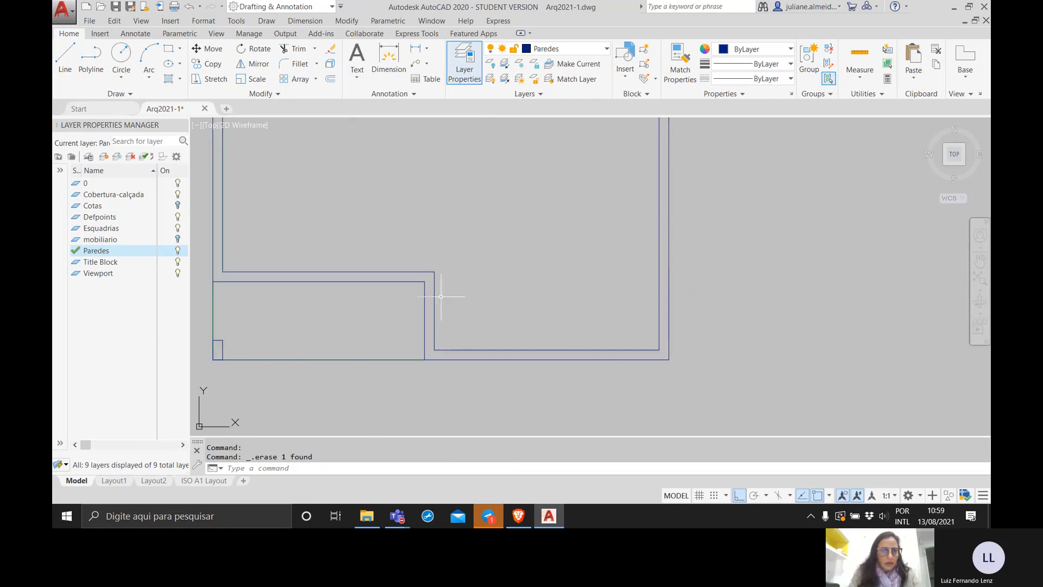
{"action": "mouse_move", "coordinate": [386, 219]}
{"action": "middle_mouse_down"}
{"action": "mouse_move", "coordinate": [386, 243]}
{"action": "mouse_move", "coordinate": [428, 232]}
{"action": "middle_mouse_up"}
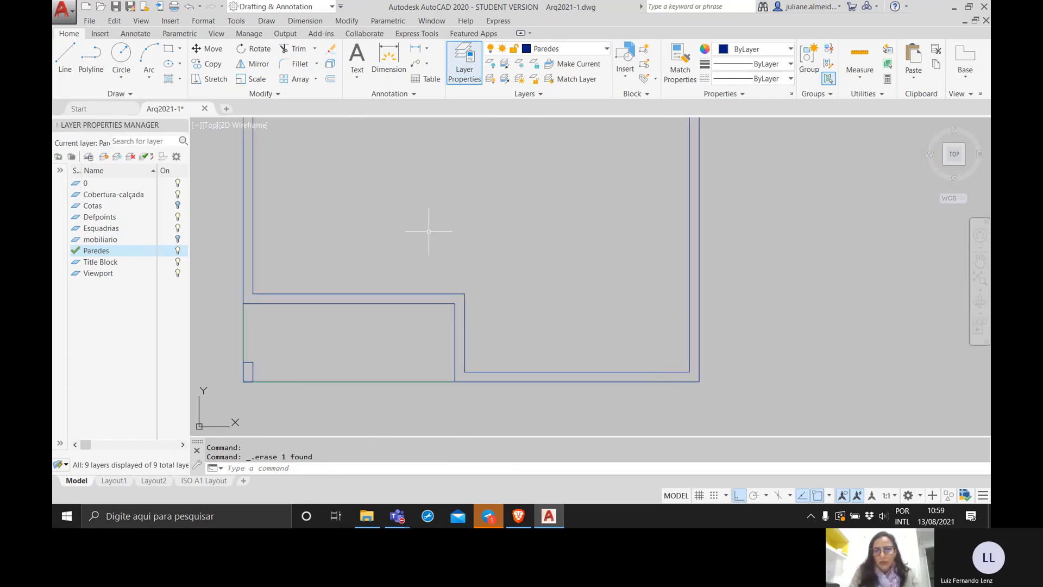
{"action": "left_click", "coordinate": [581, 49]}
{"action": "left_click", "coordinate": [567, 117]}
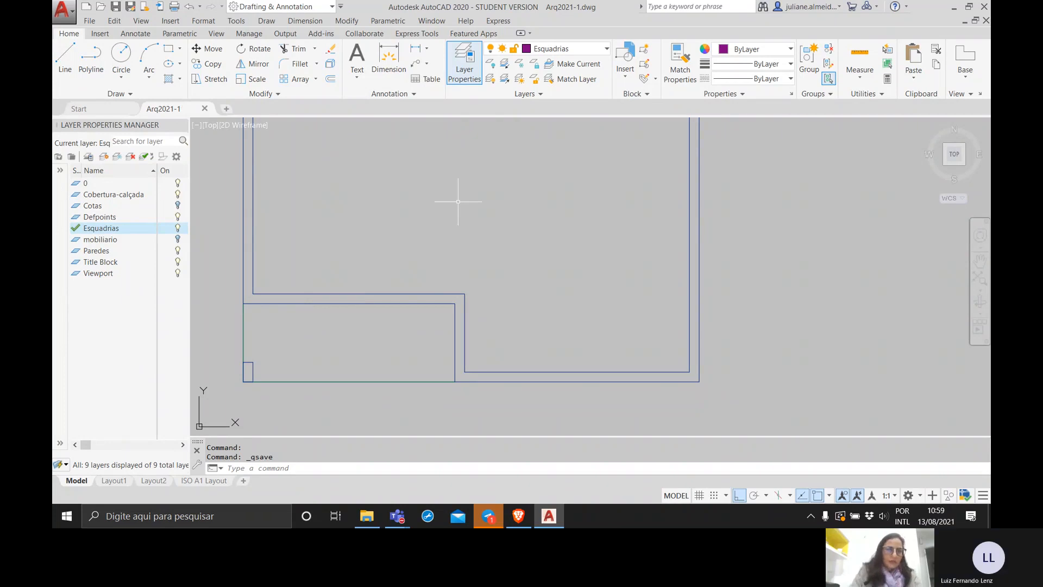
Step: Save the drawing and load the porta90 drawing from the EGR 5619 Arquitetônico folder as a block to insert
{"action": "key", "text": "ctrl+s"}
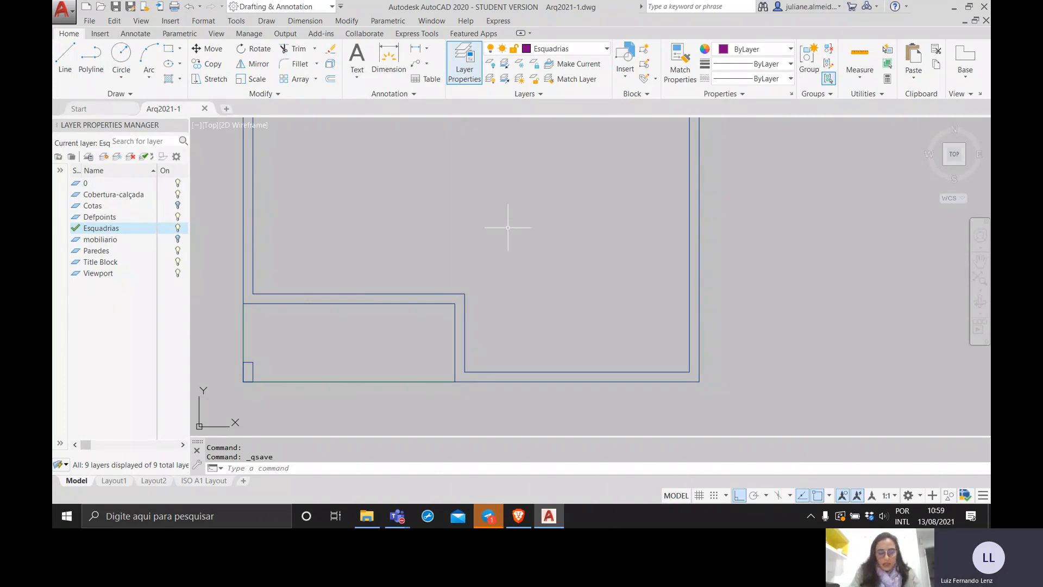
{"action": "type", "text": "insert"}
{"action": "key", "text": "Return"}
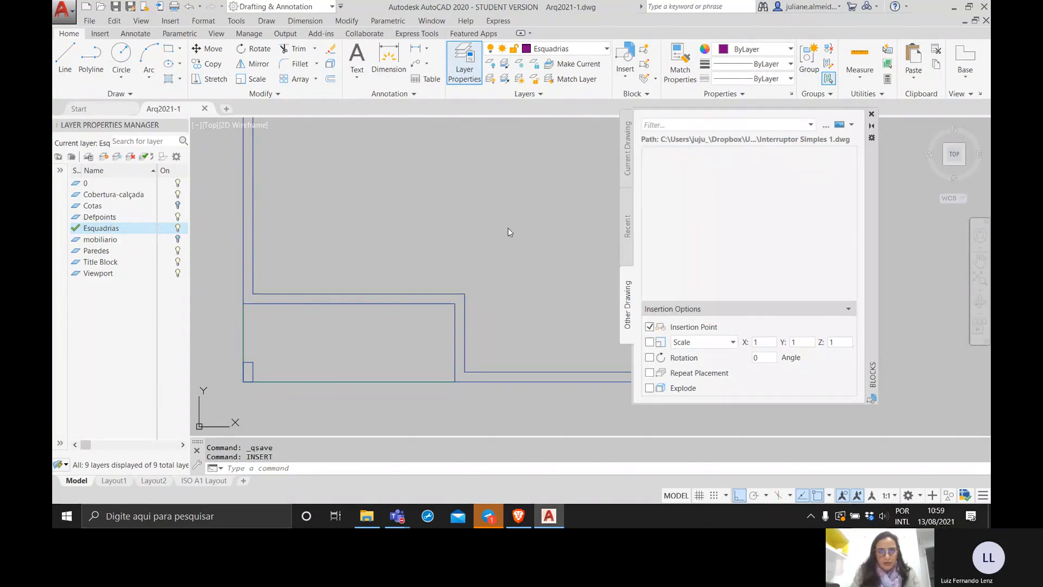
{"action": "left_click", "coordinate": [825, 127]}
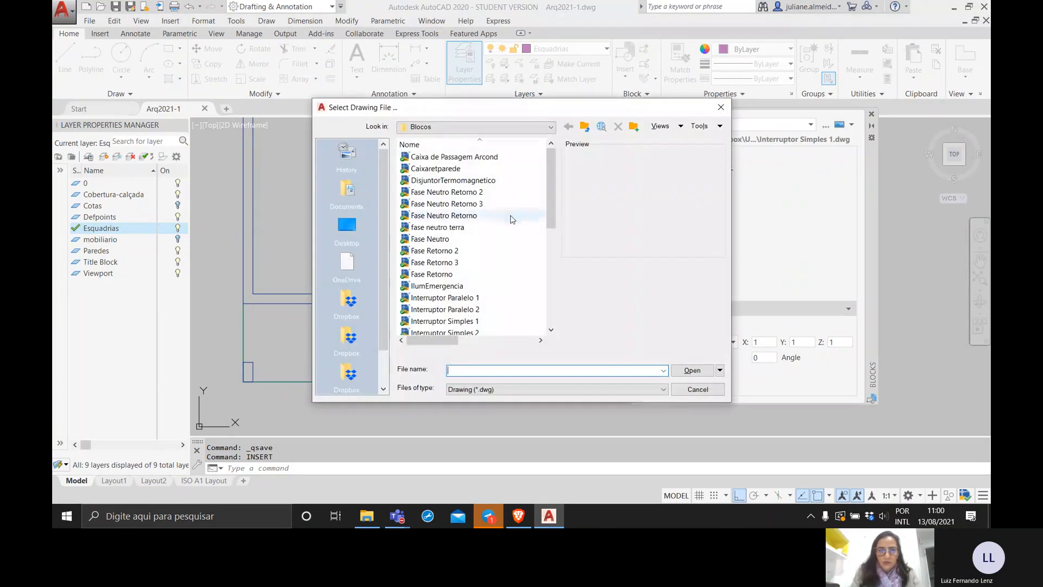
{"action": "left_click", "coordinate": [585, 127]}
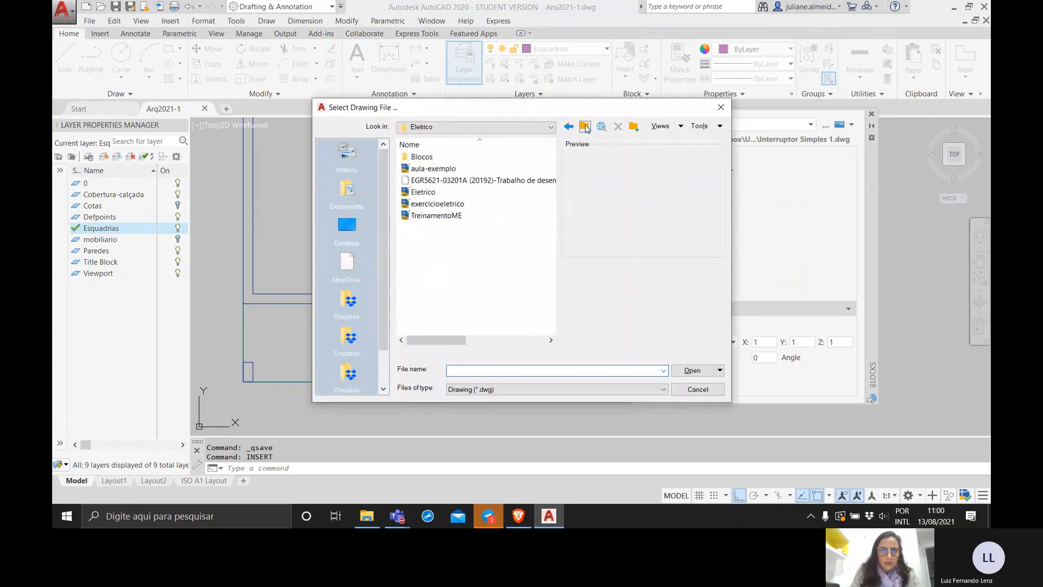
{"action": "left_click", "coordinate": [585, 127]}
{"action": "left_click", "coordinate": [585, 127]}
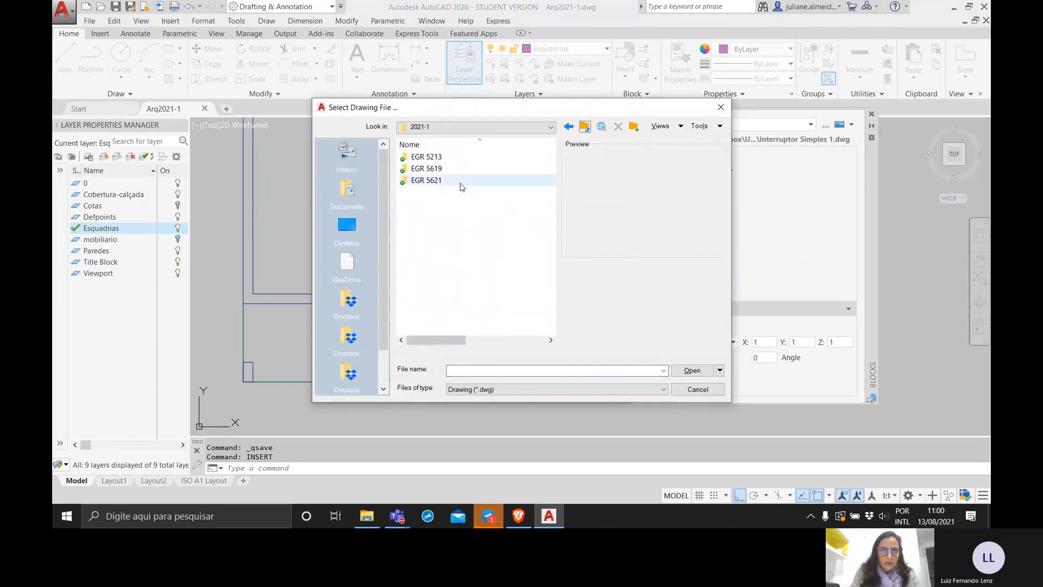
{"action": "double_click", "coordinate": [426, 169]}
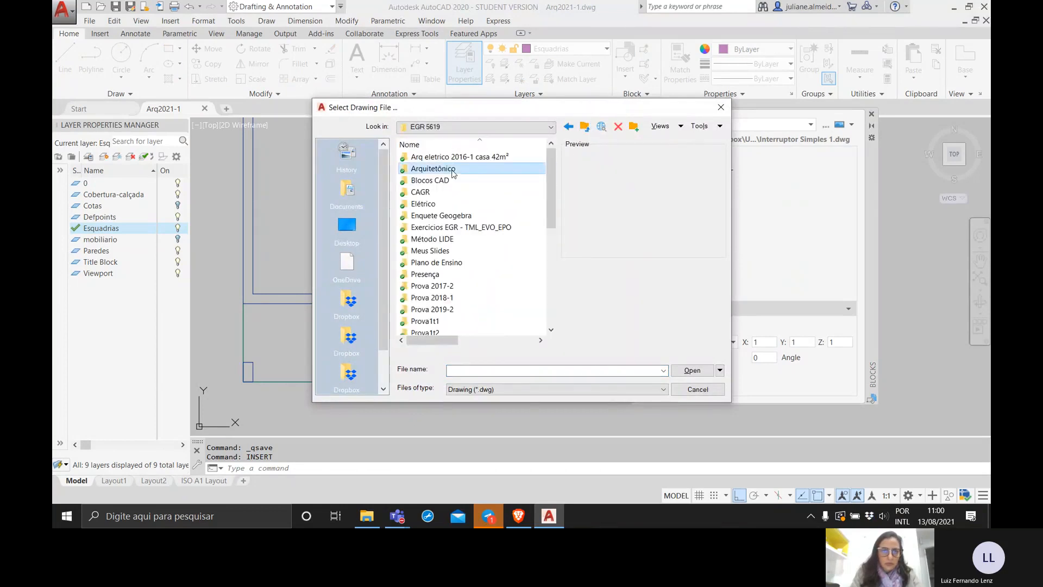
{"action": "double_click", "coordinate": [453, 172]}
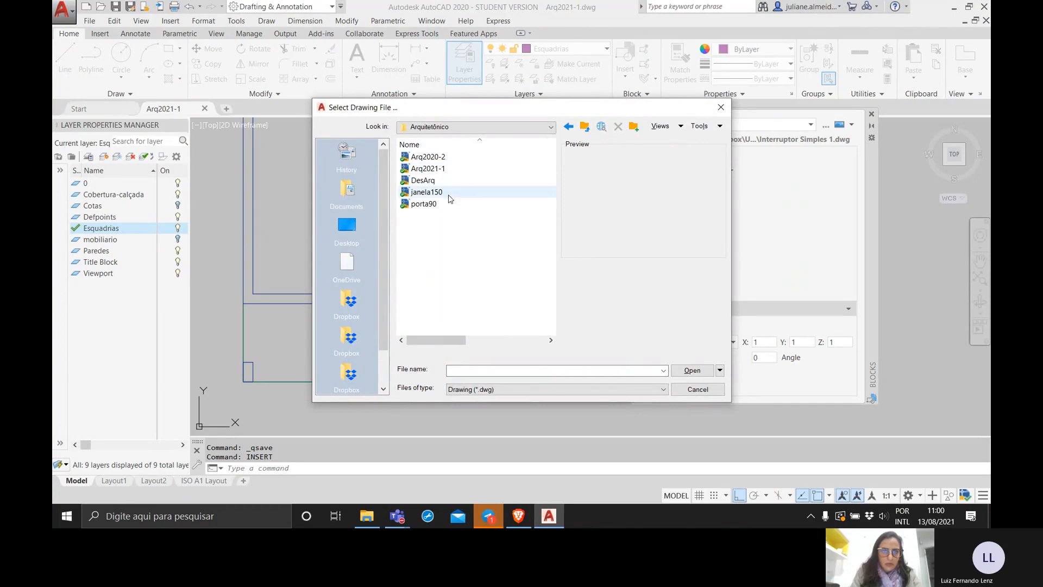
{"action": "left_click", "coordinate": [449, 193]}
{"action": "left_click", "coordinate": [441, 209]}
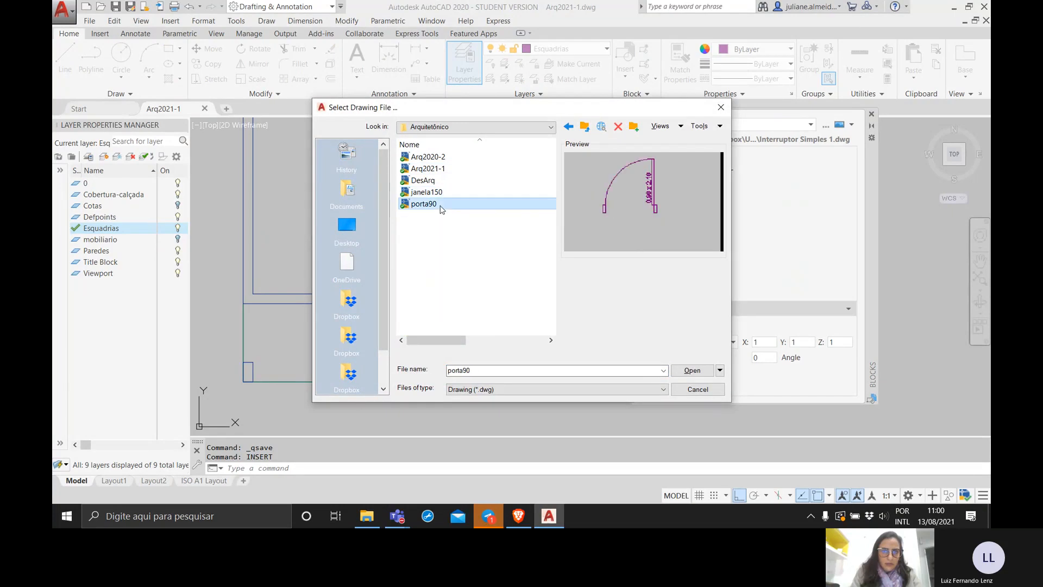
{"action": "left_click", "coordinate": [687, 371]}
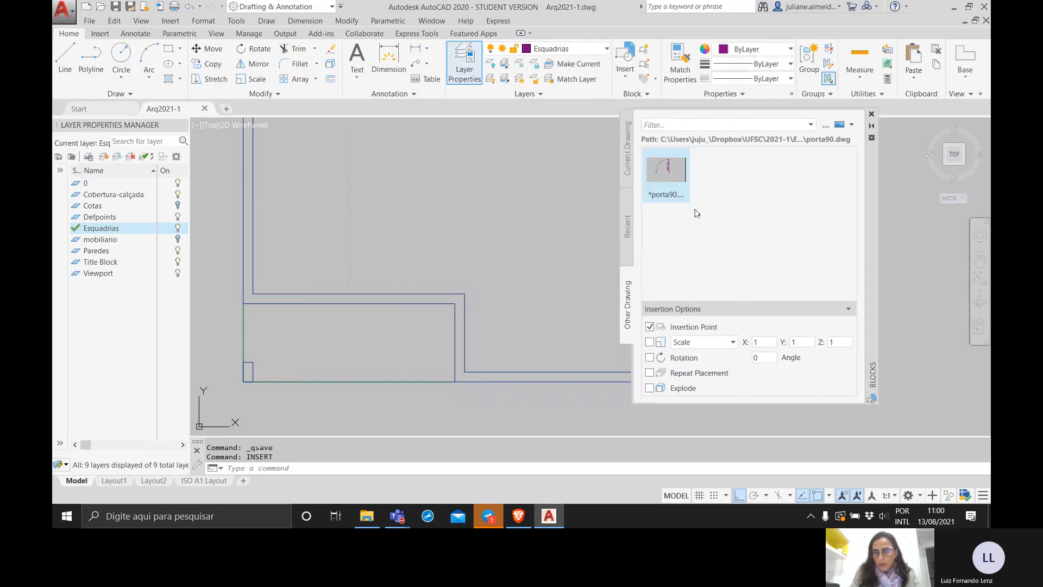
Step: Place the porta90 door block in the open room above the Varanda and close the block palette
{"action": "left_click", "coordinate": [665, 181]}
{"action": "left_click", "coordinate": [429, 221]}
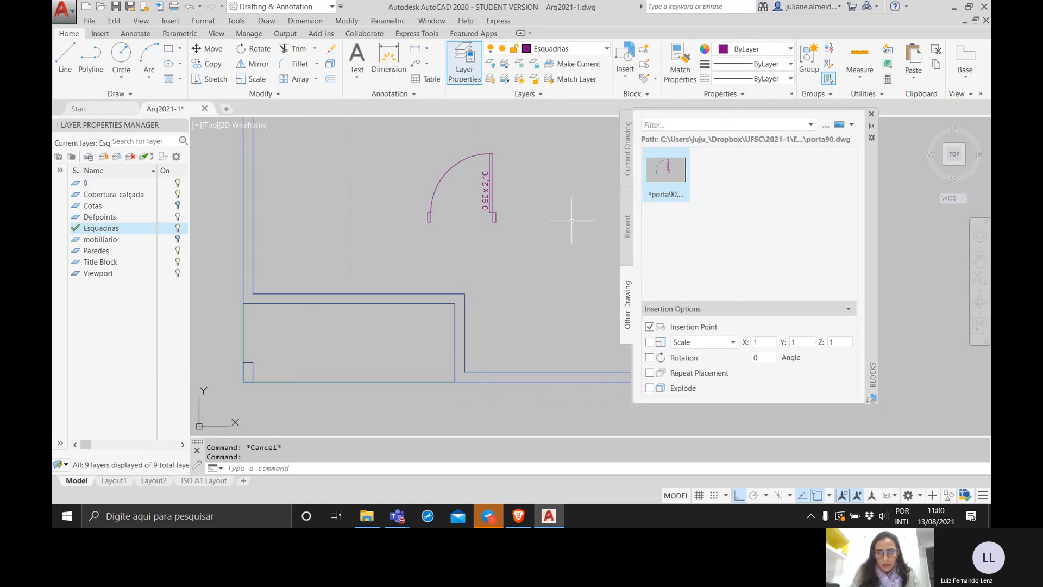
{"action": "left_click", "coordinate": [871, 115]}
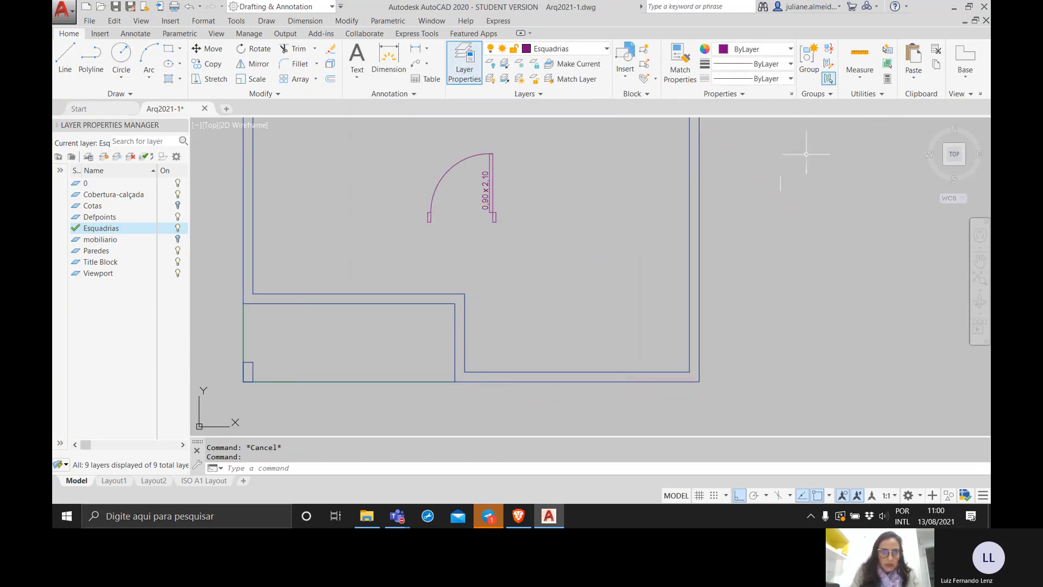
Step: Move the door block with Ortho off, from its right jamb's lower outer corner to the inner corner of the Varanda walls
{"action": "scroll", "coordinate": [510, 245], "scroll_direction": "up", "scroll_amount": 2}
{"action": "middle_click_drag", "start_coordinate": [509, 244], "coordinate": [595, 238]}
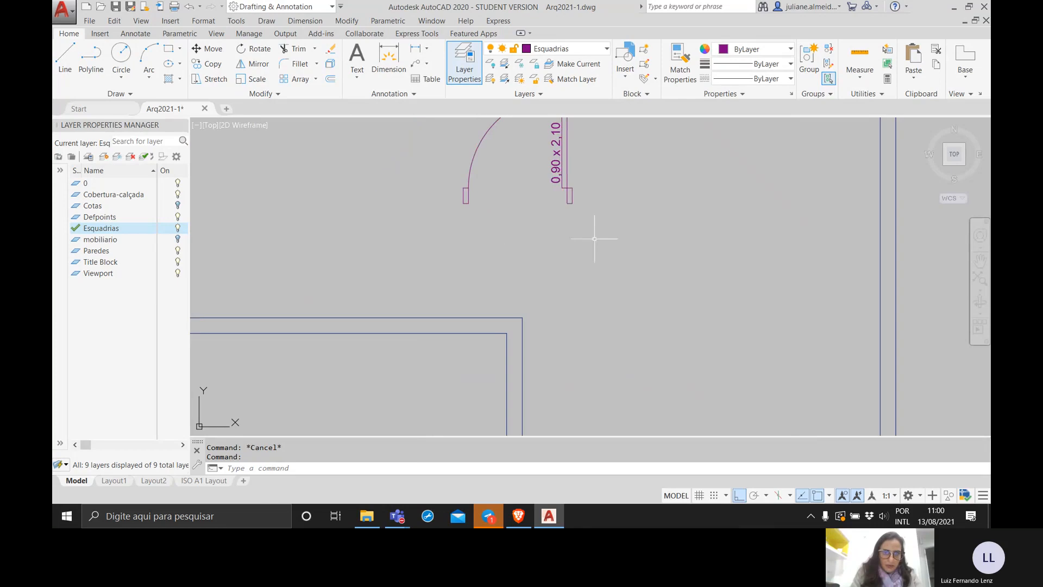
{"action": "left_click", "coordinate": [602, 225]}
{"action": "left_click", "coordinate": [431, 174]}
{"action": "type", "text": "move"}
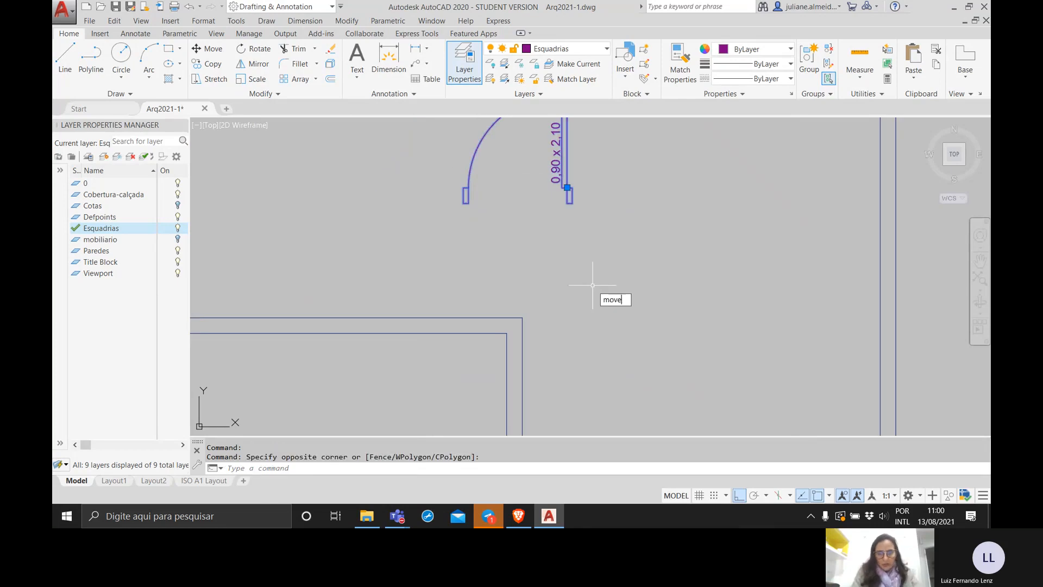
{"action": "key", "text": "Return"}
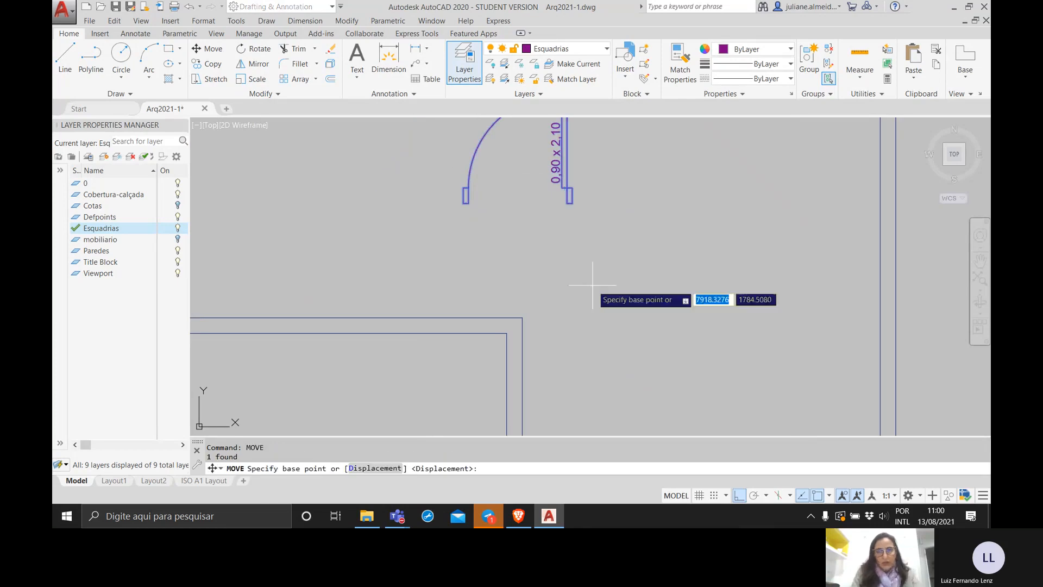
{"action": "left_click", "coordinate": [573, 197]}
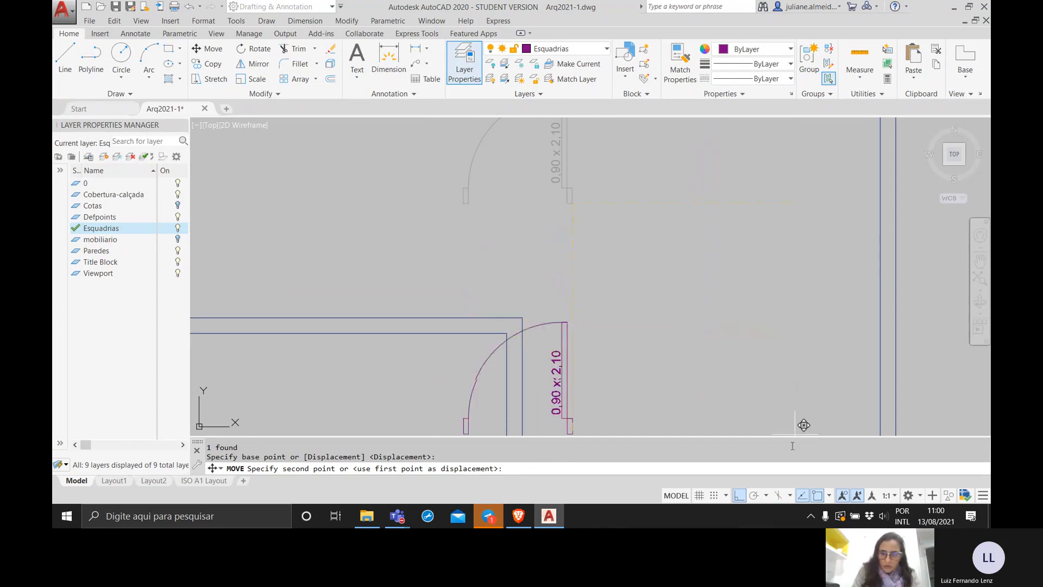
{"action": "left_click", "coordinate": [739, 495]}
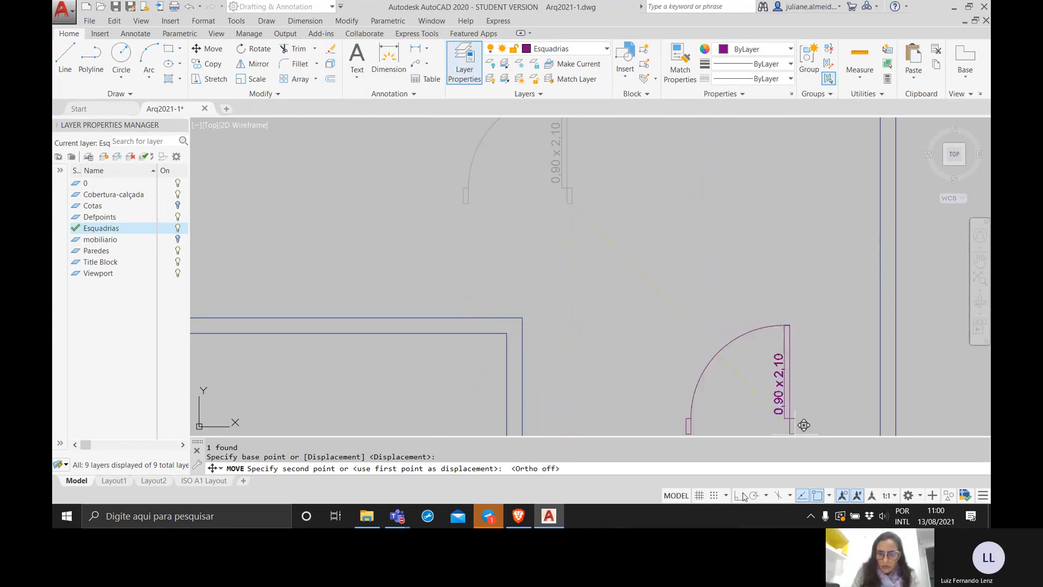
{"action": "left_click", "coordinate": [505, 332]}
Step: Move the door block 5 units left along the Varanda's upper wall with the relative displacement @-5,0
{"action": "scroll", "coordinate": [503, 346], "scroll_direction": "up", "scroll_amount": 3}
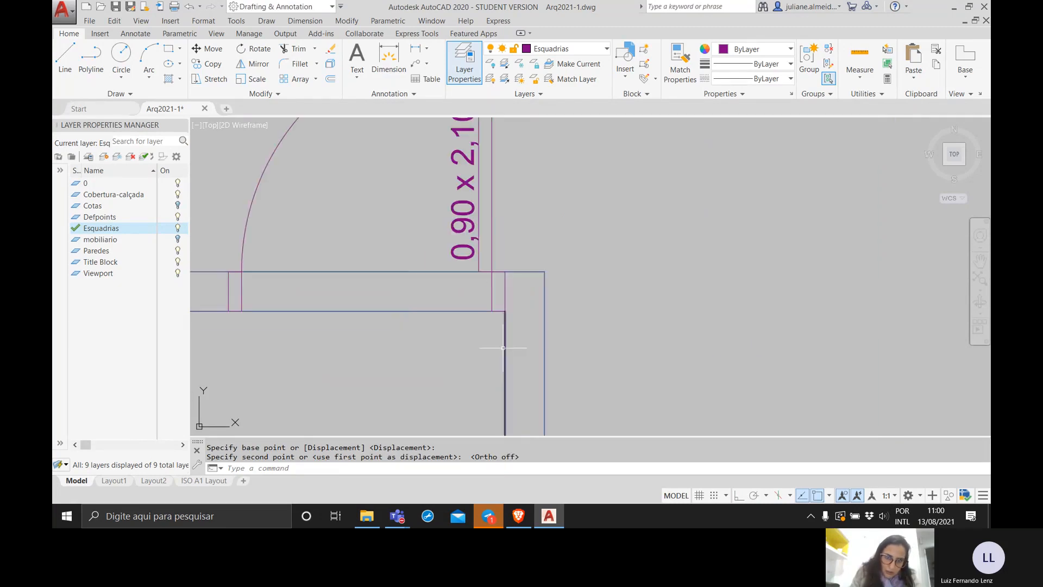
{"action": "middle_click_drag", "start_coordinate": [503, 346], "coordinate": [556, 334]}
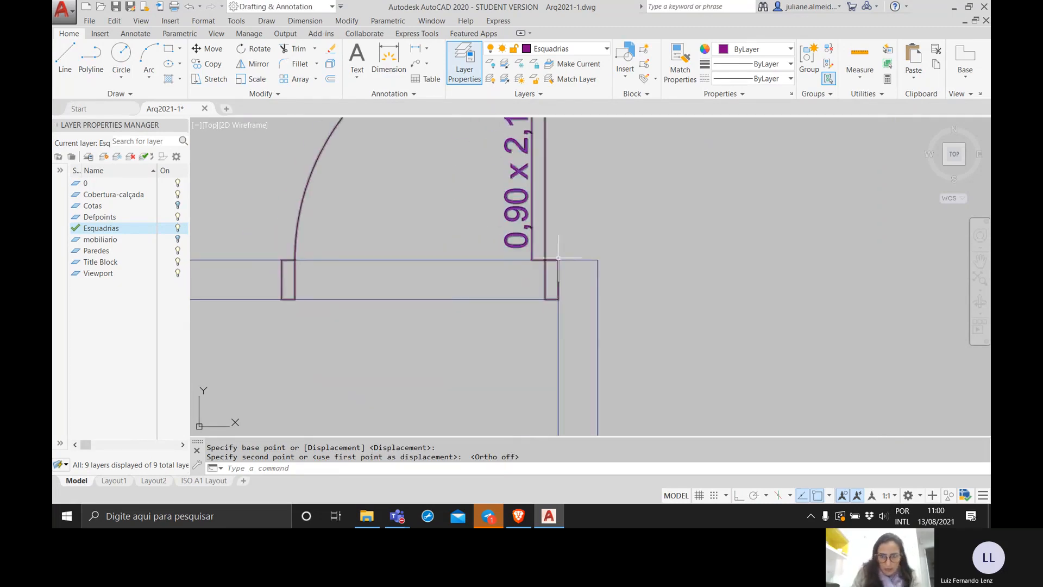
{"action": "left_click", "coordinate": [561, 268]}
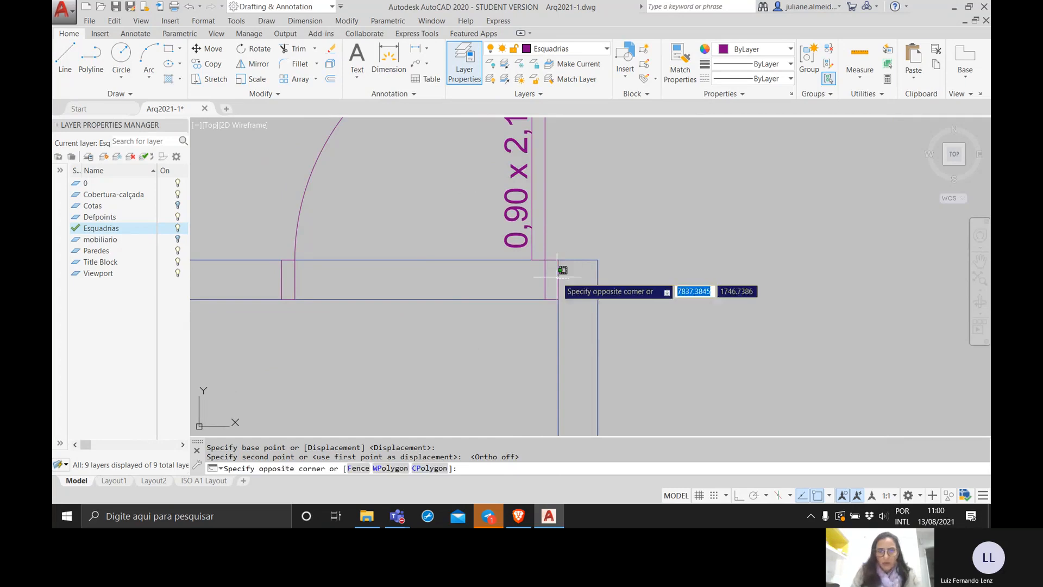
{"action": "left_click", "coordinate": [532, 279]}
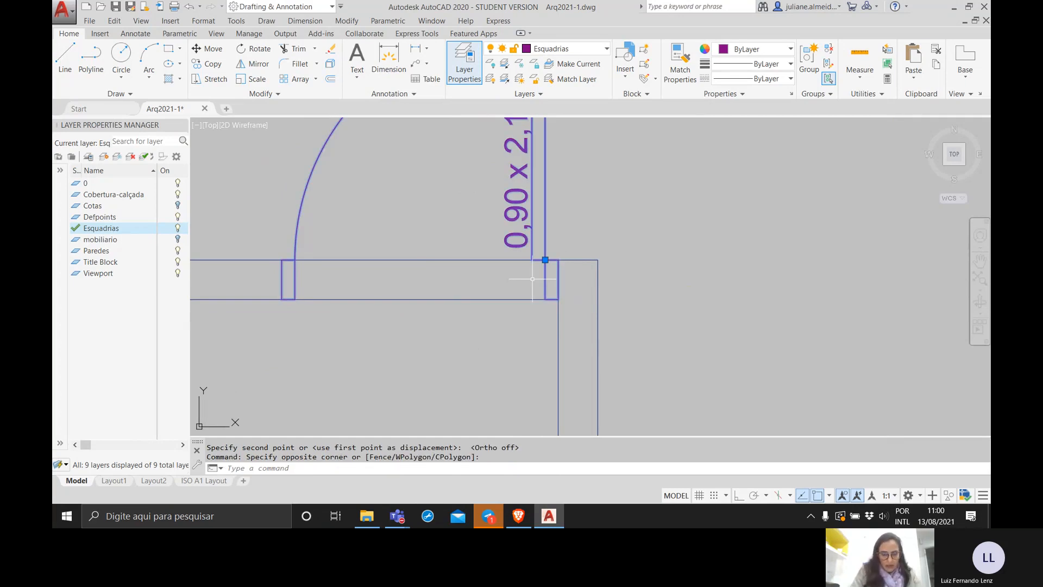
{"action": "type", "text": "ve"}
{"action": "key", "text": "Return"}
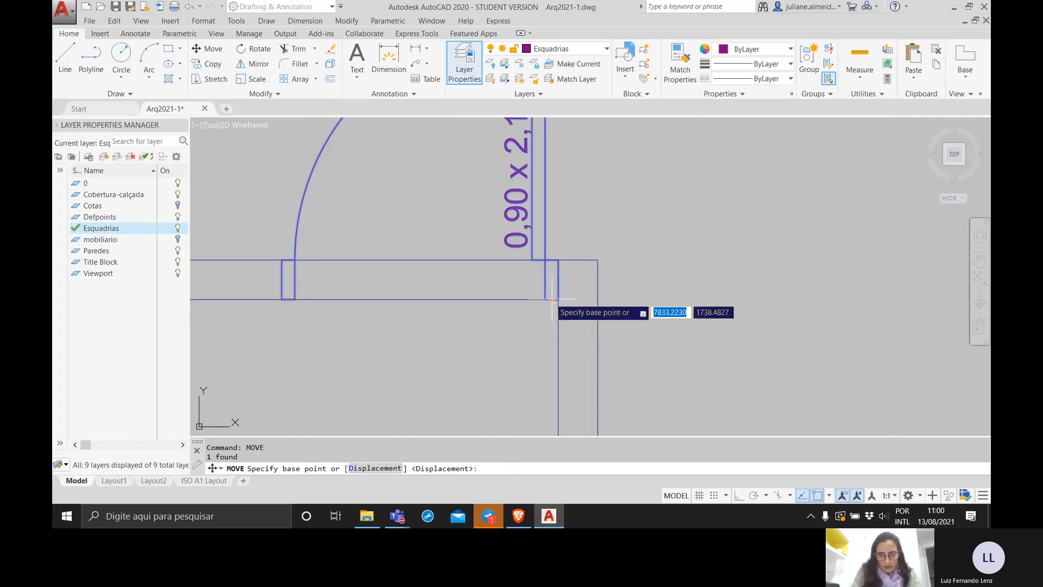
{"action": "left_click", "coordinate": [558, 300]}
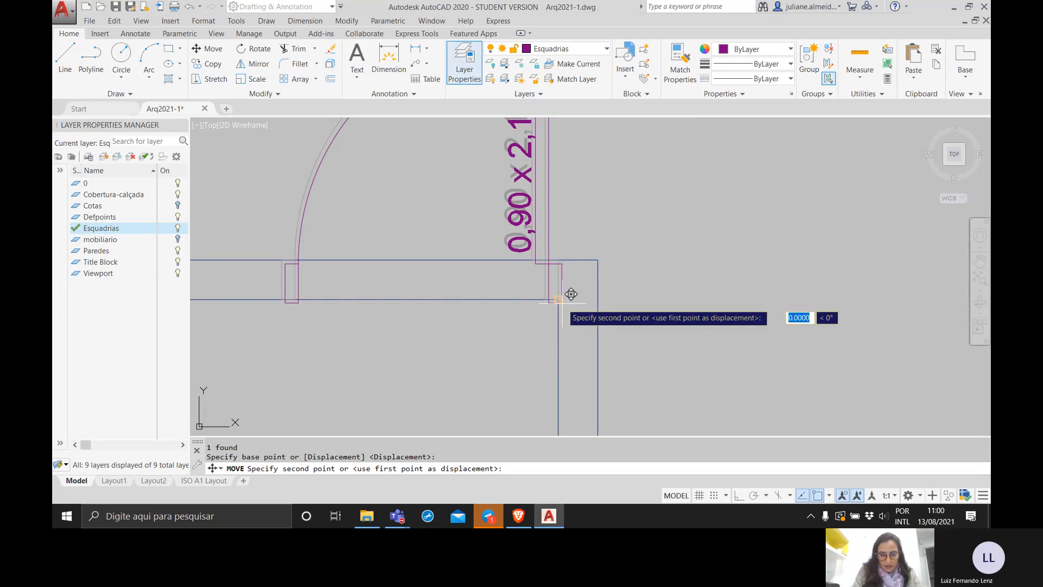
{"action": "type", "text": "-5"}
{"action": "key", "text": "Tab"}
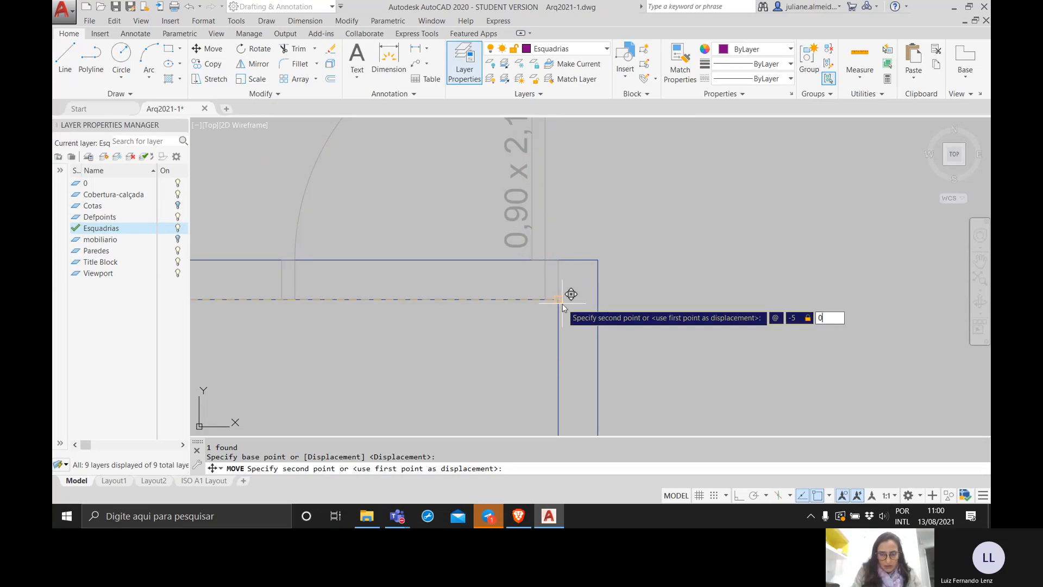
{"action": "key", "text": "Return"}
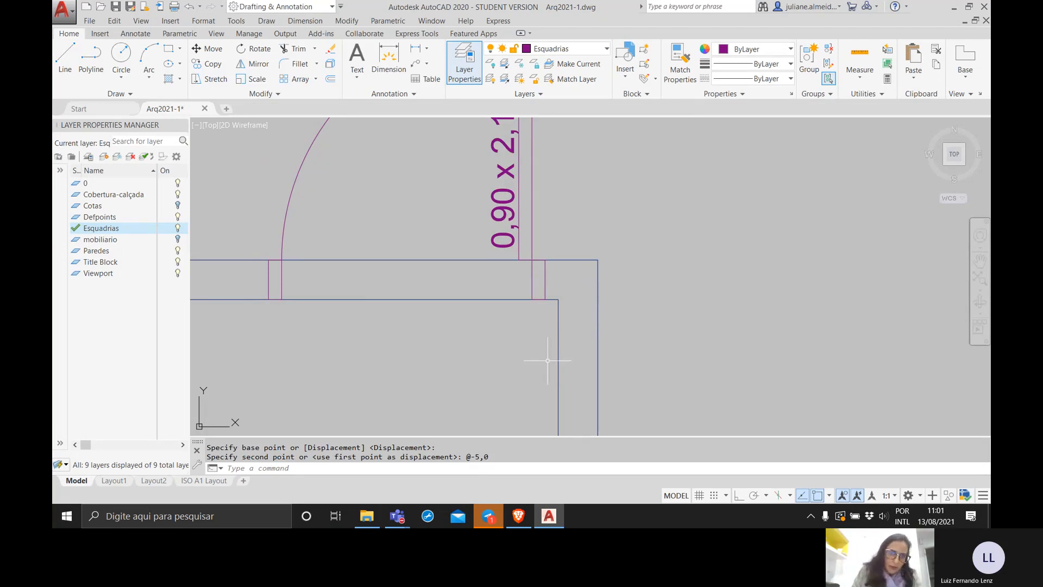
Step: Trim the wall lines that cross the opening of the 0,90 x 2,10 door in the Varanda's upper wall
{"action": "scroll", "coordinate": [524, 343], "scroll_direction": "down", "scroll_amount": 1}
{"action": "middle_click_drag", "start_coordinate": [522, 343], "coordinate": [558, 339]}
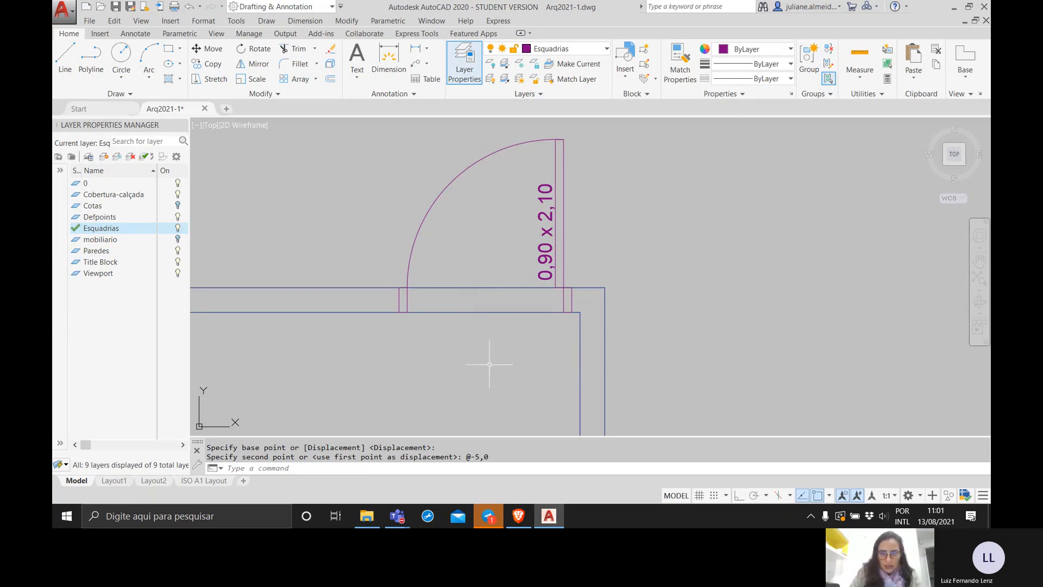
{"action": "scroll", "coordinate": [484, 363], "scroll_direction": "down", "scroll_amount": 2}
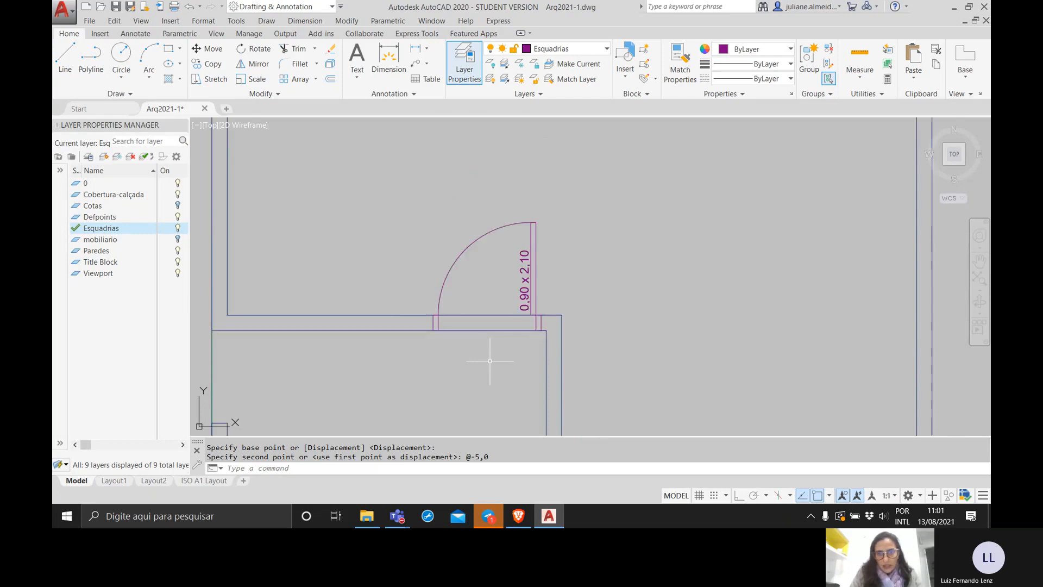
{"action": "scroll", "coordinate": [516, 347], "scroll_direction": "up", "scroll_amount": 2}
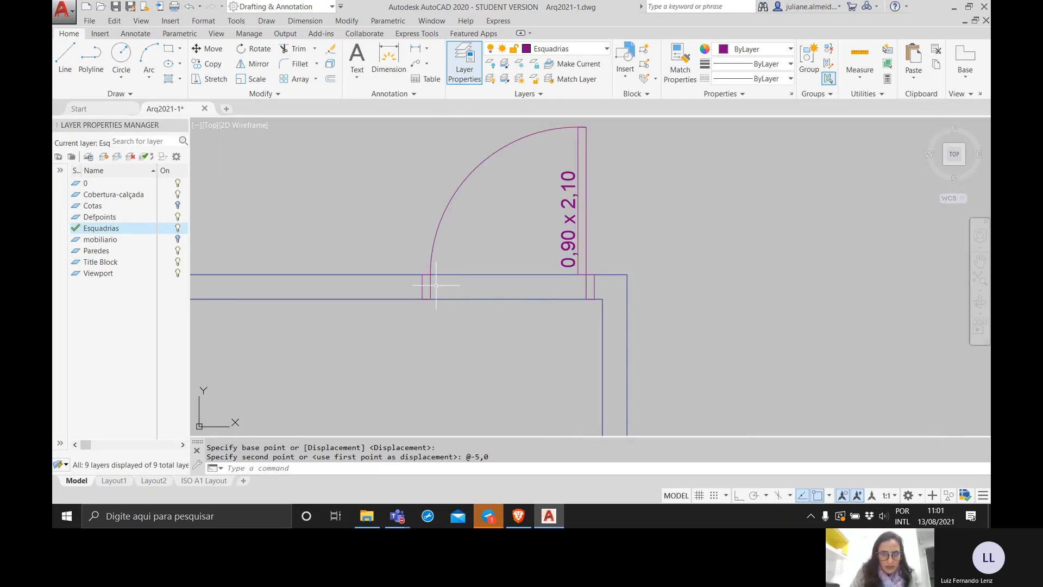
{"action": "scroll", "coordinate": [434, 280], "scroll_direction": "up", "scroll_amount": 4}
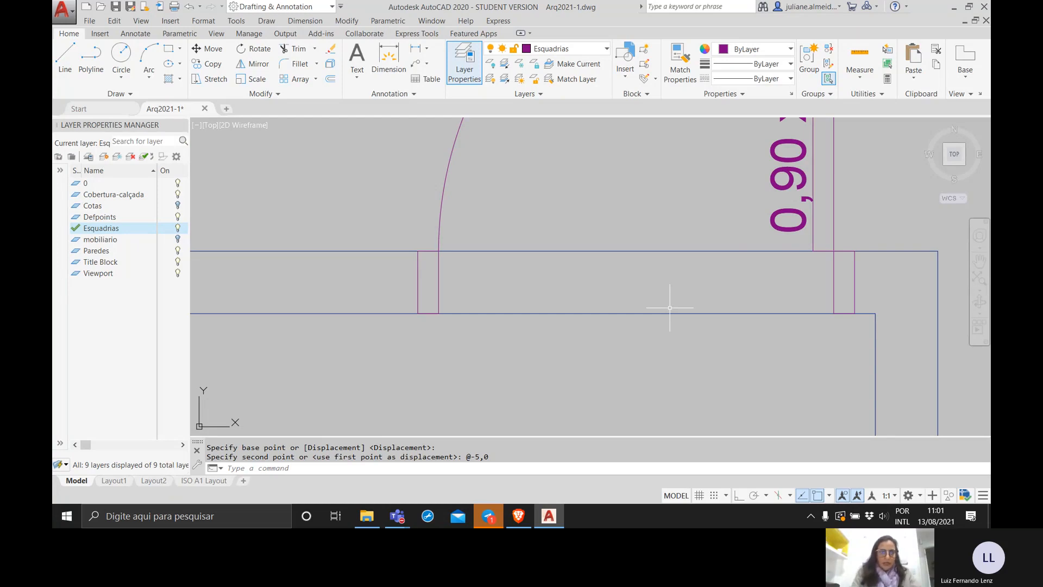
{"action": "scroll", "coordinate": [670, 308], "scroll_direction": "down", "scroll_amount": 4}
{"action": "middle_click_drag", "start_coordinate": [668, 302], "coordinate": [539, 319]}
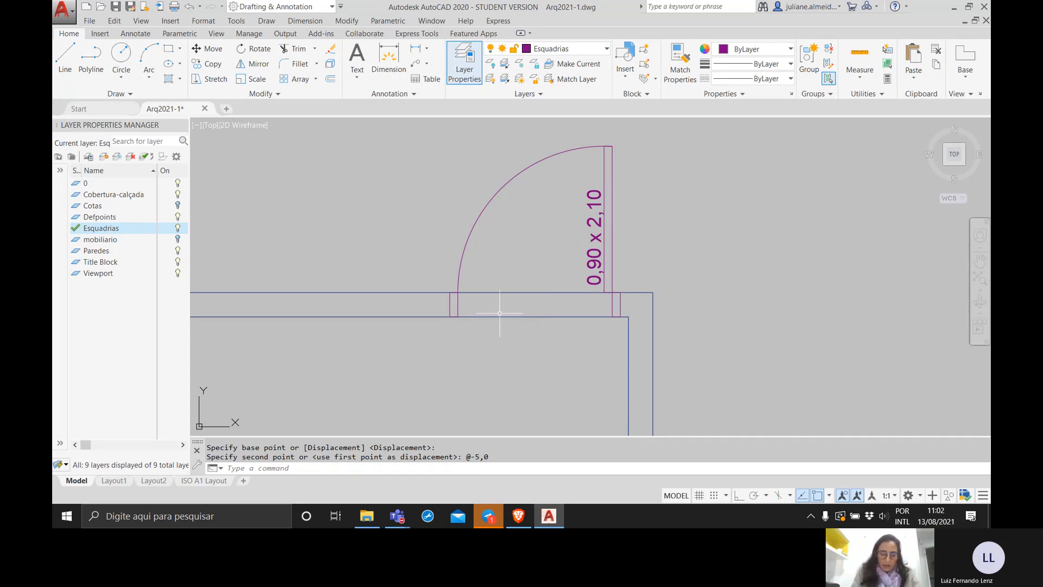
{"action": "type", "text": "trim"}
{"action": "key", "text": "Return"}
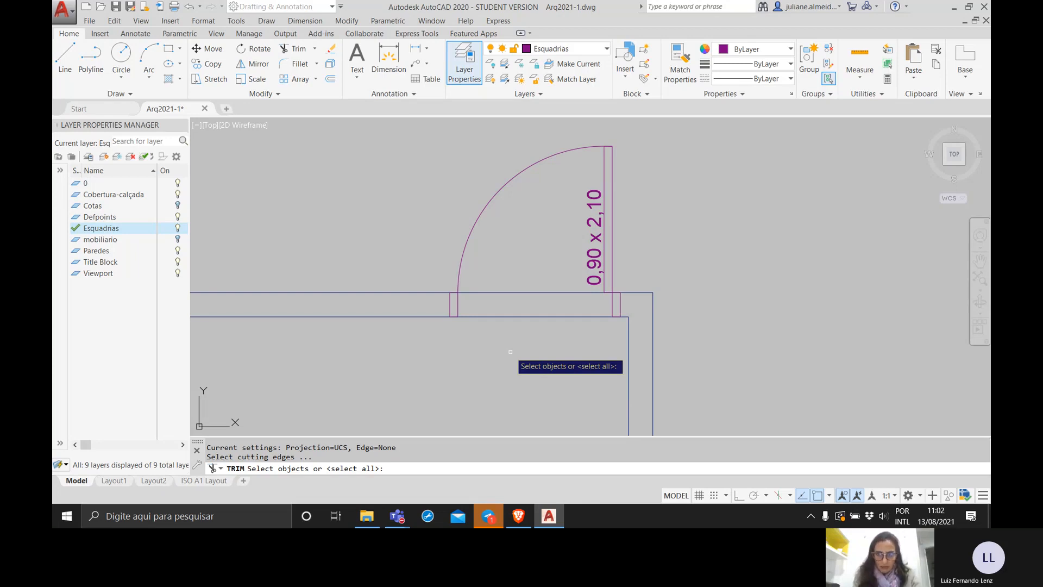
{"action": "left_click", "coordinate": [701, 337]}
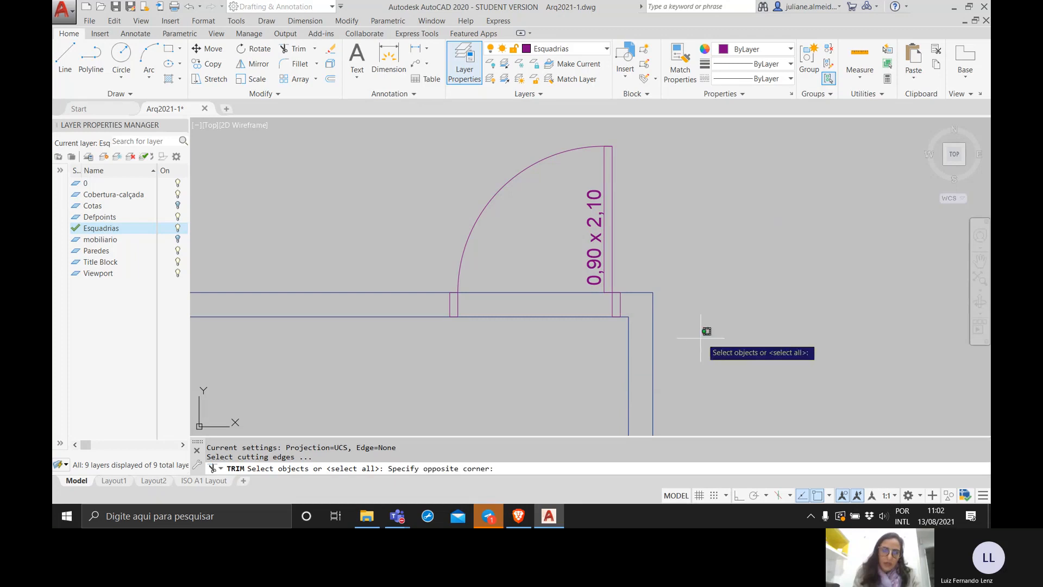
Step: Trim the upper wall line across the 0,90 x 2,10 door opening, using the door and surrounding walls as cutting edges
{"action": "left_click", "coordinate": [423, 220]}
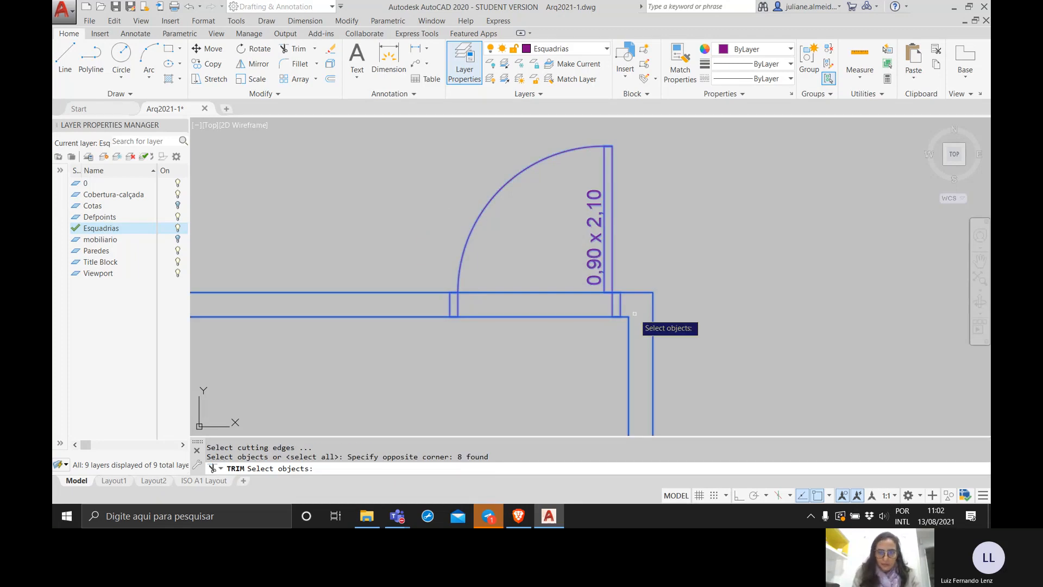
{"action": "left_click", "coordinate": [526, 339]}
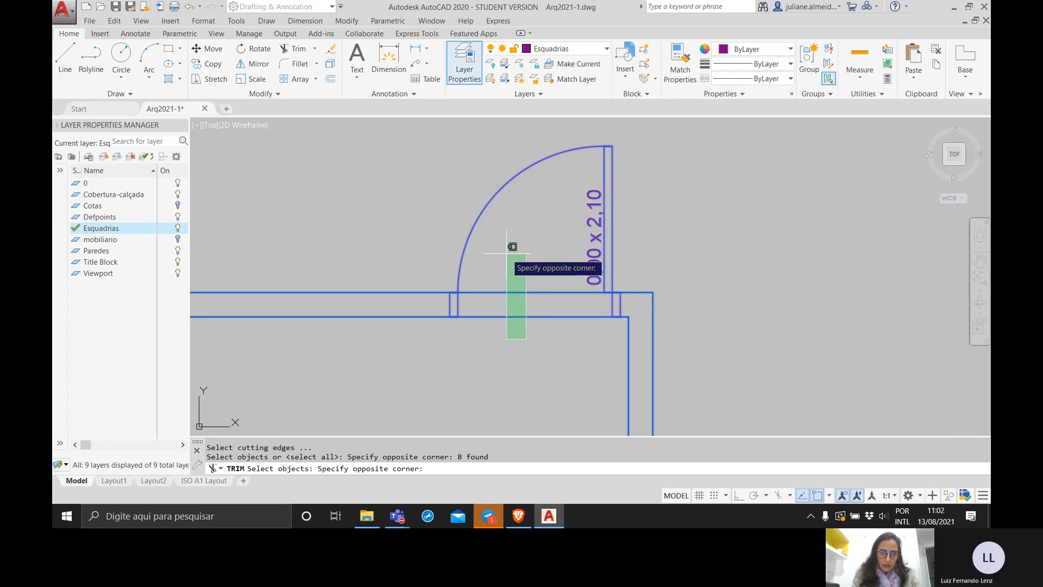
{"action": "left_click", "coordinate": [510, 383]}
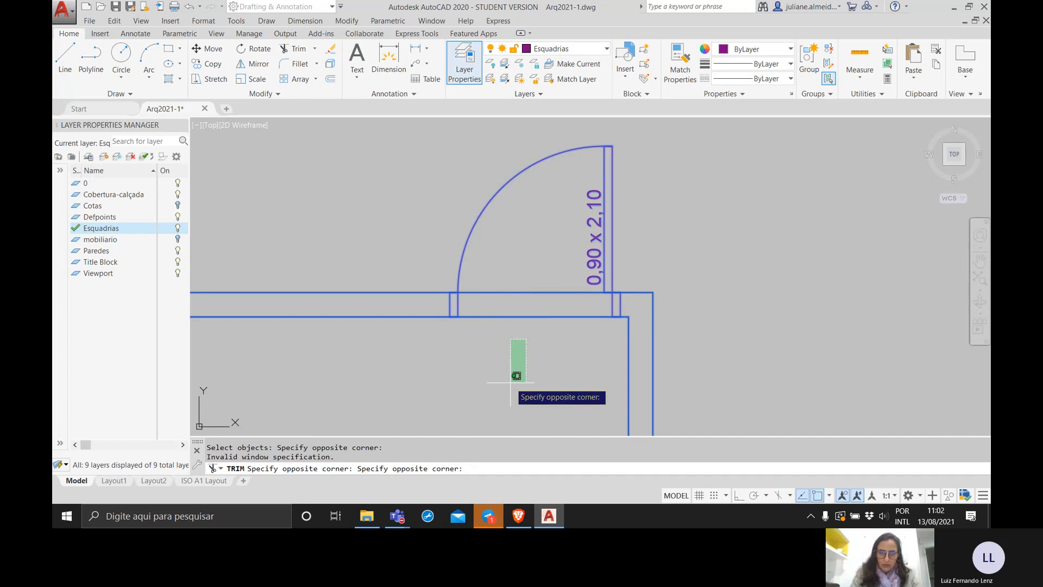
{"action": "key", "text": "Escape"}
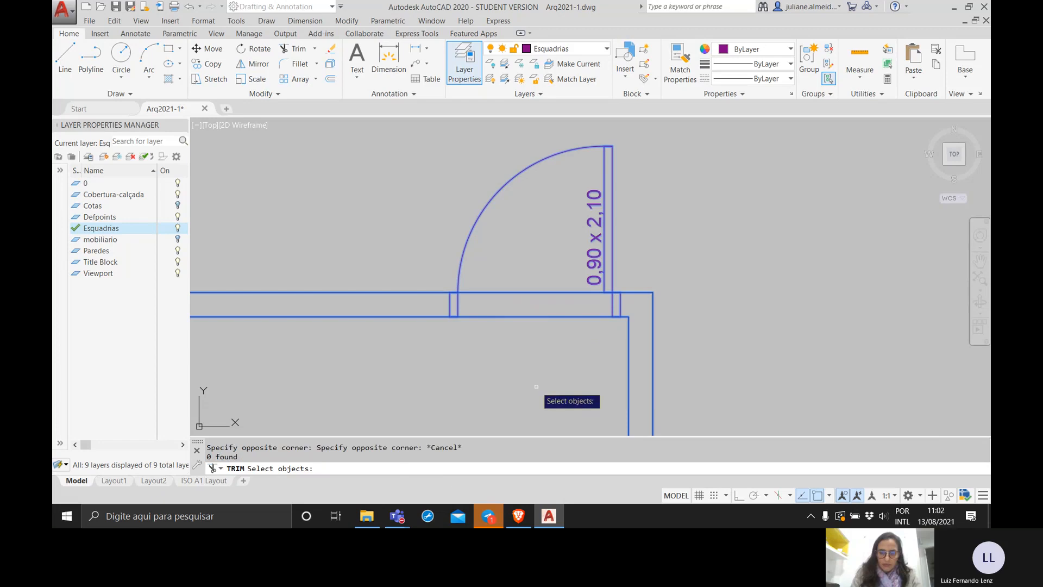
{"action": "key", "text": "Return"}
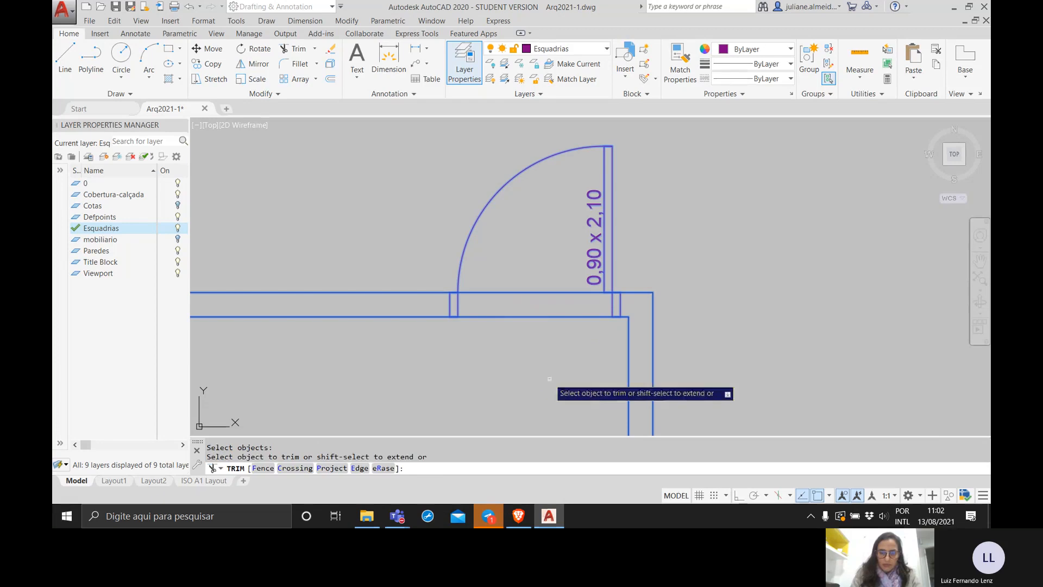
{"action": "left_click", "coordinate": [496, 291]}
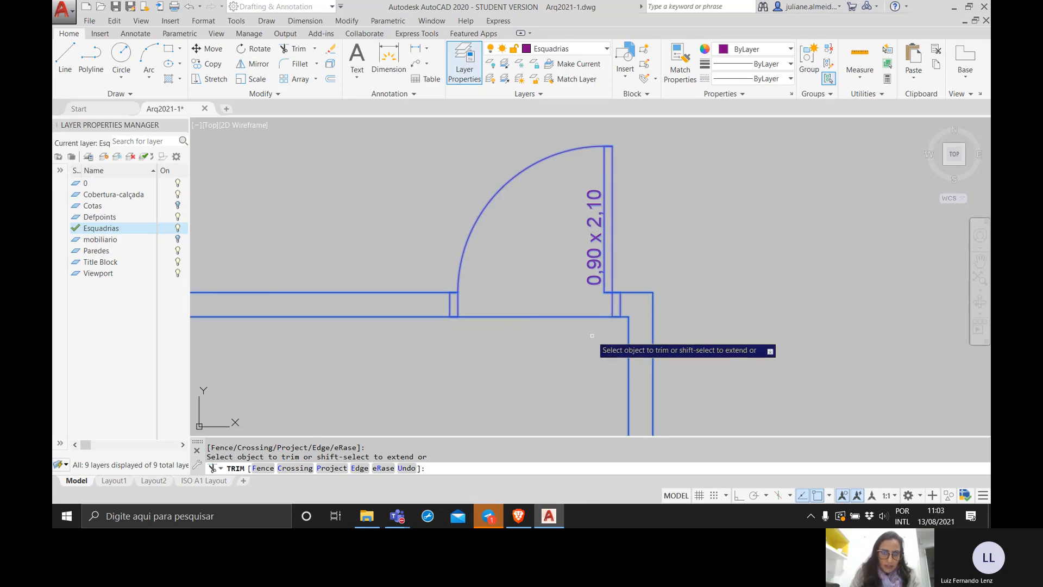
{"action": "key", "text": "Escape"}
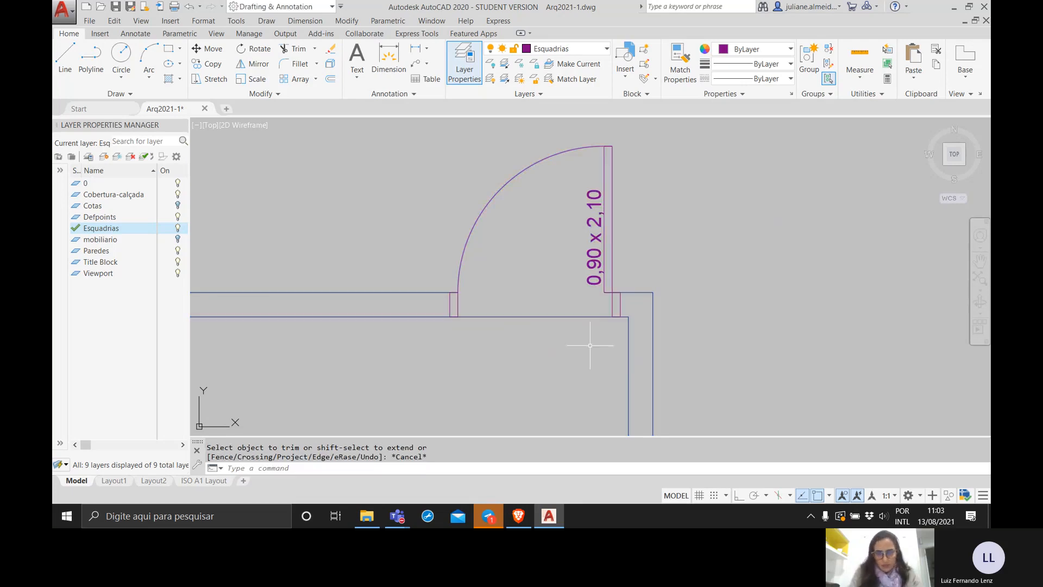
{"action": "type", "text": "line"}
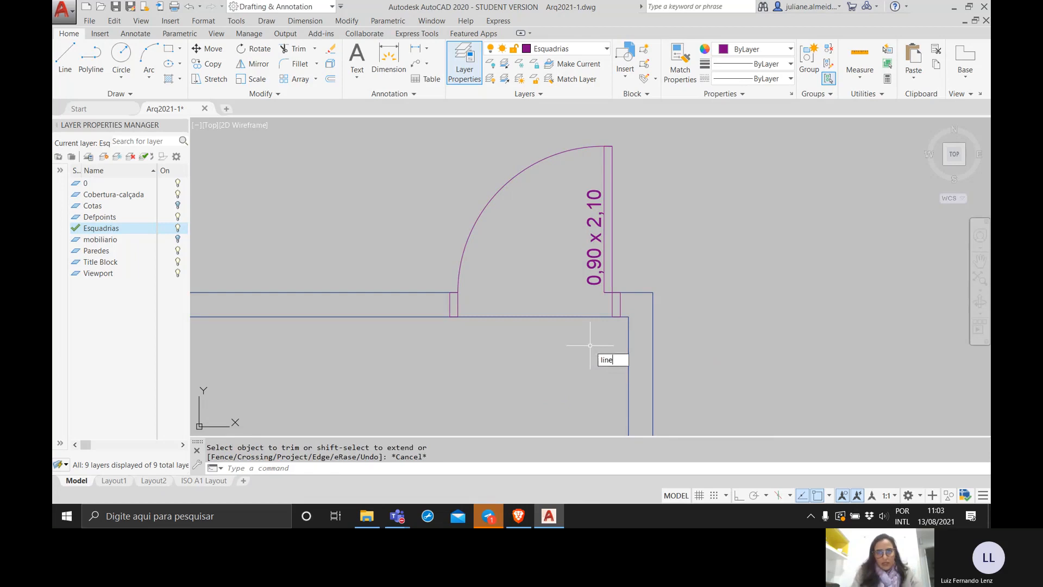
{"action": "key", "text": "Return"}
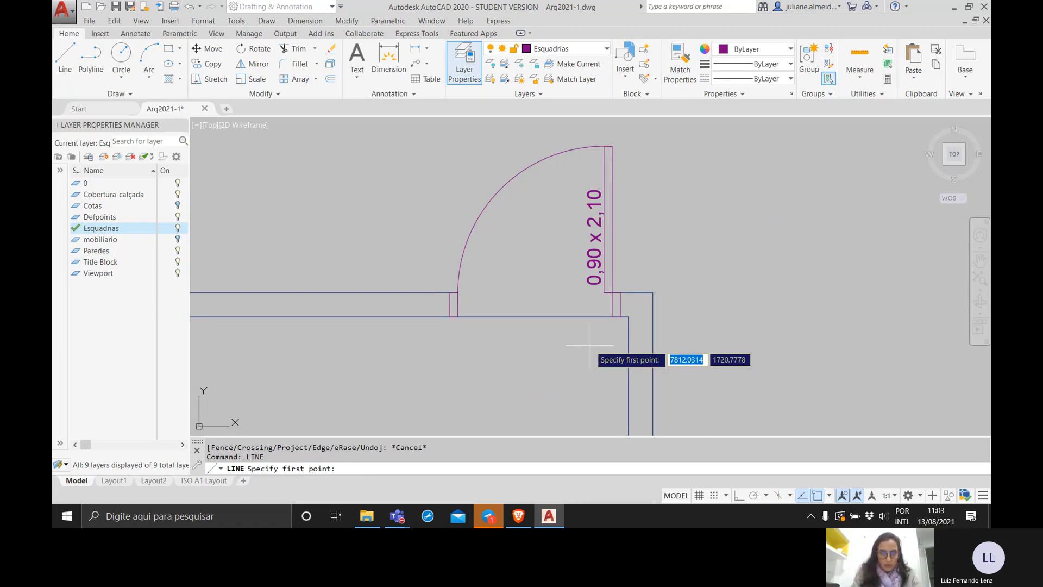
{"action": "left_click", "coordinate": [608, 318]}
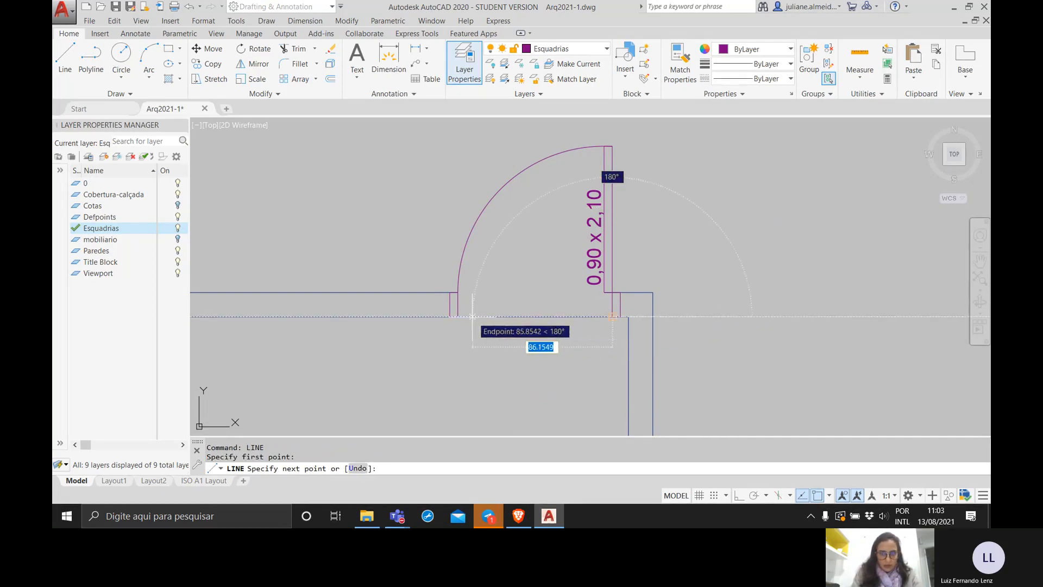
{"action": "key", "text": "Escape"}
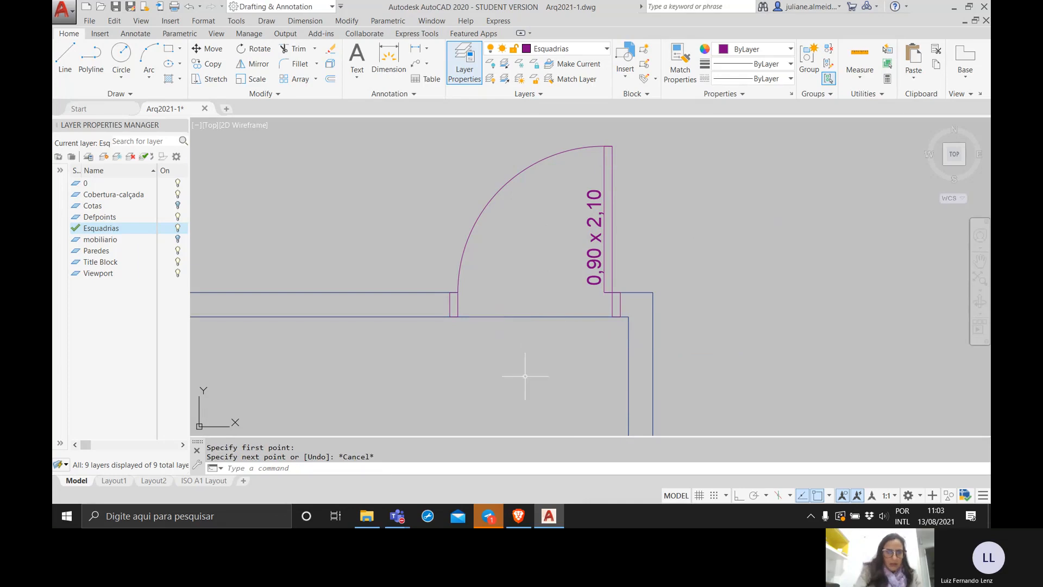
Step: Make Cobertura-calçada the current layer and draw a line across the door opening along the lower wall edge
{"action": "left_click", "coordinate": [565, 48]}
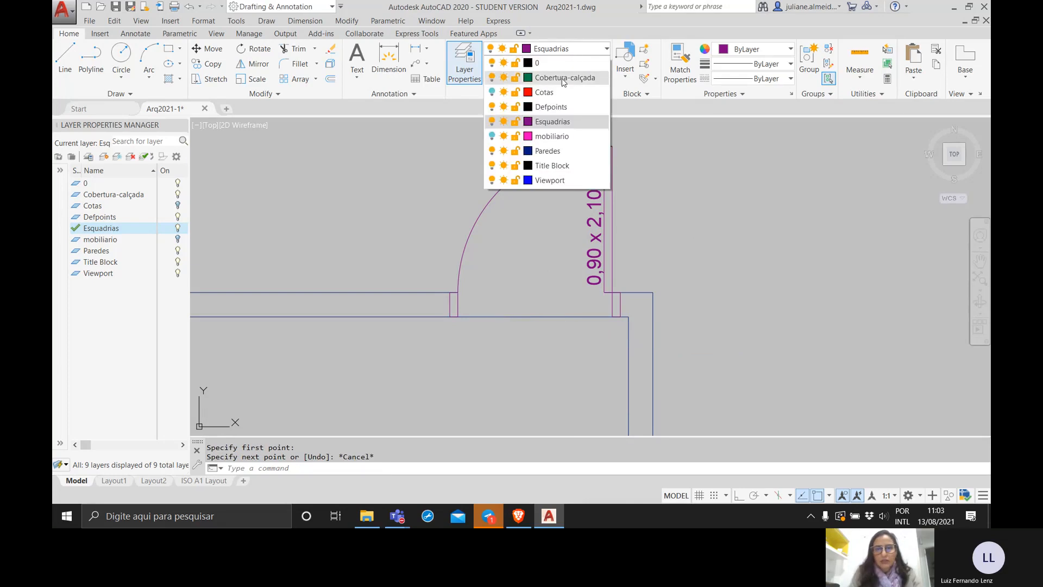
{"action": "left_click", "coordinate": [554, 75]}
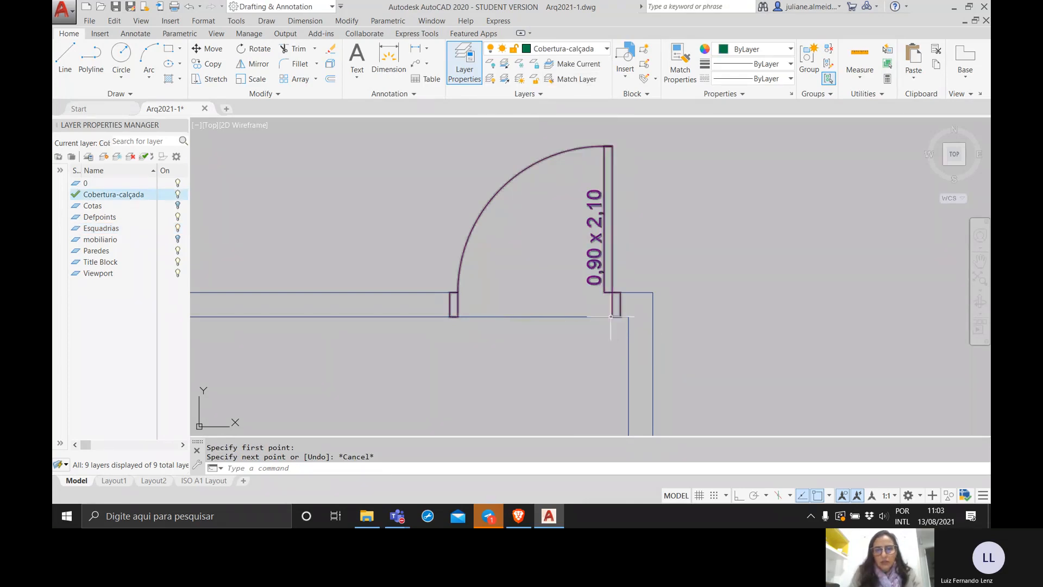
{"action": "key", "text": "l"}
{"action": "key", "text": "Return"}
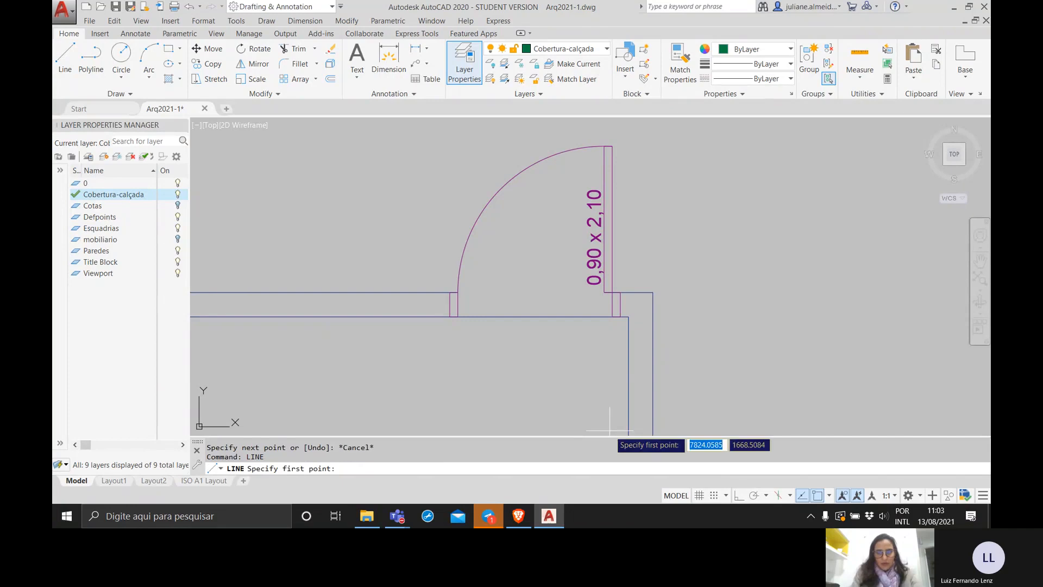
{"action": "left_click", "coordinate": [613, 316]}
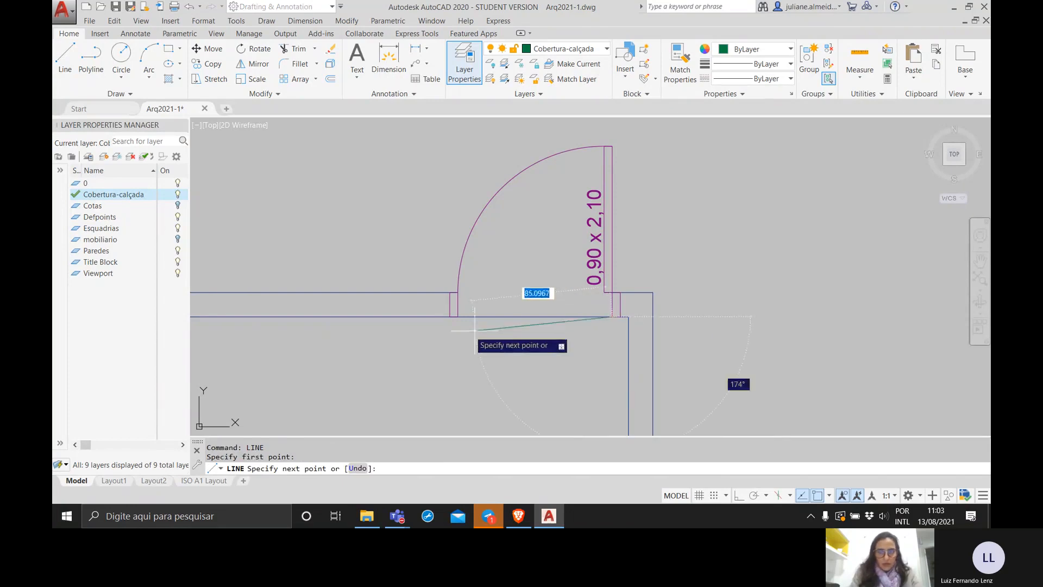
{"action": "left_click", "coordinate": [454, 316]}
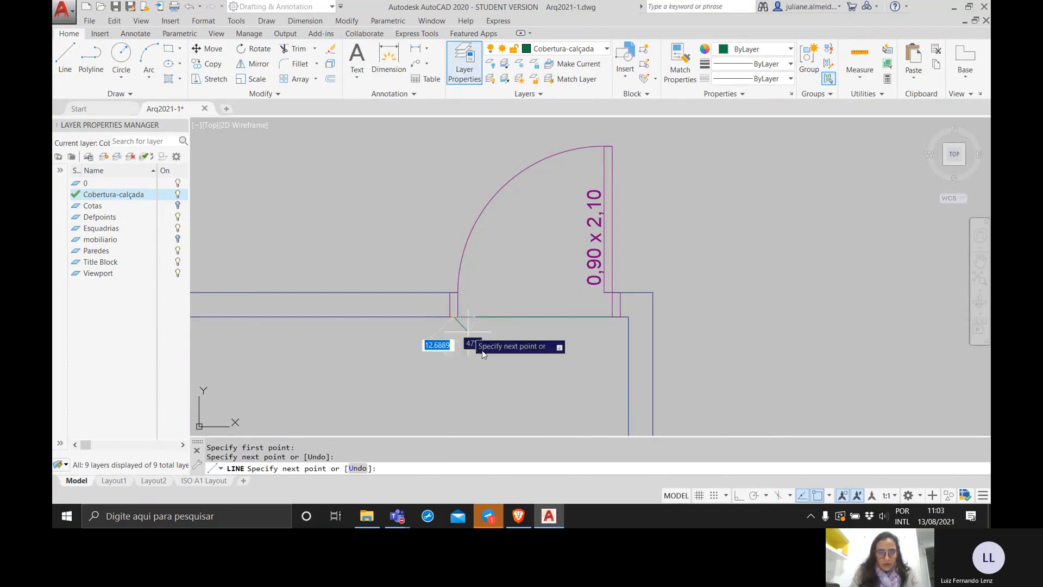
{"action": "key", "text": "Return"}
{"action": "scroll", "coordinate": [520, 321], "scroll_direction": "up", "scroll_amount": 3}
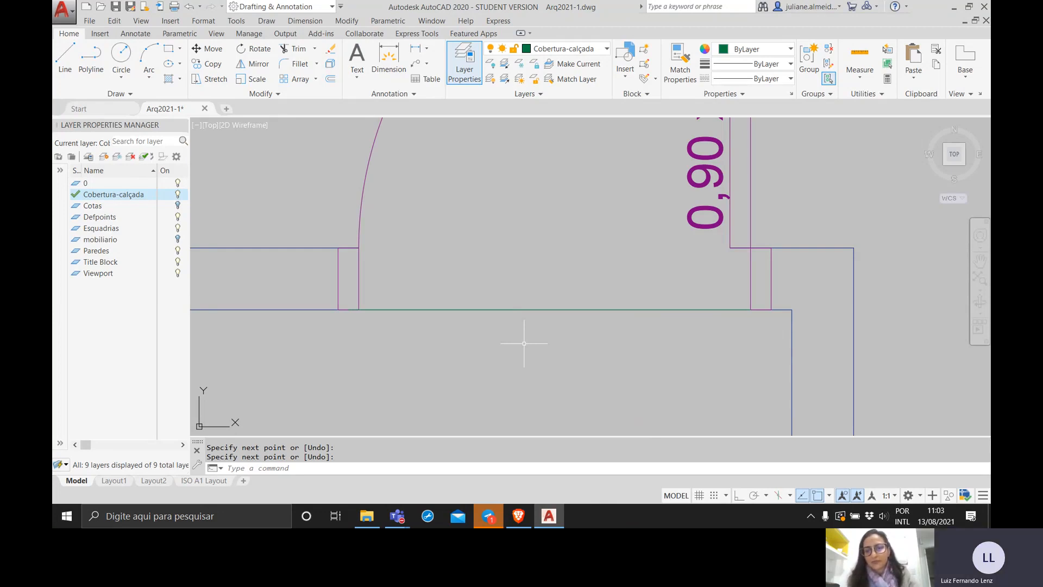
{"action": "scroll", "coordinate": [524, 343], "scroll_direction": "down", "scroll_amount": 3}
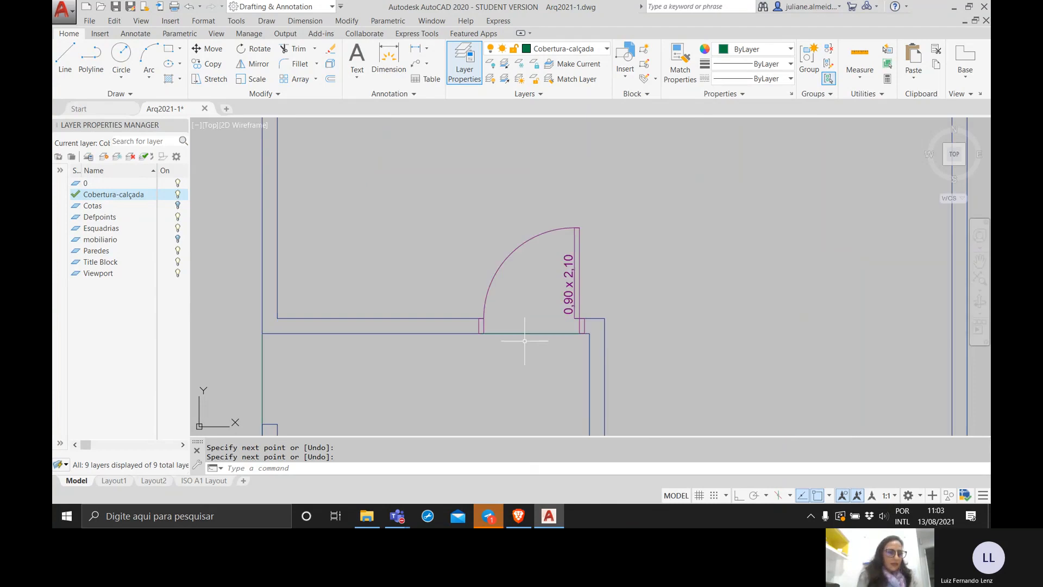
Step: Switch to the Microsoft Teams meeting window and check its sharing controls
{"action": "mouse_move", "coordinate": [397, 515]}
{"action": "left_click", "coordinate": [413, 483]}
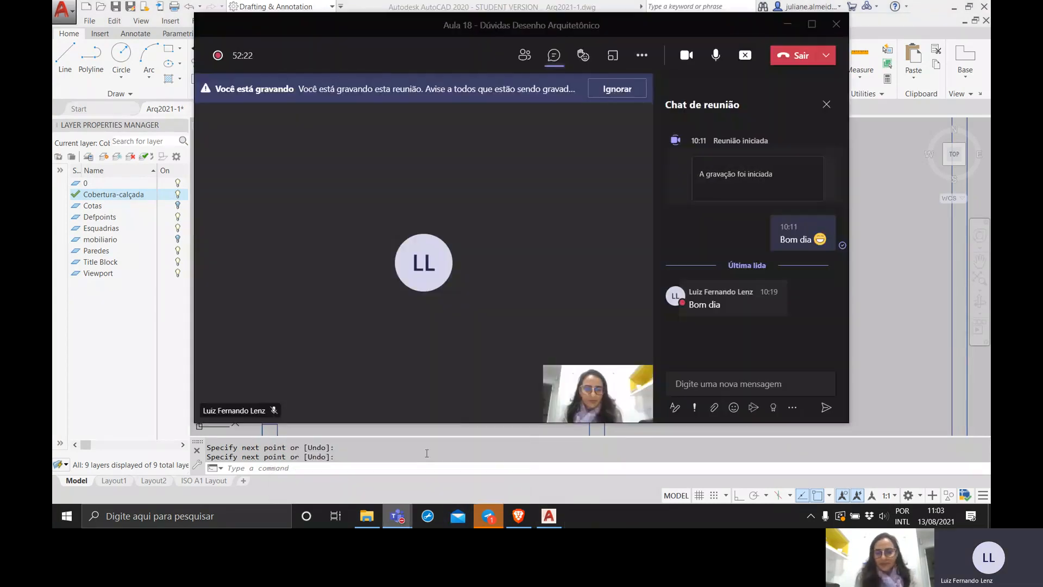
{"action": "left_click", "coordinate": [744, 55]}
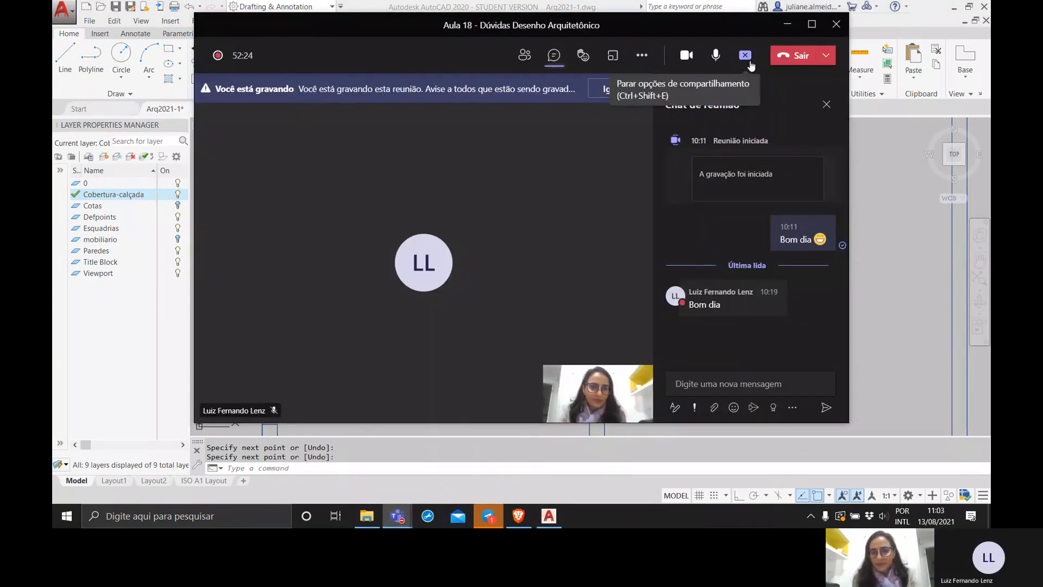
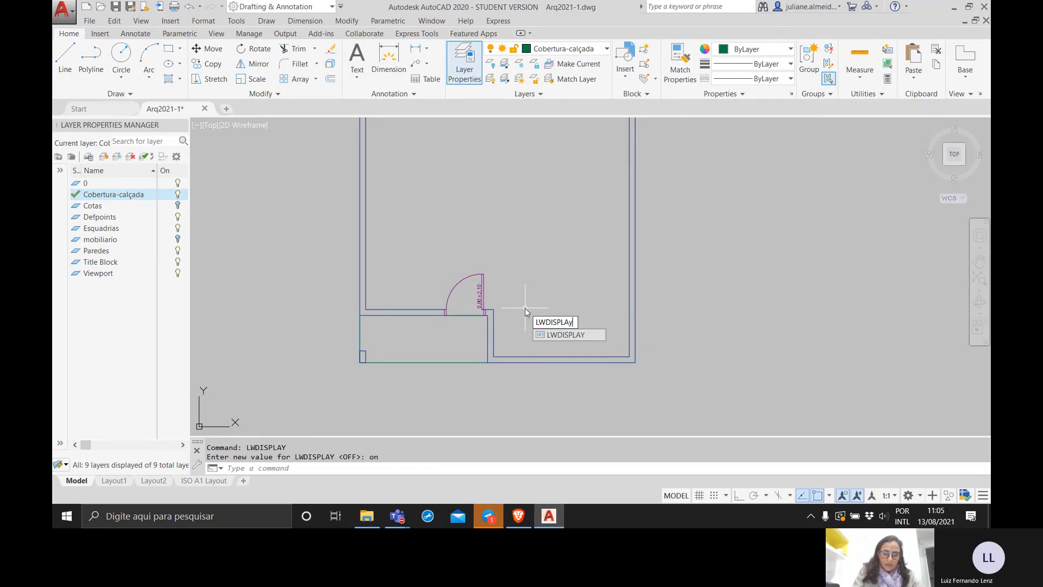
Step: Set the LWDISPLAY variable to on to show lineweights in the drawing
{"action": "key", "text": "Return"}
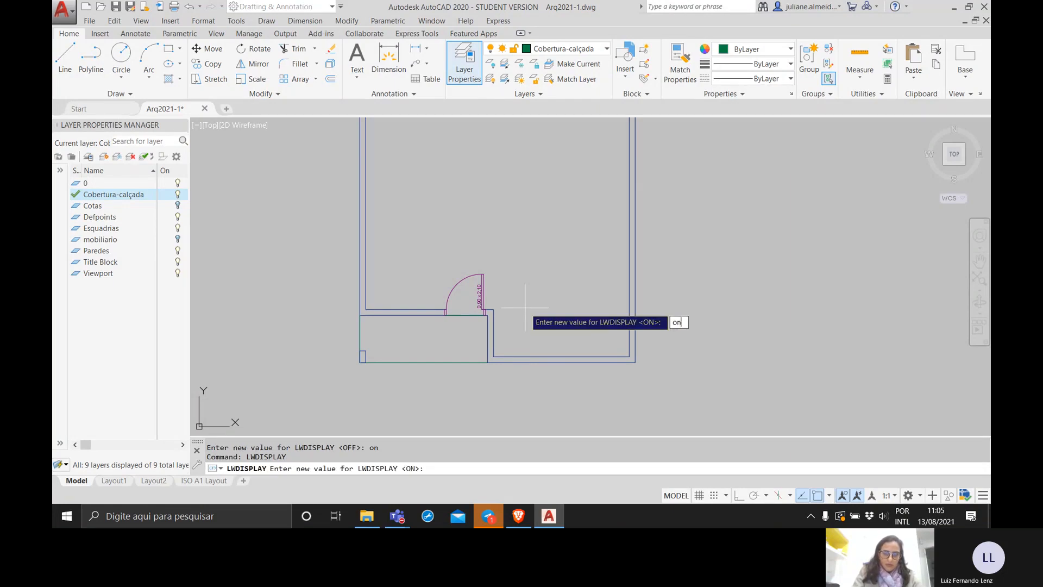
{"action": "key", "text": "Return"}
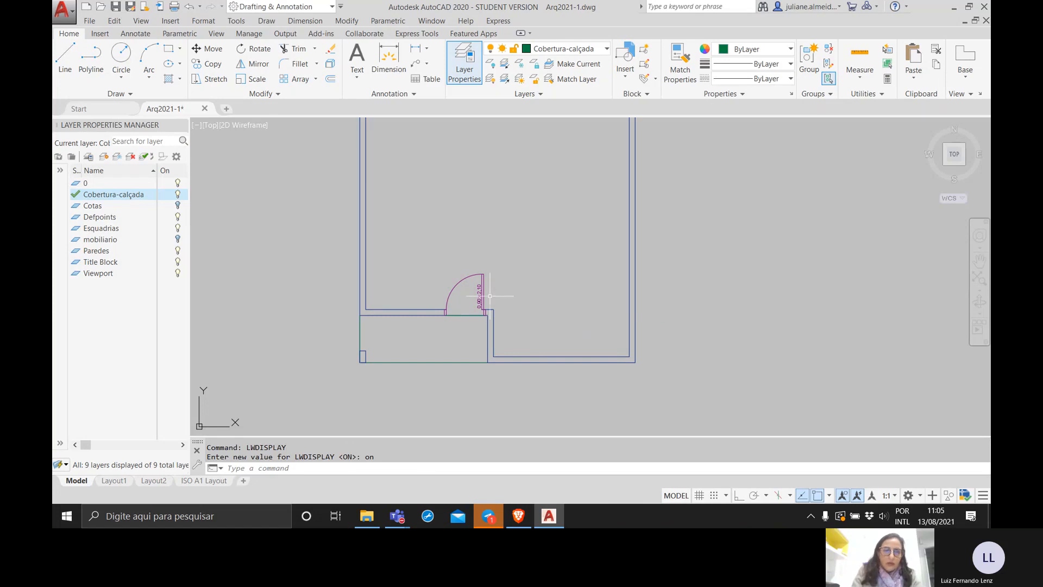
{"action": "type", "text": "Lvi"}
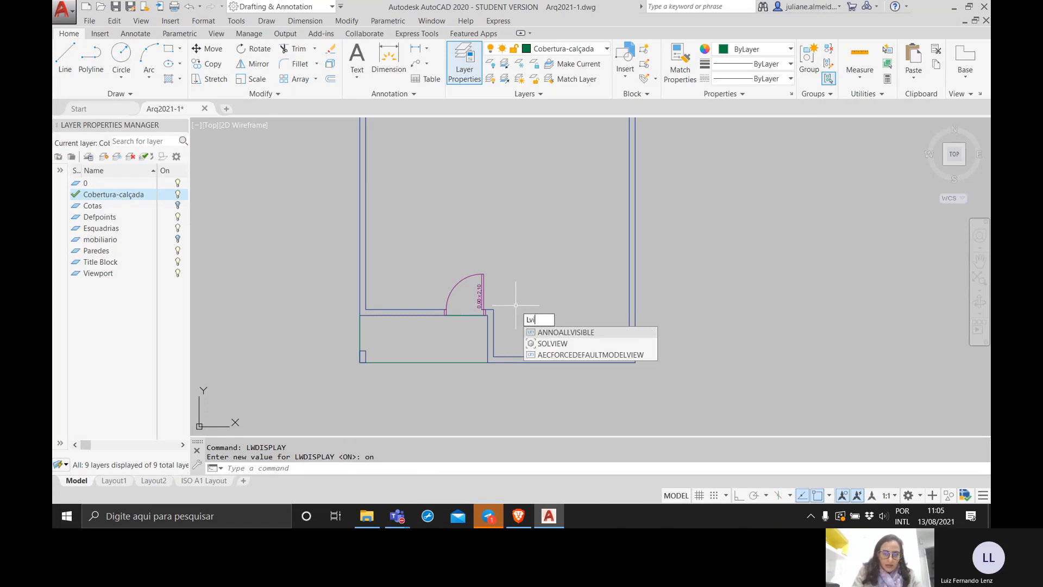
{"action": "type", "text": "ew"}
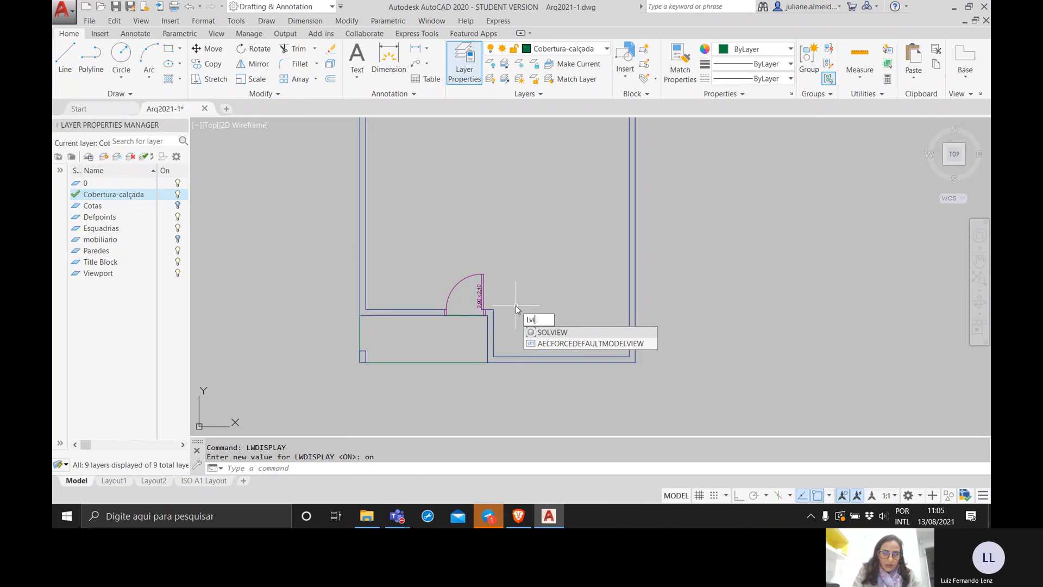
{"action": "key", "text": "BackSpace"}
{"action": "key", "text": "BackSpace"}
{"action": "key", "text": "BackSpace"}
{"action": "key", "text": "BackSpace"}
{"action": "key", "text": "BackSpace"}
{"action": "key", "text": "Escape"}
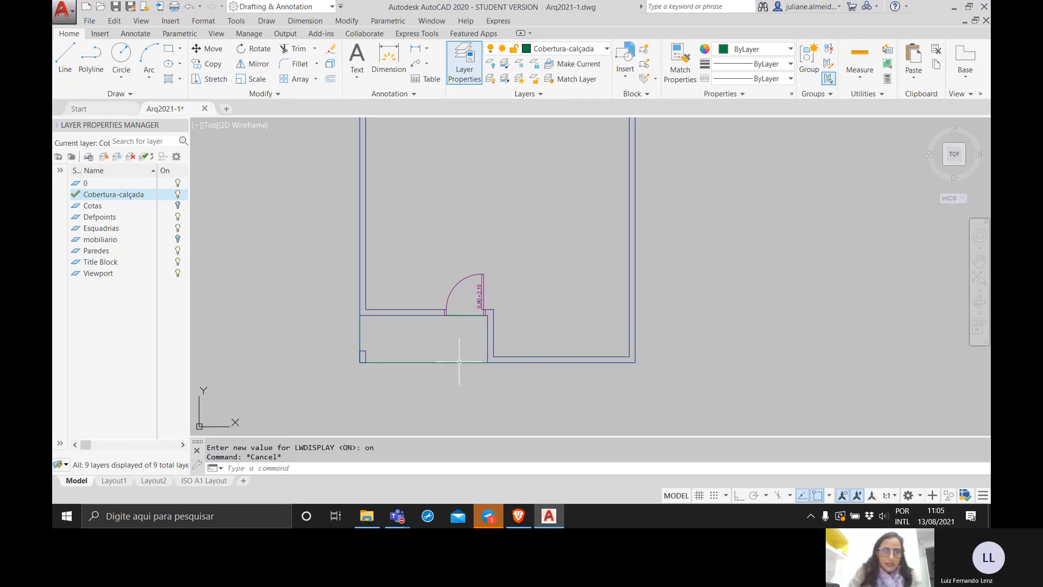
Step: Reopen the Layer Properties Manager and undock it as a floating palette over the drawing
{"action": "left_click", "coordinate": [445, 80]}
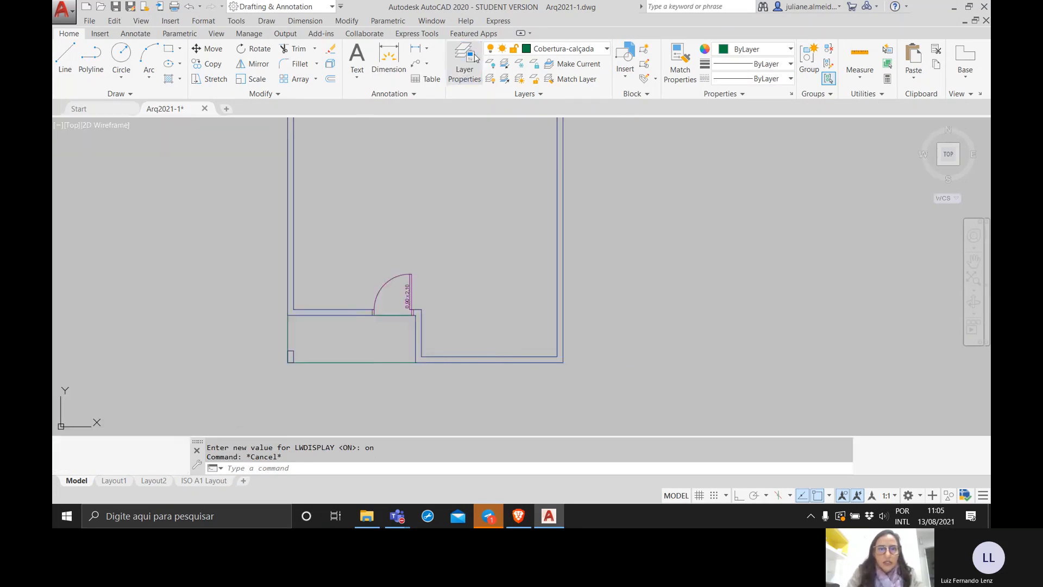
{"action": "left_click", "coordinate": [446, 81]}
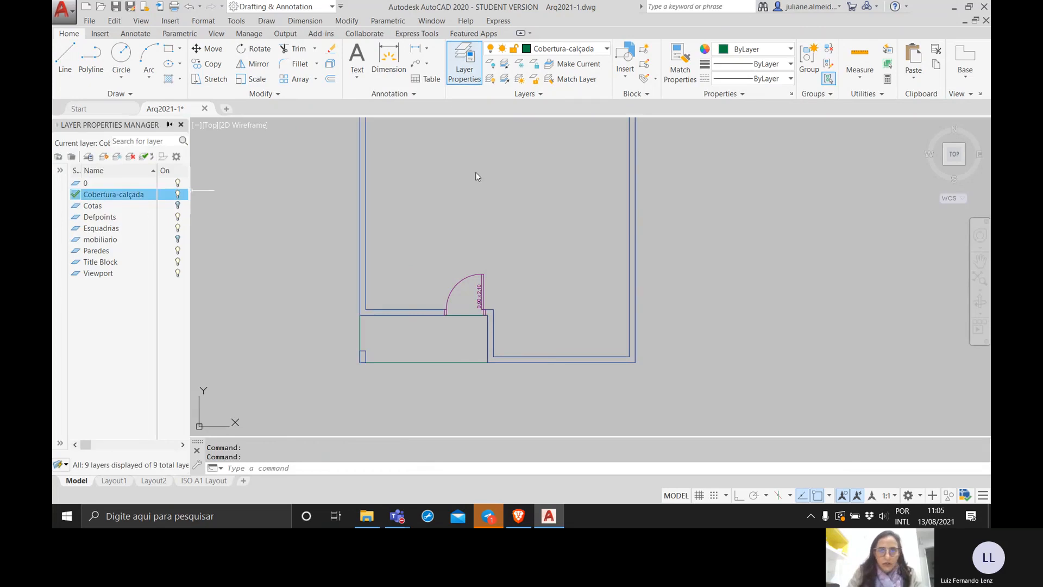
{"action": "left_click_drag", "start_coordinate": [476, 177], "coordinate": [476, 176]}
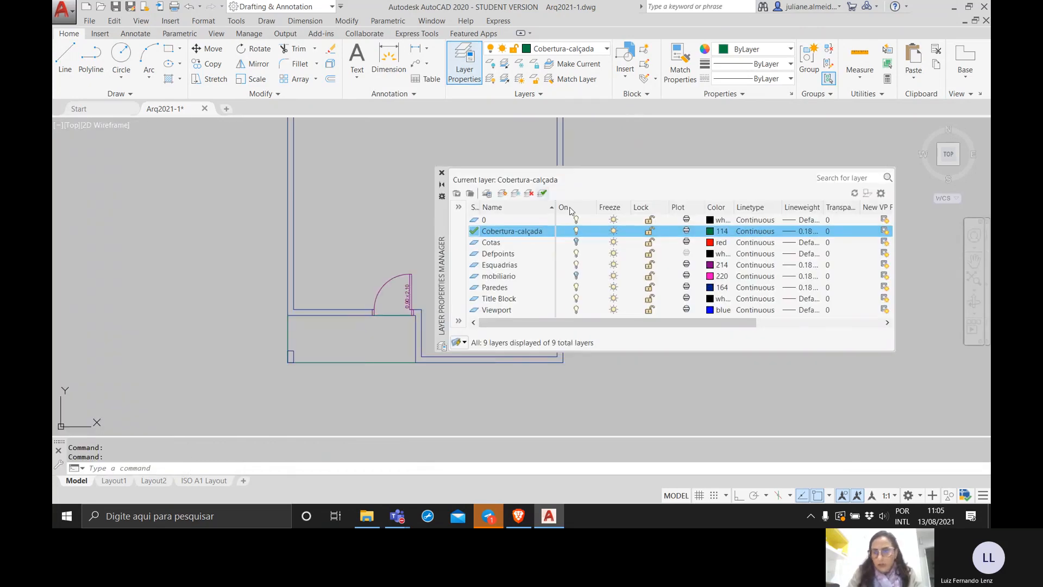
Step: Set the lineweight of the Paredes layer to 0.60 mm
{"action": "left_click", "coordinate": [809, 288]}
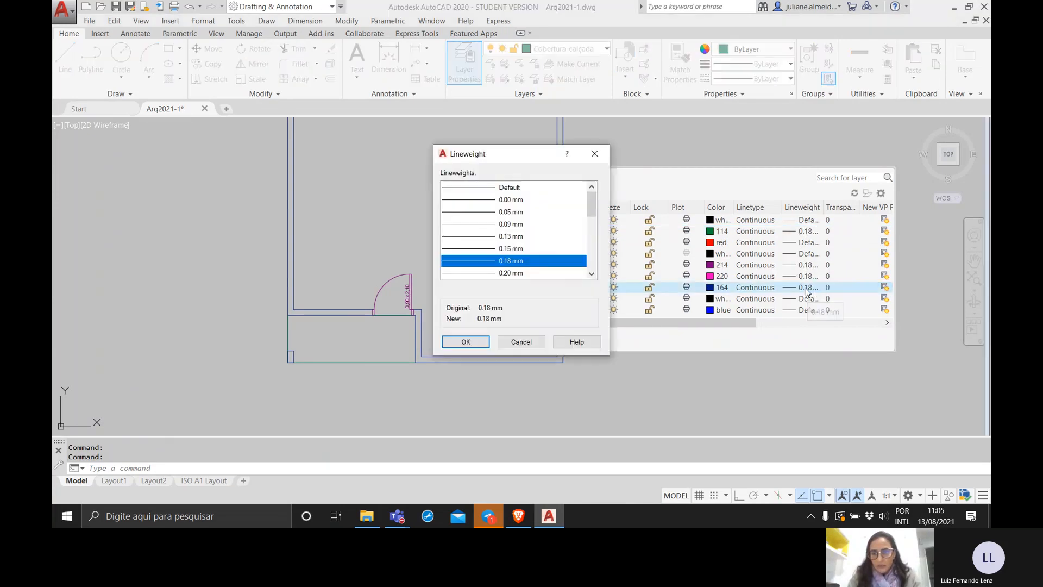
{"action": "scroll", "coordinate": [593, 258], "scroll_direction": "down", "scroll_amount": 3}
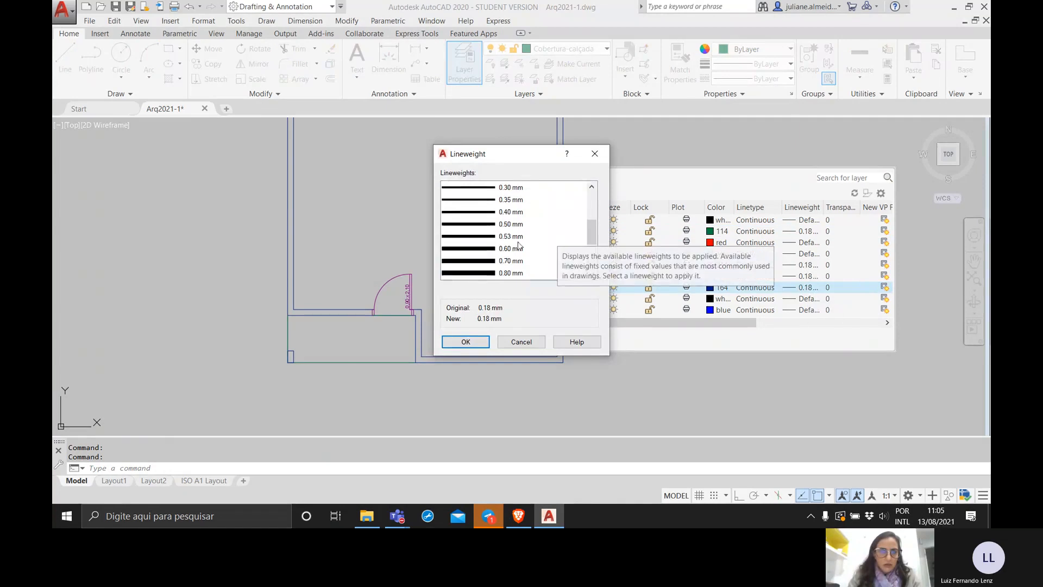
{"action": "left_click", "coordinate": [516, 249]}
{"action": "left_click", "coordinate": [466, 341]}
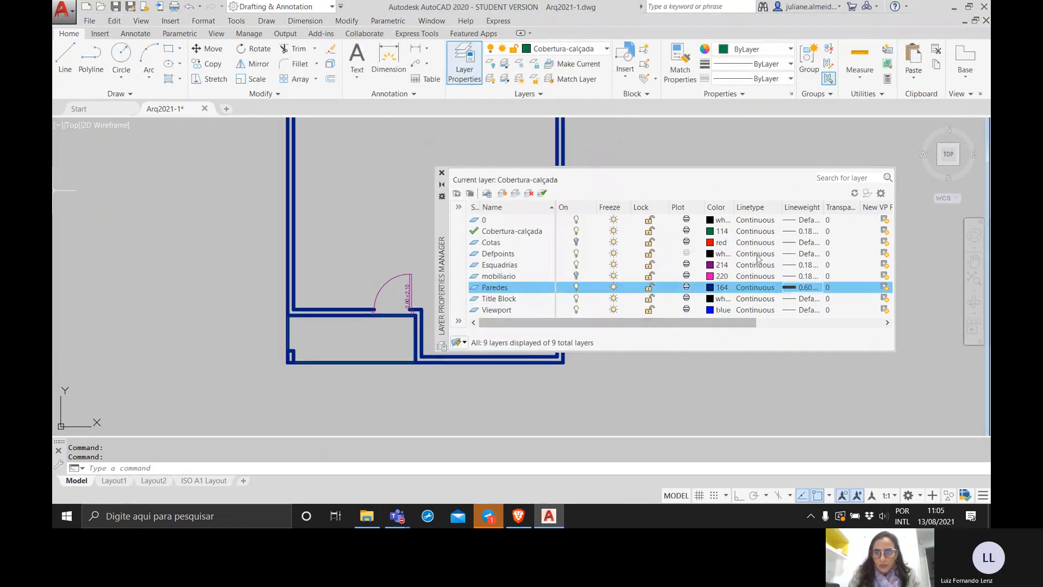
Step: Set the lineweight of the Esquadrias layer to 0.20 mm
{"action": "left_click", "coordinate": [809, 265]}
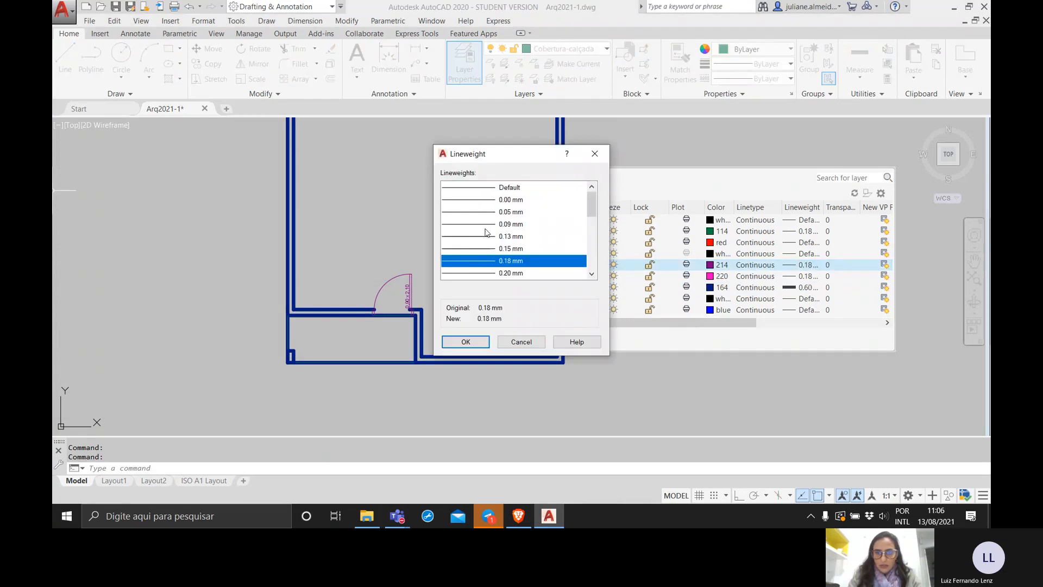
{"action": "left_click", "coordinate": [480, 272]}
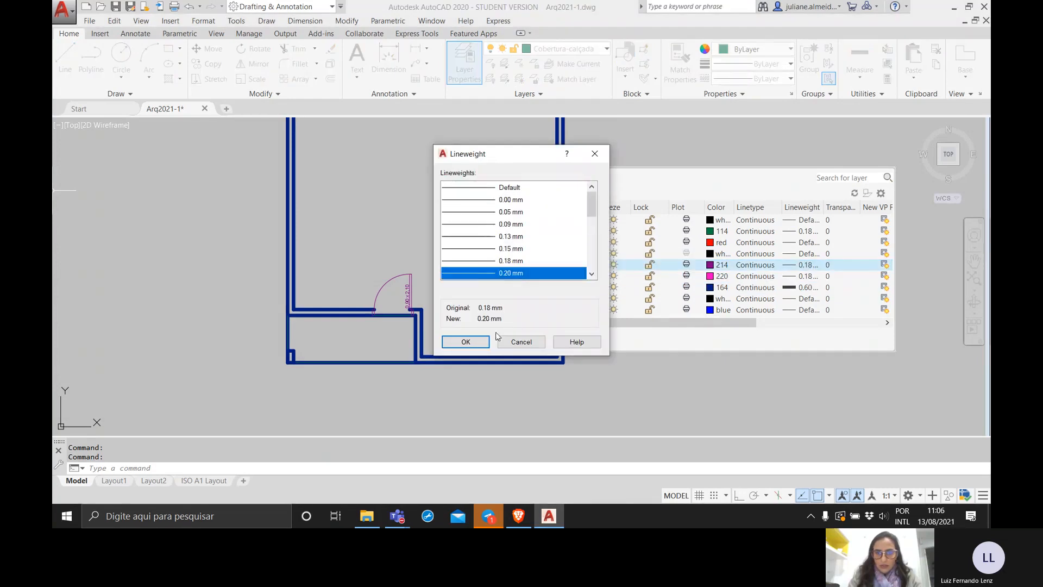
{"action": "left_click", "coordinate": [473, 341]}
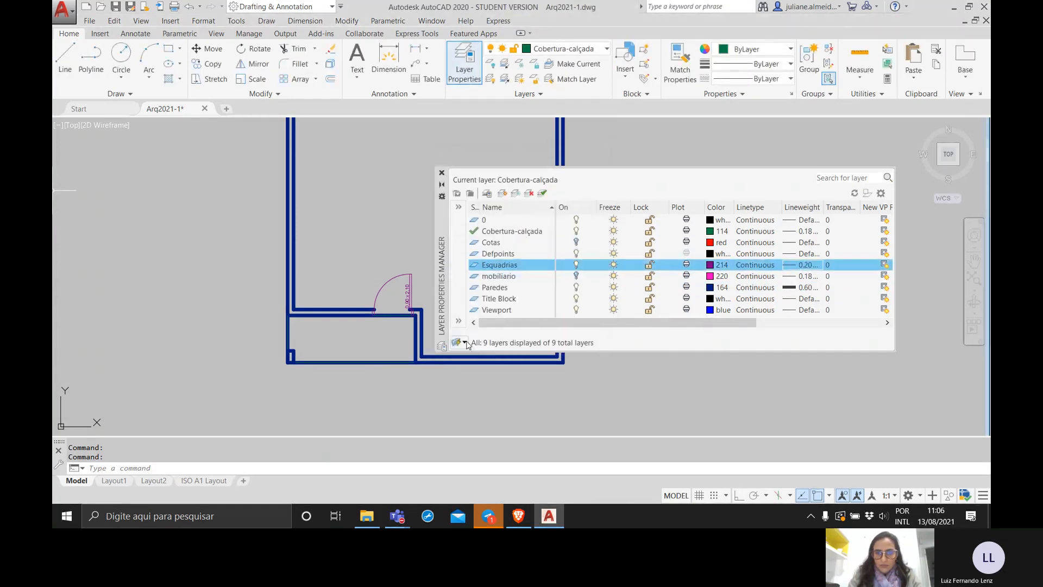
Step: Set the lineweight of the Esquadrias layer to 0.30 mm and close the Layer Properties Manager
{"action": "left_click", "coordinate": [804, 266]}
{"action": "scroll", "coordinate": [497, 256], "scroll_direction": "down", "scroll_amount": 1}
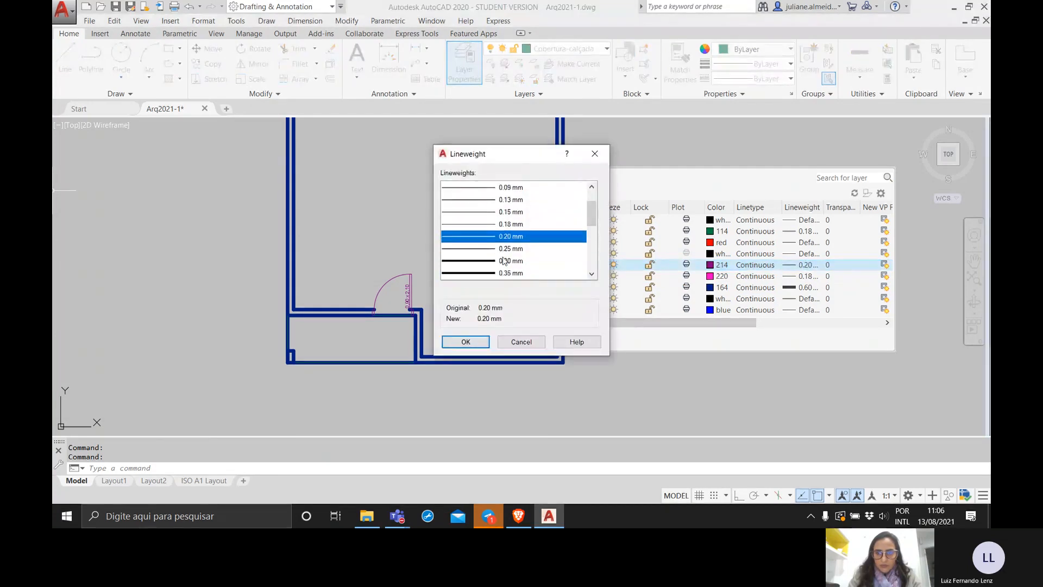
{"action": "left_click", "coordinate": [498, 262]}
{"action": "left_click", "coordinate": [460, 342]}
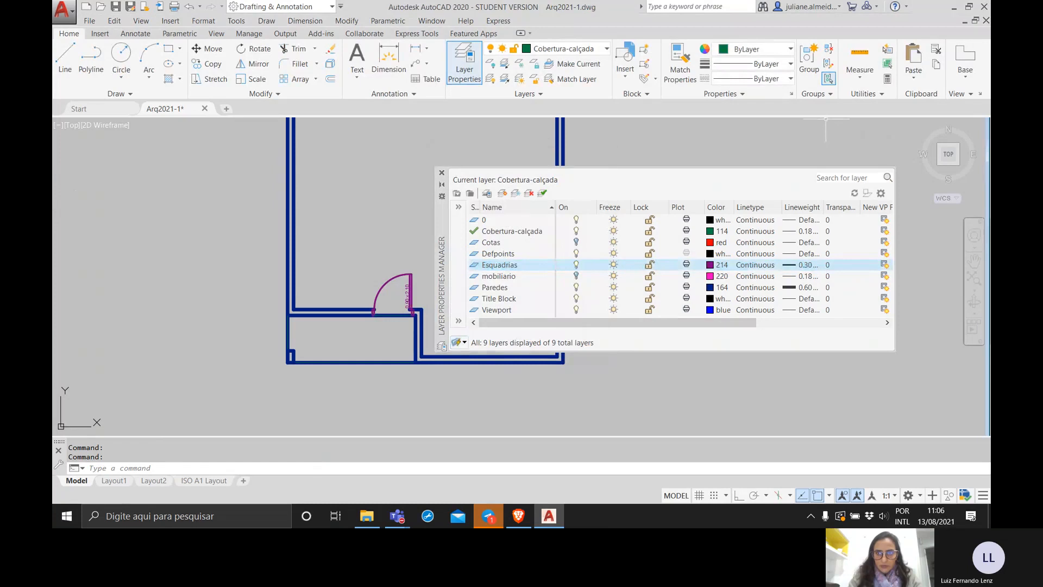
{"action": "left_click", "coordinate": [808, 121]}
{"action": "key", "text": "Escape"}
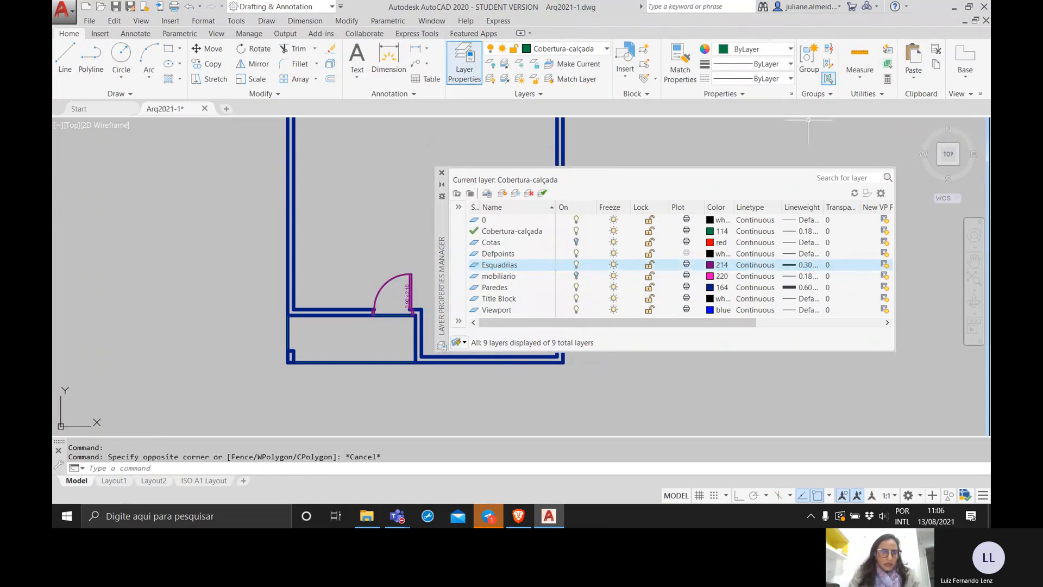
{"action": "left_click", "coordinate": [441, 174]}
Step: Check the layer of the threshold line across the door opening and review the layer list's lineweights
{"action": "scroll", "coordinate": [396, 326], "scroll_direction": "up", "scroll_amount": 6}
{"action": "middle_click_drag", "start_coordinate": [392, 310], "coordinate": [458, 257]}
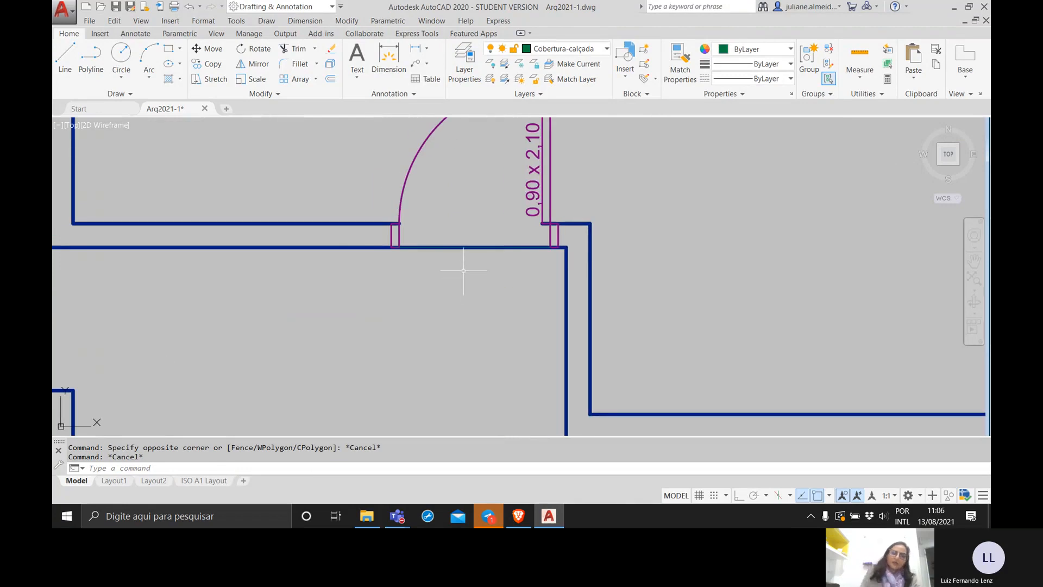
{"action": "left_click", "coordinate": [495, 247]}
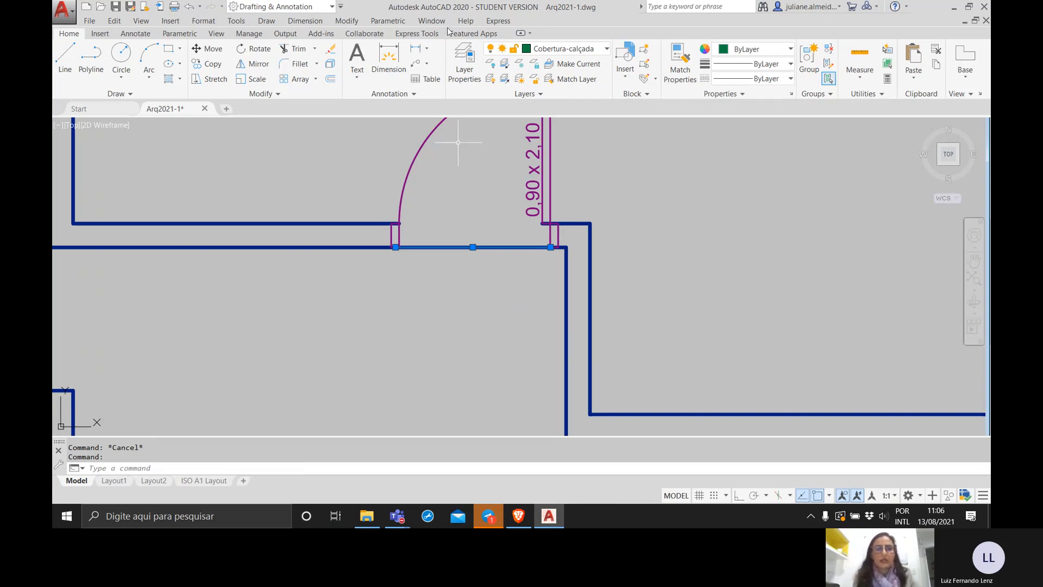
{"action": "left_click", "coordinate": [465, 69]}
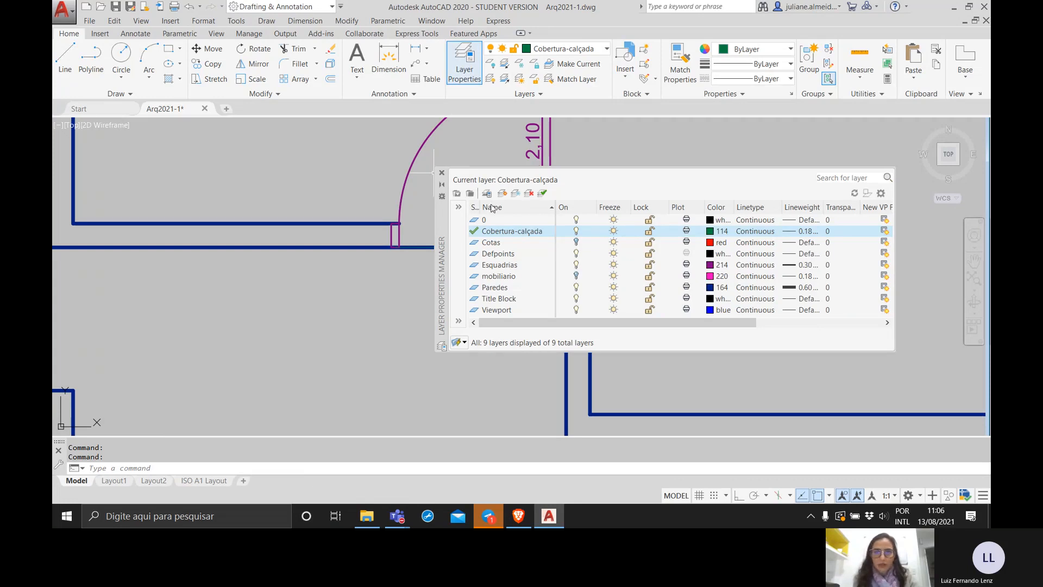
{"action": "left_click", "coordinate": [443, 174]}
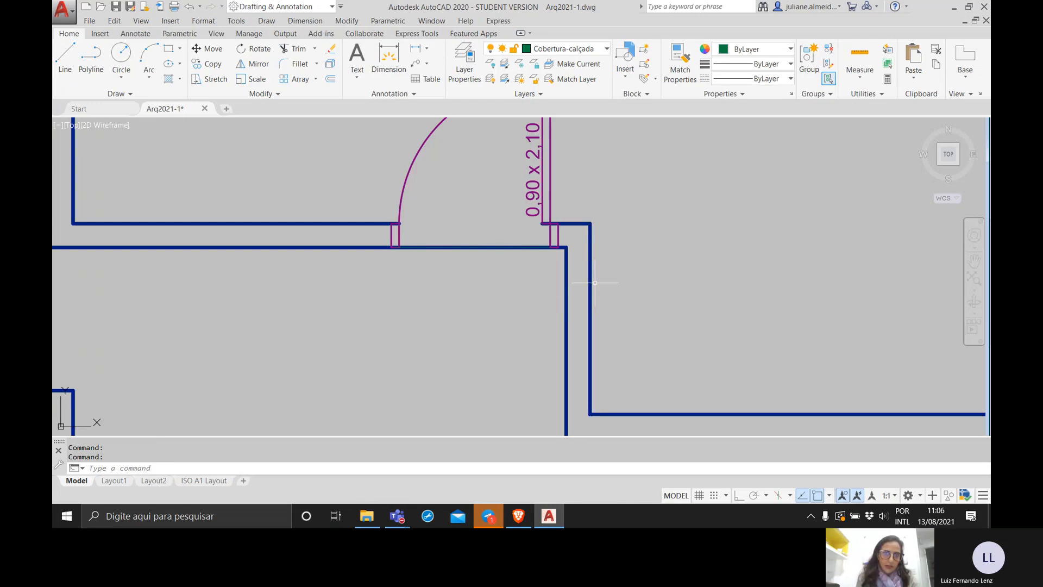
Step: Move the green threshold line out of the door opening into the empty porch area below the wall
{"action": "left_click", "coordinate": [421, 248]}
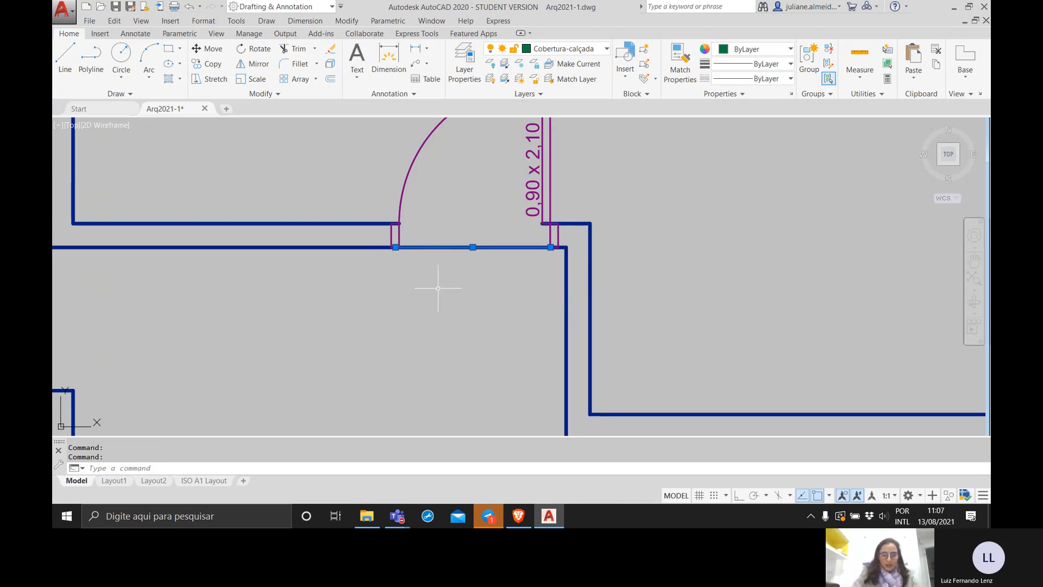
{"action": "type", "text": "move"}
{"action": "key", "text": "Return"}
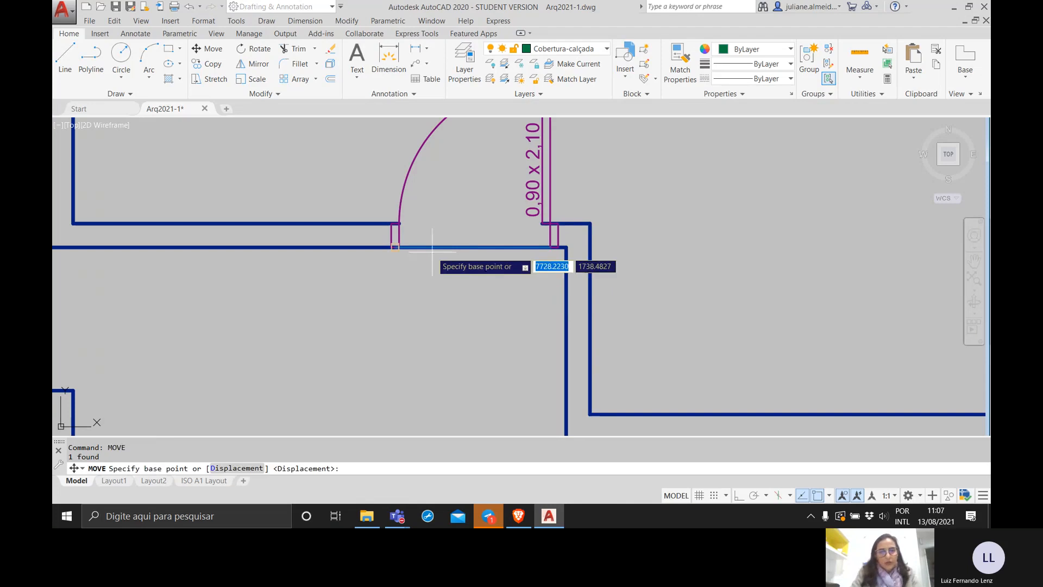
{"action": "left_click", "coordinate": [429, 244]}
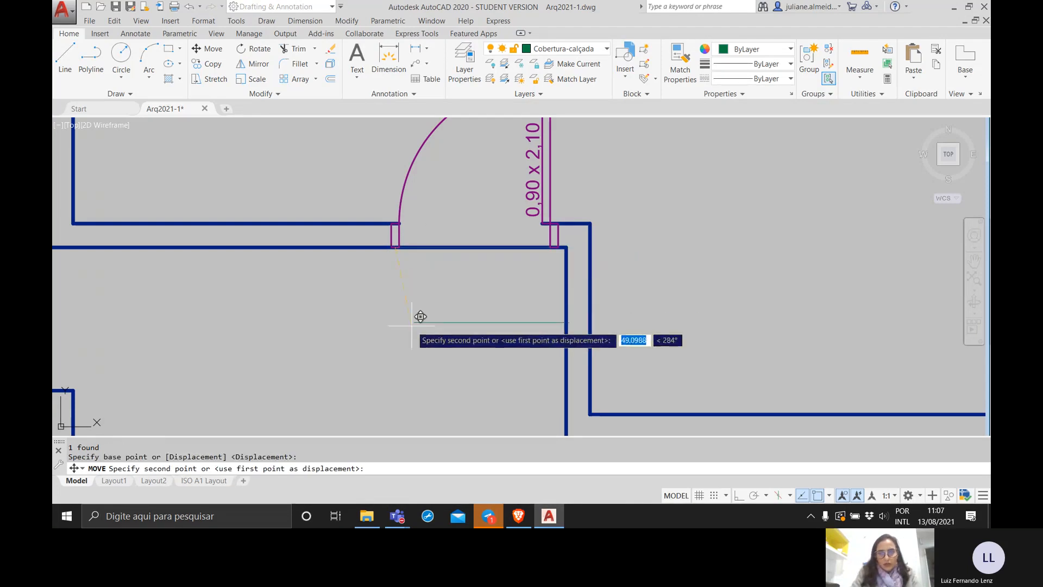
{"action": "left_click", "coordinate": [288, 348]}
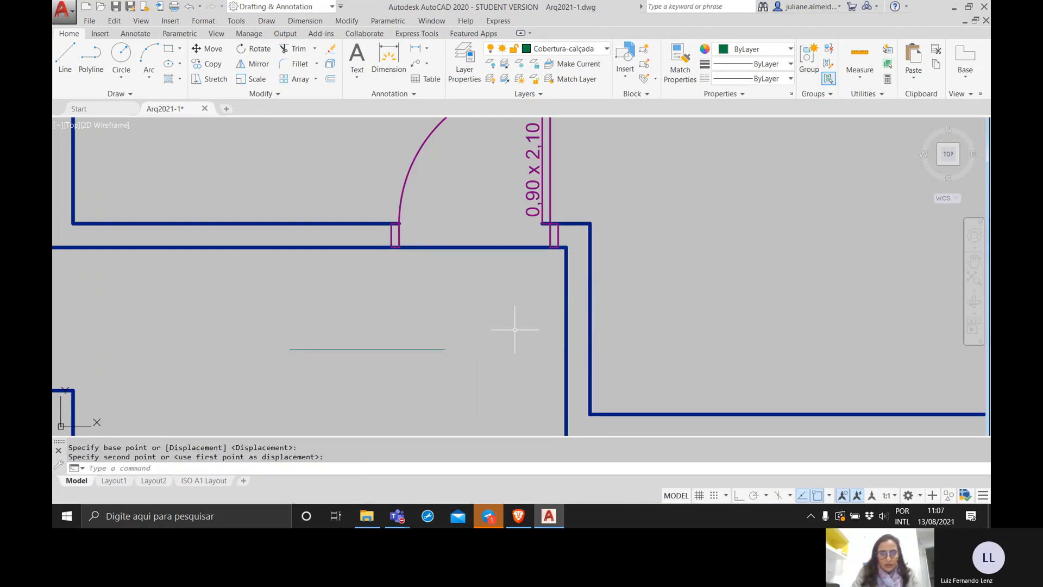
Step: Trim the lower wall line between the two door jambs, using the surrounding walls and door as cutting edges
{"action": "type", "text": "tr"}
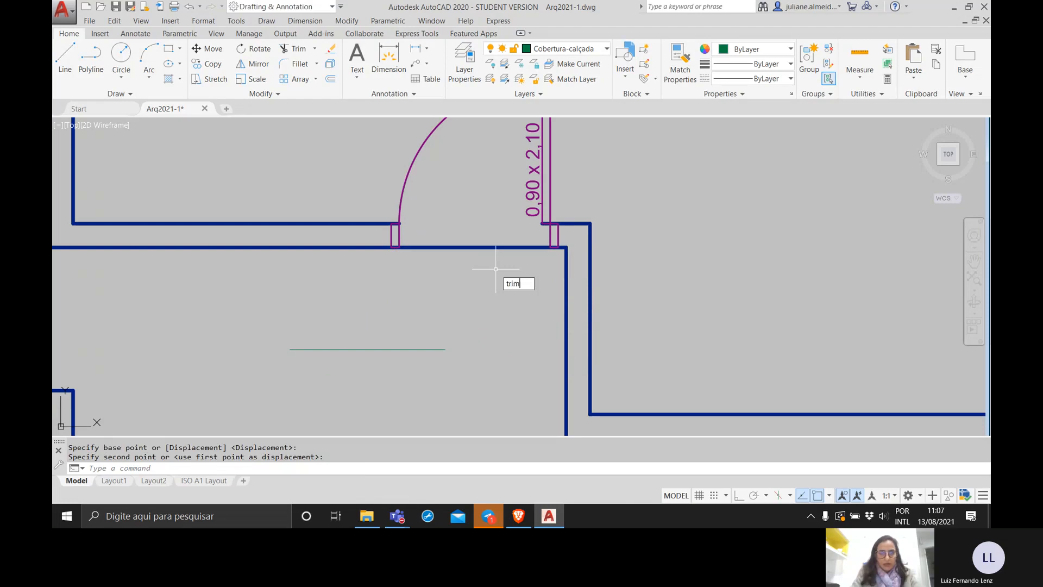
{"action": "type", "text": "im"}
{"action": "key", "text": "Return"}
{"action": "left_click", "coordinate": [569, 286]}
{"action": "left_click", "coordinate": [357, 167]}
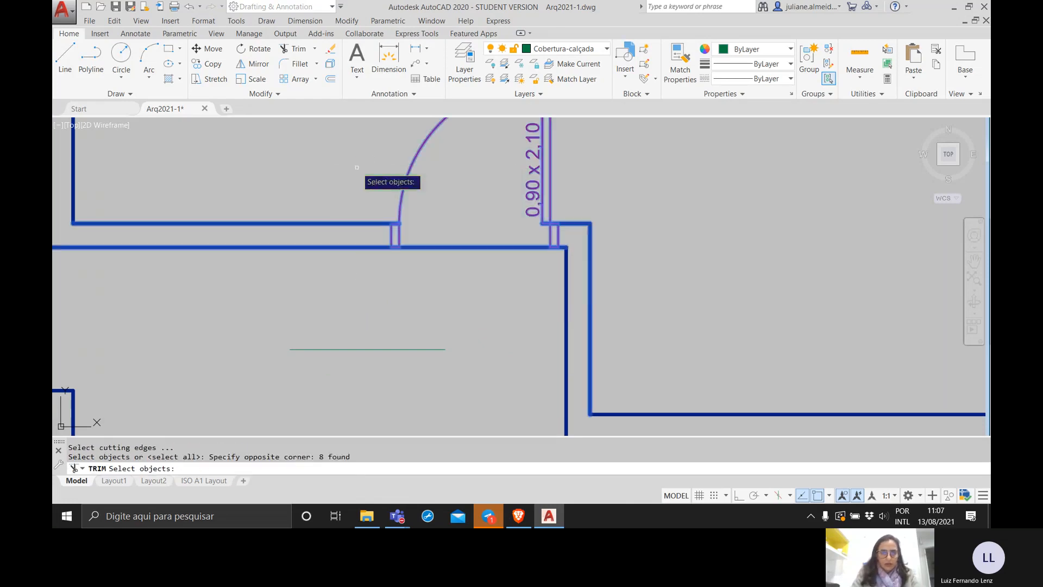
{"action": "key", "text": "Return"}
{"action": "left_click", "coordinate": [513, 294]}
{"action": "left_click", "coordinate": [481, 234]}
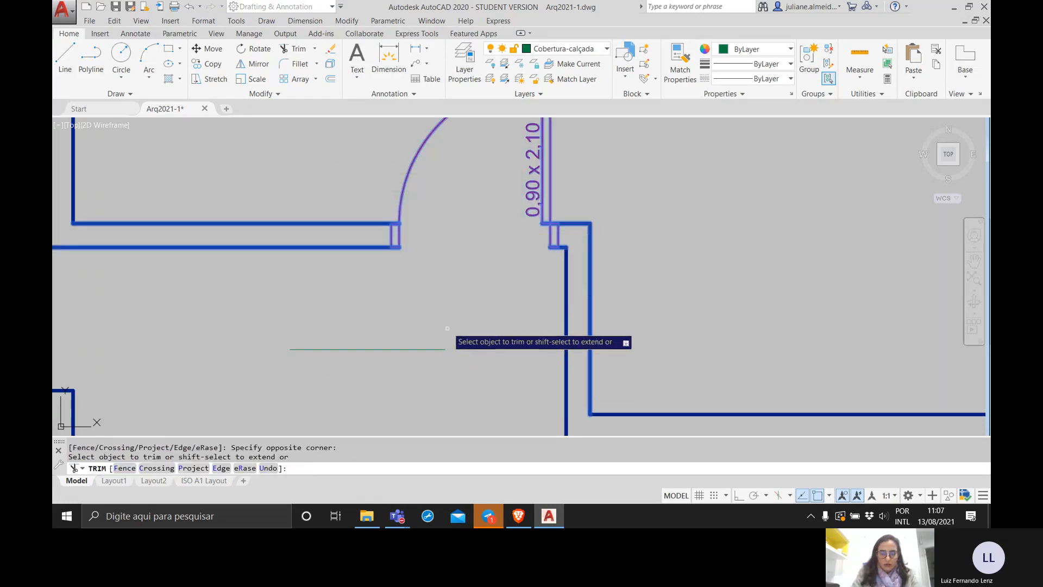
{"action": "key", "text": "Return"}
Step: Move the green threshold line back into the door opening, snapping its right endpoint to the right jamb's lower corner
{"action": "left_click", "coordinate": [442, 373]}
{"action": "left_click", "coordinate": [408, 337]}
{"action": "type", "text": "m"}
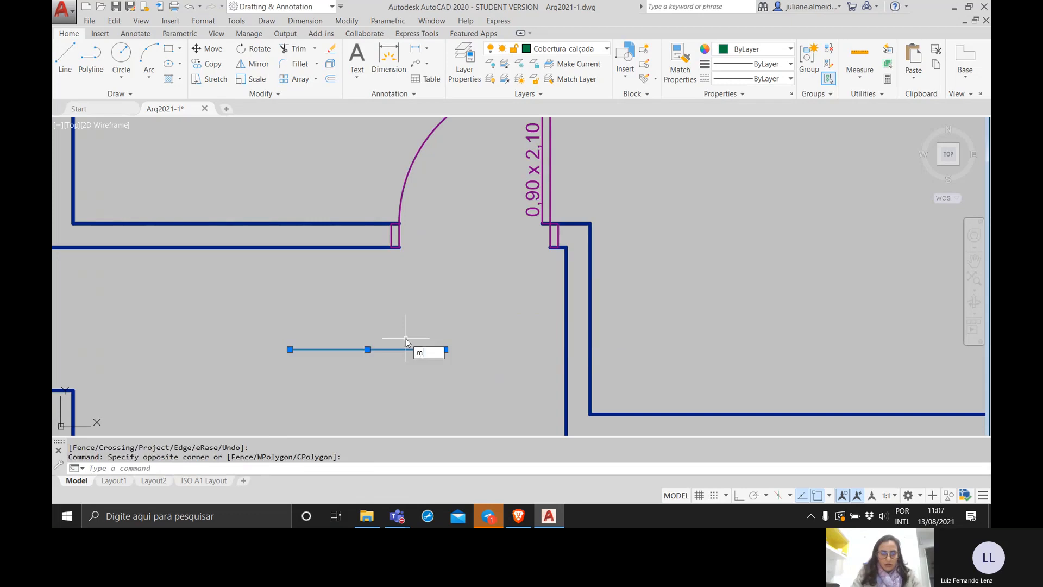
{"action": "key", "text": "Return"}
{"action": "left_click", "coordinate": [446, 349]}
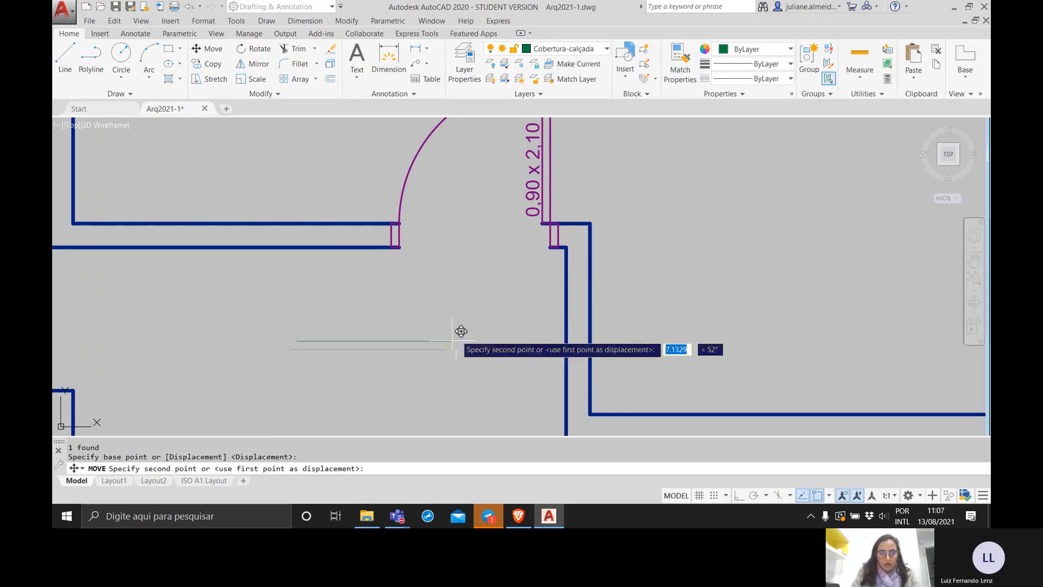
{"action": "left_click", "coordinate": [550, 246]}
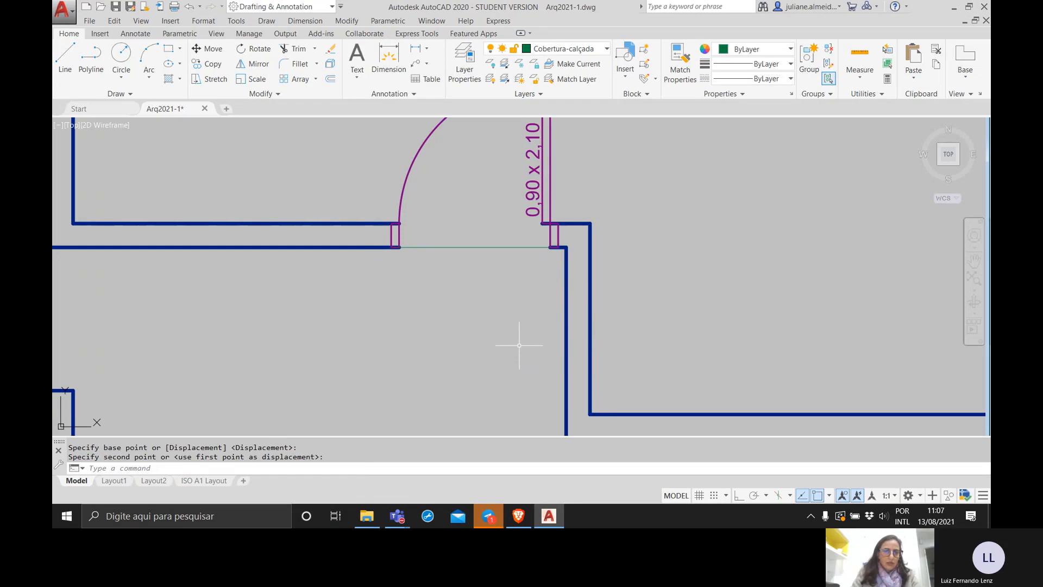
Step: Assign the lines along the porch's lower and left edges to the Cobertura-calçada layer
{"action": "scroll", "coordinate": [519, 345], "scroll_direction": "down", "scroll_amount": 4}
{"action": "middle_click_drag", "start_coordinate": [507, 344], "coordinate": [437, 345]}
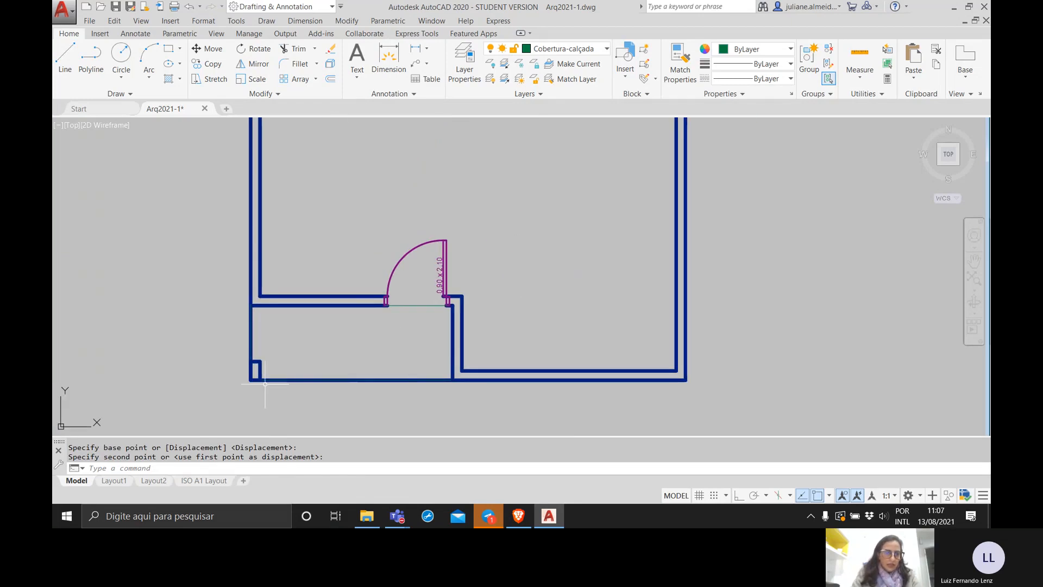
{"action": "middle_click_drag", "start_coordinate": [274, 374], "coordinate": [299, 350]}
{"action": "scroll", "coordinate": [298, 349], "scroll_direction": "up", "scroll_amount": 5}
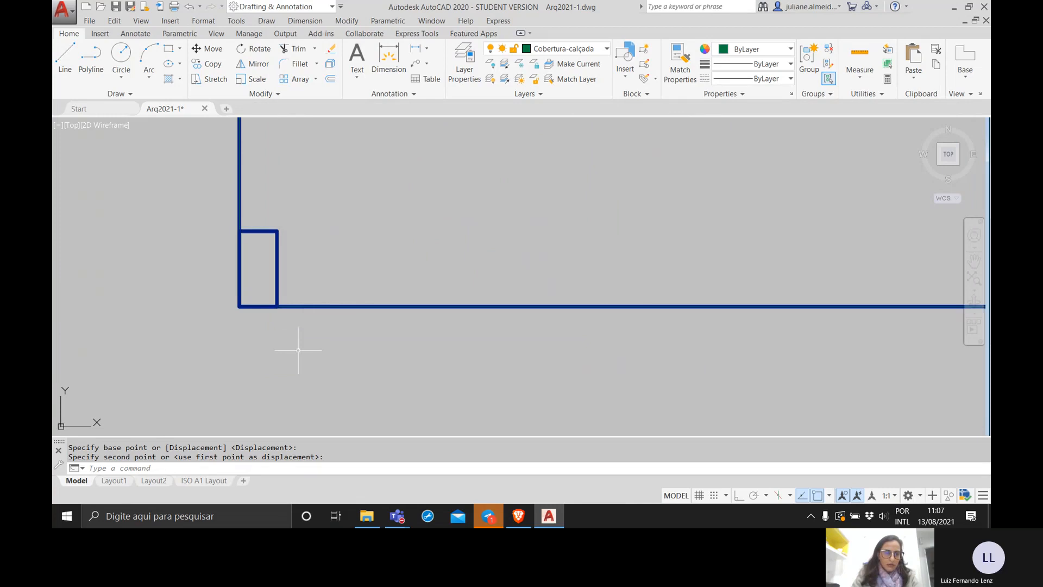
{"action": "left_click", "coordinate": [296, 306]}
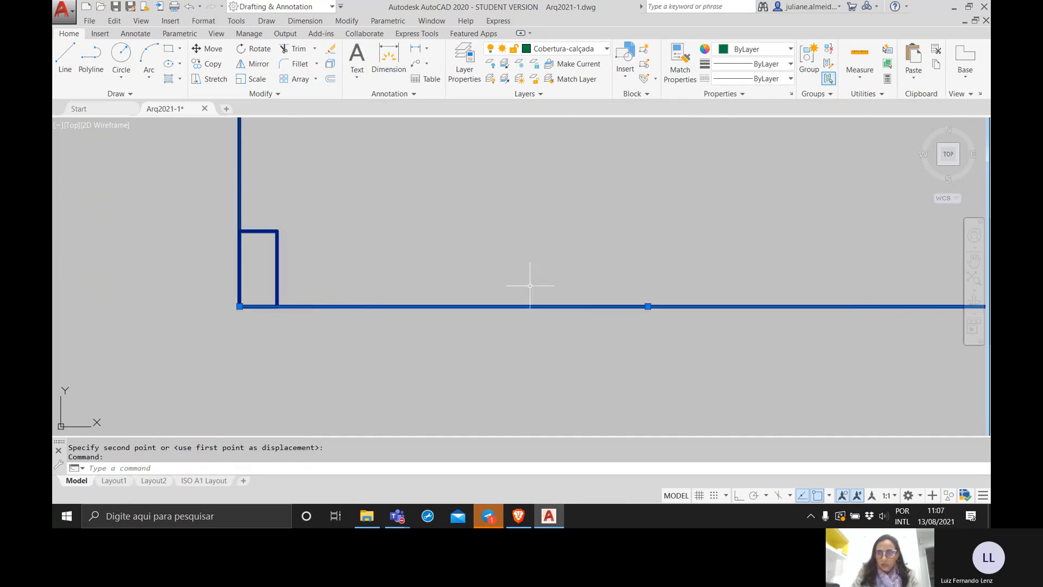
{"action": "scroll", "coordinate": [531, 284], "scroll_direction": "down", "scroll_amount": 4}
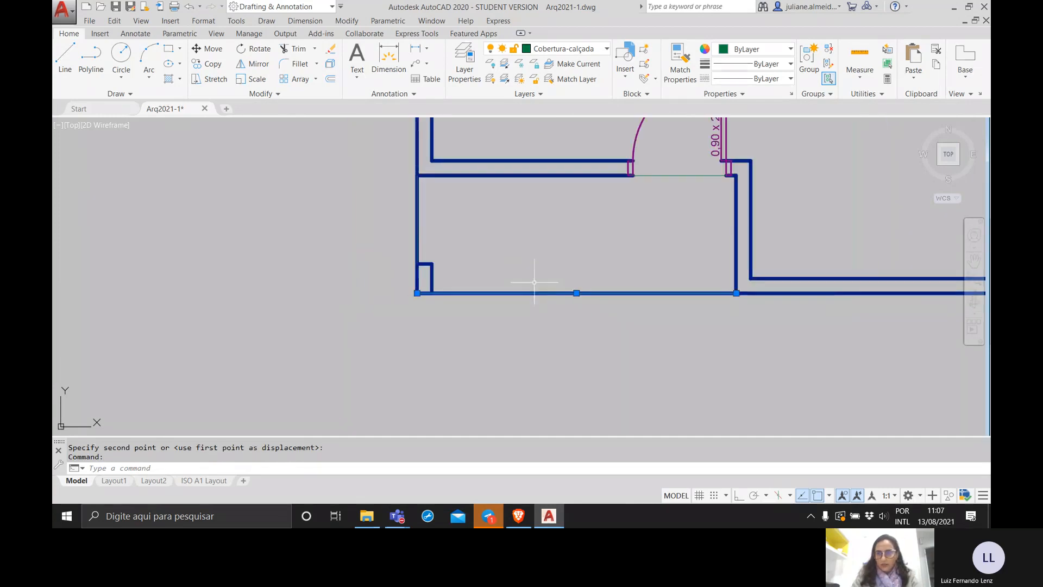
{"action": "left_click", "coordinate": [417, 193]}
{"action": "middle_click_drag", "start_coordinate": [592, 228], "coordinate": [514, 316]}
{"action": "left_click", "coordinate": [583, 51]}
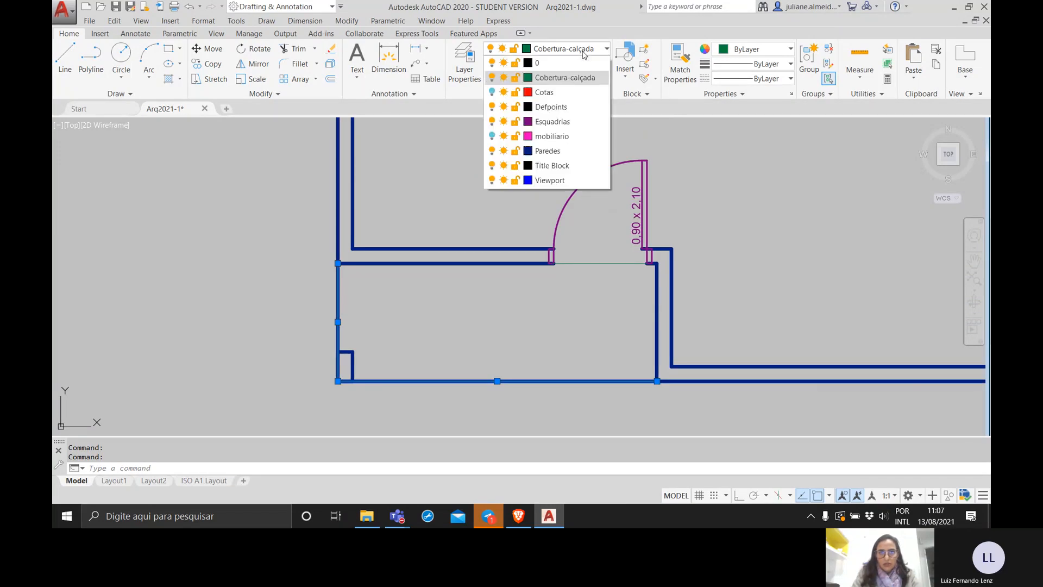
{"action": "left_click", "coordinate": [568, 78]}
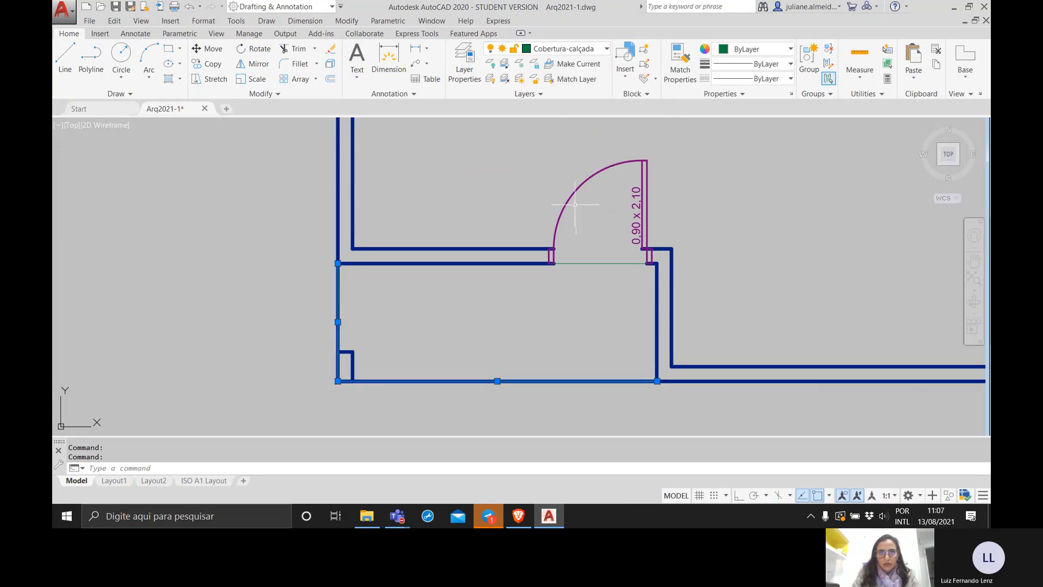
{"action": "key", "text": "Escape"}
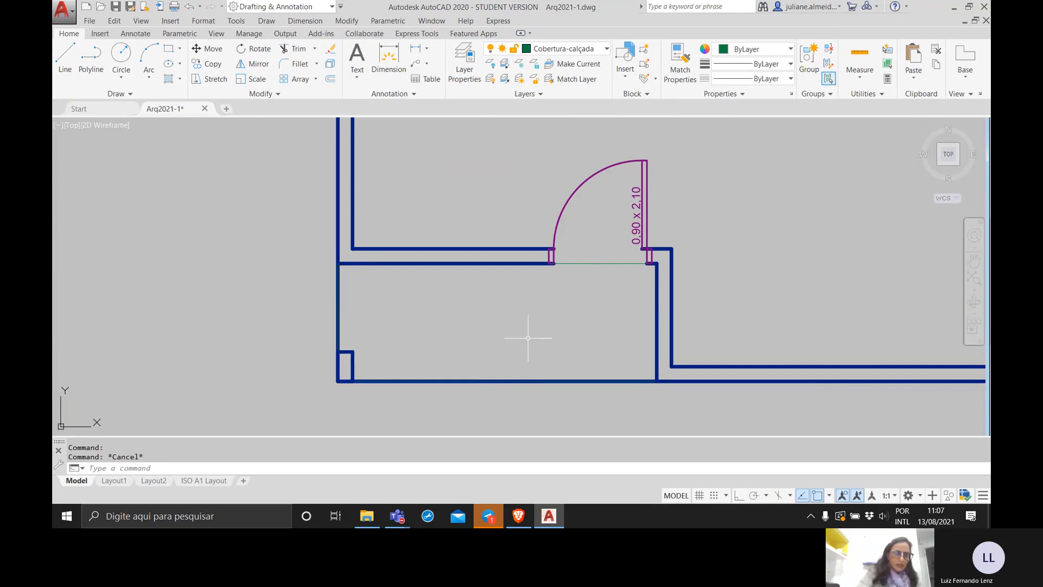
Step: Move the Cobertura-calçada line on the porch's lower edge to just below the building outline
{"action": "left_click", "coordinate": [510, 382]}
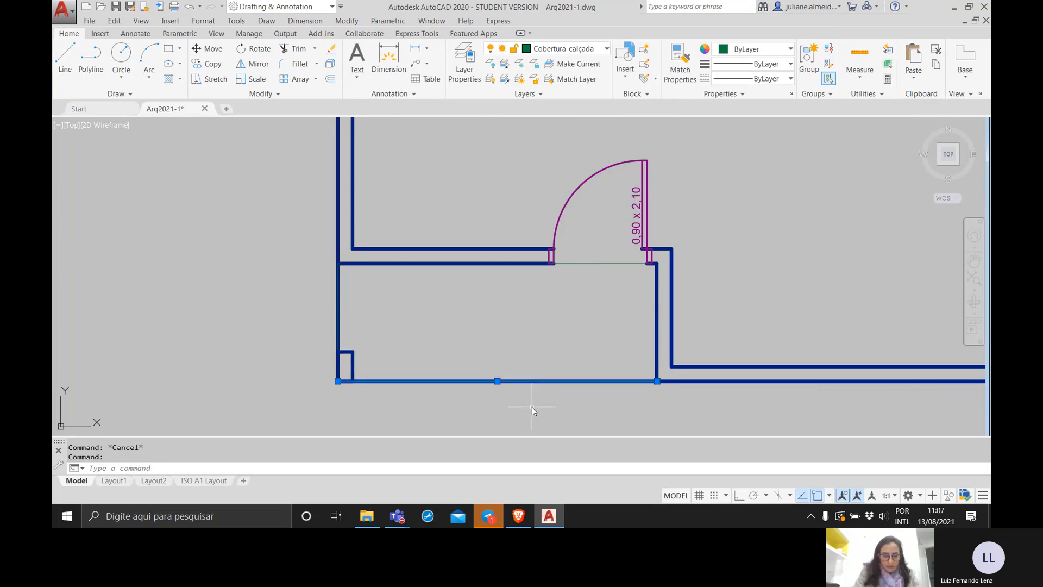
{"action": "type", "text": "move"}
{"action": "key", "text": "Return"}
{"action": "left_click", "coordinate": [497, 381]}
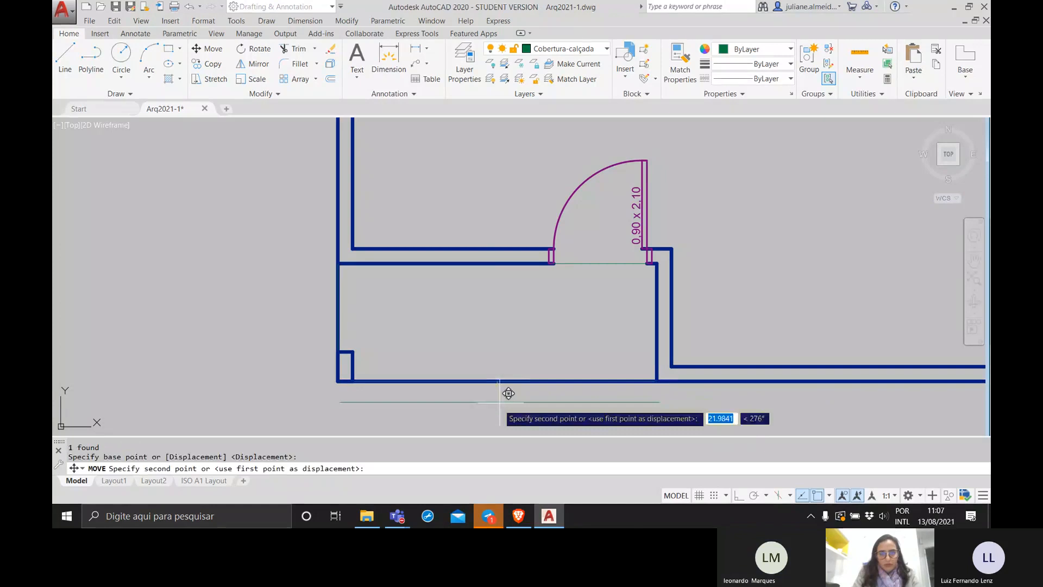
{"action": "left_click", "coordinate": [484, 420]}
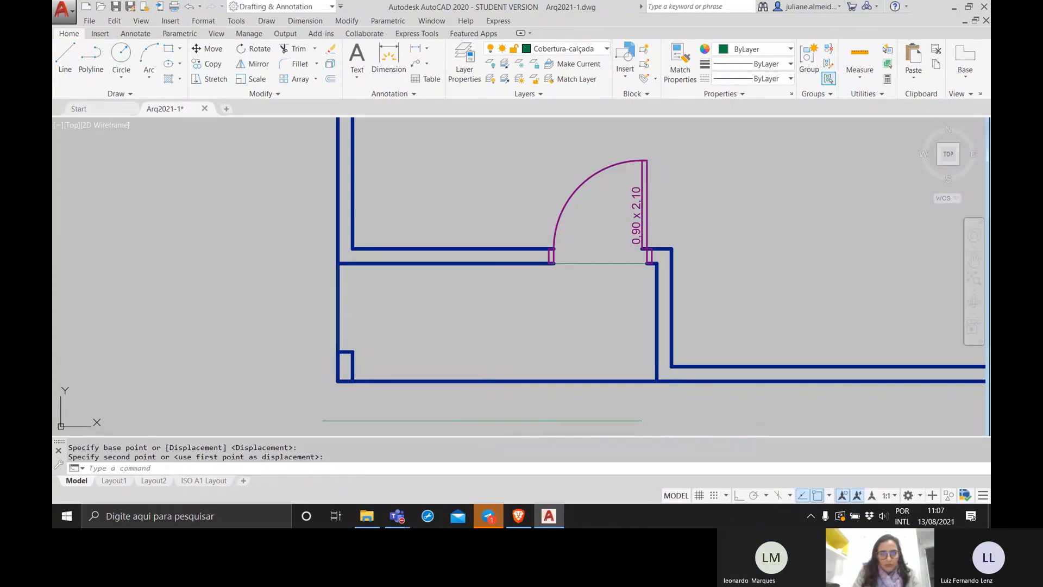
Step: Move the Cobertura-calçada line on the porch's left edge to just outside the wall on the left
{"action": "left_click", "coordinate": [338, 312]}
{"action": "left_click", "coordinate": [303, 312]}
{"action": "left_click", "coordinate": [284, 311]}
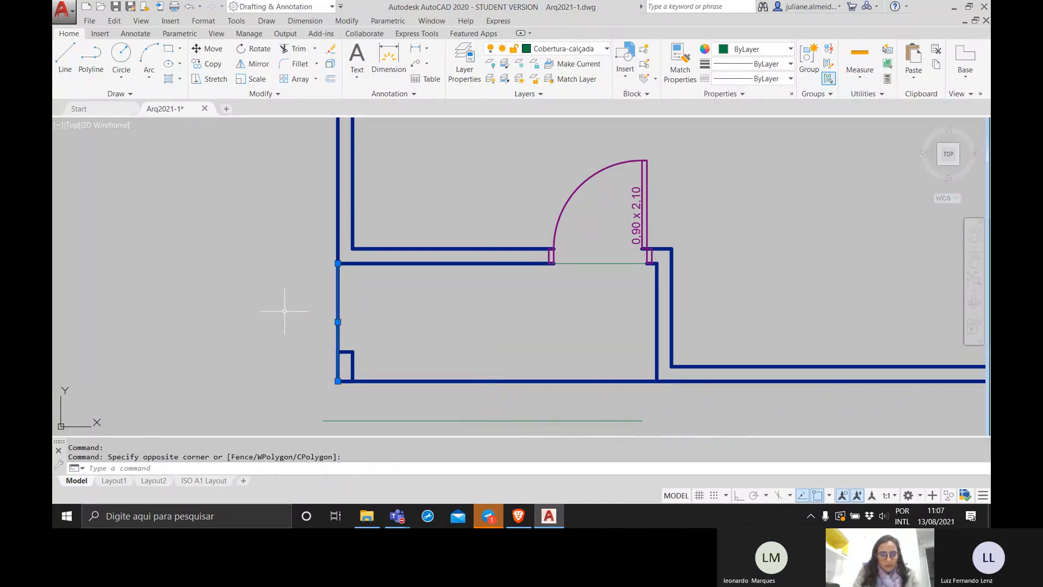
{"action": "type", "text": "mov"}
{"action": "key", "text": "Return"}
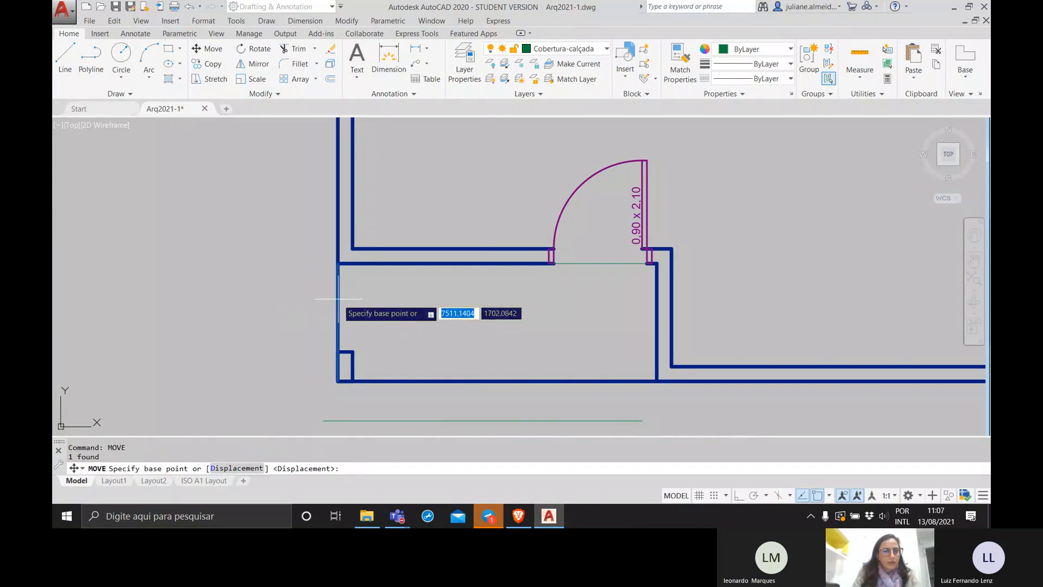
{"action": "left_click", "coordinate": [338, 298]}
{"action": "left_click", "coordinate": [289, 309]}
{"action": "key", "text": "Return"}
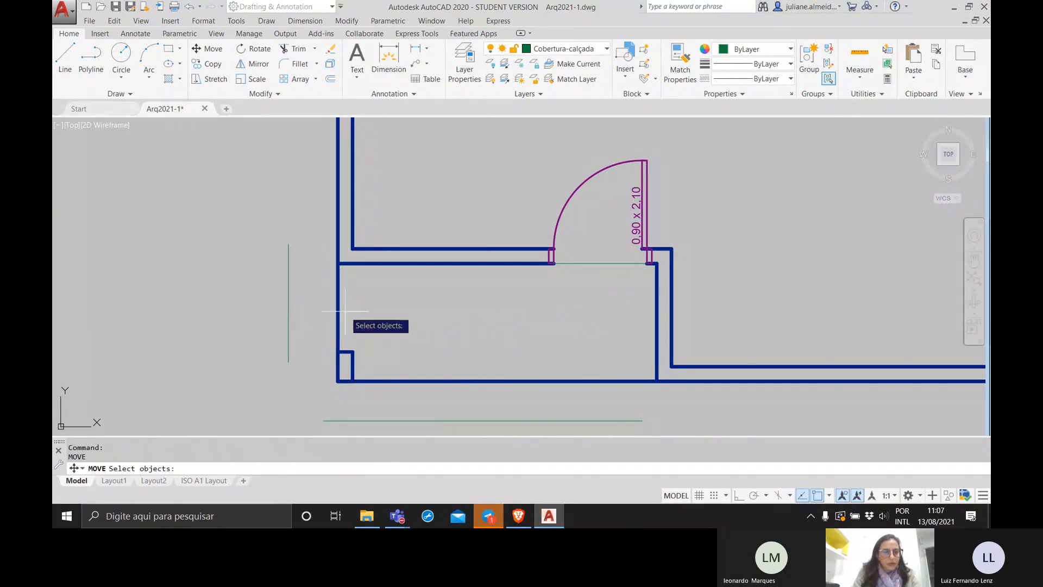
{"action": "left_click", "coordinate": [345, 311]}
{"action": "left_click", "coordinate": [323, 305]}
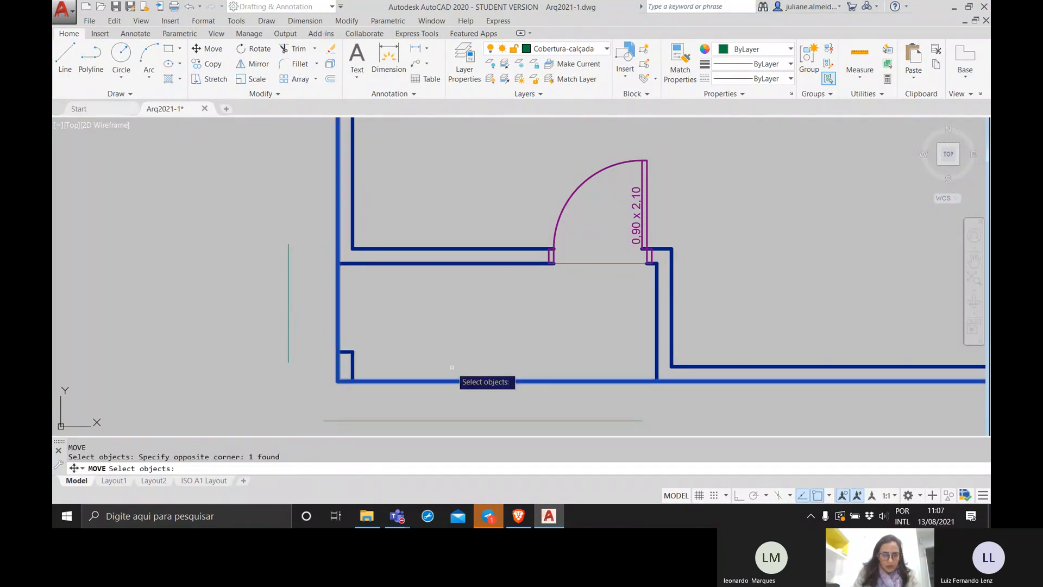
{"action": "type", "text": "exp"}
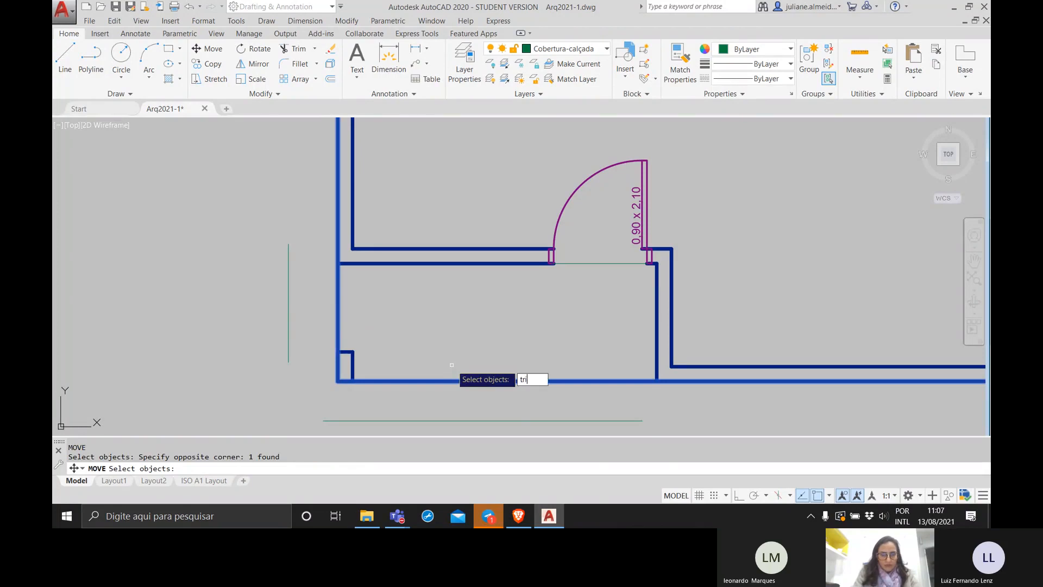
{"action": "key", "text": "Return"}
{"action": "key", "text": "Escape"}
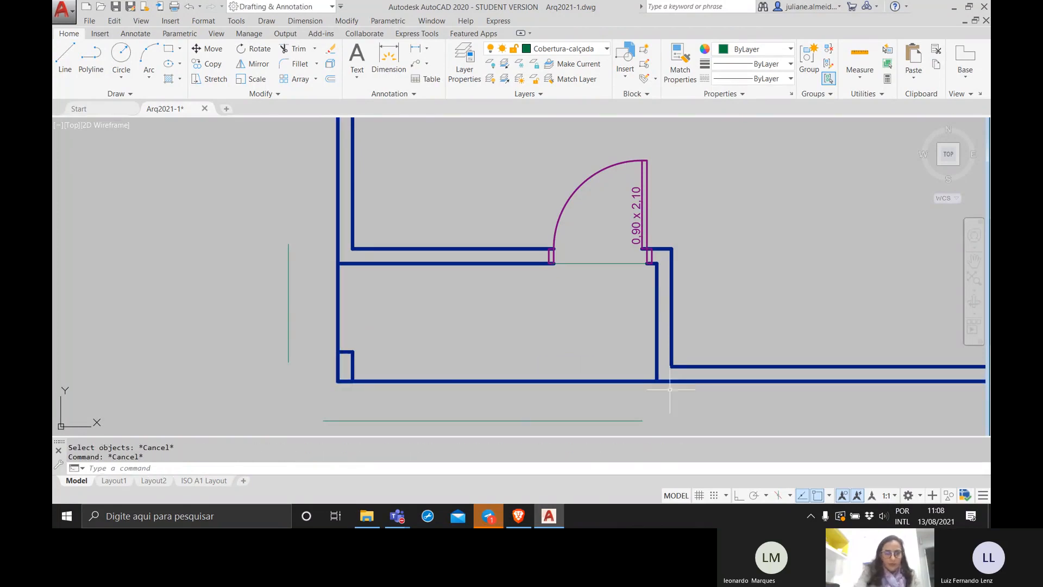
Step: Trim the wall lines along the porch's lower and left edges, keeping the small corner pillar and the adjoining walls
{"action": "left_click", "coordinate": [699, 398]}
{"action": "left_click", "coordinate": [309, 158]}
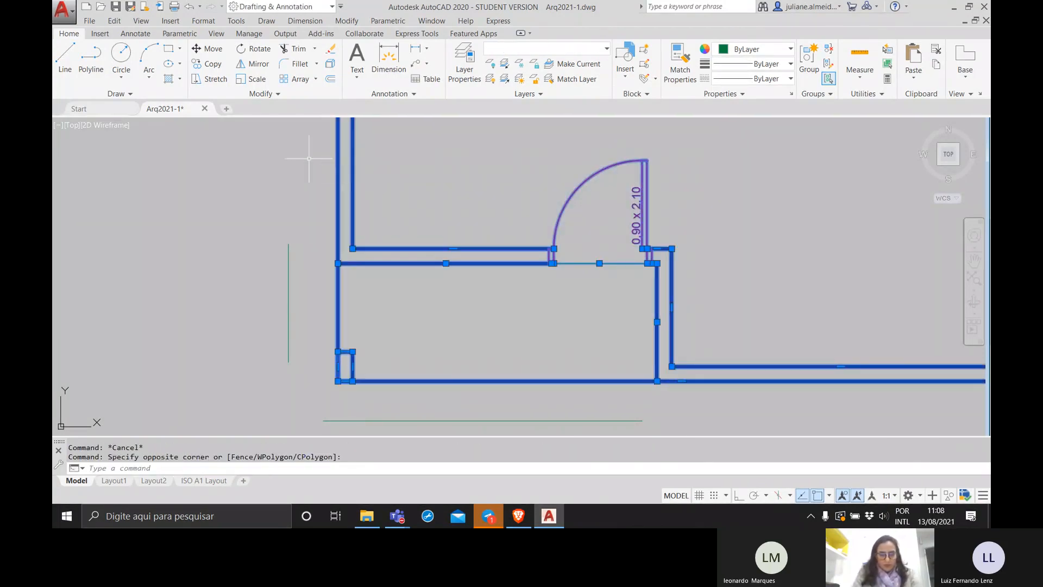
{"action": "type", "text": "tri"}
{"action": "key", "text": "Return"}
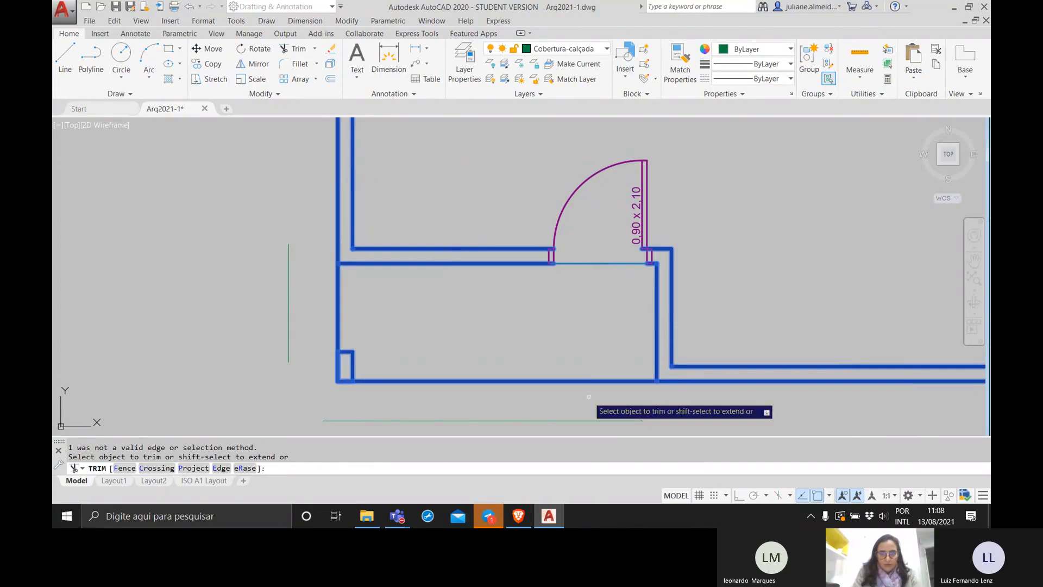
{"action": "left_click", "coordinate": [588, 396]}
{"action": "left_click", "coordinate": [576, 356]}
{"action": "left_click", "coordinate": [352, 299]}
{"action": "left_click", "coordinate": [305, 286]}
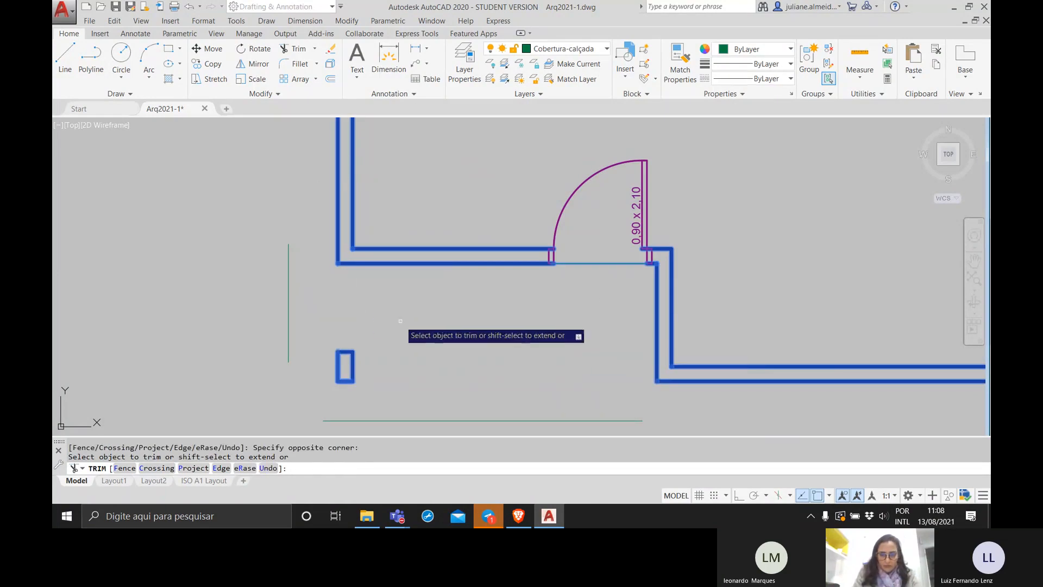
{"action": "key", "text": "Return"}
Step: Move the vertical Cobertura-calçada line onto the porch's left edge, snapping its upper endpoint to the outer wall corner
{"action": "left_click", "coordinate": [317, 321]}
{"action": "left_click", "coordinate": [264, 313]}
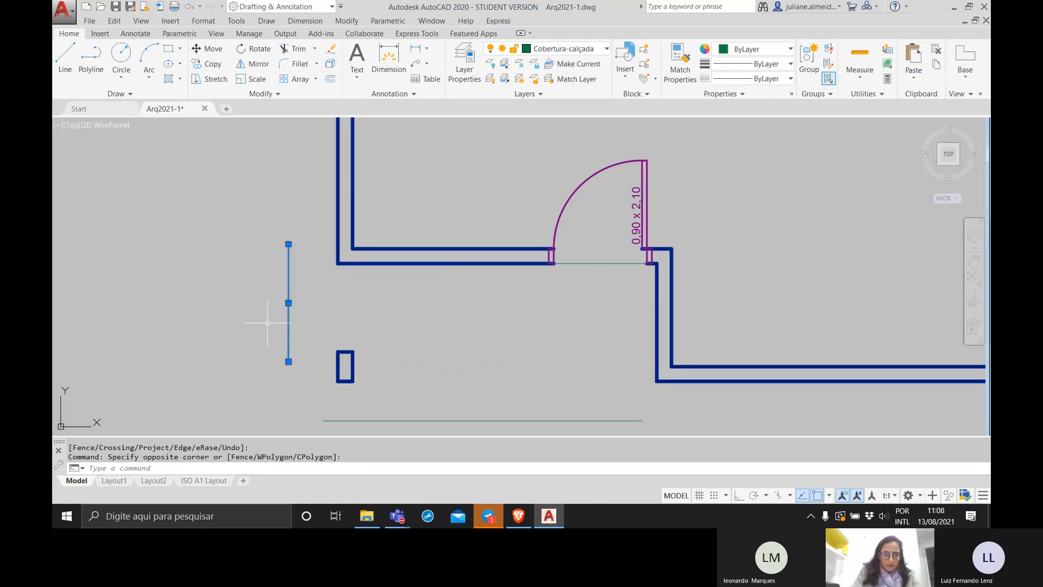
{"action": "type", "text": "mo"}
{"action": "key", "text": "Return"}
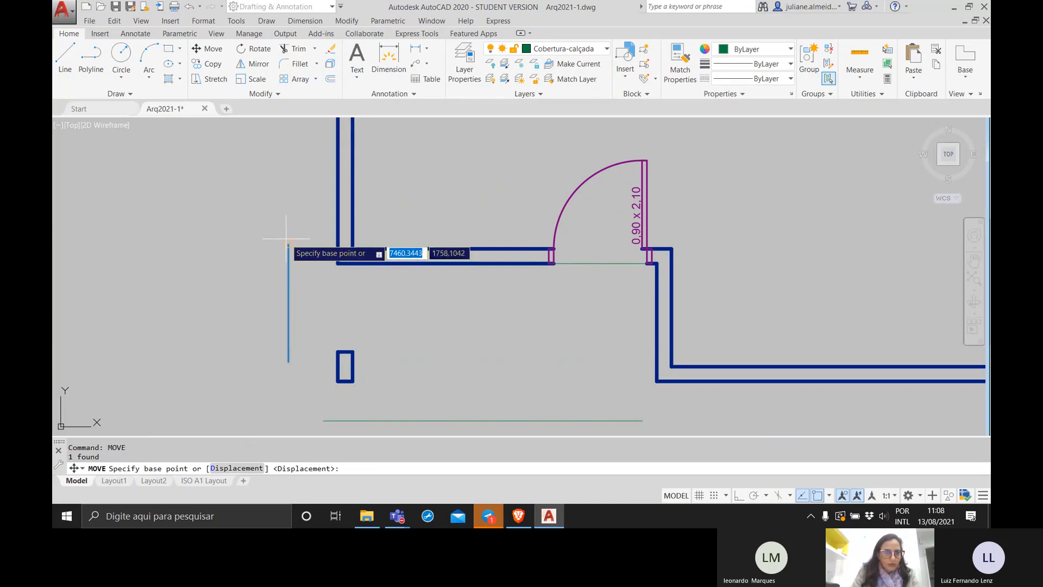
{"action": "left_click", "coordinate": [288, 245]}
{"action": "left_click", "coordinate": [338, 263]}
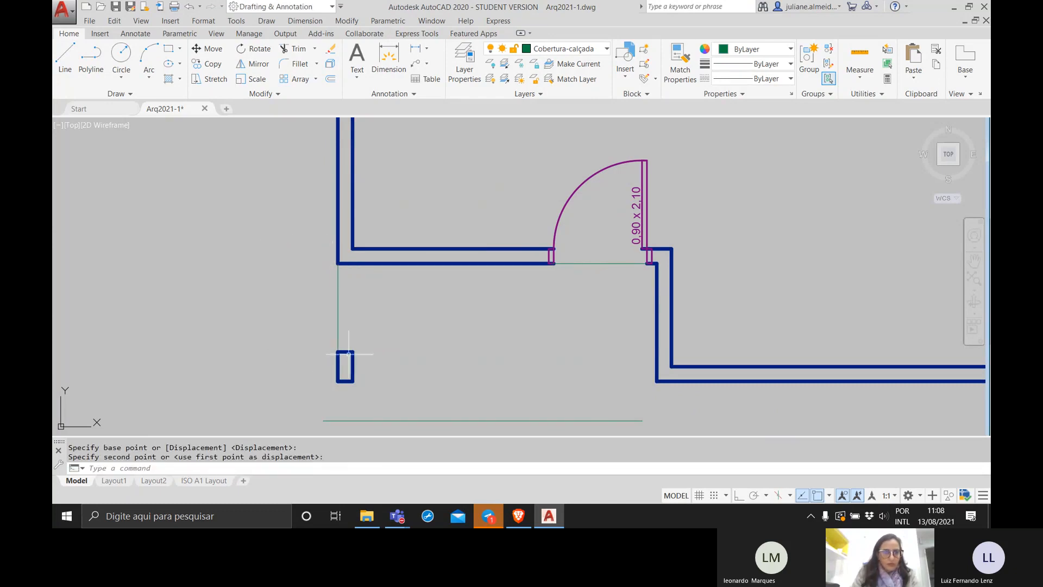
Step: Move the horizontal Cobertura-calçada line onto the porch's lower edge, aligned between the corner pillar and the house wall
{"action": "left_click", "coordinate": [348, 429]}
{"action": "left_click", "coordinate": [321, 401]}
{"action": "type", "text": "m"}
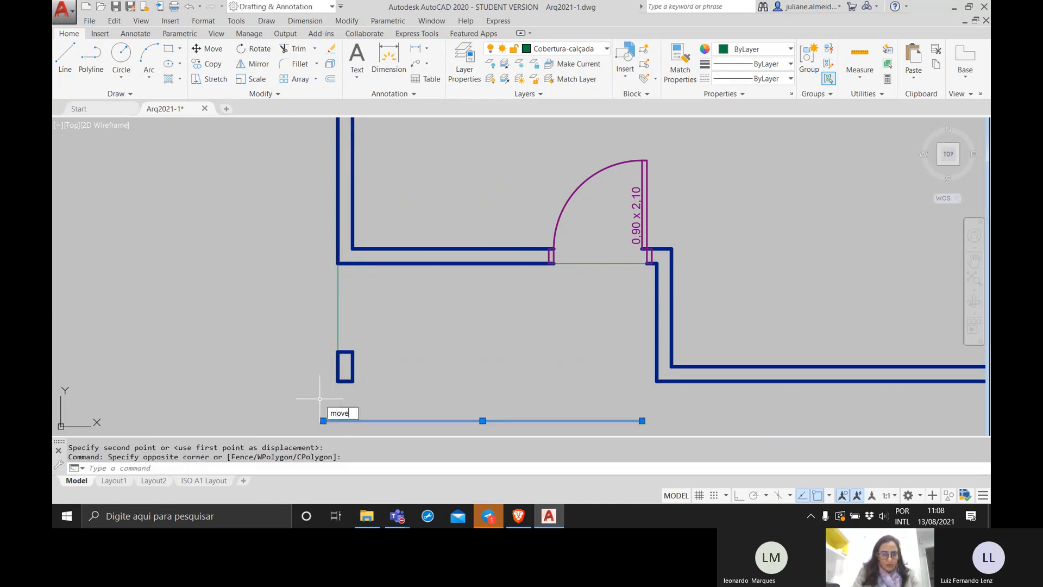
{"action": "type", "text": "ove"}
{"action": "key", "text": "Return"}
{"action": "left_click", "coordinate": [324, 420]}
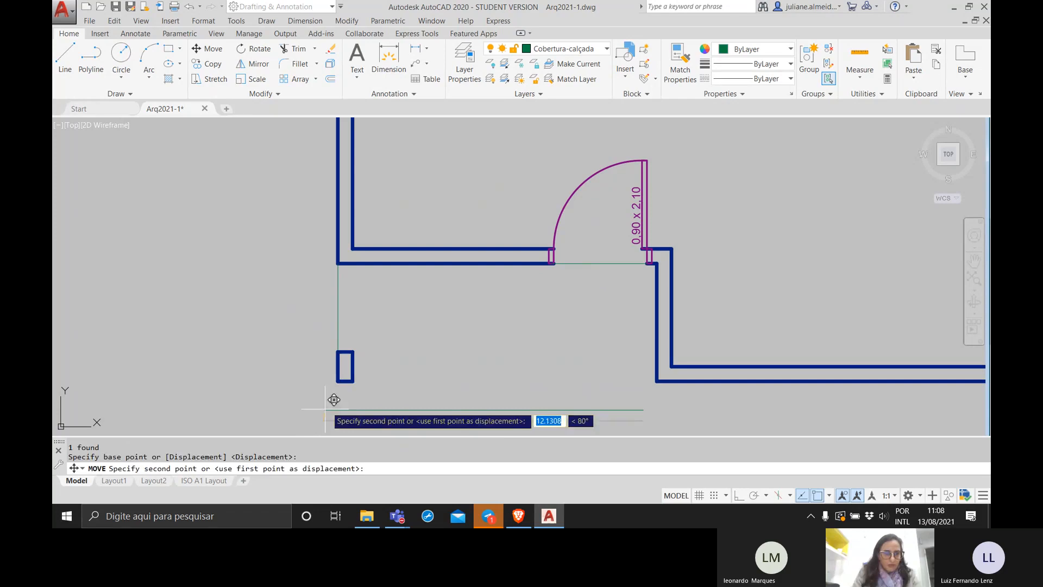
{"action": "left_click", "coordinate": [346, 378]}
{"action": "key", "text": "Escape"}
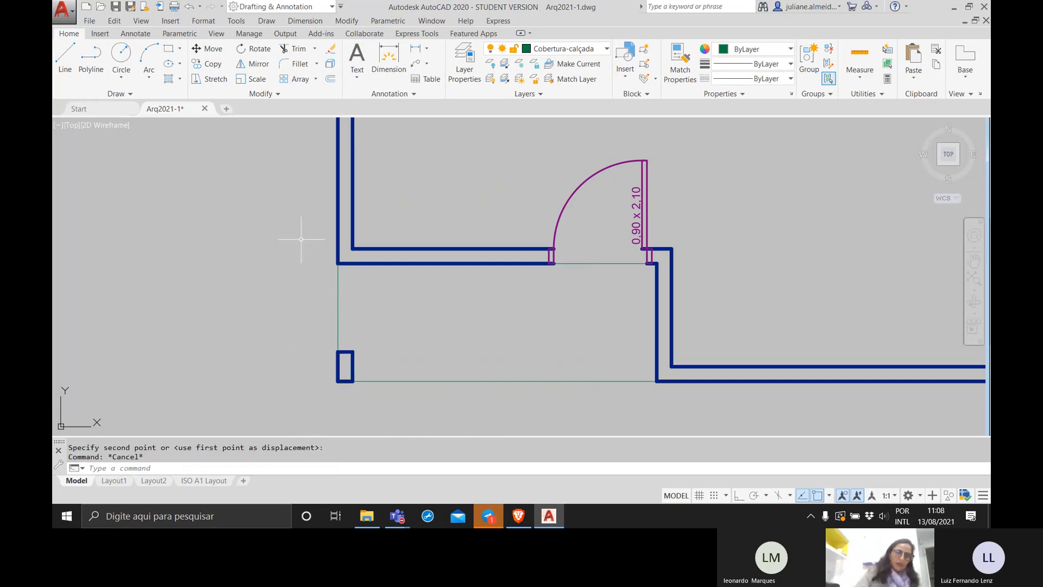
Step: Set the LWDISPLAY variable to off to hide the lineweights in the drawing
{"action": "scroll", "coordinate": [320, 199], "scroll_direction": "down", "scroll_amount": 2}
{"action": "scroll", "coordinate": [318, 208], "scroll_direction": "down", "scroll_amount": 2}
{"action": "middle_click_drag", "start_coordinate": [318, 207], "coordinate": [237, 273]}
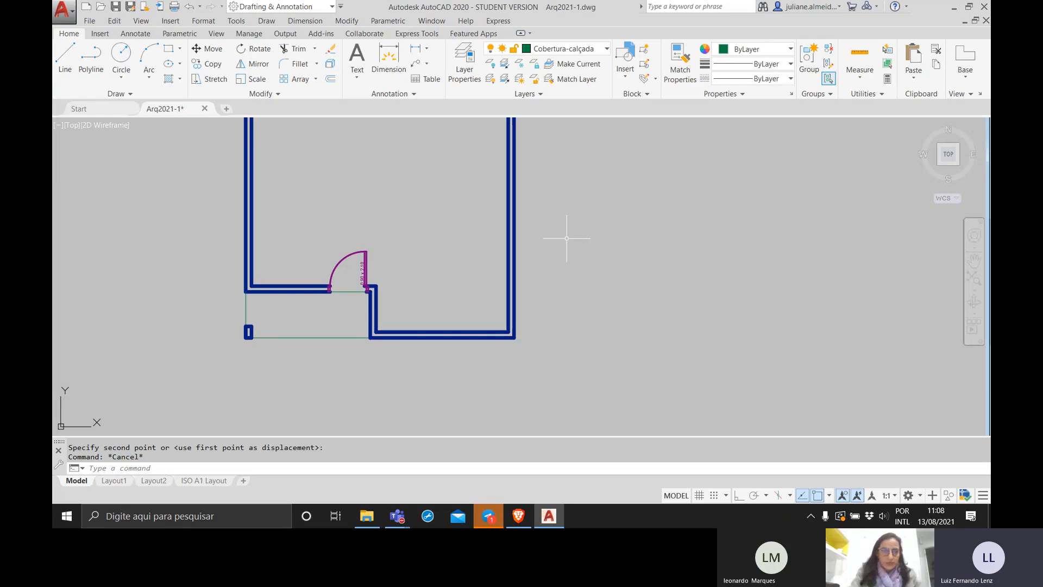
{"action": "type", "text": "l"}
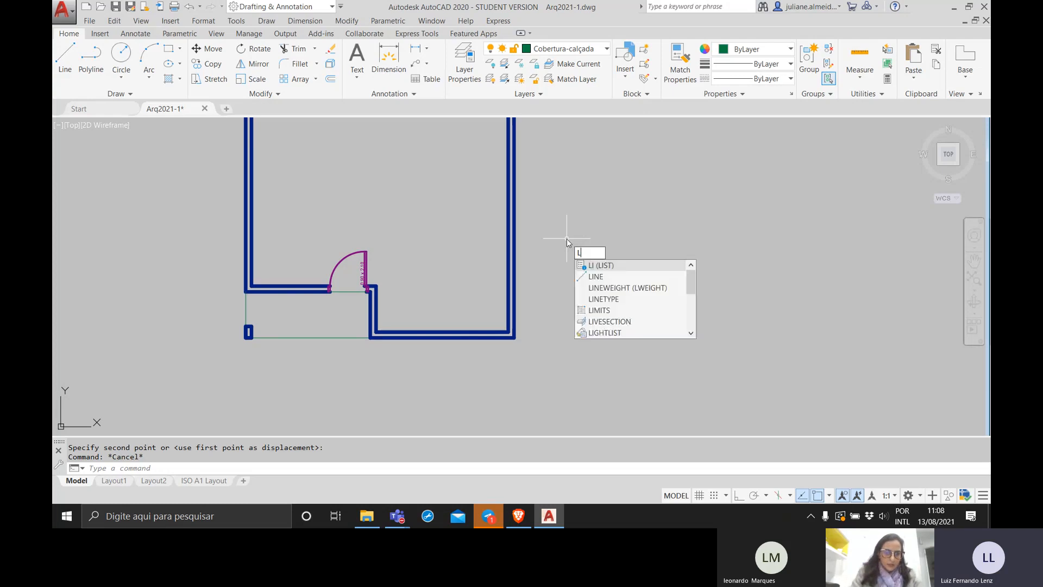
{"action": "type", "text": "wd"}
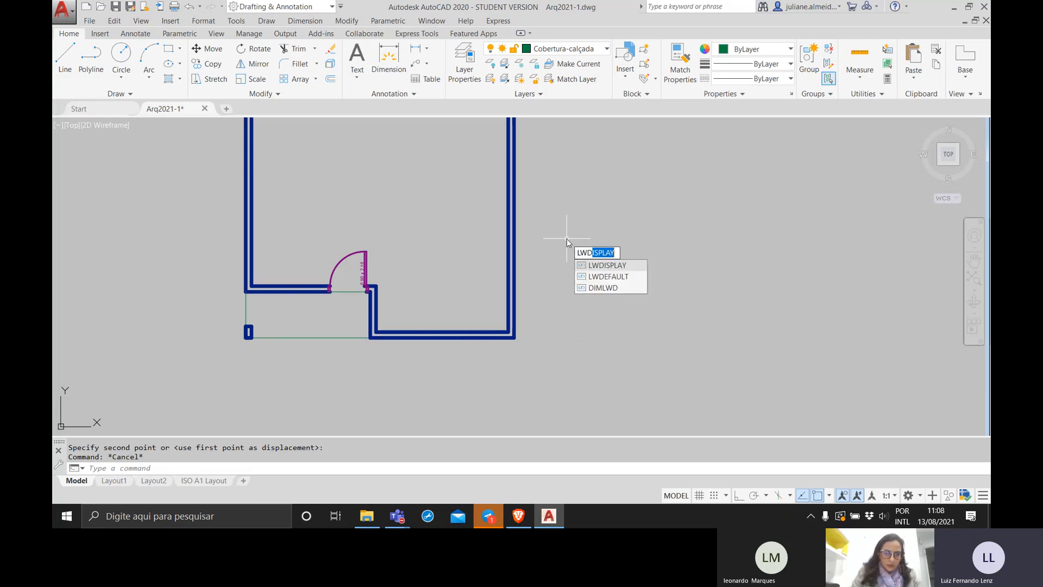
{"action": "key", "text": "Return"}
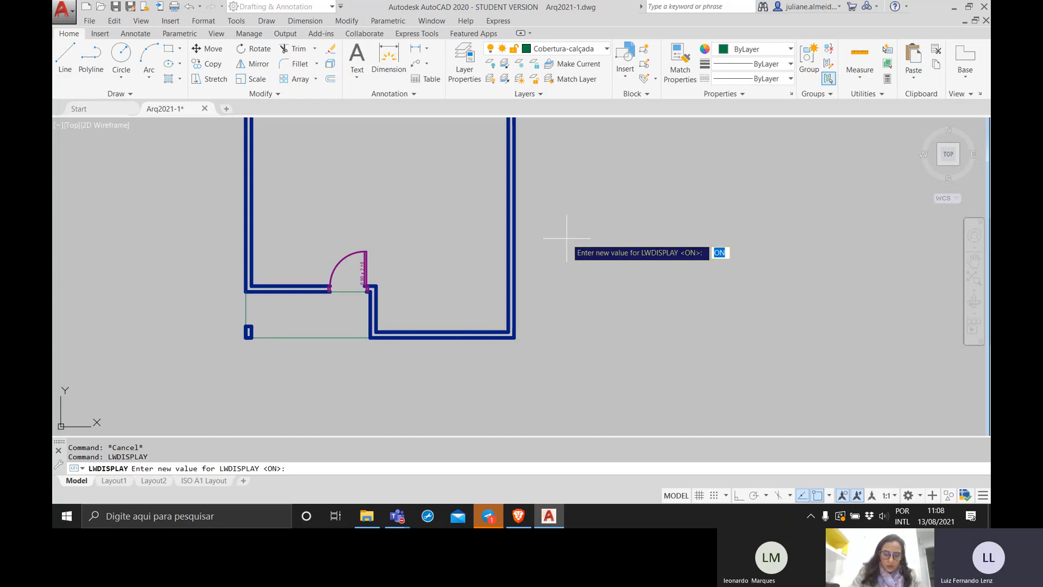
{"action": "type", "text": "off"}
{"action": "key", "text": "Return"}
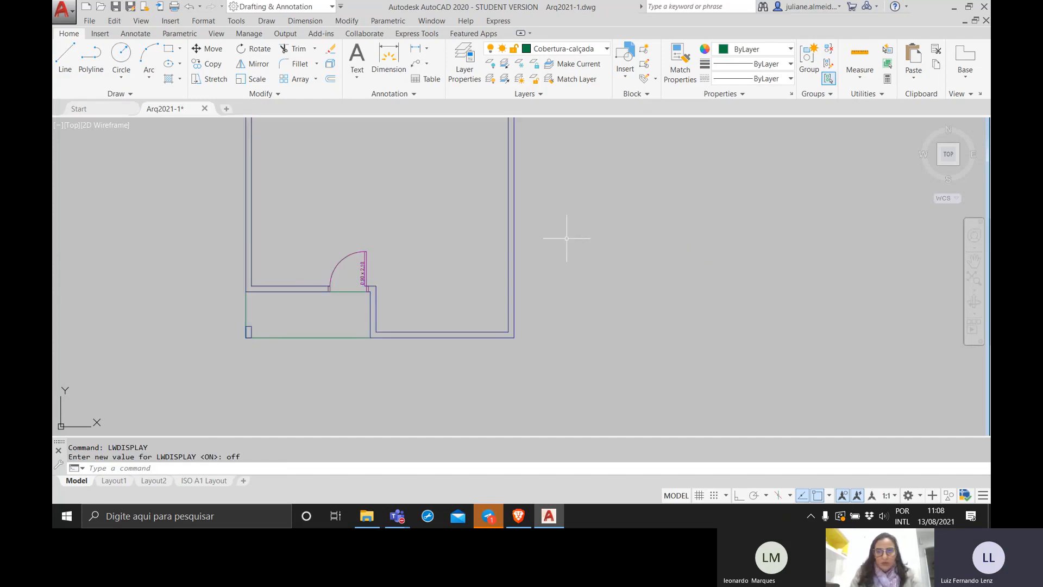
Step: Assign the line across door P1's opening below the Área de Serviço to the Cobertura-calçada layer
{"action": "scroll", "coordinate": [348, 256], "scroll_direction": "down", "scroll_amount": 10}
{"action": "scroll", "coordinate": [470, 267], "scroll_direction": "up", "scroll_amount": 10}
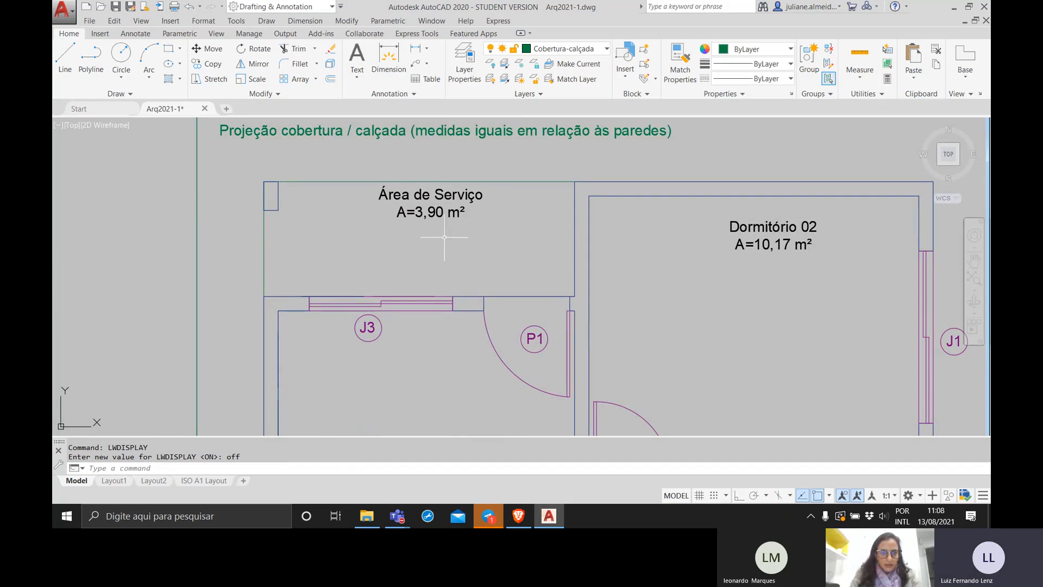
{"action": "left_click", "coordinate": [530, 296]}
{"action": "left_click", "coordinate": [566, 50]}
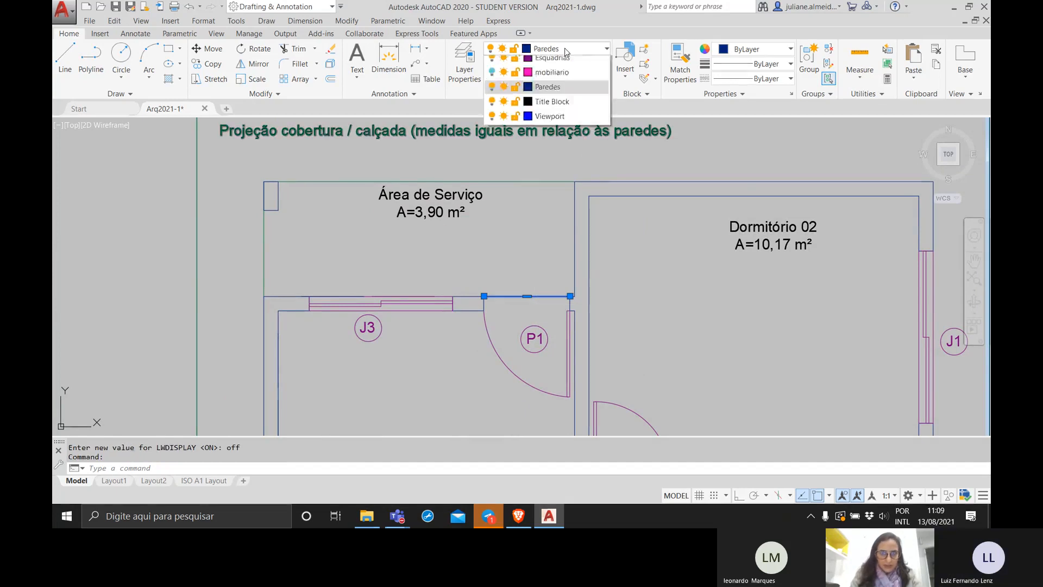
{"action": "scroll", "coordinate": [560, 81], "scroll_direction": "up", "scroll_amount": 3}
{"action": "left_click", "coordinate": [560, 76]}
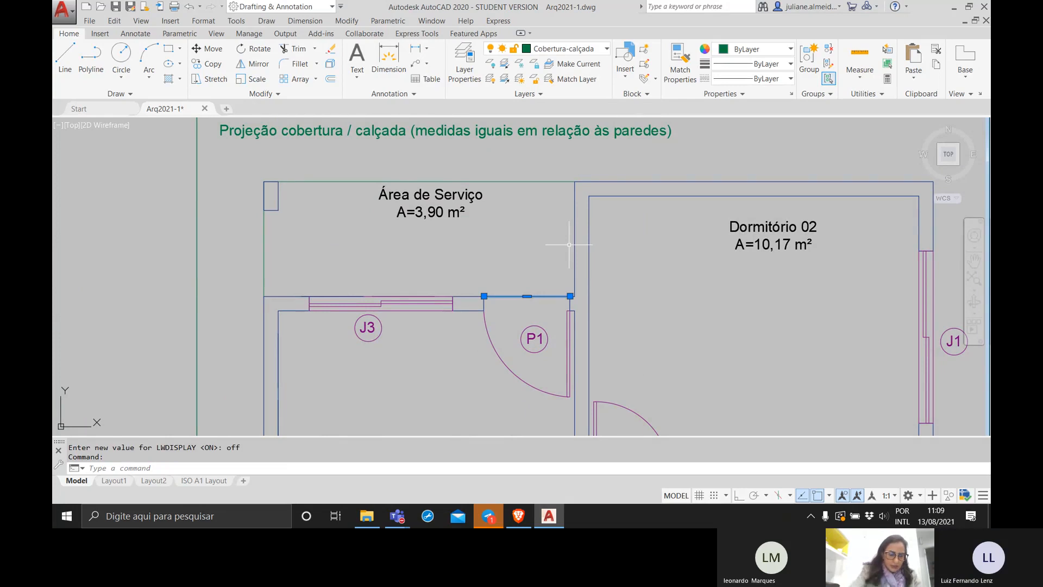
{"action": "key", "text": "Escape"}
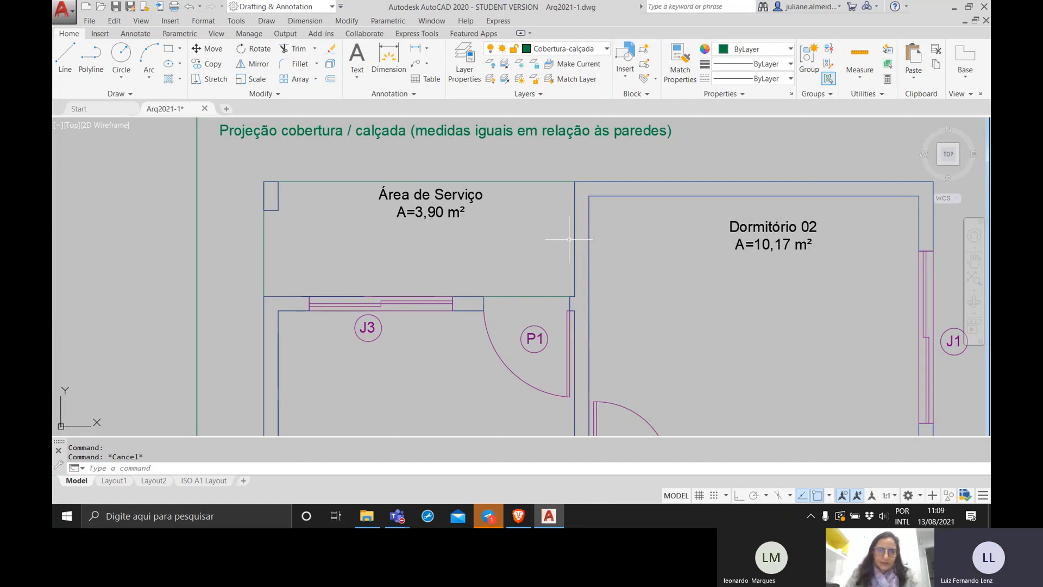
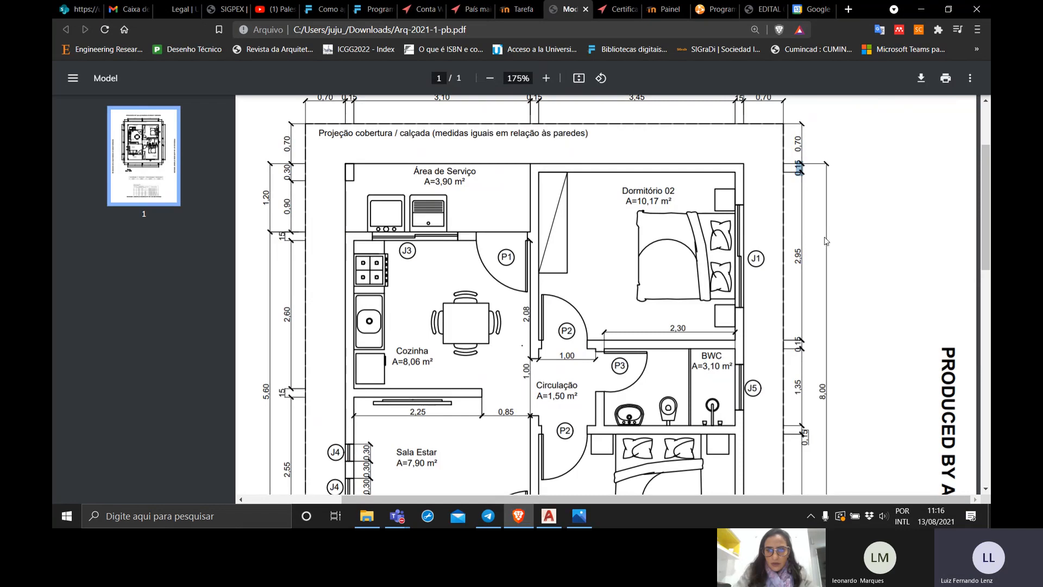
Step: Switch from the PDF plan to AutoCAD and turn on the Cotas layer in the layer properties
{"action": "scroll", "coordinate": [746, 229], "scroll_direction": "down", "scroll_amount": 5}
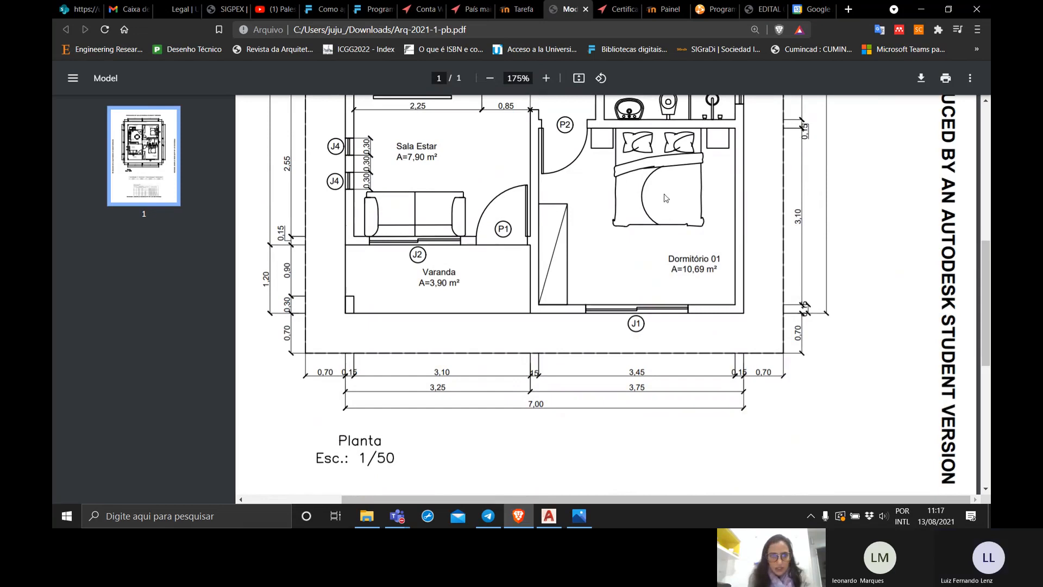
{"action": "left_click", "coordinate": [549, 515]}
{"action": "scroll", "coordinate": [268, 226], "scroll_direction": "down", "scroll_amount": 10}
{"action": "middle_click_drag", "start_coordinate": [162, 315], "coordinate": [325, 291]}
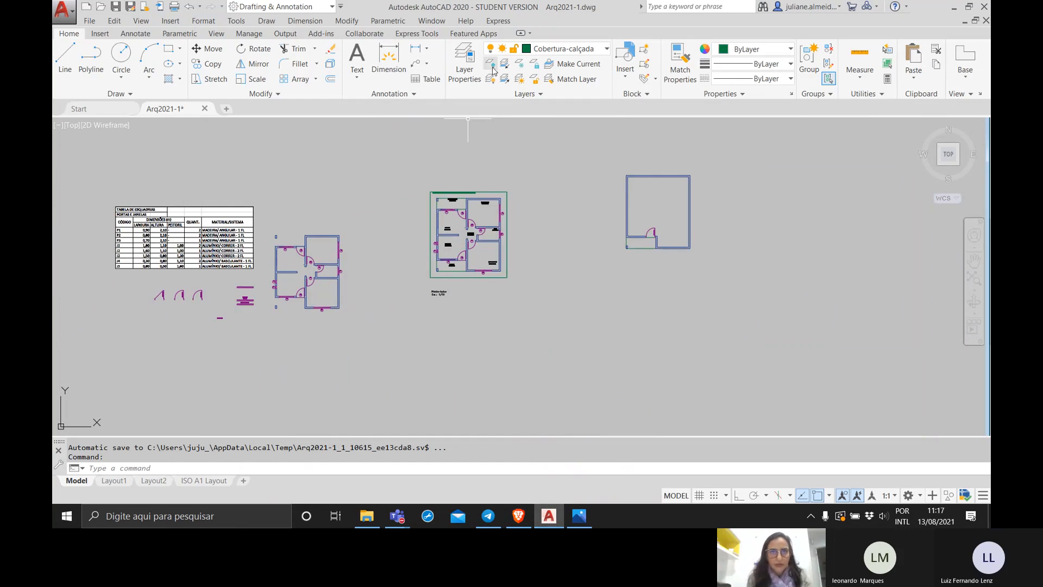
{"action": "left_click", "coordinate": [463, 63]}
{"action": "left_click", "coordinate": [577, 242]}
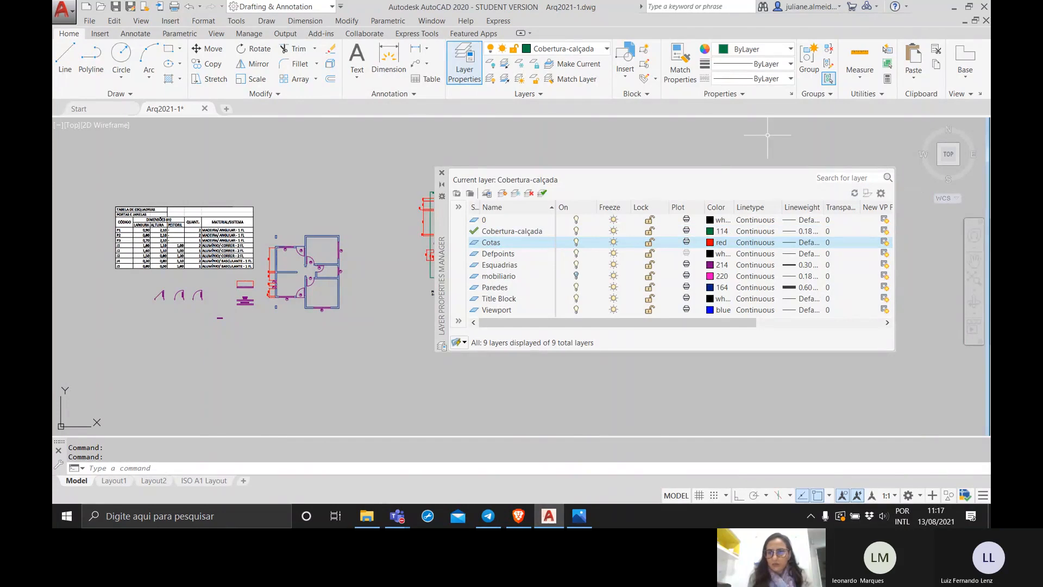
{"action": "left_click", "coordinate": [441, 174]}
Step: Examine the red dimensions along the left side of the floor plan, from the Área de Serviço to the Varanda
{"action": "scroll", "coordinate": [425, 229], "scroll_direction": "up", "scroll_amount": 6}
{"action": "scroll", "coordinate": [425, 228], "scroll_direction": "down", "scroll_amount": 2}
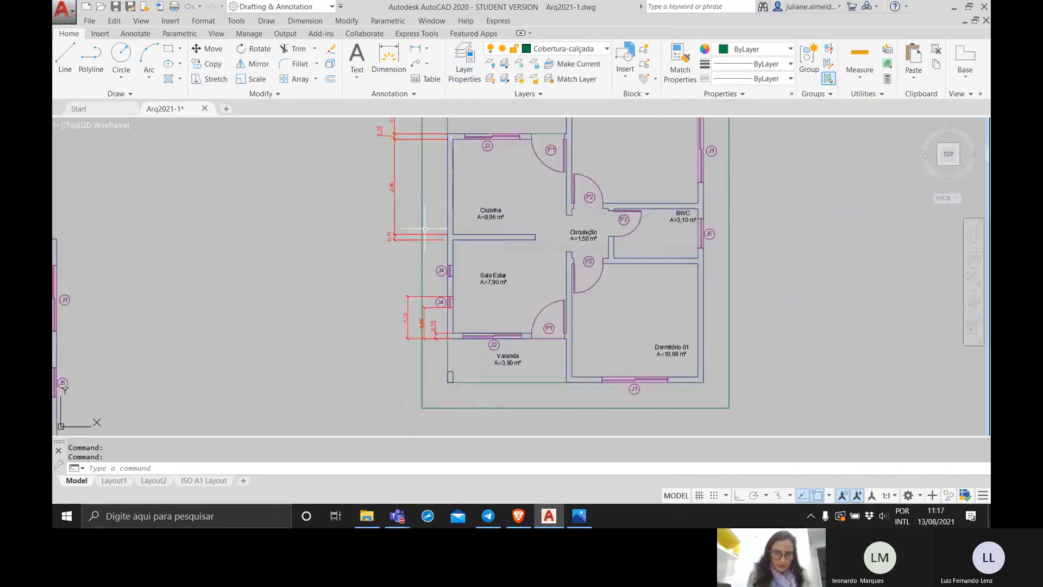
{"action": "scroll", "coordinate": [424, 228], "scroll_direction": "down", "scroll_amount": 3}
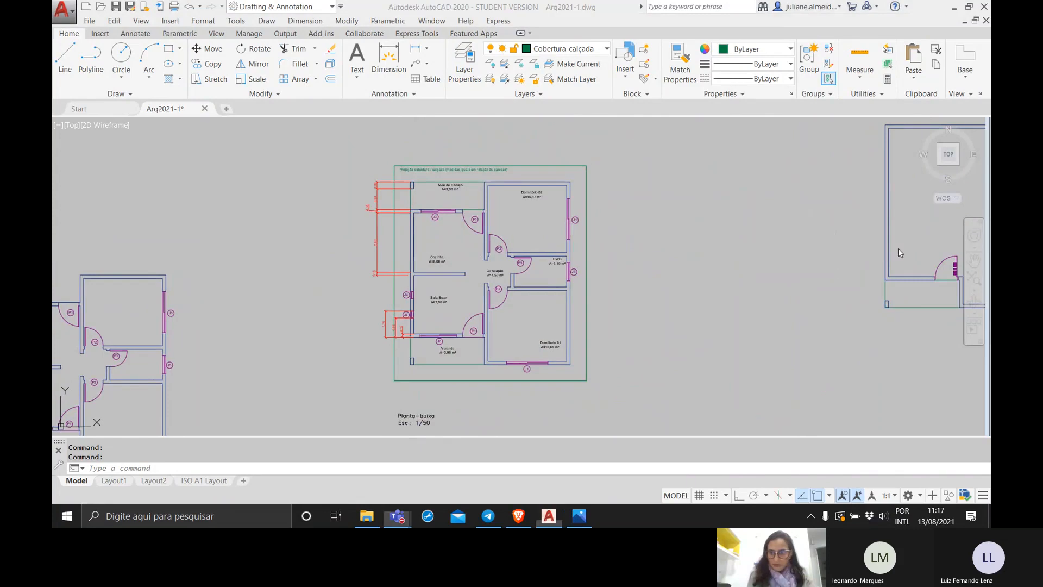
{"action": "left_click", "coordinate": [816, 339]}
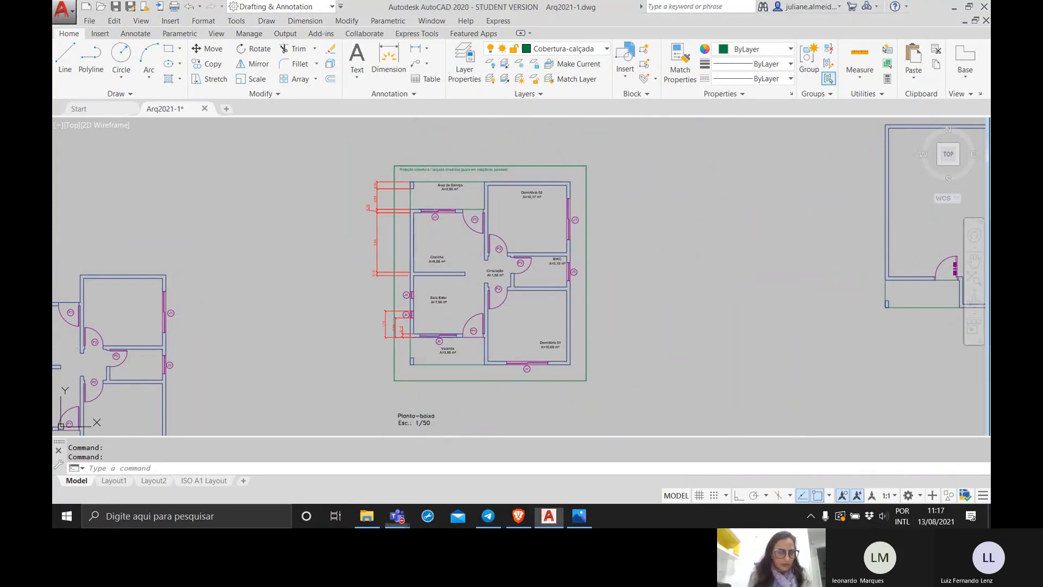
{"action": "scroll", "coordinate": [446, 301], "scroll_direction": "up", "scroll_amount": 1}
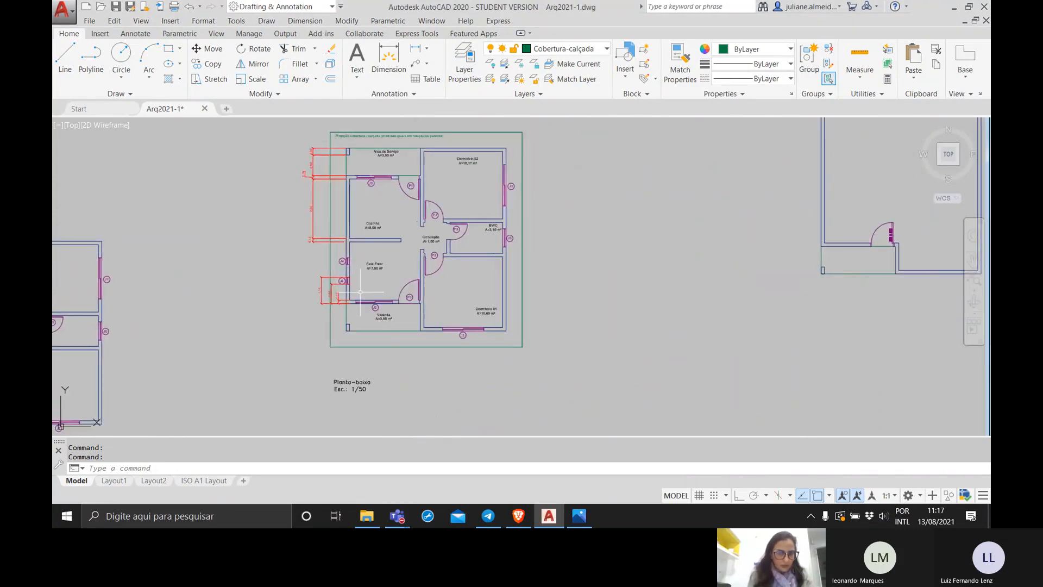
{"action": "scroll", "coordinate": [358, 292], "scroll_direction": "up", "scroll_amount": 5}
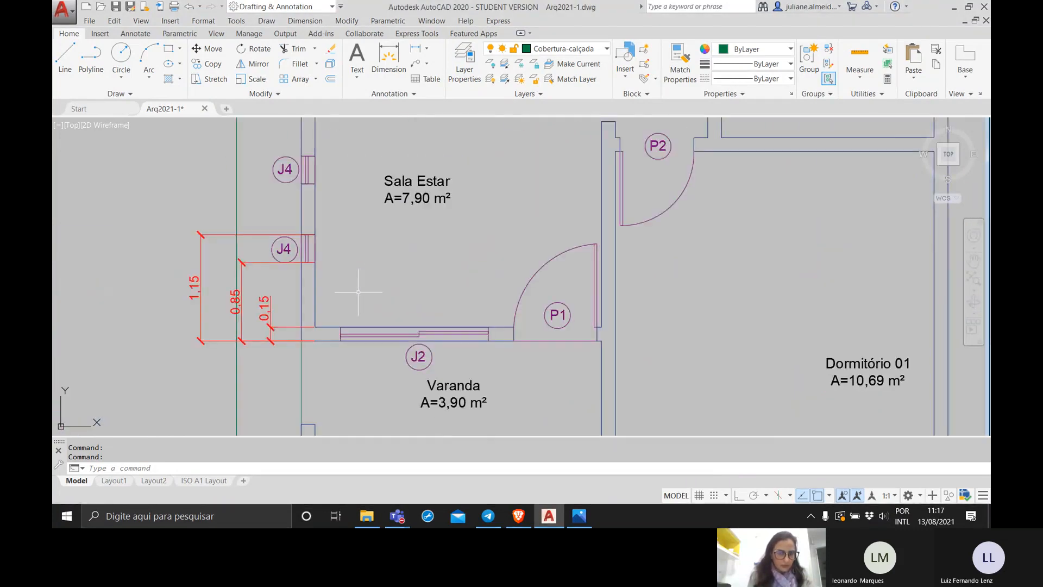
{"action": "left_click", "coordinate": [273, 335]}
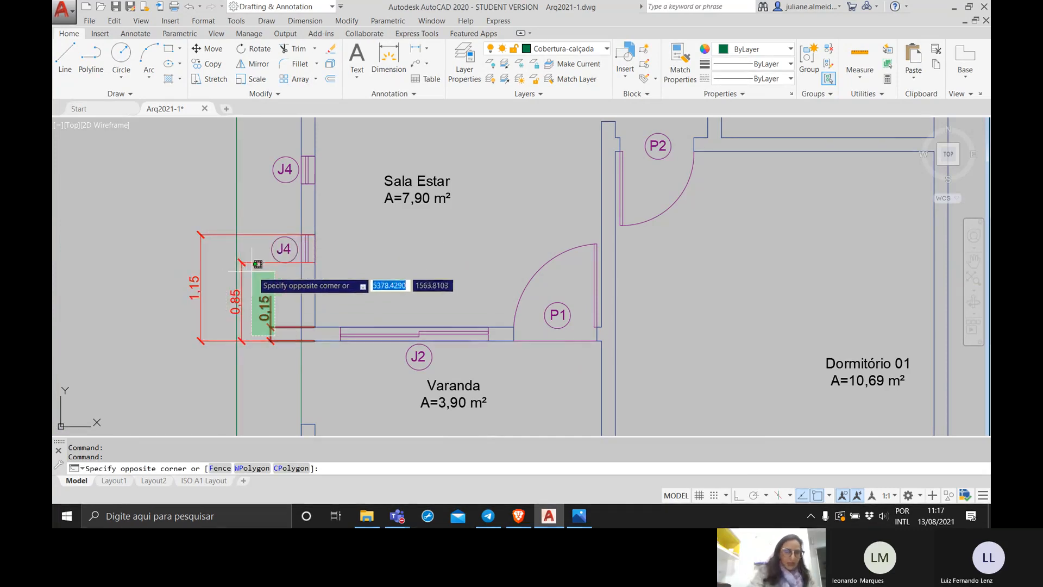
{"action": "key", "text": "Escape"}
{"action": "scroll", "coordinate": [280, 261], "scroll_direction": "down", "scroll_amount": 6}
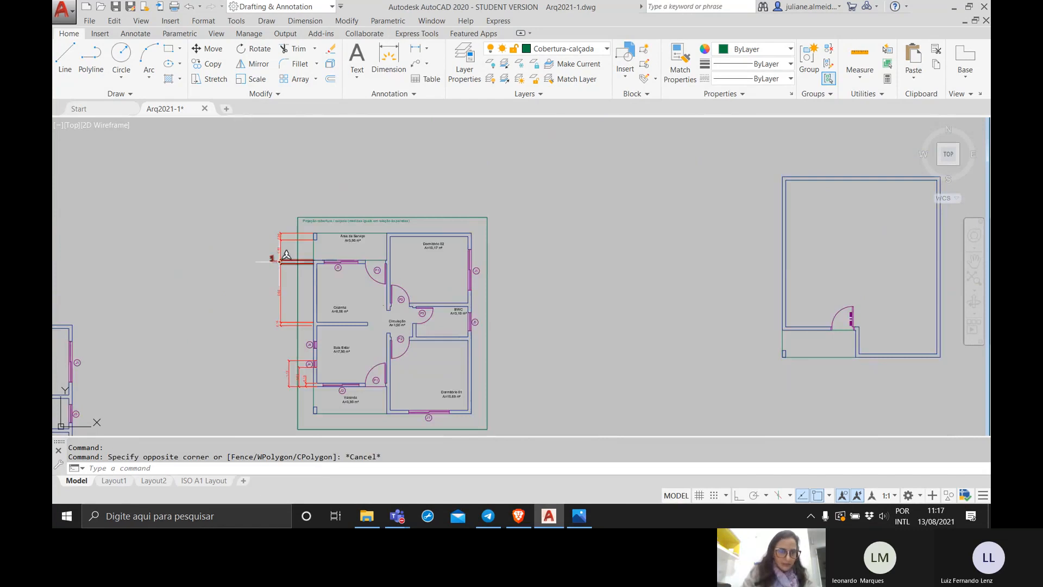
{"action": "scroll", "coordinate": [279, 261], "scroll_direction": "up", "scroll_amount": 10}
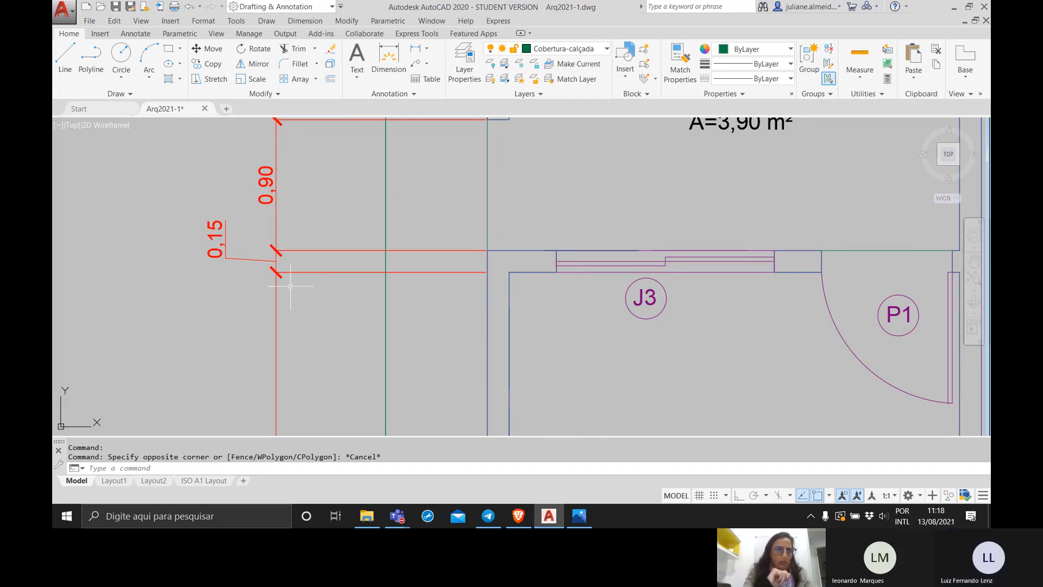
{"action": "scroll", "coordinate": [284, 274], "scroll_direction": "down", "scroll_amount": 5}
{"action": "mouse_move", "coordinate": [335, 378]}
{"action": "middle_mouse_down"}
{"action": "mouse_move", "coordinate": [335, 286]}
{"action": "mouse_move", "coordinate": [307, 212]}
{"action": "middle_mouse_up"}
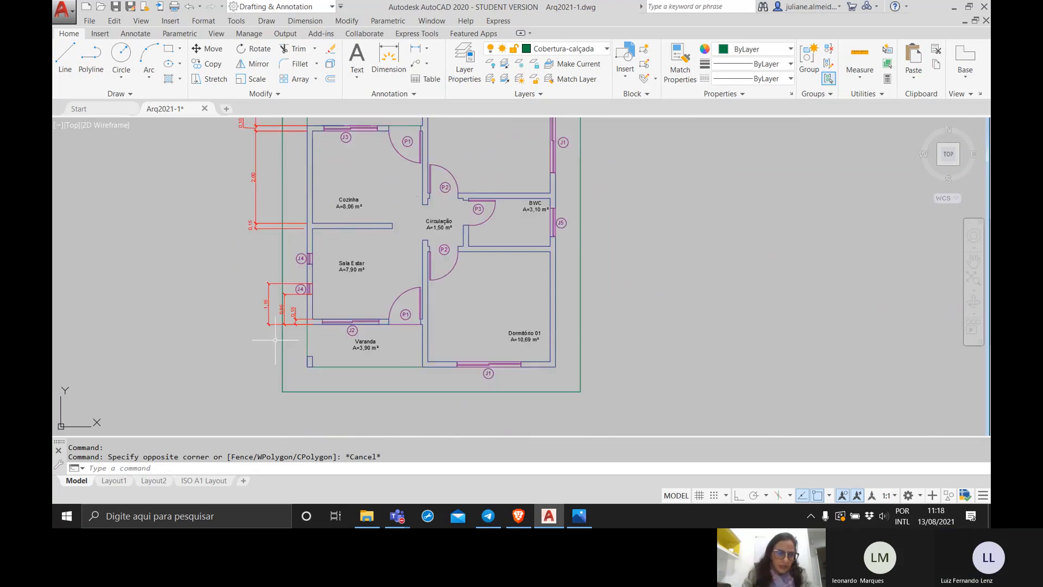
Step: Erase the 1,15, 0,85 and 0,15 dimensions beside the lower J4 window, next to the Varanda's wall corner
{"action": "scroll", "coordinate": [263, 331], "scroll_direction": "up", "scroll_amount": 6}
{"action": "left_click", "coordinate": [424, 333]}
{"action": "left_click", "coordinate": [391, 291]}
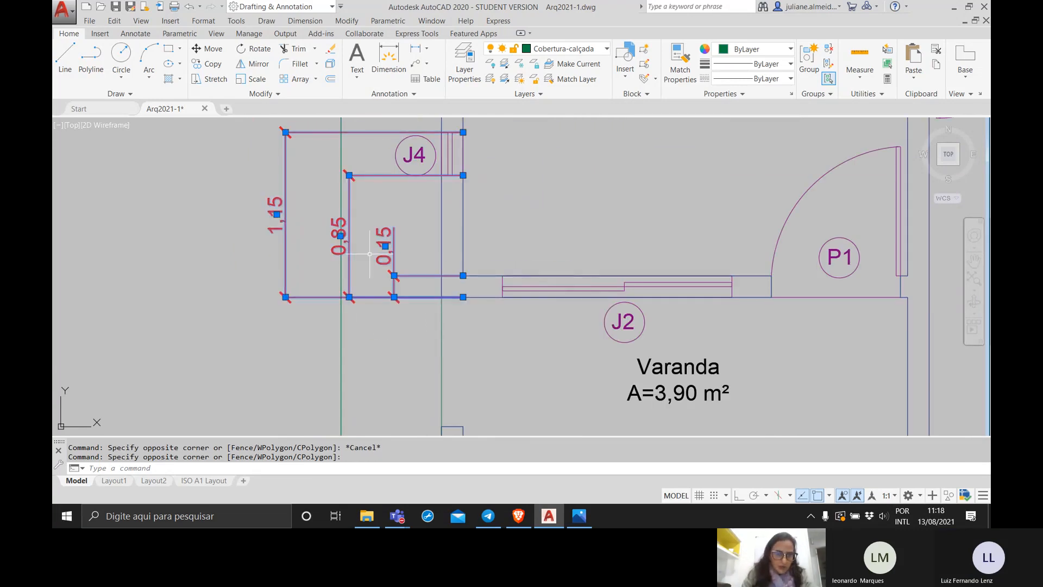
{"action": "key", "text": "Delete"}
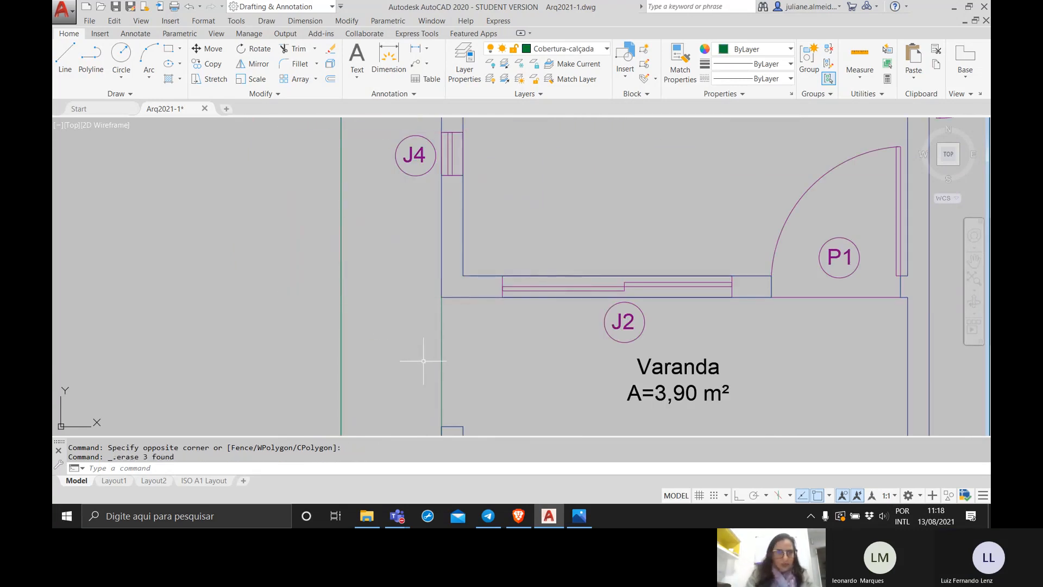
Step: Check the CotasArq dimension style and its overrides in the Dimension Style Manager
{"action": "left_click", "coordinate": [135, 33]}
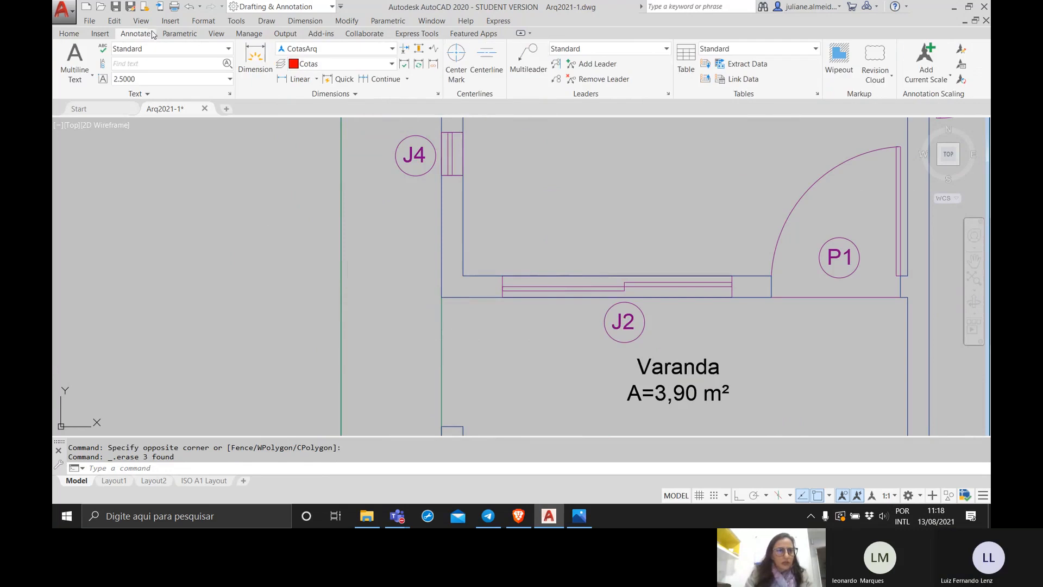
{"action": "left_click", "coordinate": [438, 93]}
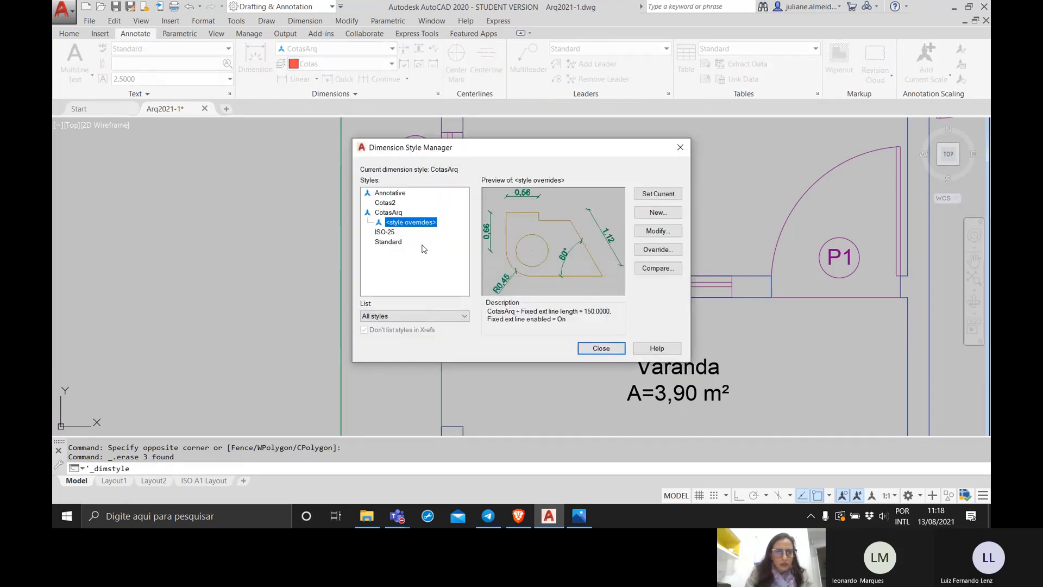
{"action": "left_click", "coordinate": [391, 213]}
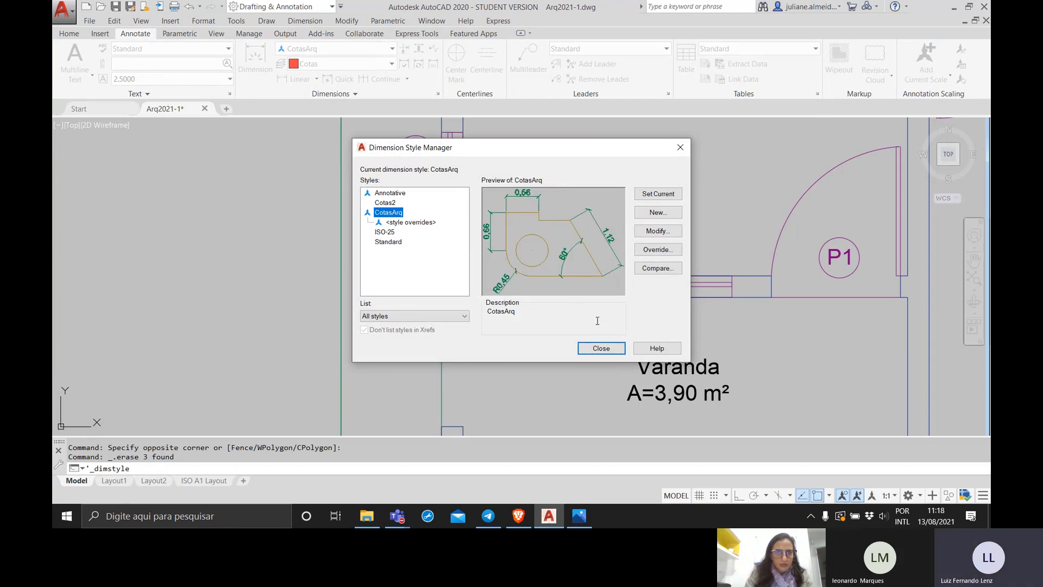
{"action": "left_click", "coordinate": [601, 347]}
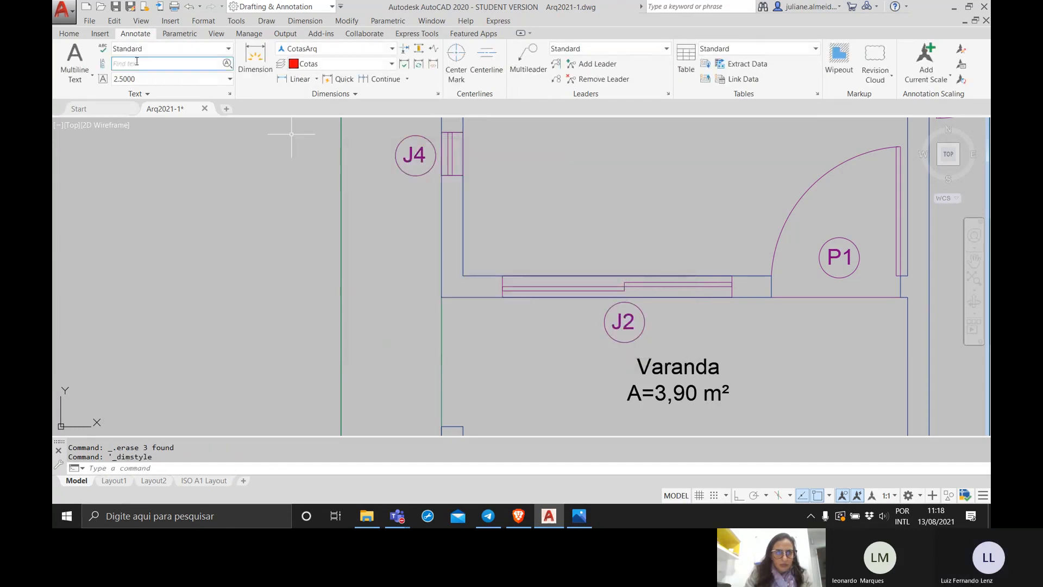
Step: Make Cotas the current layer and start the DIM command
{"action": "left_click", "coordinate": [68, 33]}
{"action": "left_click", "coordinate": [548, 48]}
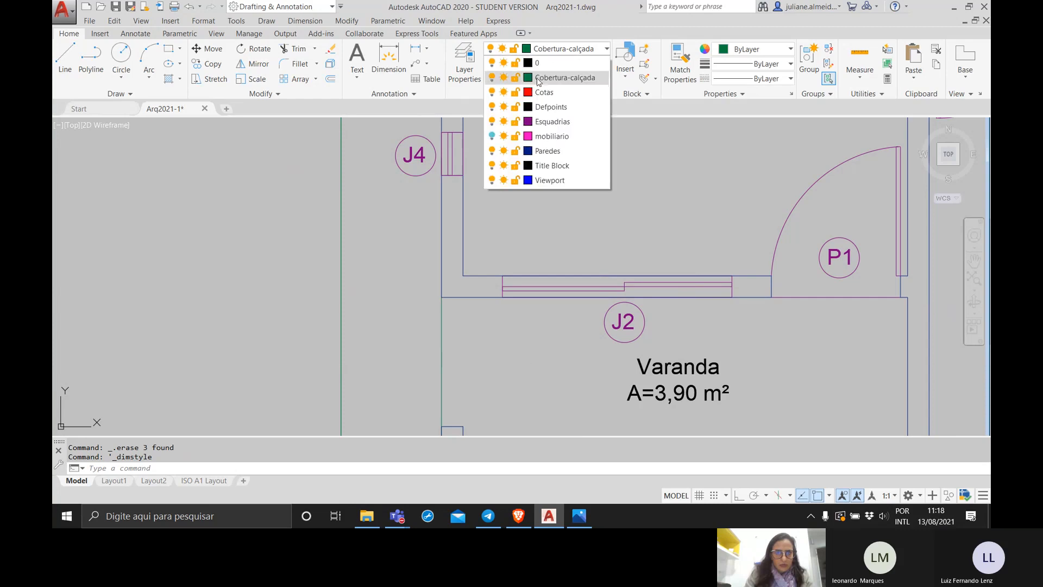
{"action": "left_click", "coordinate": [544, 93]}
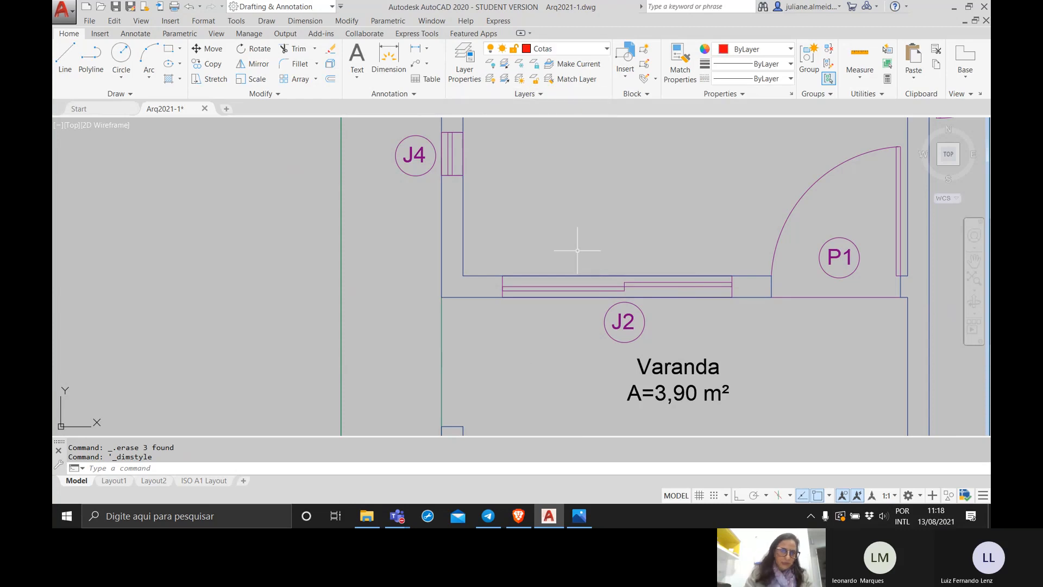
{"action": "type", "text": "dim"}
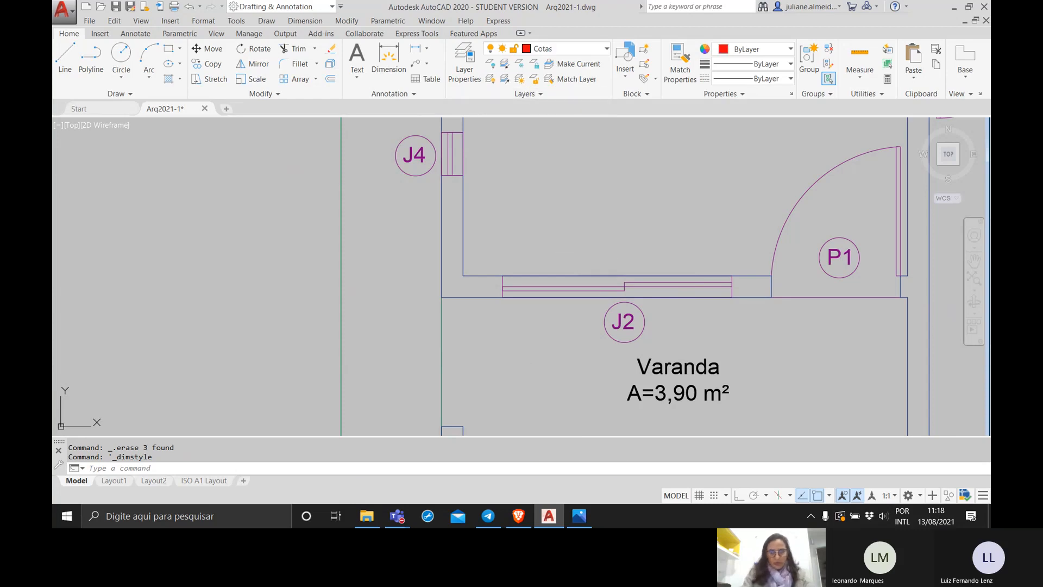
{"action": "key", "text": "Return"}
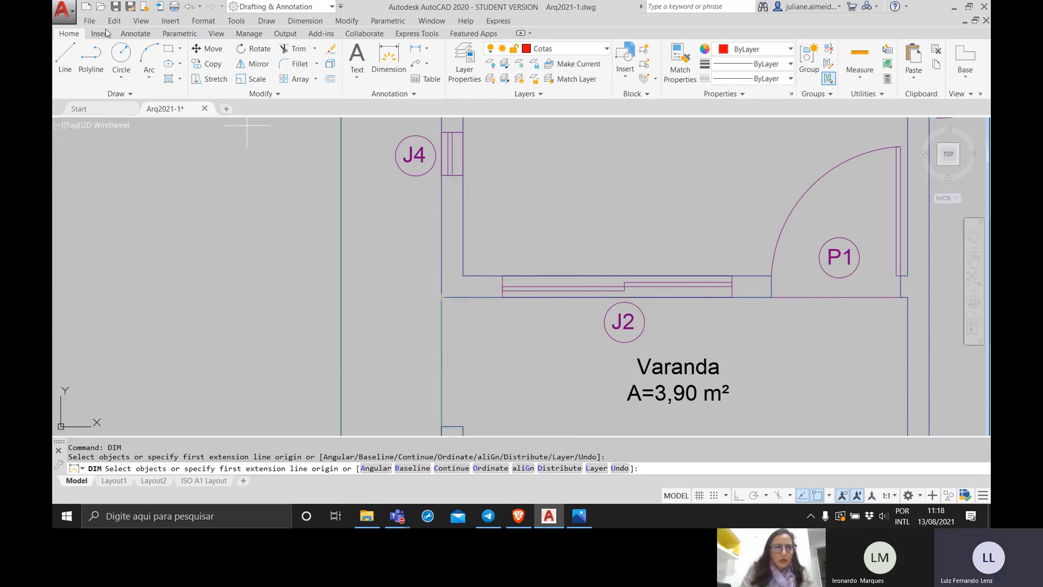
Step: Modify the CotasArq dimension style to use fixed length extension lines with a length of 100
{"action": "left_click", "coordinate": [135, 33]}
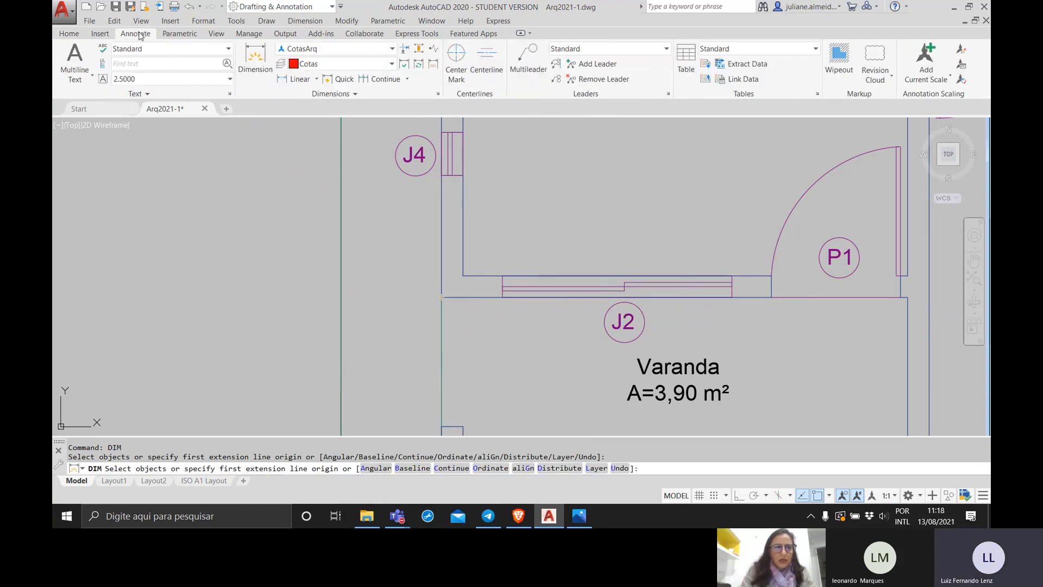
{"action": "left_click", "coordinate": [438, 94]}
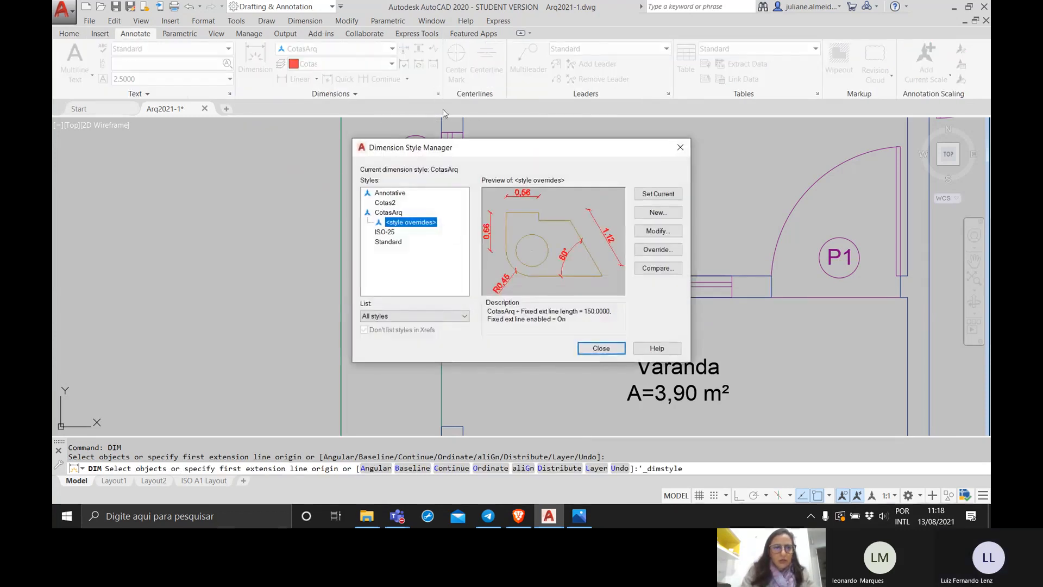
{"action": "left_click", "coordinate": [394, 212]}
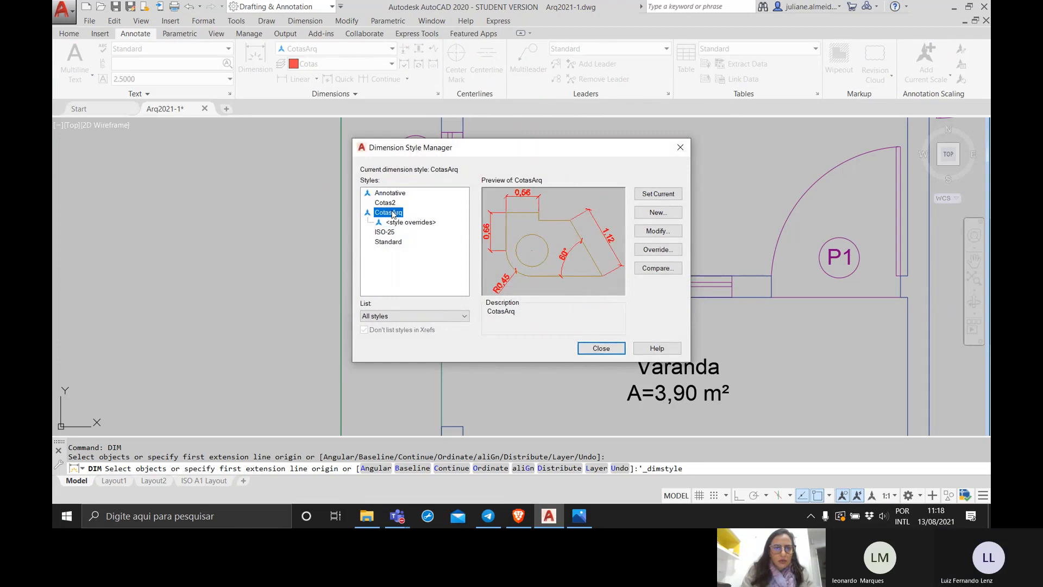
{"action": "left_click", "coordinate": [652, 231]}
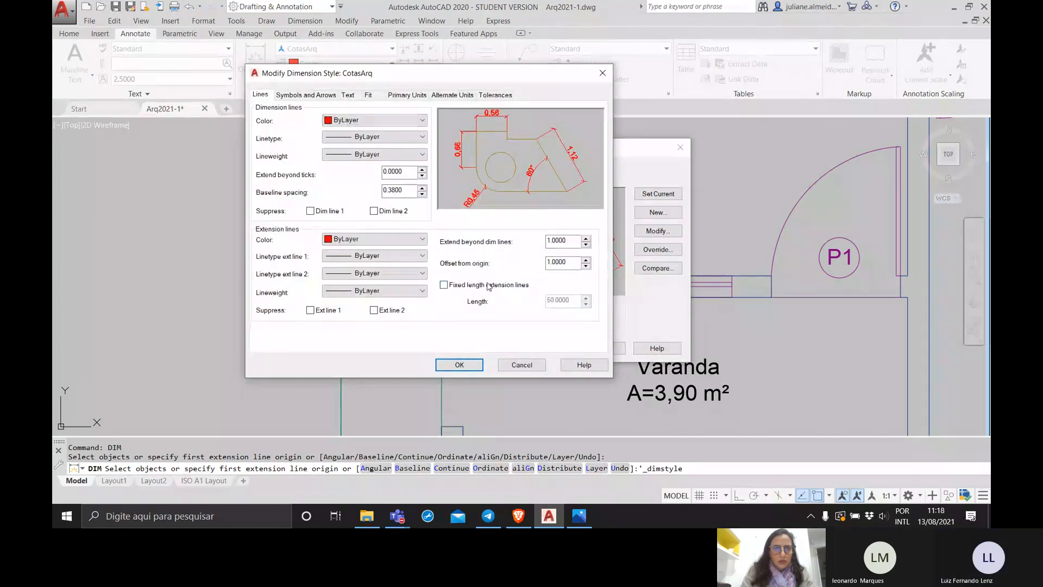
{"action": "left_click_drag", "start_coordinate": [579, 301], "coordinate": [478, 304]}
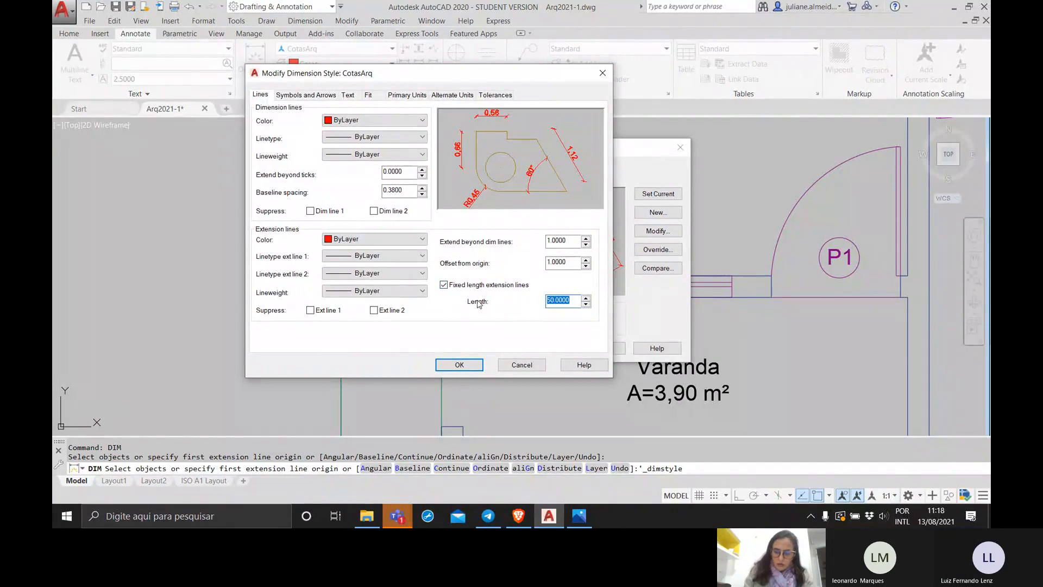
{"action": "type", "text": "100"}
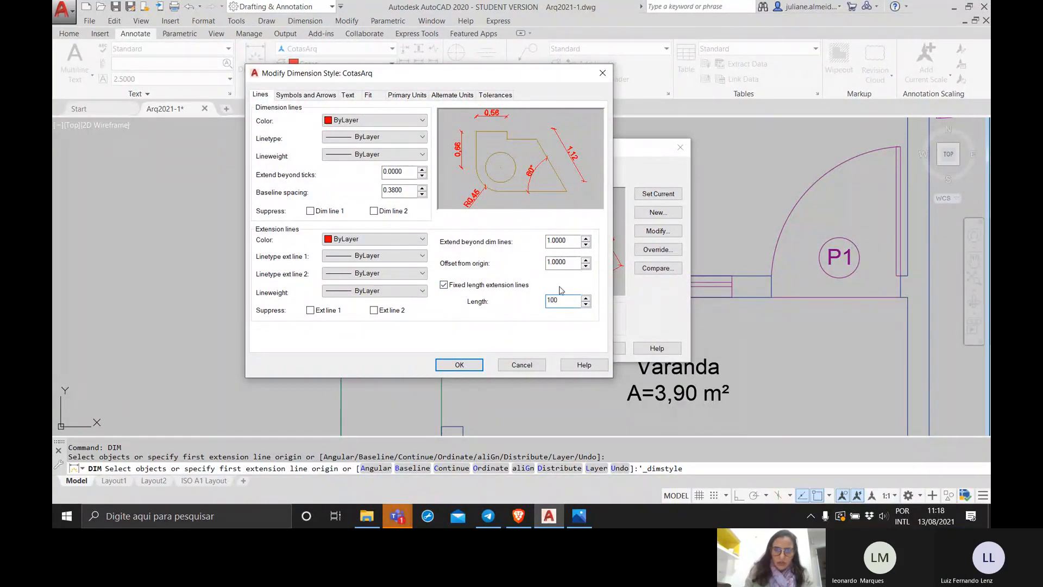
{"action": "left_click", "coordinate": [463, 364]}
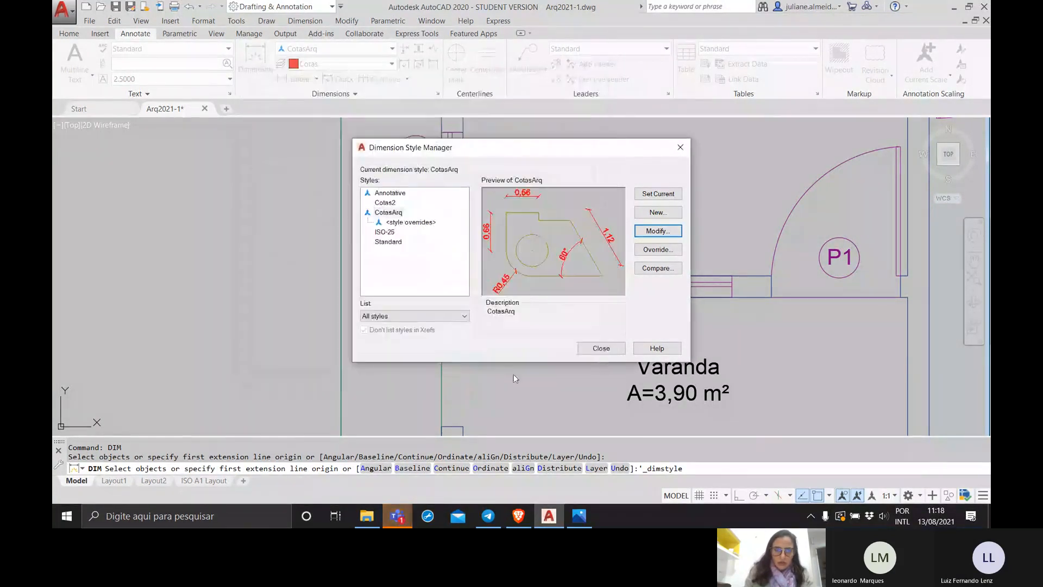
{"action": "left_click", "coordinate": [614, 351]}
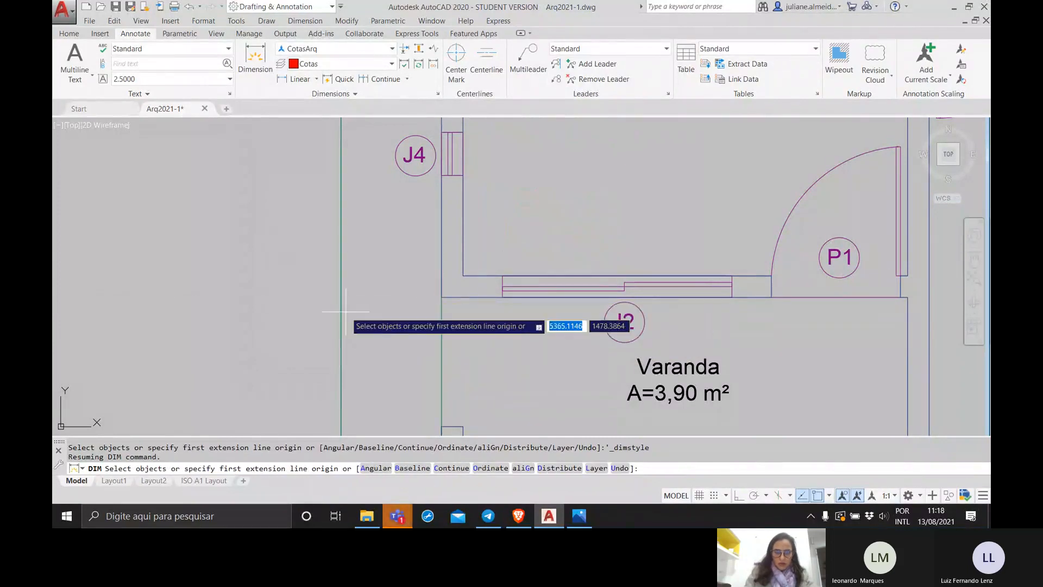
Step: Dimension the thickness of the wall between the Sala Estar and the Varanda, placing the dimension line outside the exterior wall
{"action": "left_click", "coordinate": [442, 297]}
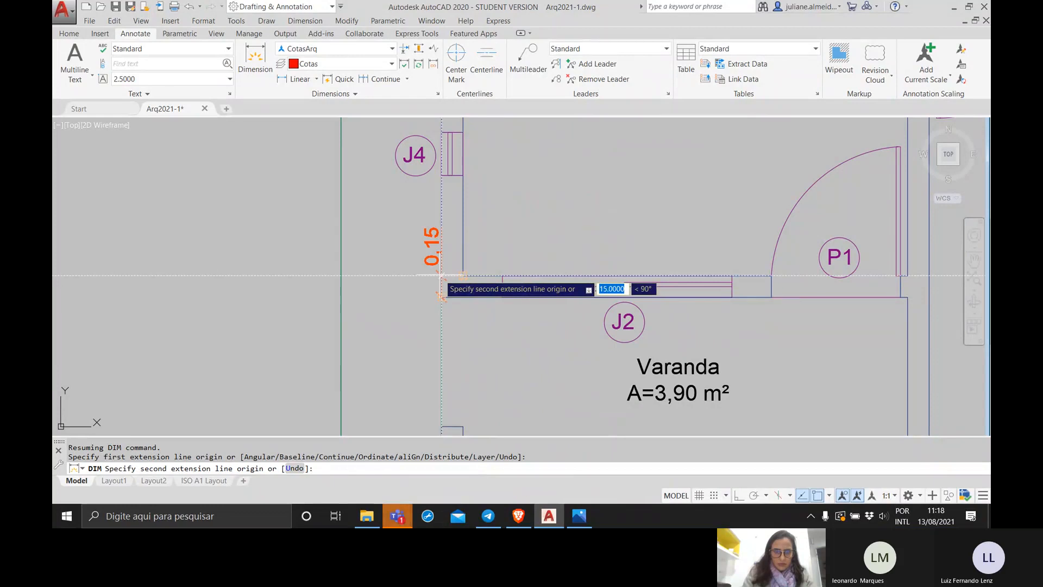
{"action": "left_click", "coordinate": [441, 275]}
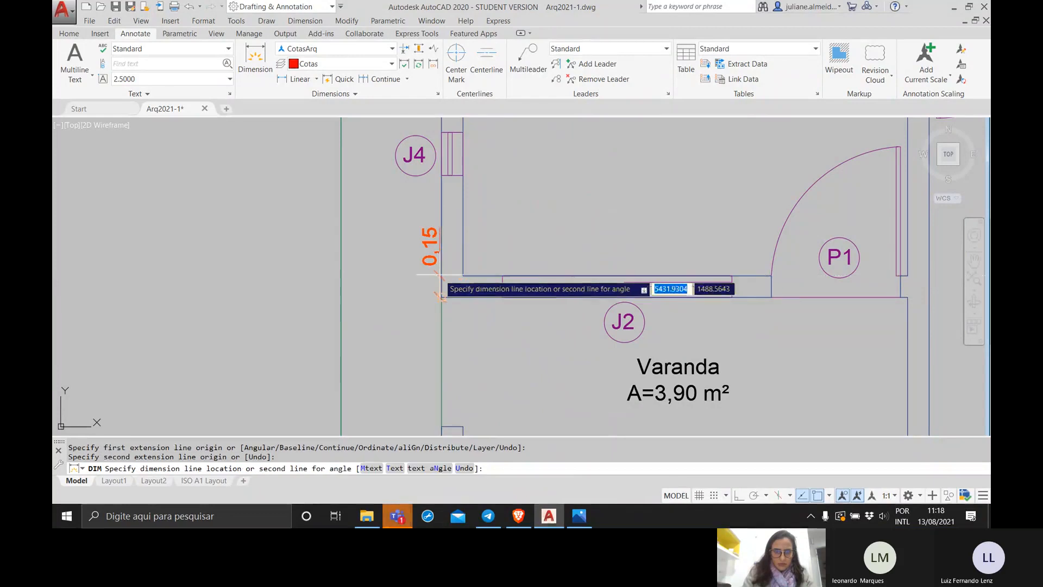
{"action": "left_click", "coordinate": [357, 281]}
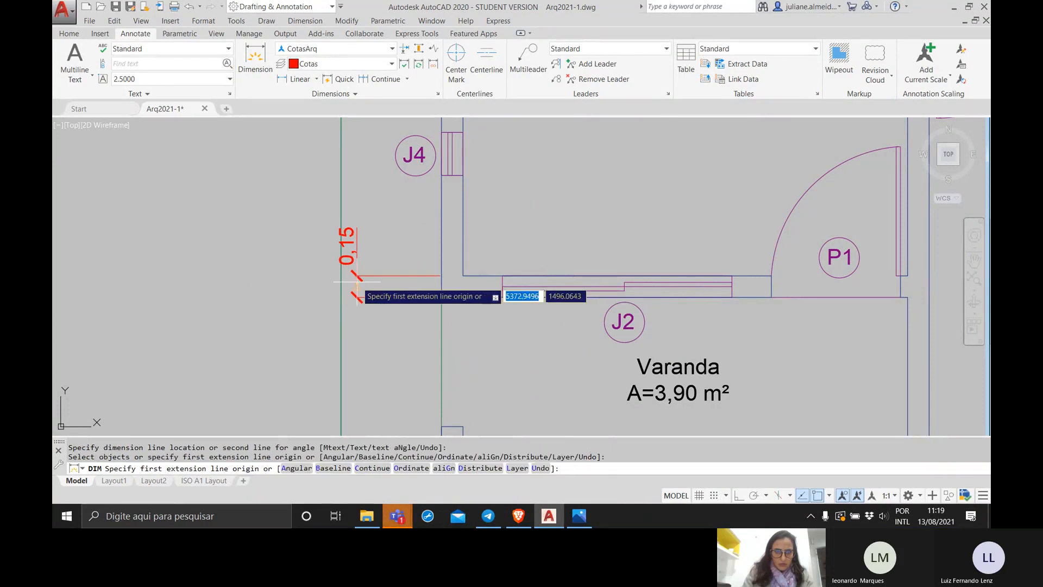
{"action": "left_click", "coordinate": [422, 330]}
{"action": "left_click", "coordinate": [398, 257]}
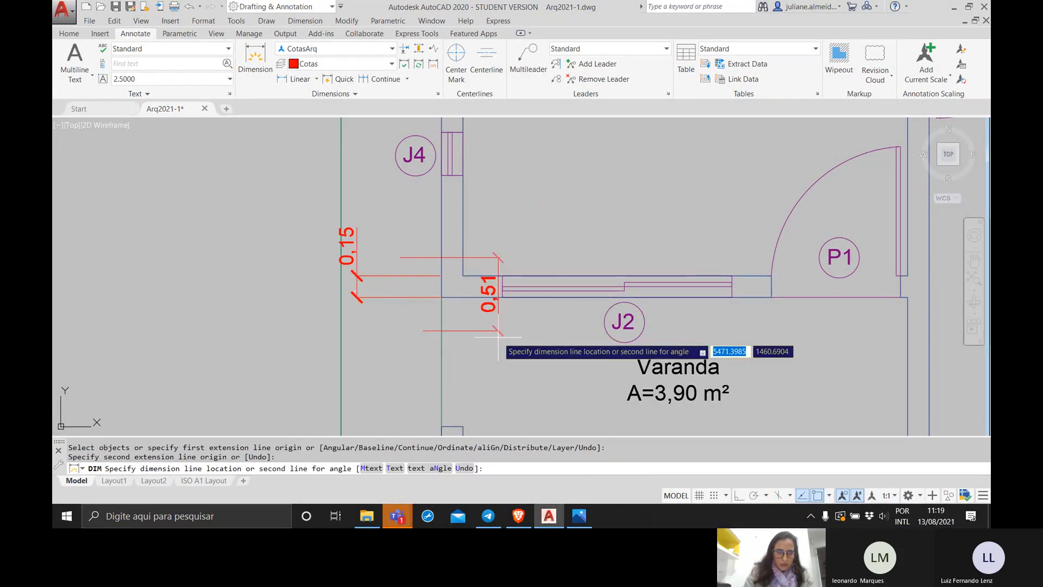
{"action": "key", "text": "Escape"}
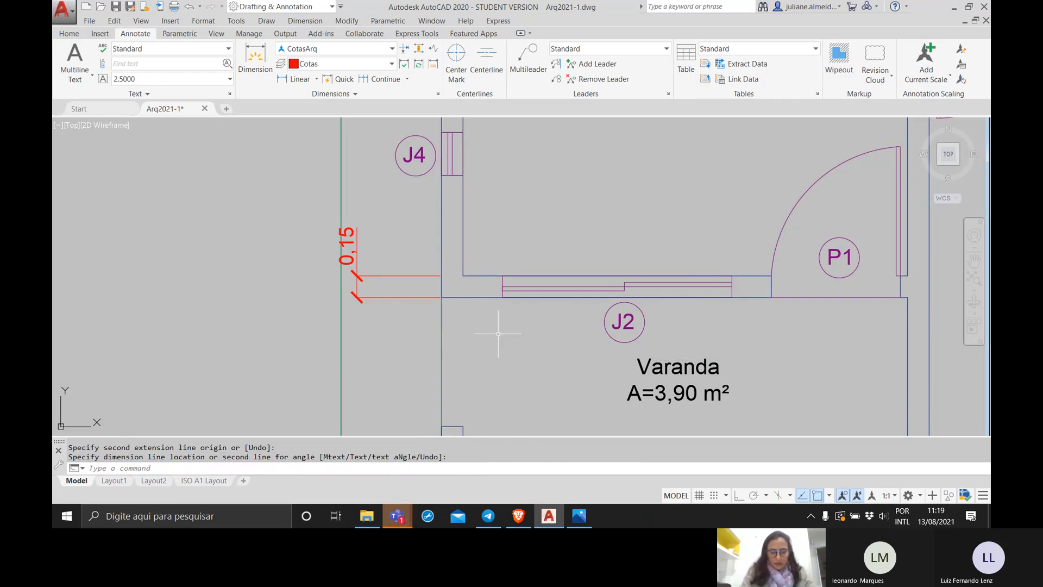
Step: Continue the dimension chain from the Varanda wall dimension across the lower J4 window to the near edge of the upper J4 window
{"action": "type", "text": "dim"}
{"action": "key", "text": "Return"}
{"action": "scroll", "coordinate": [498, 289], "scroll_direction": "down", "scroll_amount": 5}
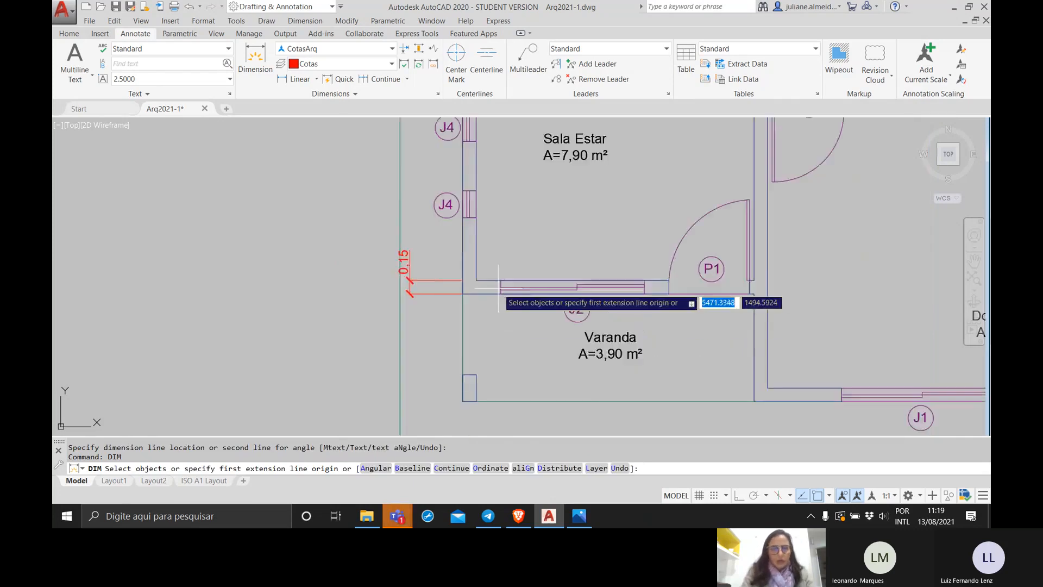
{"action": "middle_click_drag", "start_coordinate": [467, 309], "coordinate": [364, 395]}
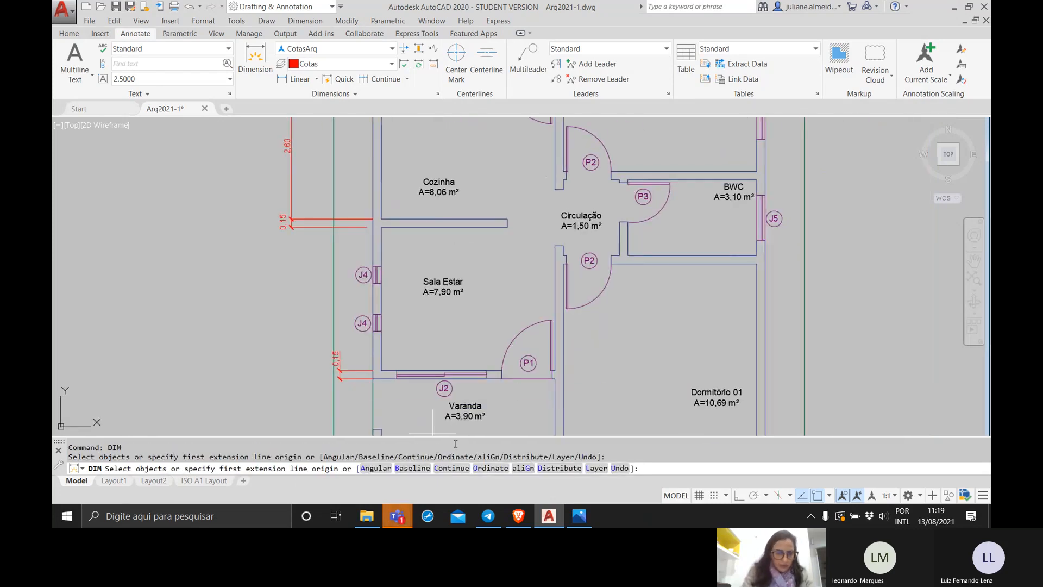
{"action": "left_click", "coordinate": [451, 468]}
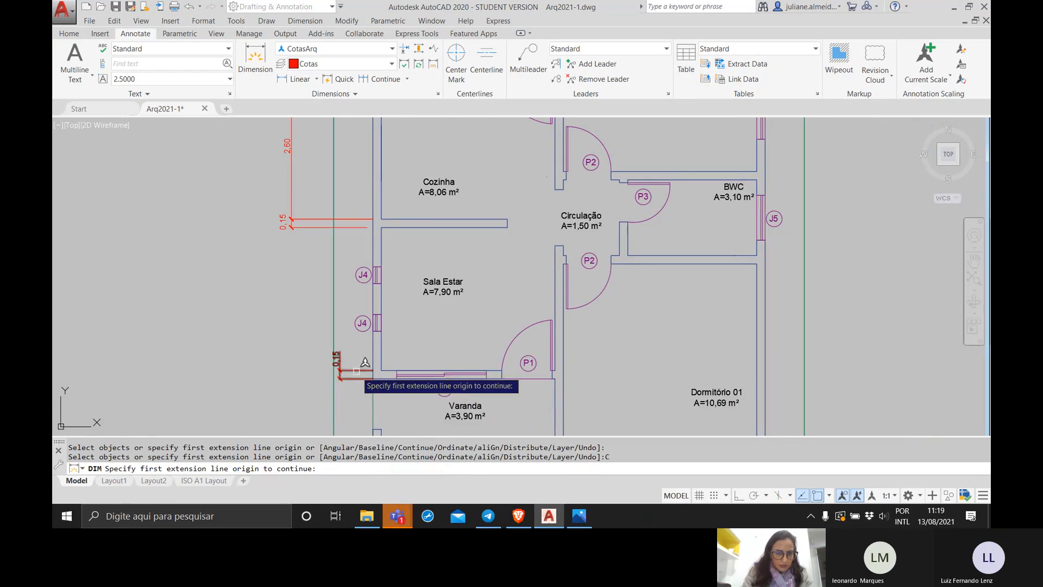
{"action": "left_click", "coordinate": [338, 374]}
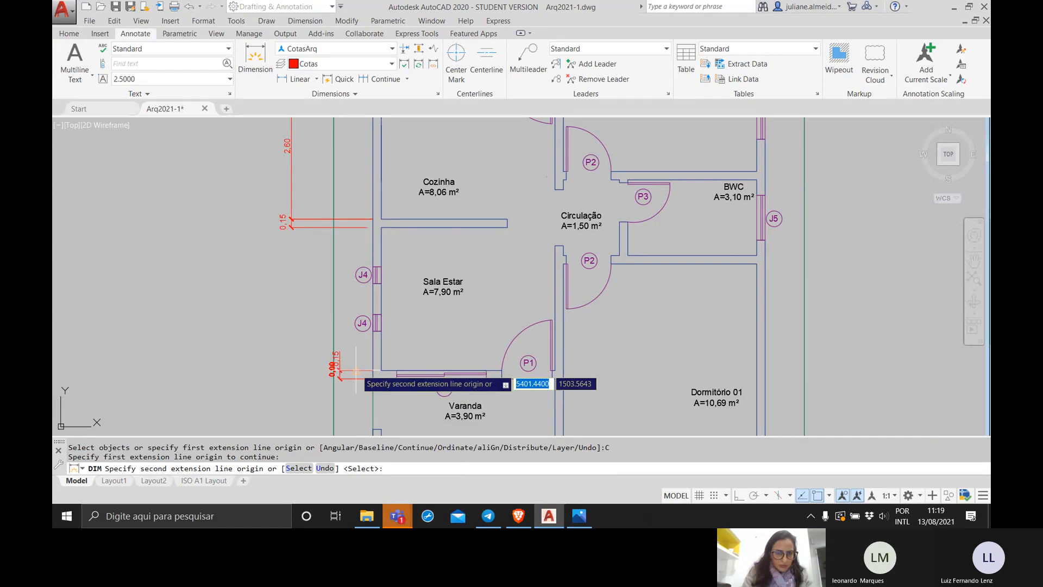
{"action": "left_click", "coordinate": [374, 329]}
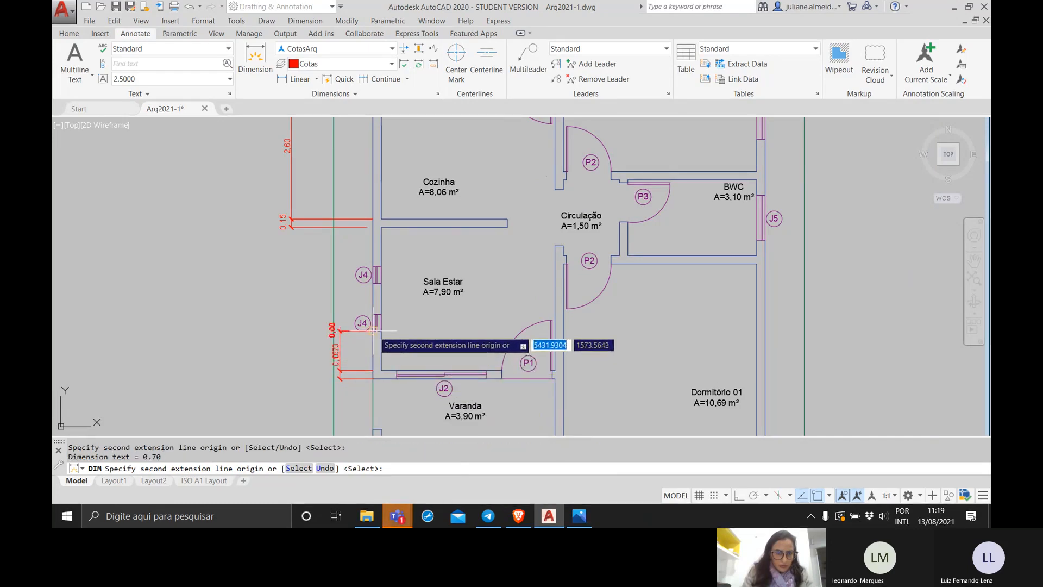
{"action": "left_click", "coordinate": [374, 283]}
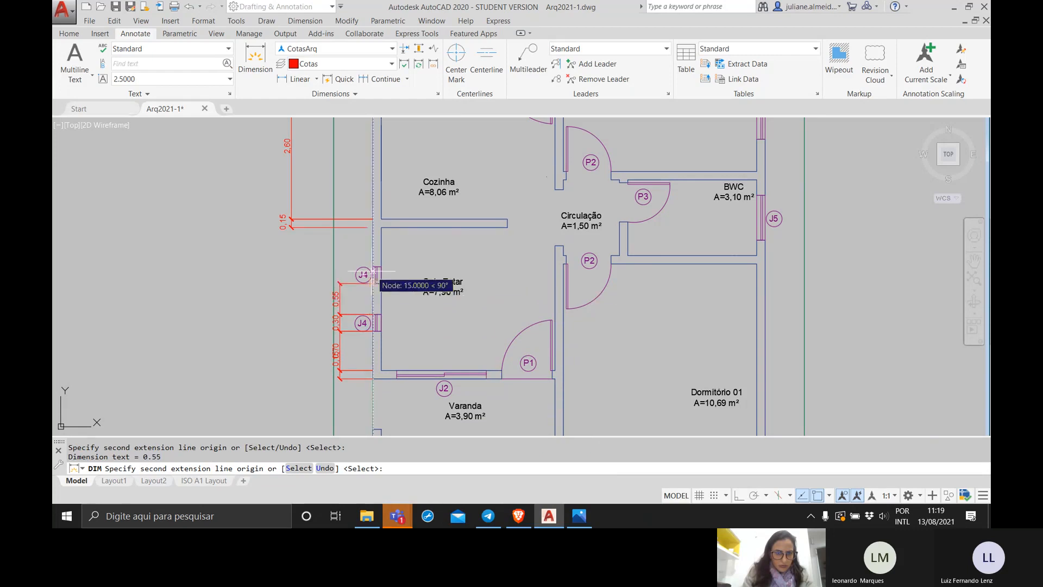
Step: Extend the dimension chain across the upper J4 window to the wall between Sala Estar and Cozinha, and end the command
{"action": "left_click", "coordinate": [374, 267]}
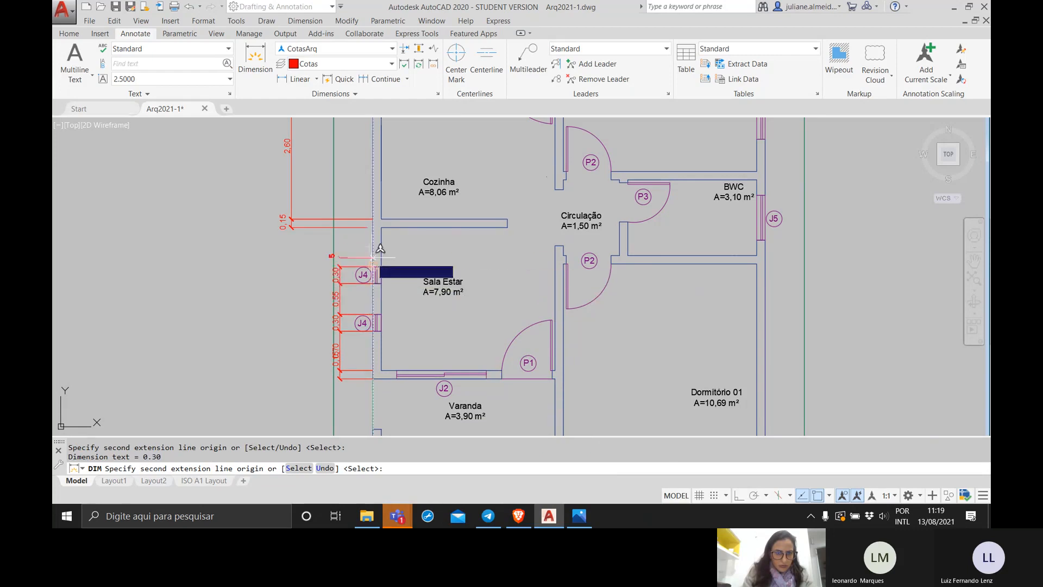
{"action": "left_click", "coordinate": [376, 219]}
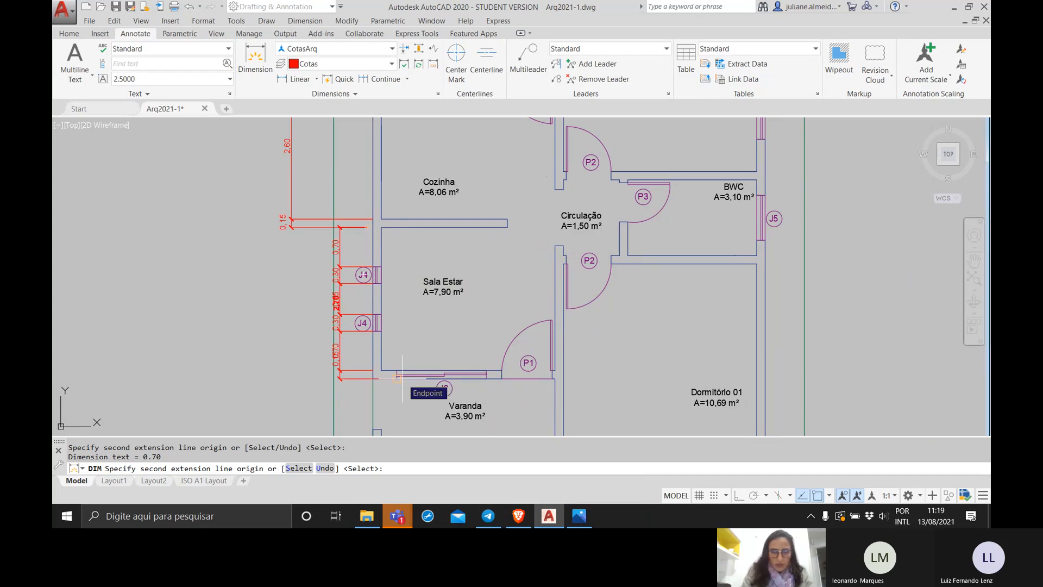
{"action": "key", "text": "Return"}
{"action": "scroll", "coordinate": [326, 364], "scroll_direction": "up", "scroll_amount": 6}
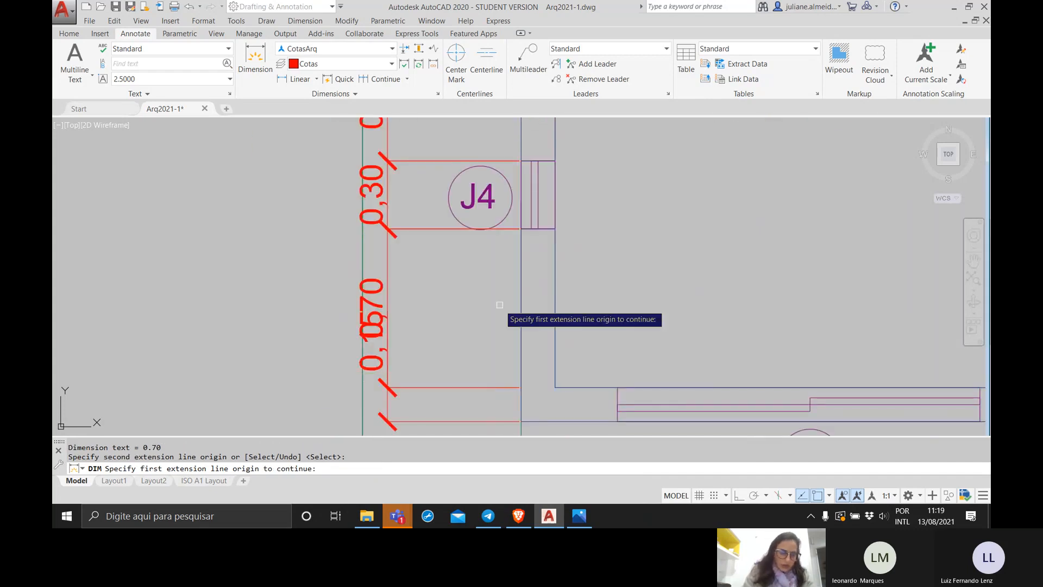
{"action": "key", "text": "Escape"}
{"action": "scroll", "coordinate": [489, 305], "scroll_direction": "down", "scroll_amount": 4}
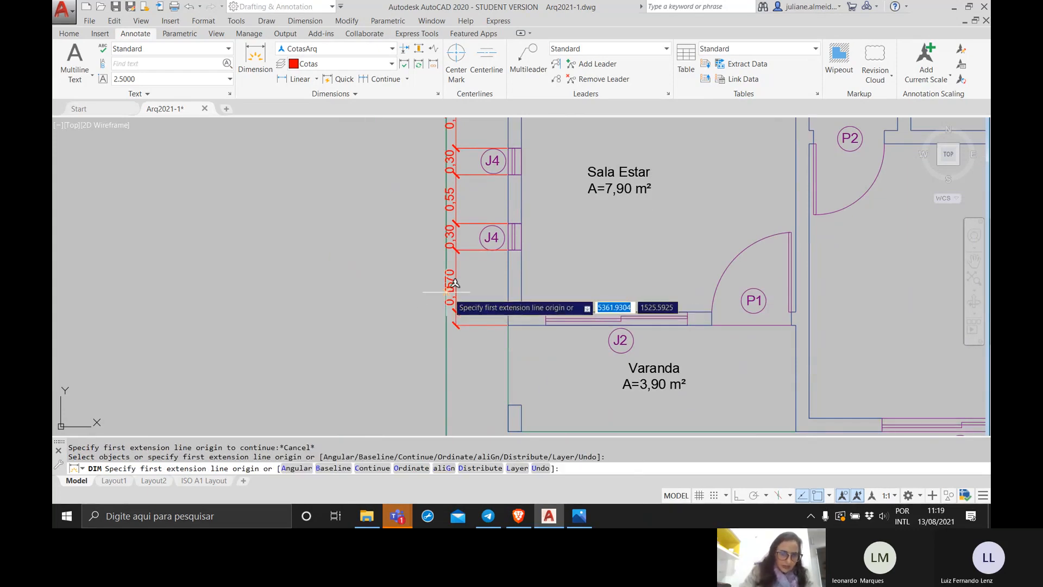
{"action": "key", "text": "Escape"}
{"action": "key", "text": "Escape"}
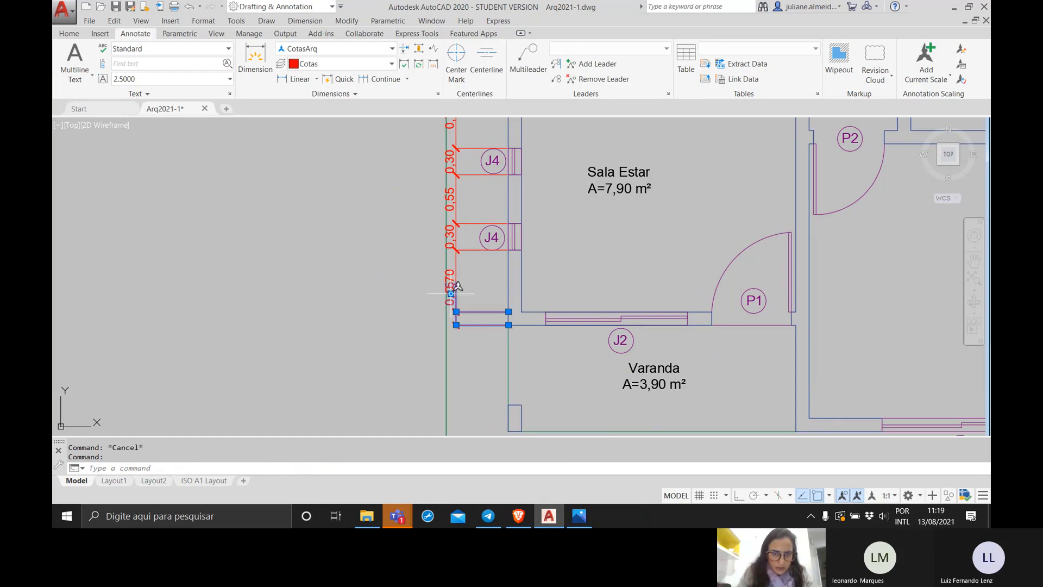
Step: Move the overlapping 0,15 text of the Varanda wall dimension below its lower tick, in line with the dimension line
{"action": "left_click", "coordinate": [451, 293]}
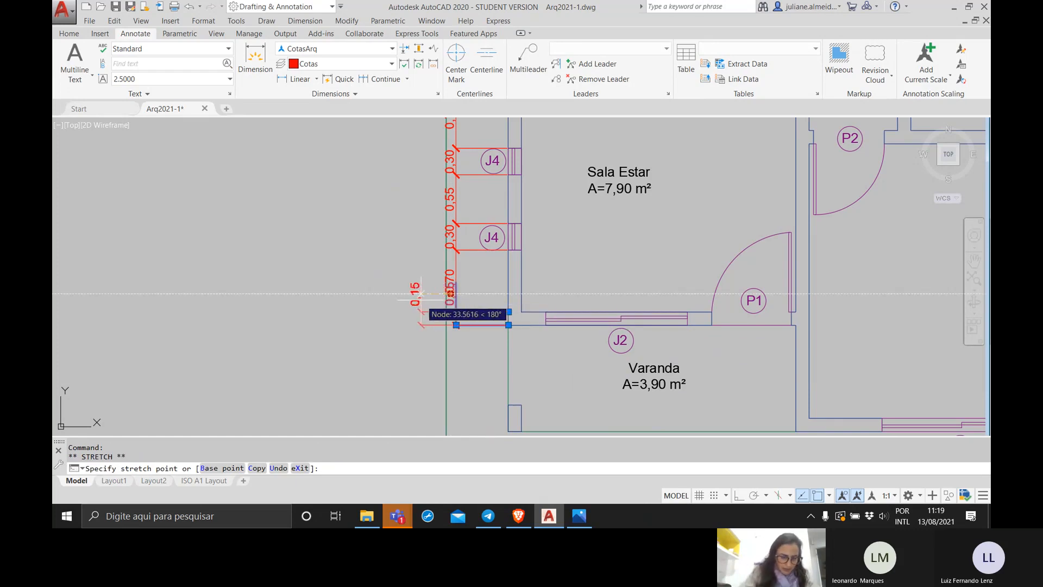
{"action": "key", "text": "Escape"}
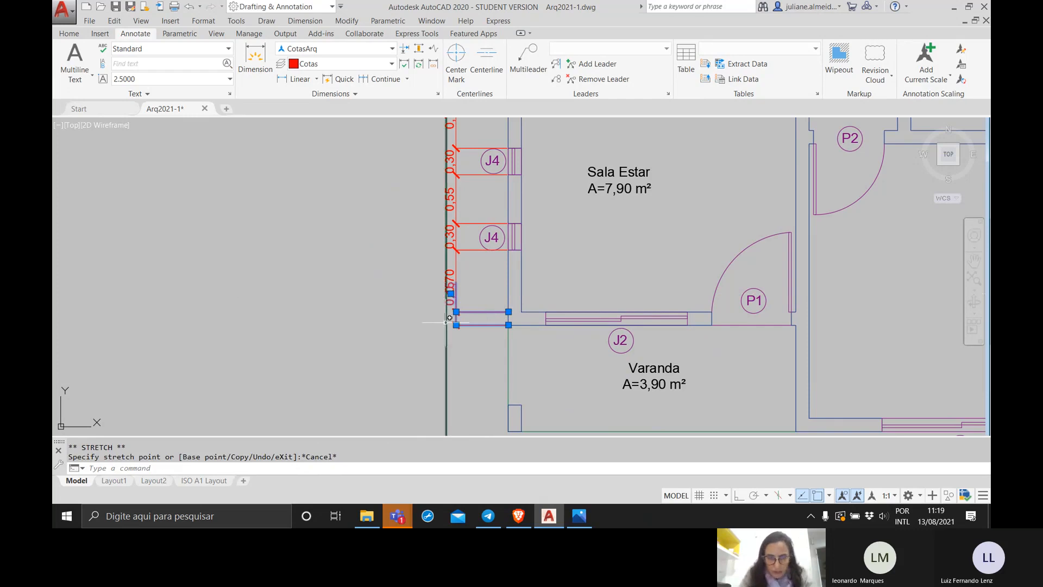
{"action": "scroll", "coordinate": [463, 302], "scroll_direction": "up", "scroll_amount": 3}
{"action": "middle_click_drag", "start_coordinate": [462, 302], "coordinate": [443, 312]}
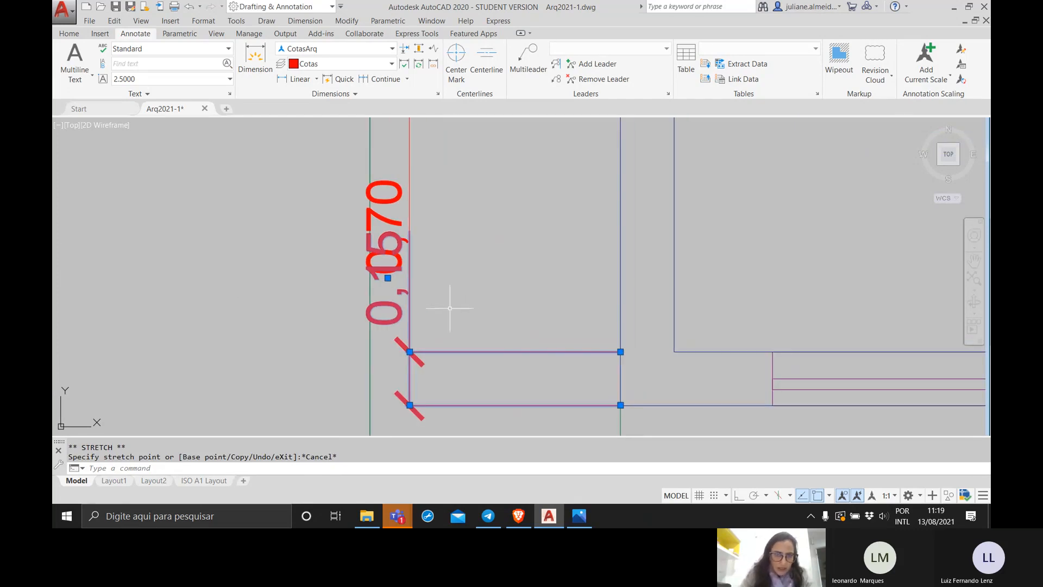
{"action": "left_click", "coordinate": [387, 277]}
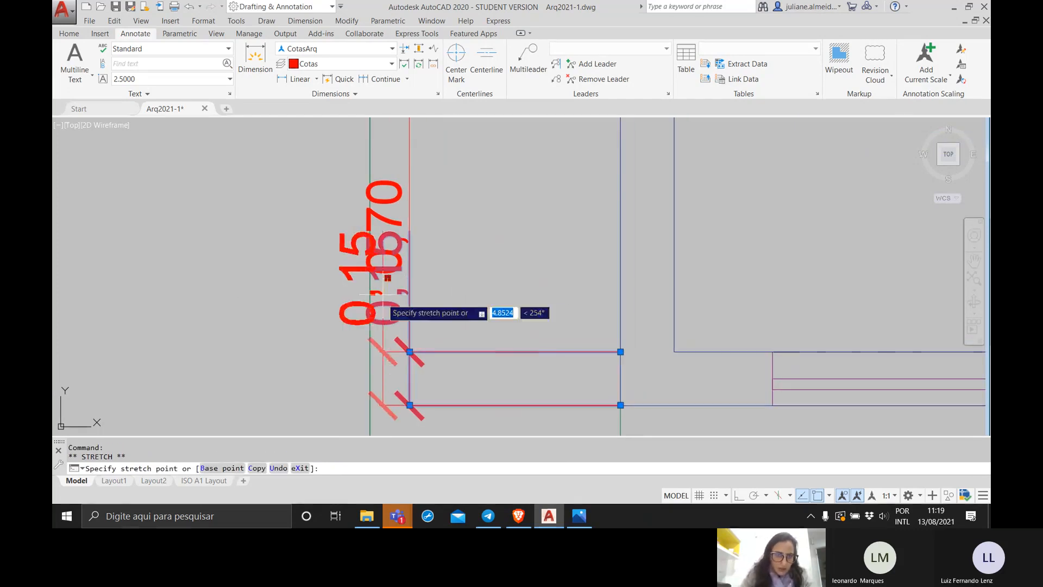
{"action": "right_click", "coordinate": [421, 413]}
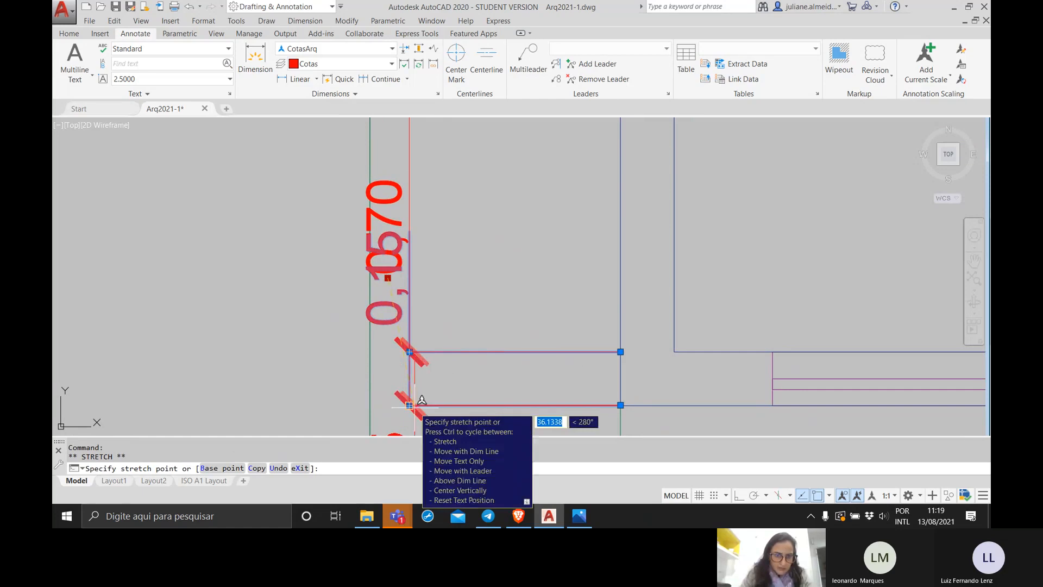
{"action": "middle_click_drag", "start_coordinate": [417, 398], "coordinate": [451, 222]}
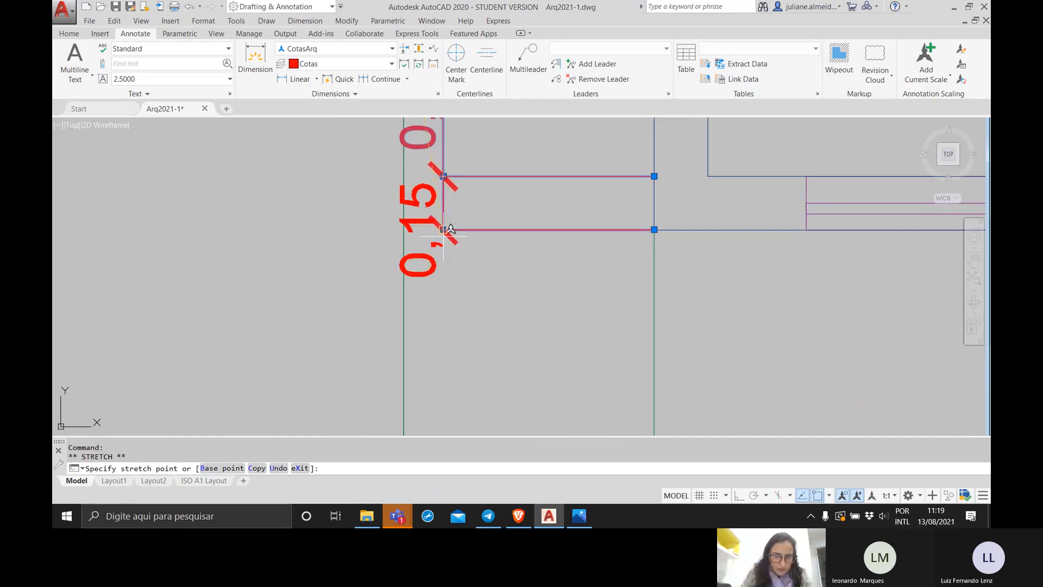
{"action": "left_click", "coordinate": [443, 303]}
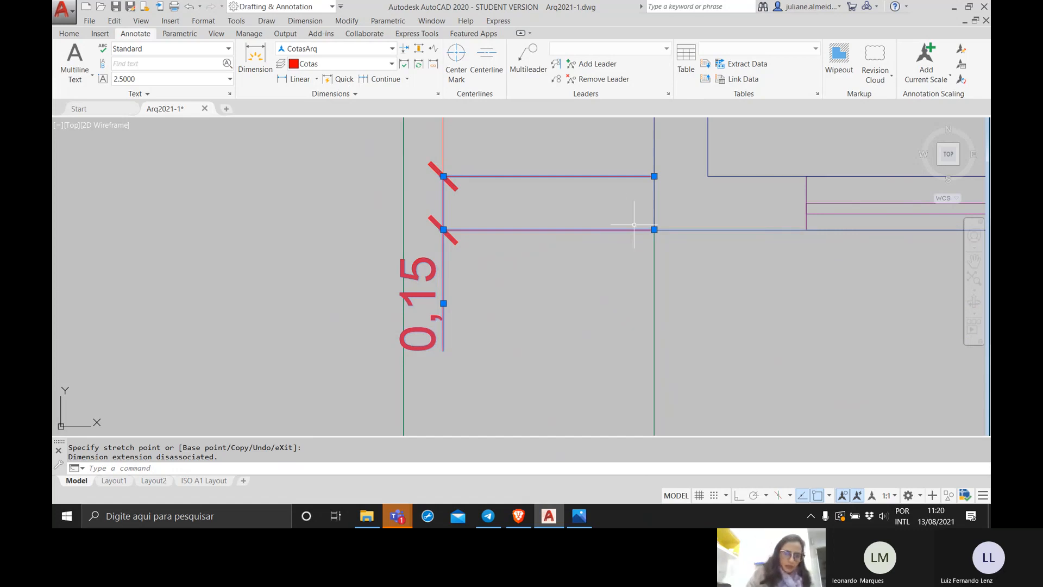
{"action": "key", "text": "Escape"}
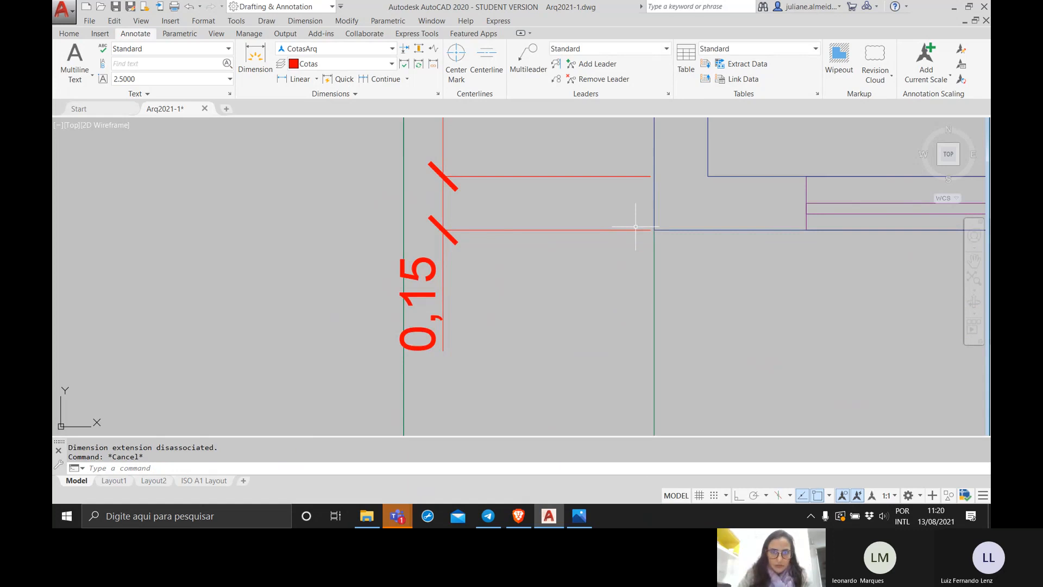
Step: Turn off the Endpoint, Center, Node and Intersection object snaps, leaving only Midpoint active, and release the 0,15 dimension
{"action": "scroll", "coordinate": [636, 226], "scroll_direction": "down", "scroll_amount": 1}
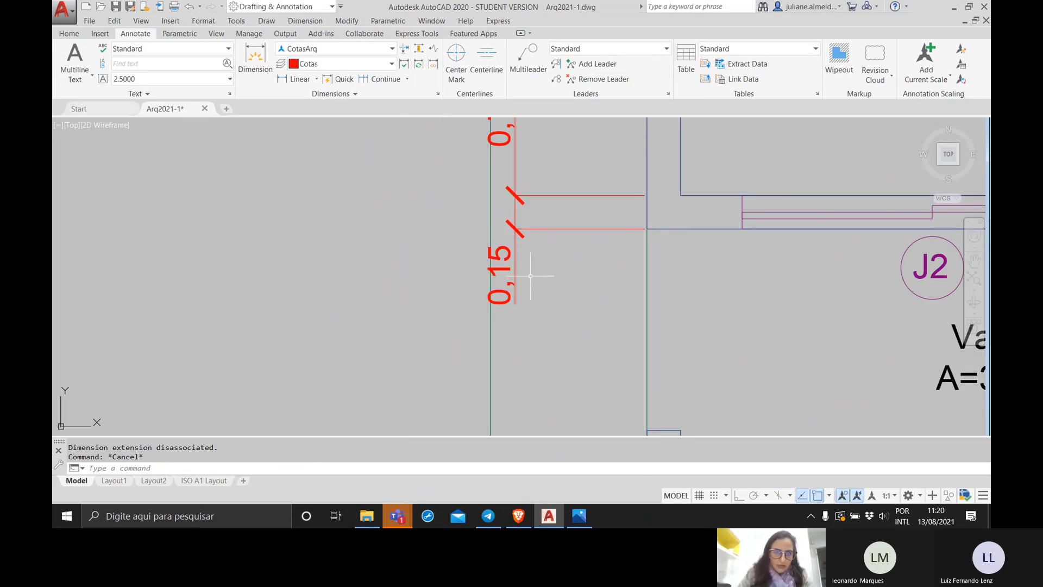
{"action": "left_click", "coordinate": [504, 270]}
{"action": "left_click", "coordinate": [515, 274]}
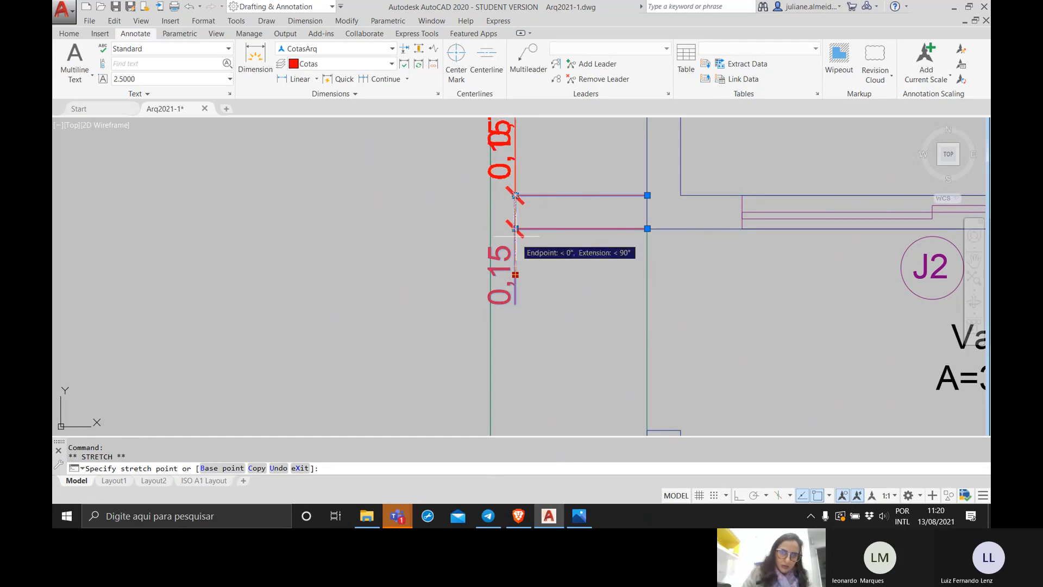
{"action": "left_click", "coordinate": [829, 495]}
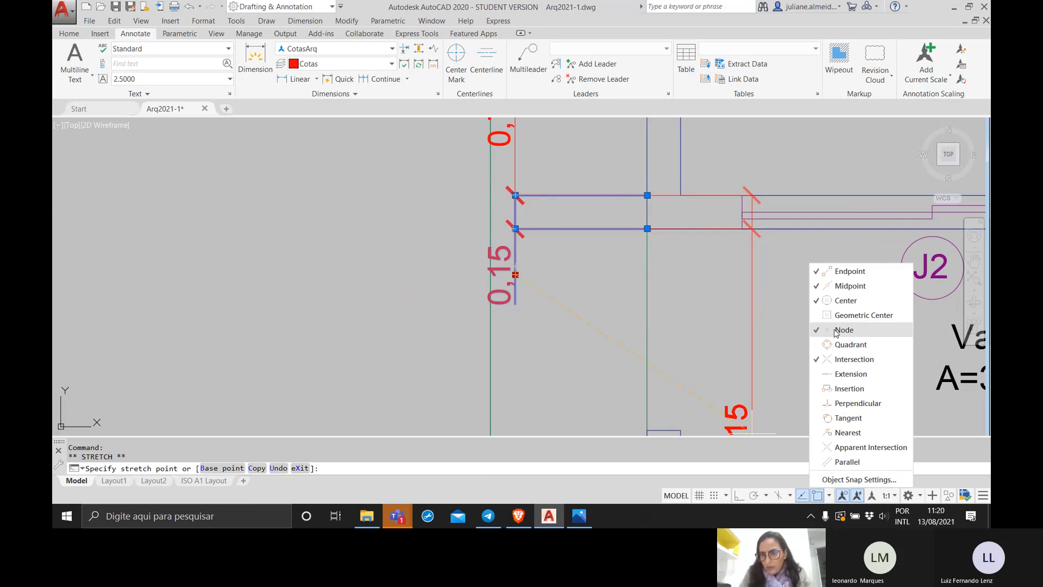
{"action": "left_click", "coordinate": [834, 271]}
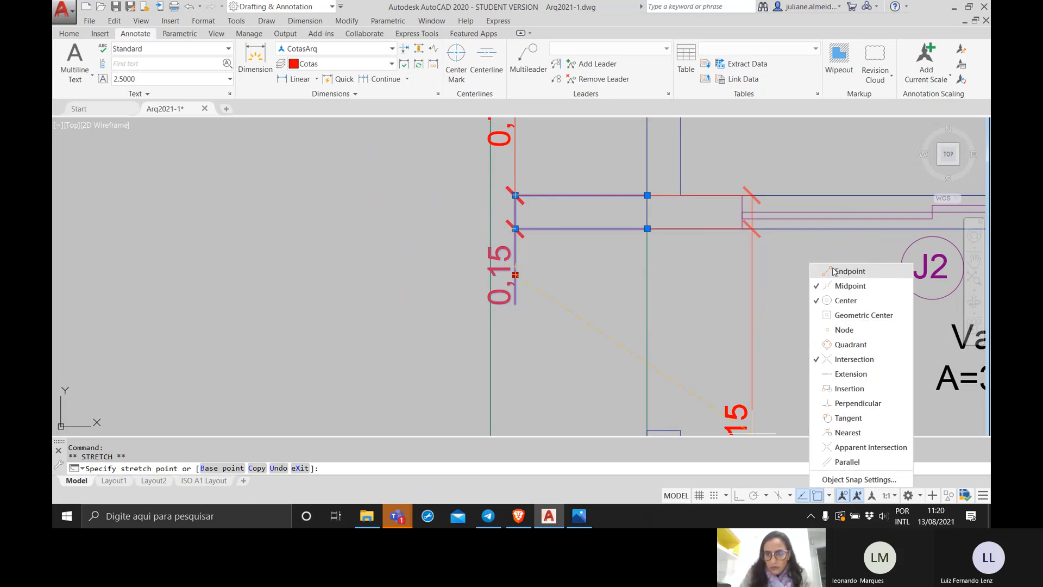
{"action": "left_click", "coordinate": [826, 300]}
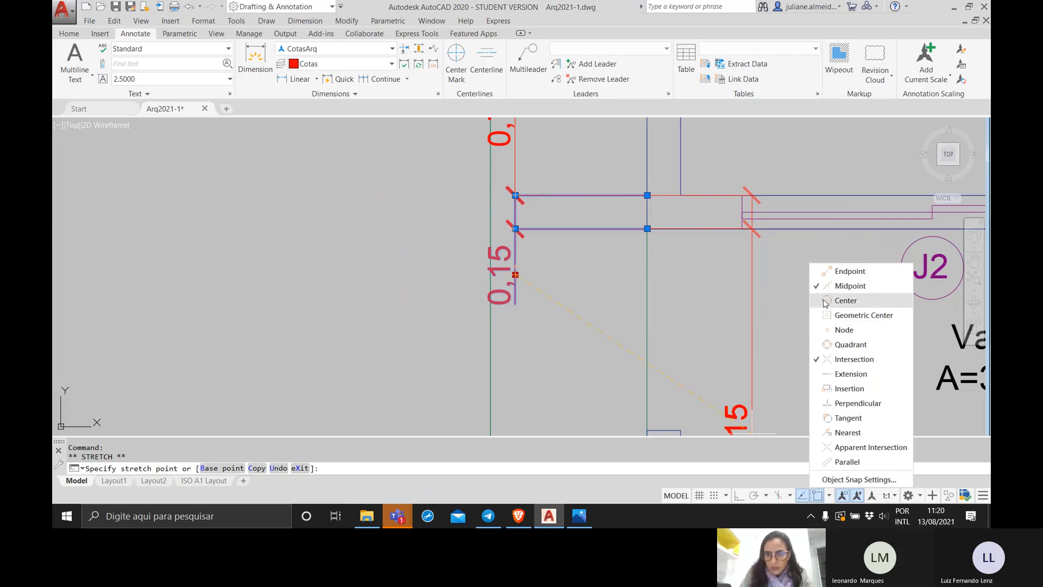
{"action": "left_click", "coordinate": [824, 360]}
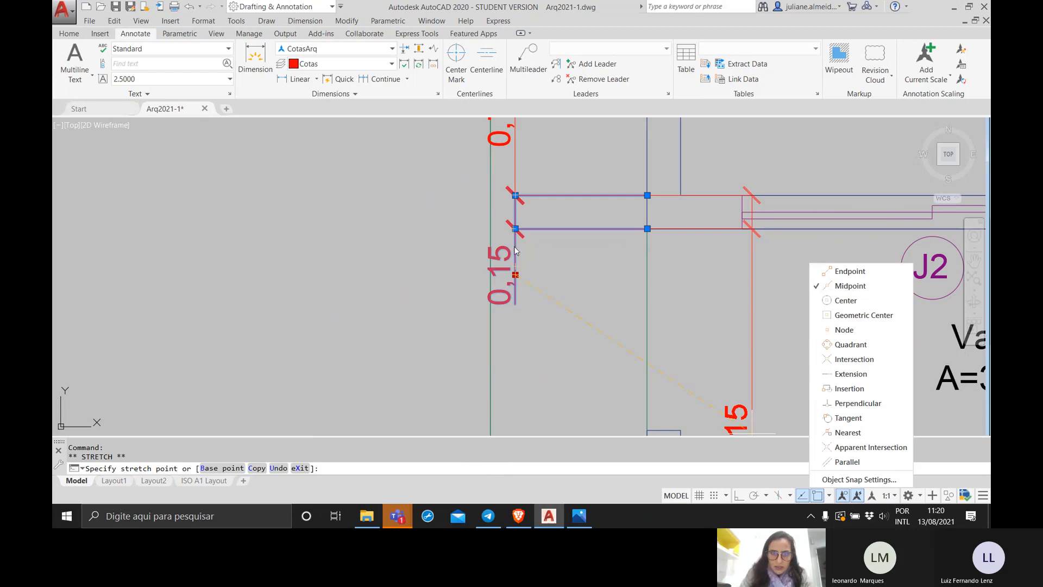
{"action": "left_click", "coordinate": [830, 496]}
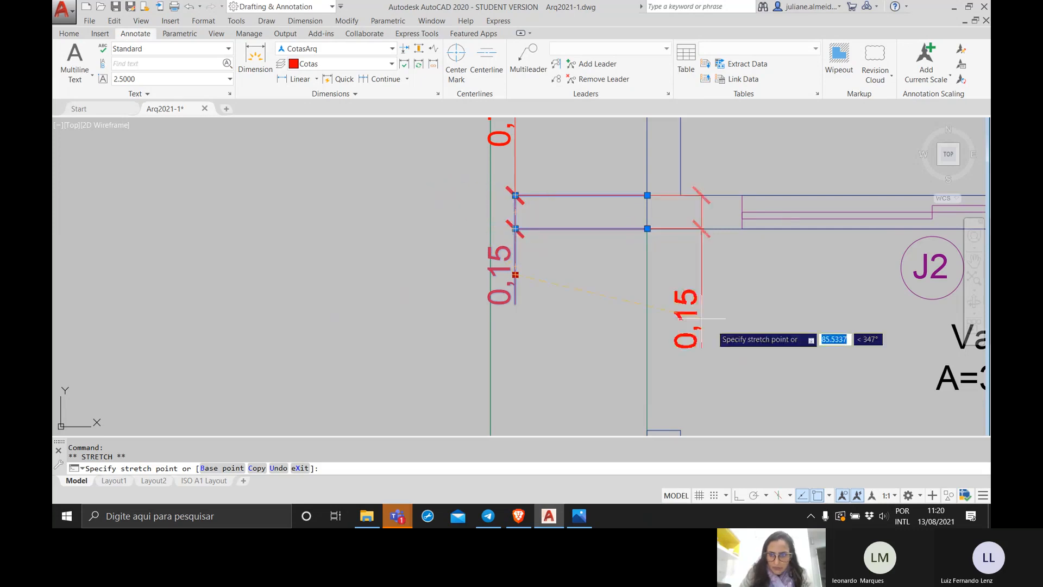
{"action": "left_click", "coordinate": [829, 496]}
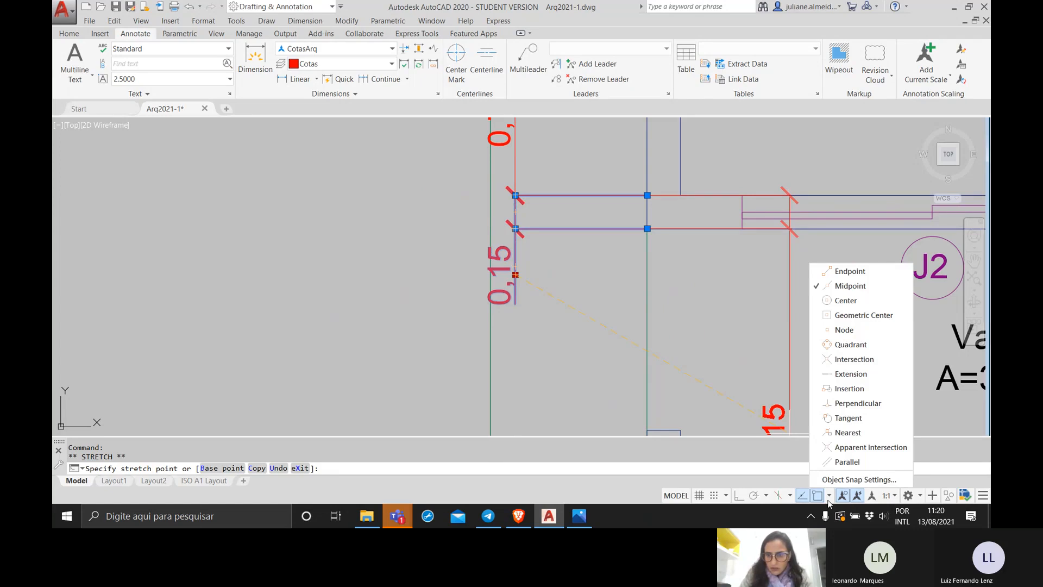
{"action": "left_click", "coordinate": [829, 499]}
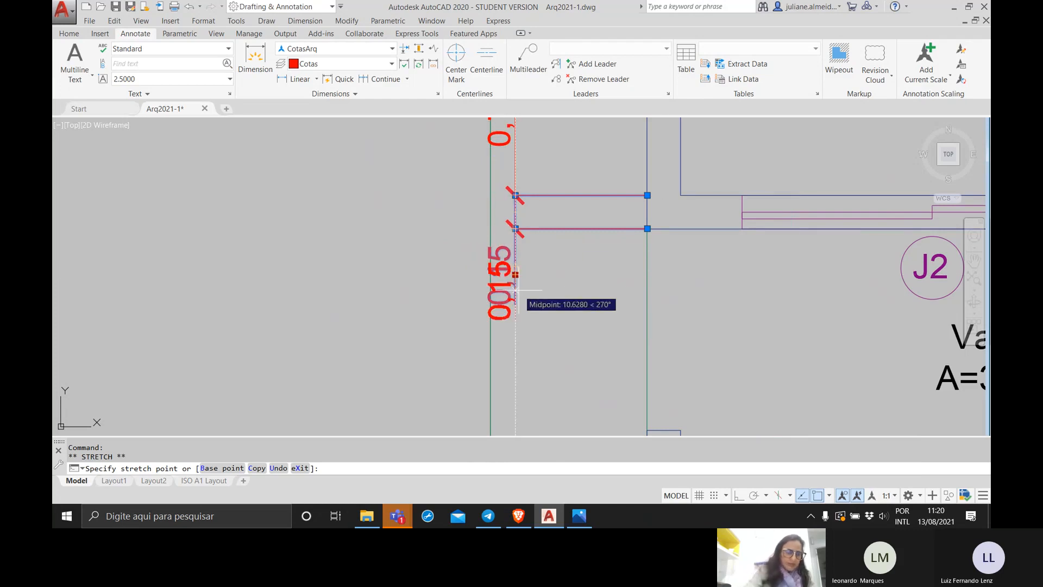
{"action": "key", "text": "Escape"}
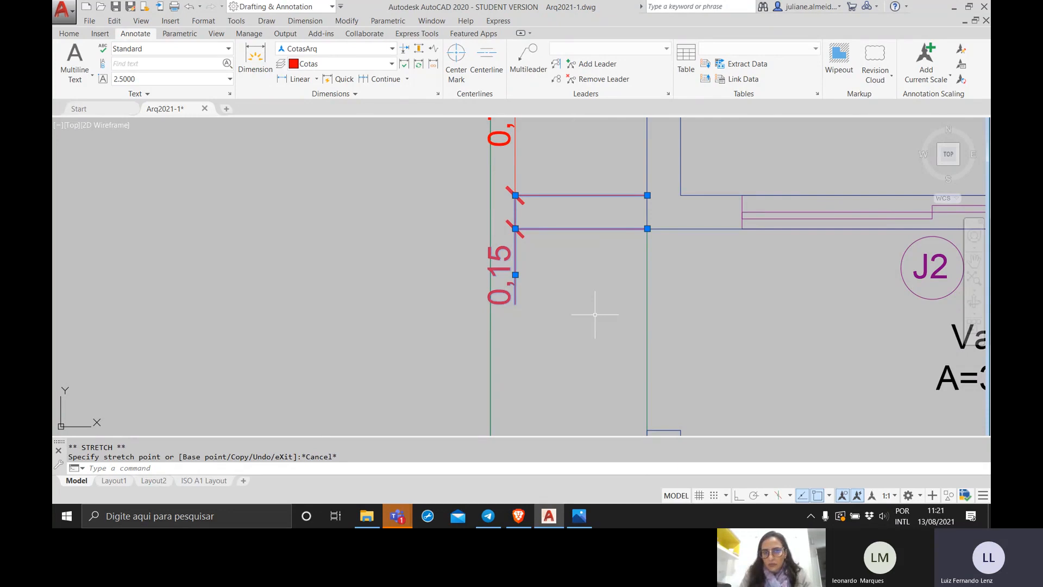
{"action": "key", "text": "Escape"}
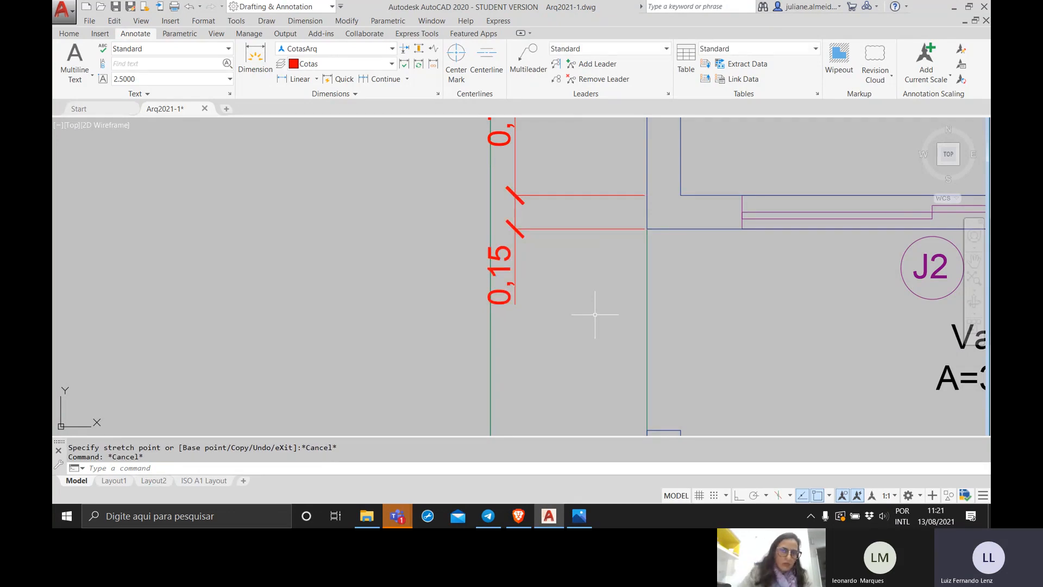
{"action": "scroll", "coordinate": [603, 258], "scroll_direction": "down", "scroll_amount": 4}
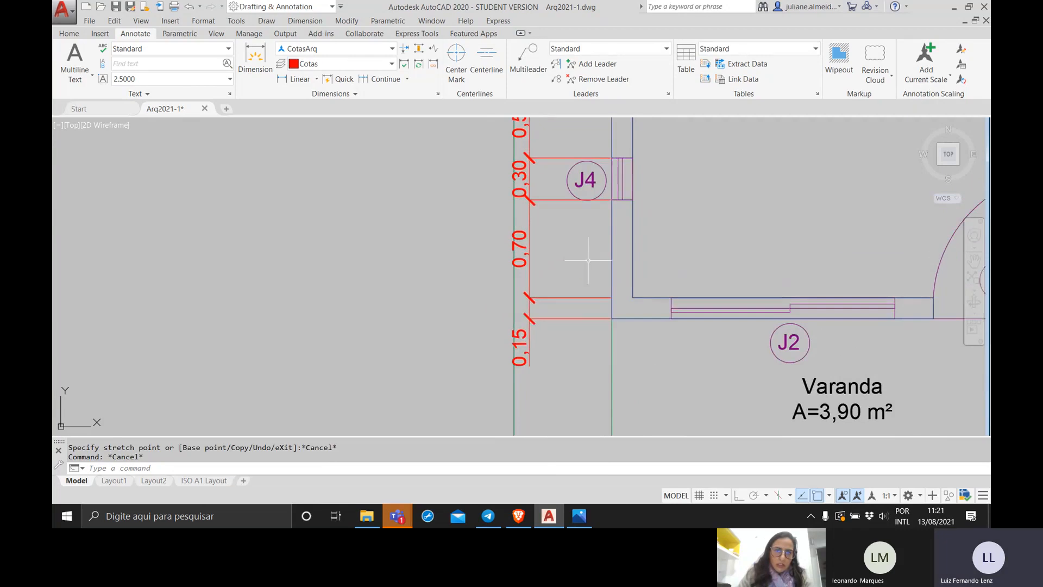
{"action": "middle_click_drag", "start_coordinate": [588, 260], "coordinate": [597, 365]}
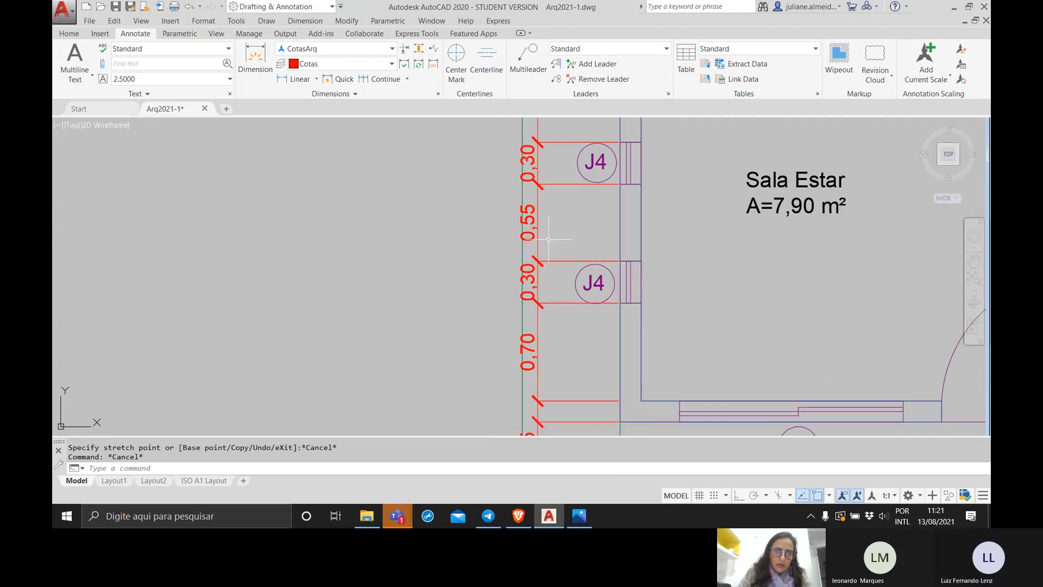
{"action": "left_click", "coordinate": [527, 274]}
{"action": "left_click", "coordinate": [526, 281]}
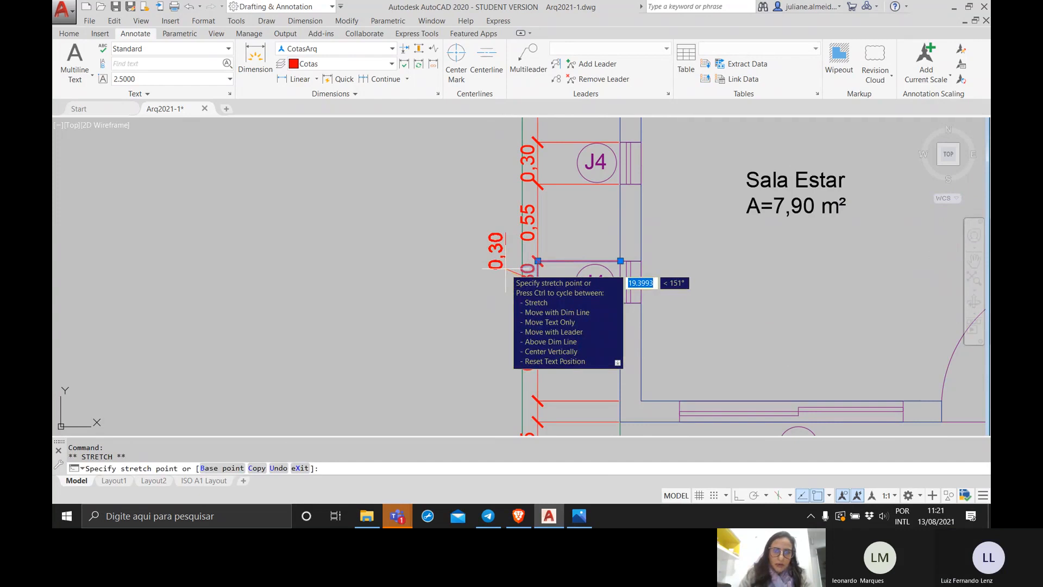
{"action": "key", "text": "Escape"}
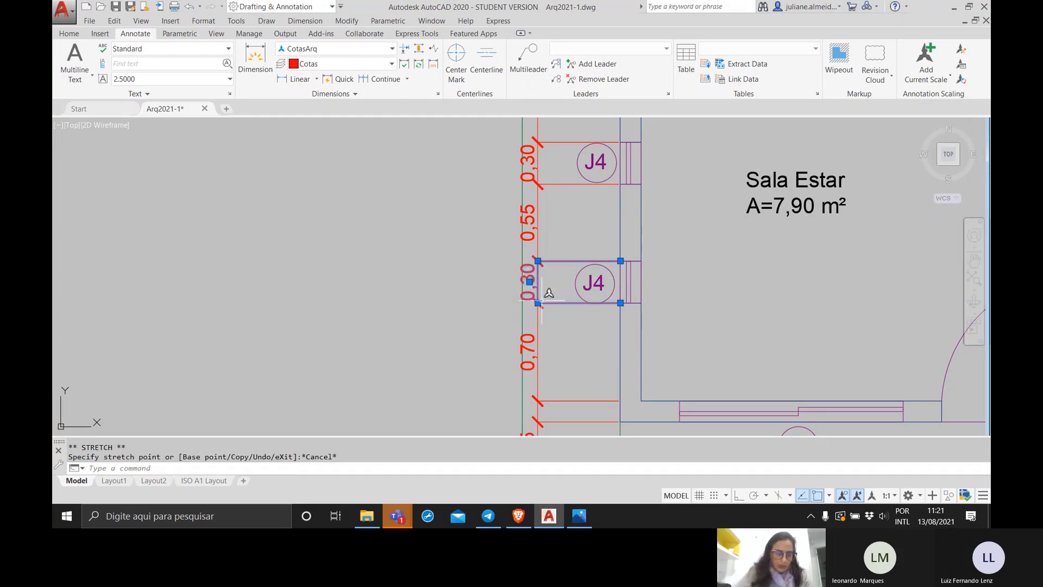
{"action": "key", "text": "Escape"}
Step: Move the lower J4 window's 0,30 dimension text outward and slightly upward from the dimension line, with a leader
{"action": "scroll", "coordinate": [543, 293], "scroll_direction": "up", "scroll_amount": 2}
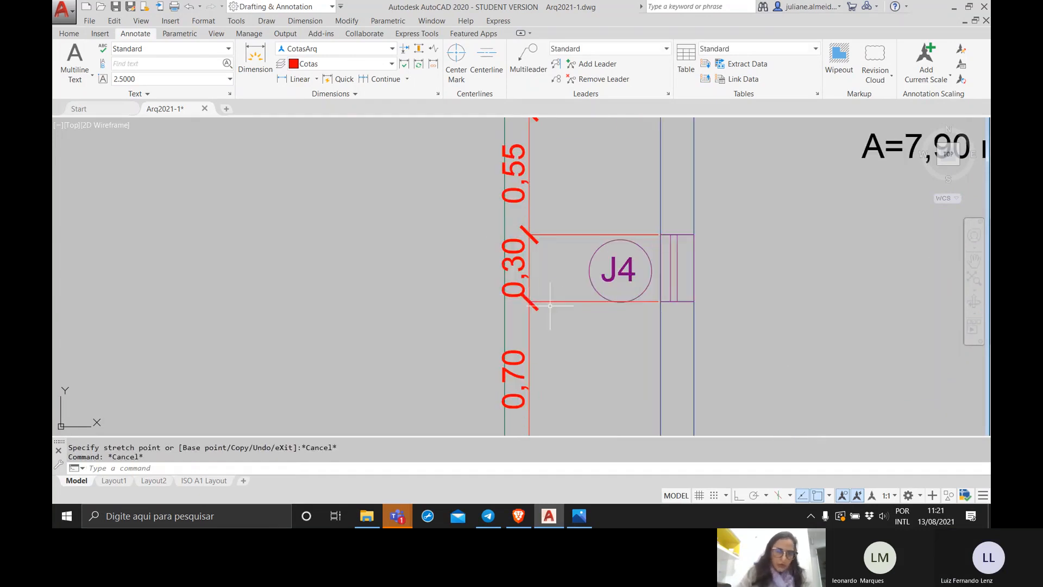
{"action": "left_click", "coordinate": [515, 266]}
{"action": "left_click", "coordinate": [515, 264]}
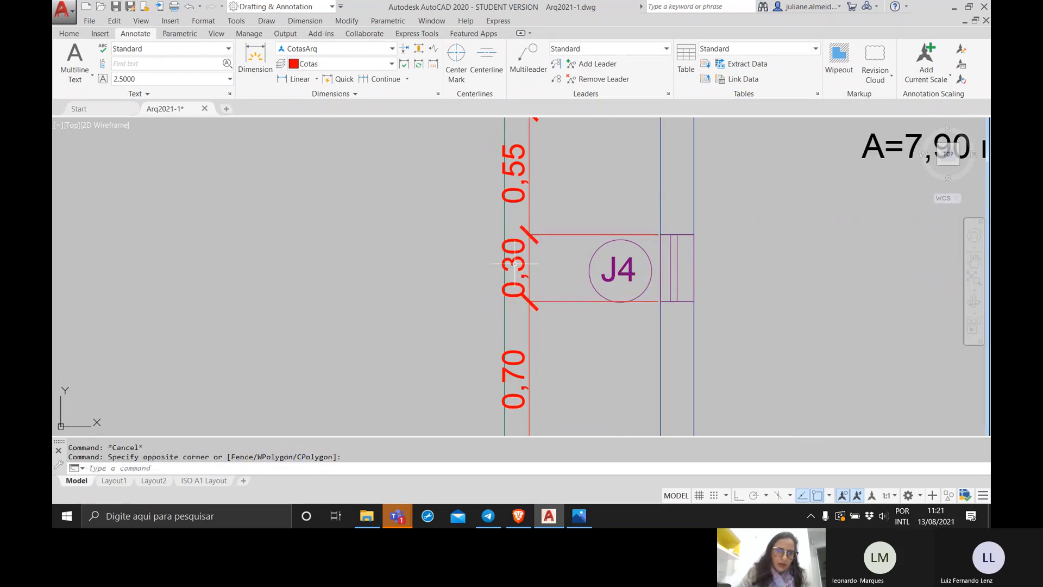
{"action": "left_click", "coordinate": [534, 256]}
{"action": "left_click", "coordinate": [522, 262]}
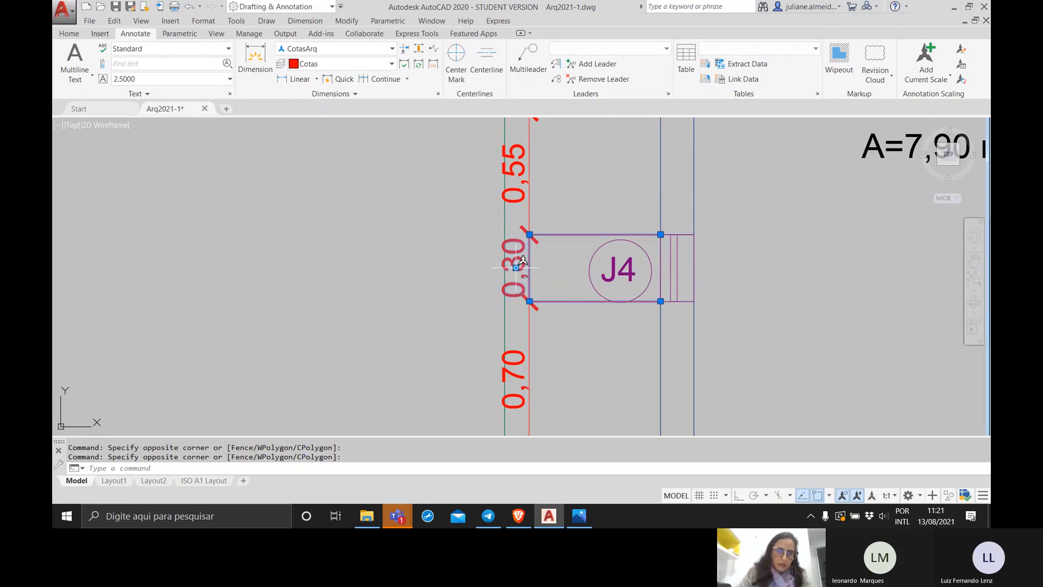
{"action": "mouse_move", "coordinate": [518, 268]}
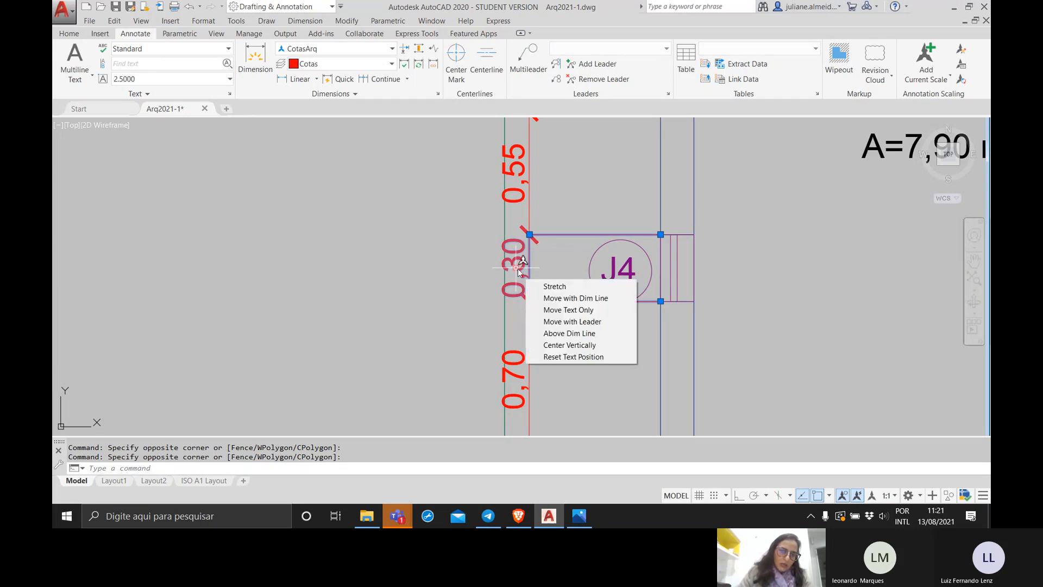
{"action": "left_click", "coordinate": [518, 268]}
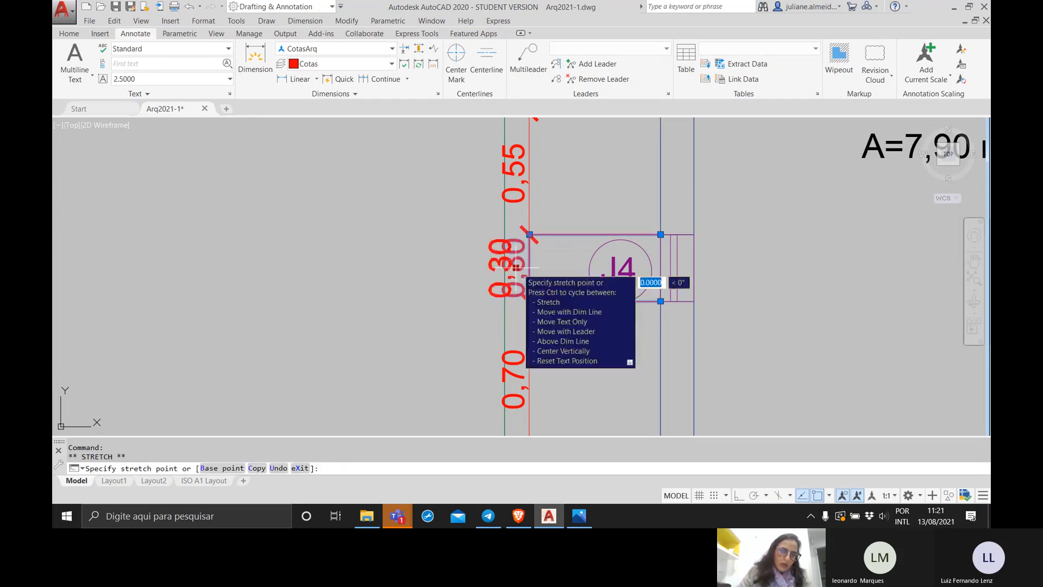
{"action": "left_click", "coordinate": [484, 247]}
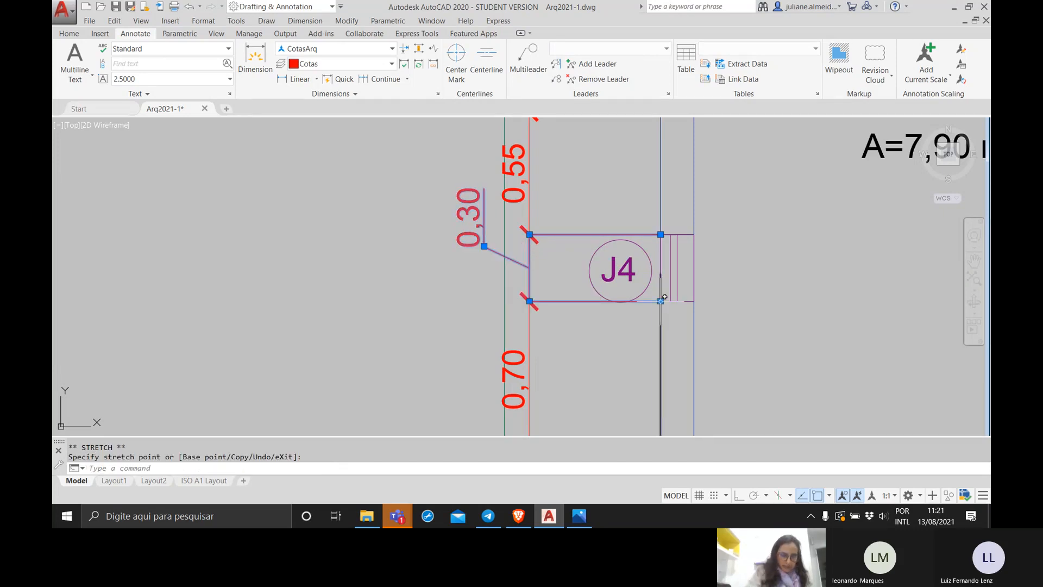
{"action": "key", "text": "Escape"}
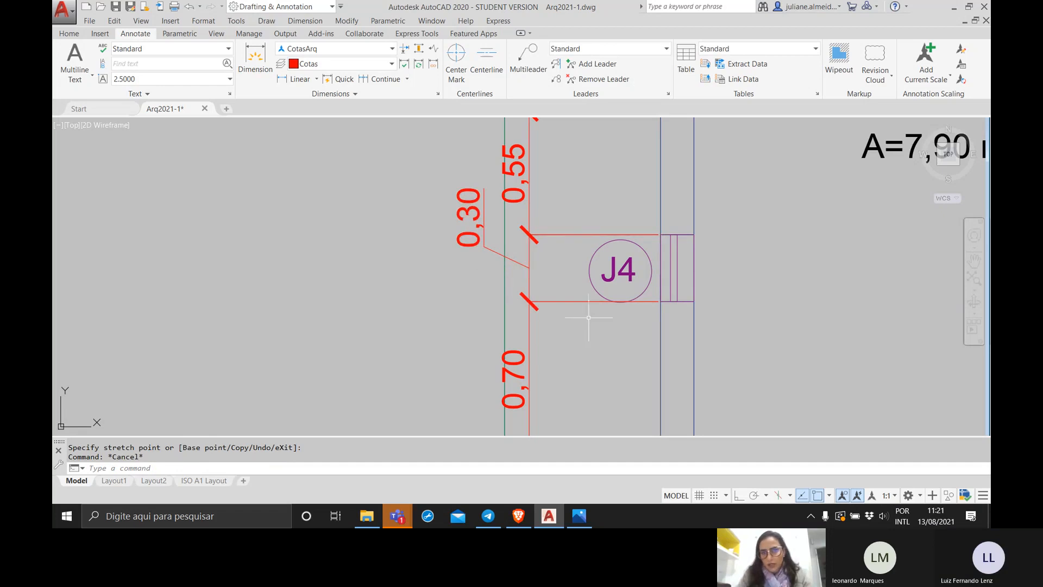
Step: Move the upper J4 window's 0,30 dimension text outward and slightly upward from the dimension line, with a leader, and release the dimension
{"action": "scroll", "coordinate": [594, 319], "scroll_direction": "down", "scroll_amount": 3}
{"action": "middle_click_drag", "start_coordinate": [623, 309], "coordinate": [591, 206]}
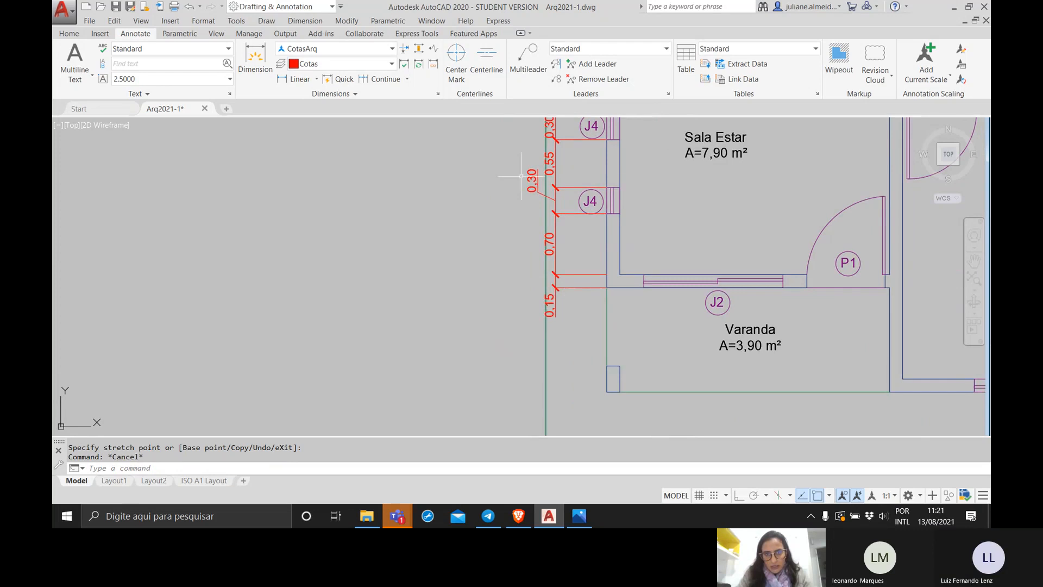
{"action": "middle_click_drag", "start_coordinate": [592, 193], "coordinate": [578, 280]}
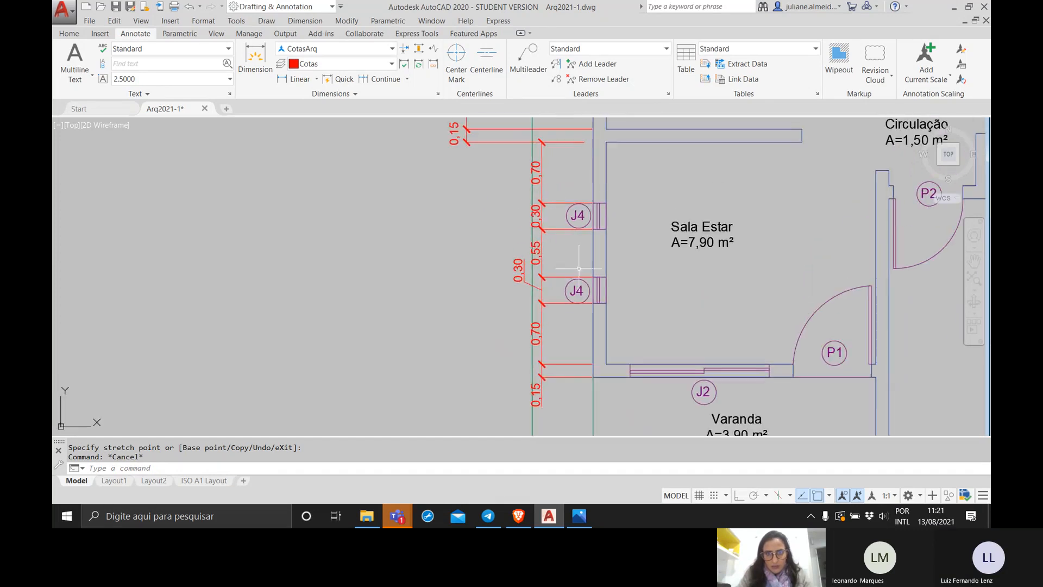
{"action": "left_click", "coordinate": [544, 205]}
{"action": "left_click", "coordinate": [541, 217]}
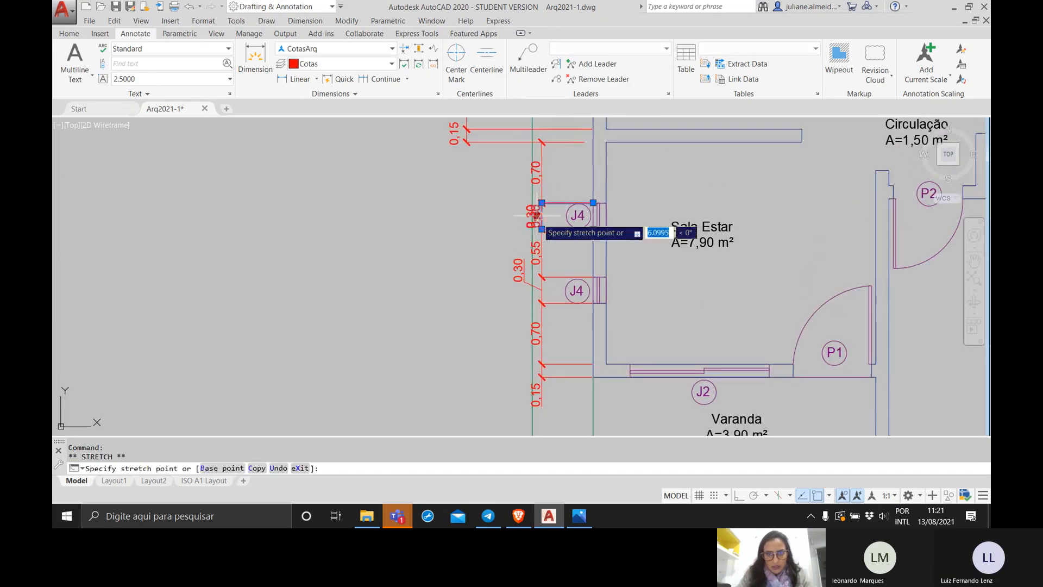
{"action": "left_click", "coordinate": [514, 216]}
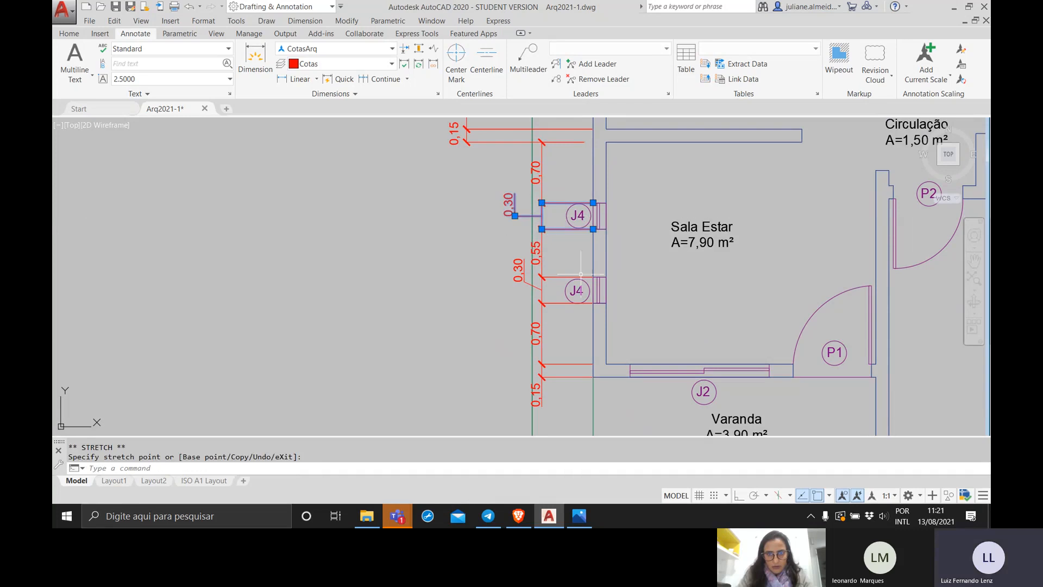
{"action": "left_click", "coordinate": [515, 216]}
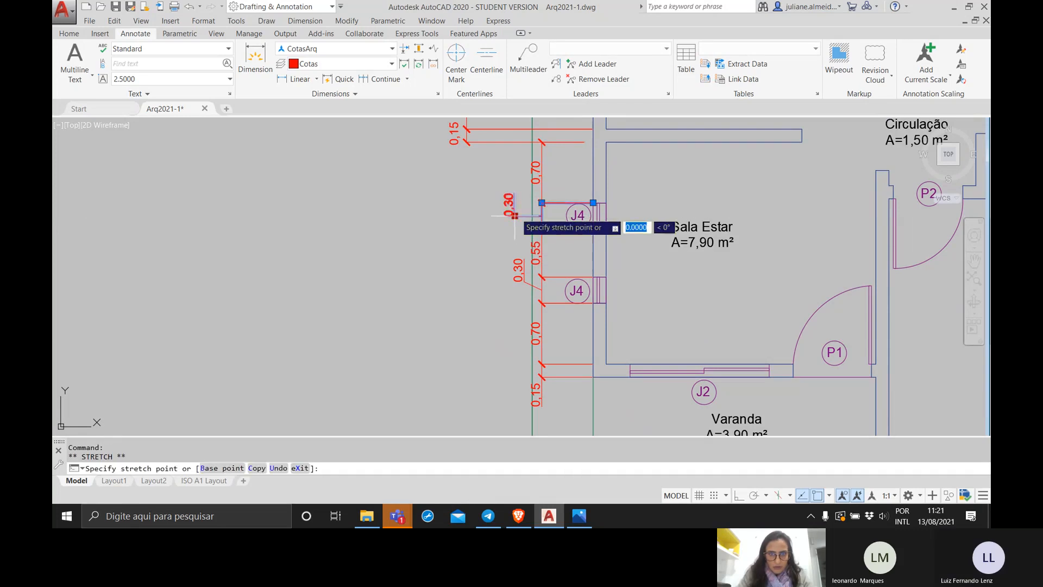
{"action": "left_click", "coordinate": [515, 205]}
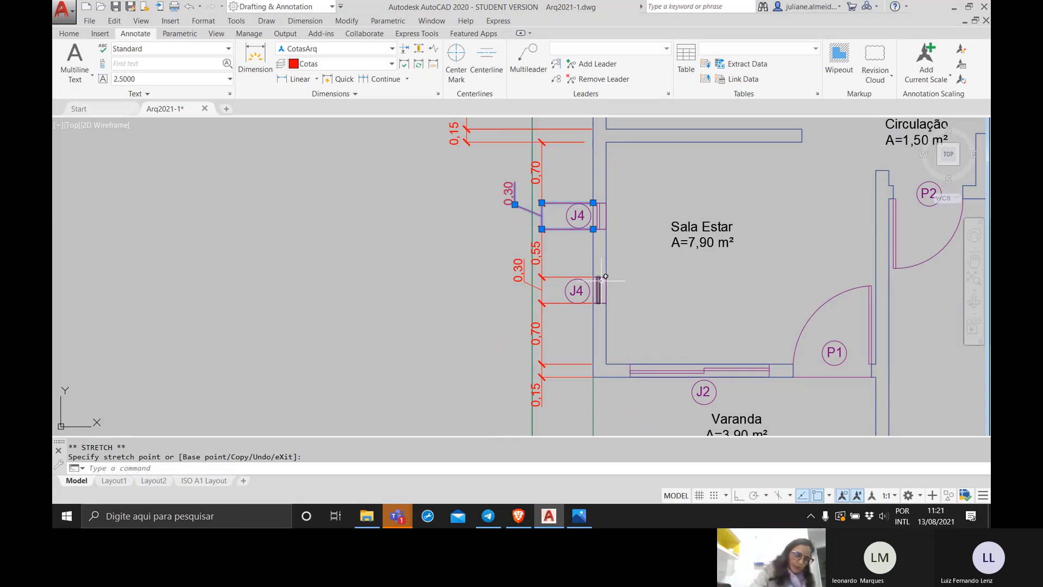
{"action": "key", "text": "Escape"}
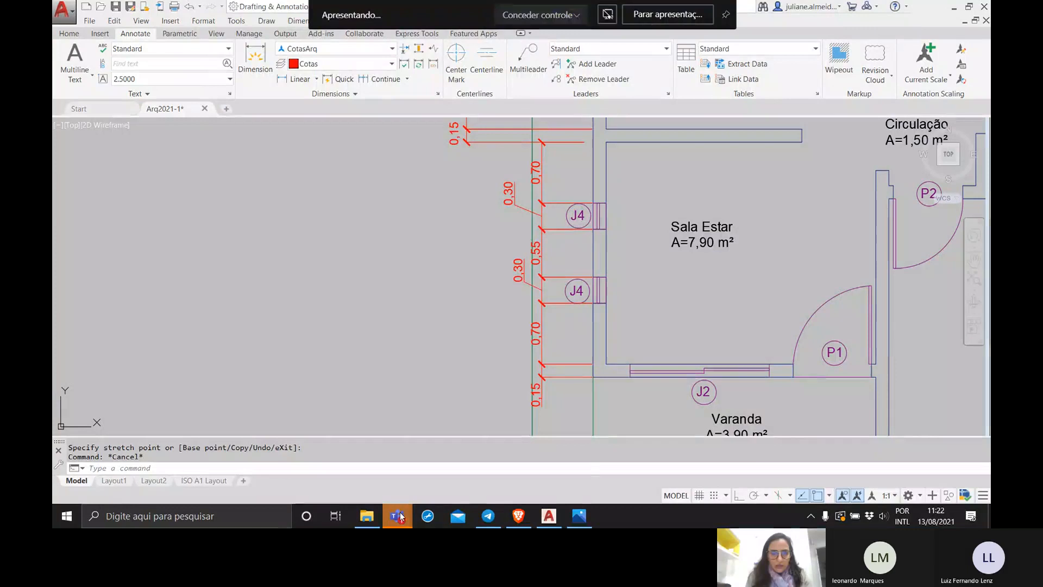
Step: Switch to the Teams meeting and examine the dimension chain image shared in the chat at larger magnification, and close the image
{"action": "mouse_move", "coordinate": [400, 516]}
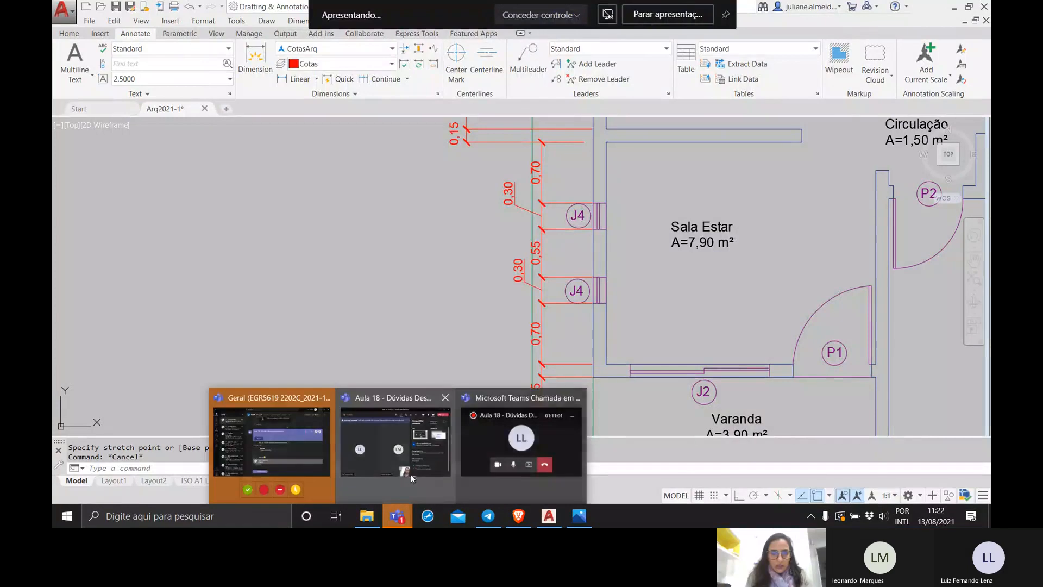
{"action": "left_click", "coordinate": [425, 452]}
{"action": "left_click", "coordinate": [713, 341]}
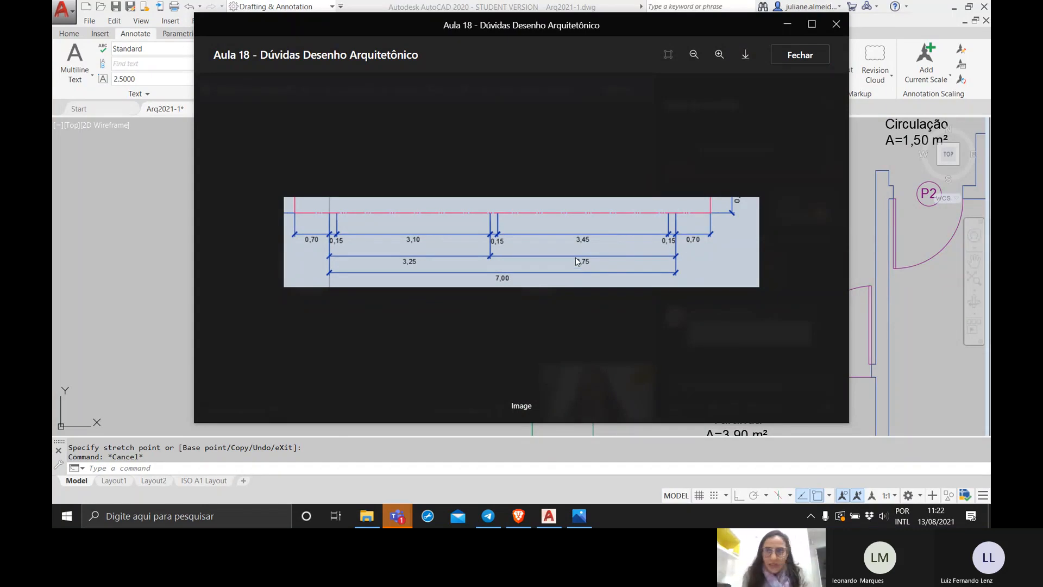
{"action": "left_click", "coordinate": [720, 56]}
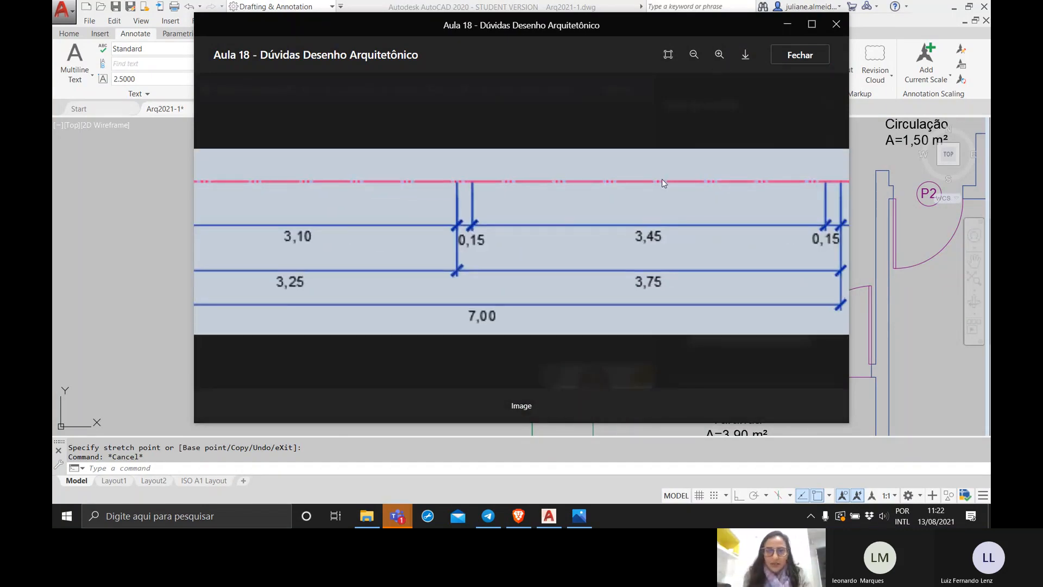
{"action": "left_click", "coordinate": [692, 56]}
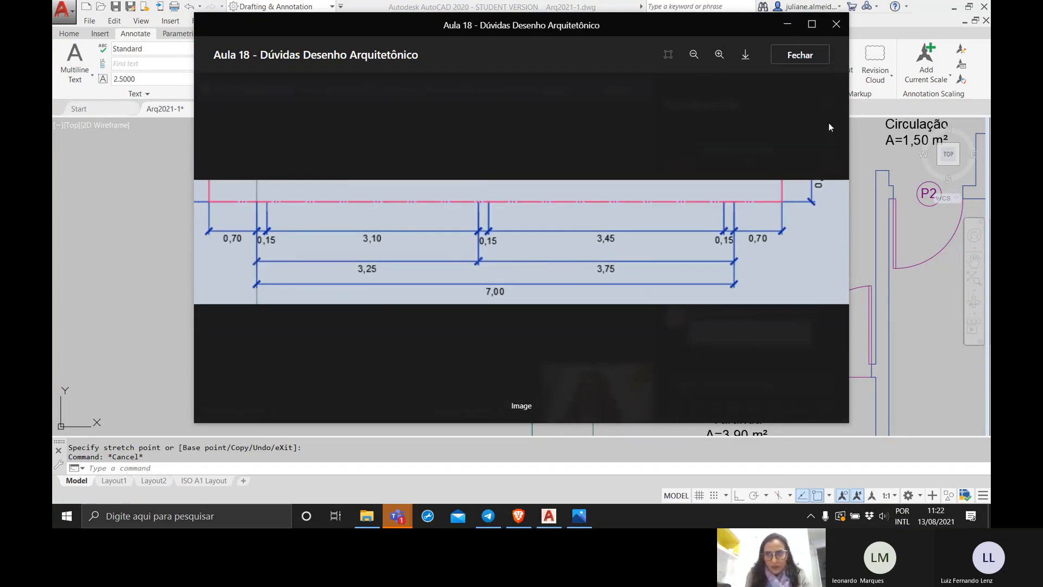
{"action": "left_click", "coordinate": [813, 25]}
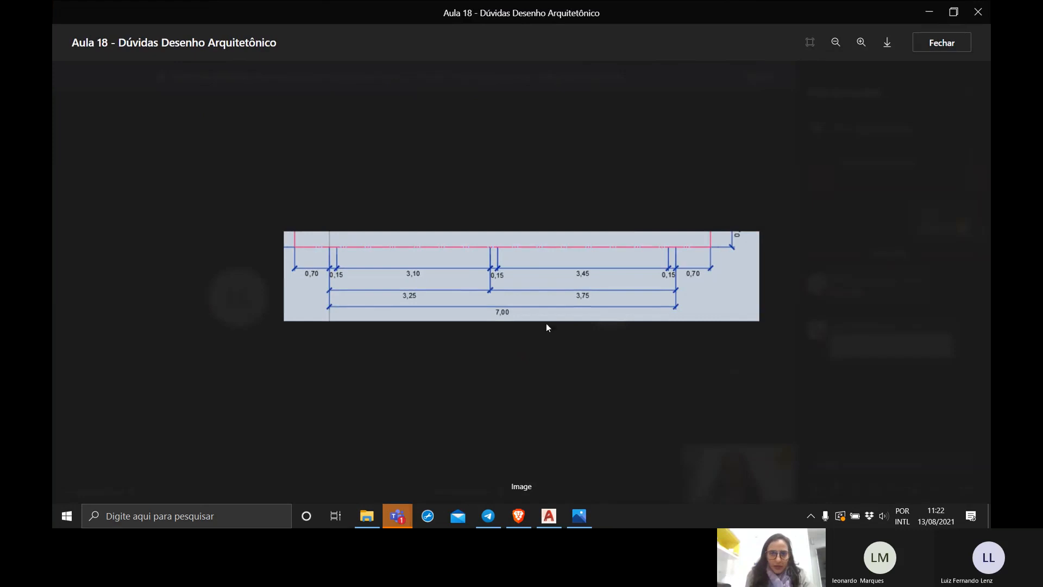
{"action": "left_click", "coordinate": [861, 44]}
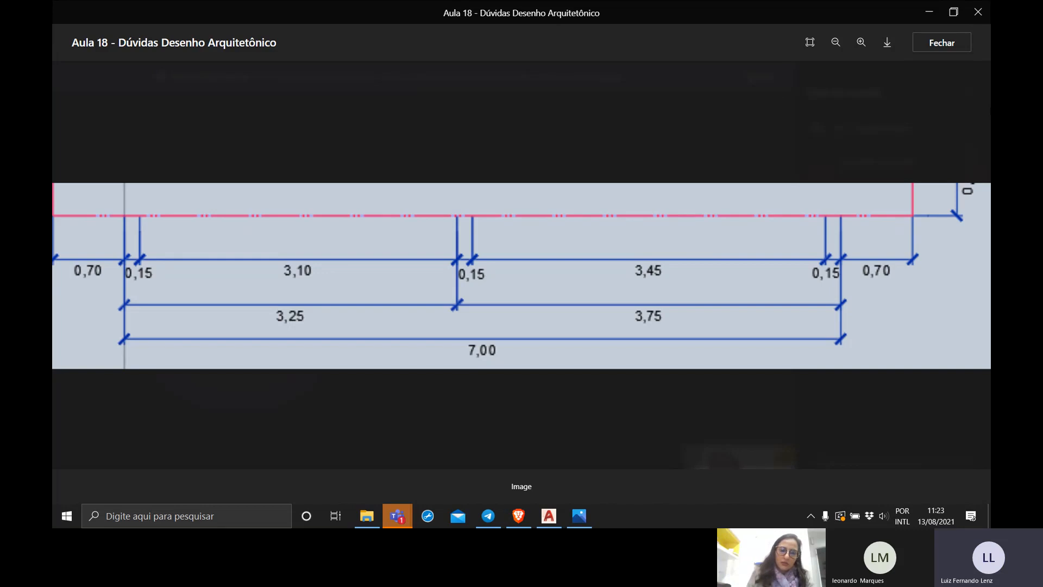
{"action": "left_click", "coordinate": [943, 44]}
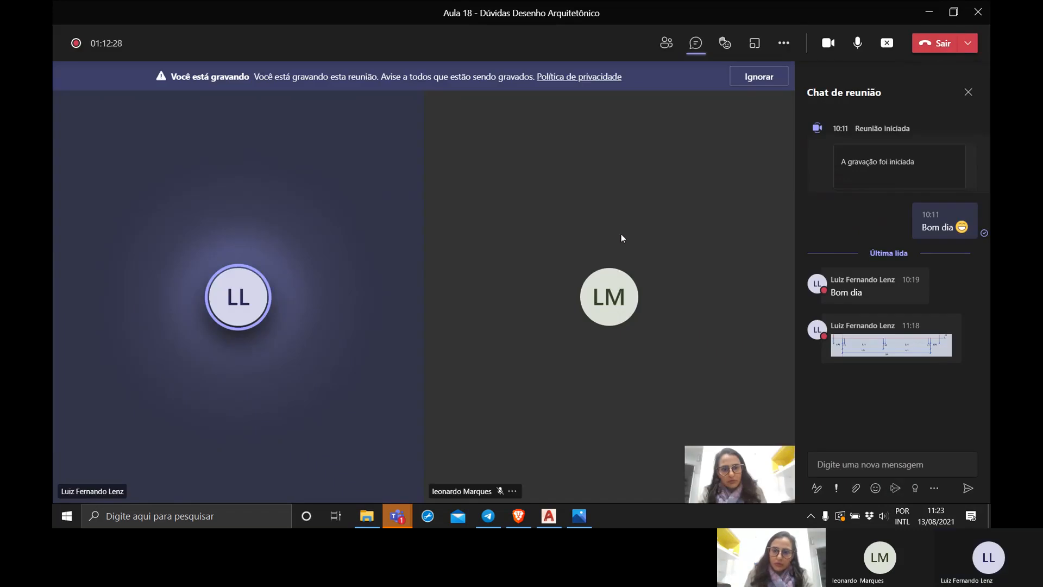
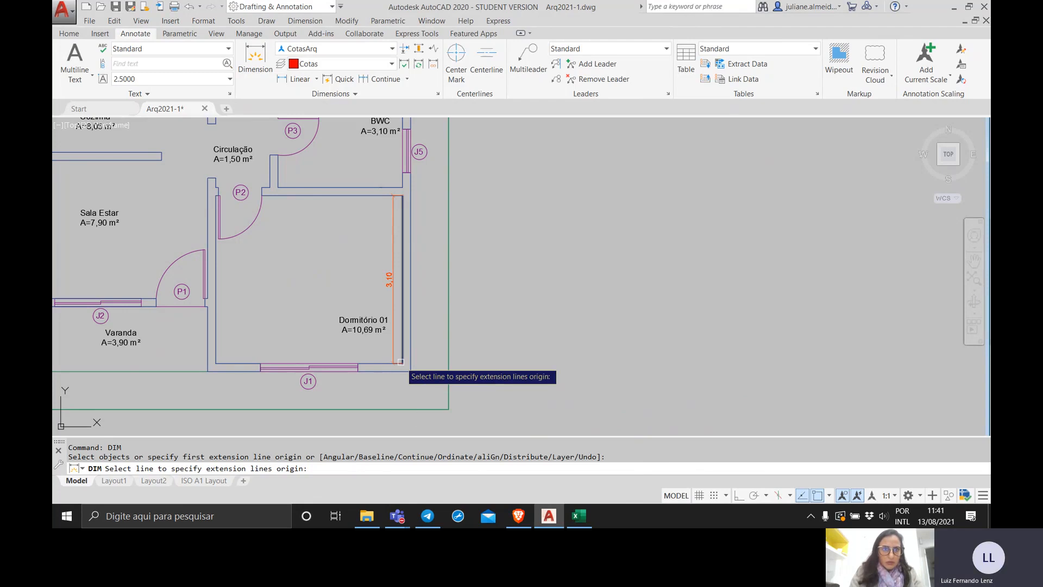
Step: Dimension the inner face of Dormitório 01's outer side wall, placing the dimension line outside the house, and end the command
{"action": "left_click", "coordinate": [400, 361]}
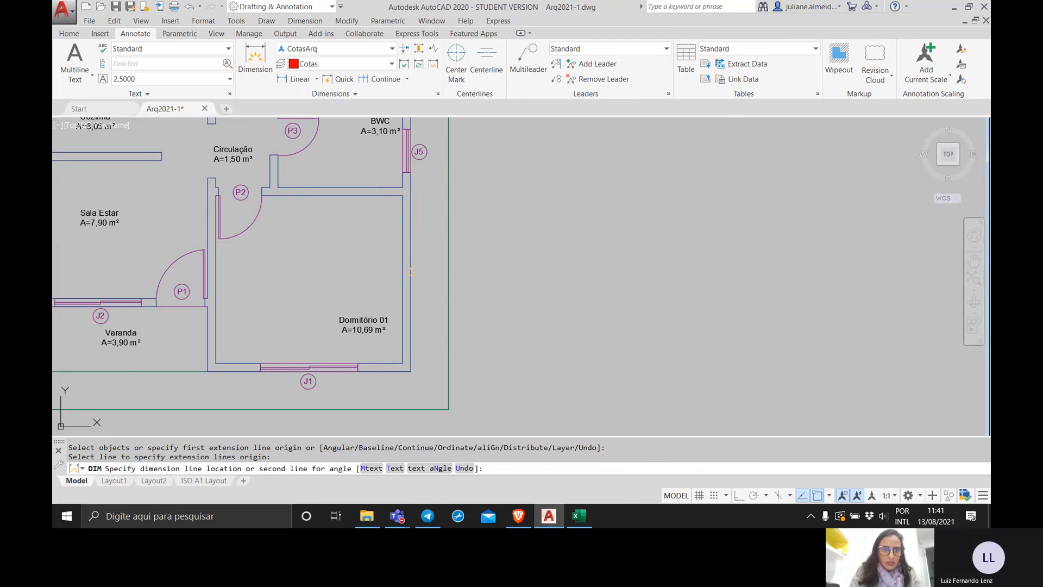
{"action": "left_click", "coordinate": [438, 248]}
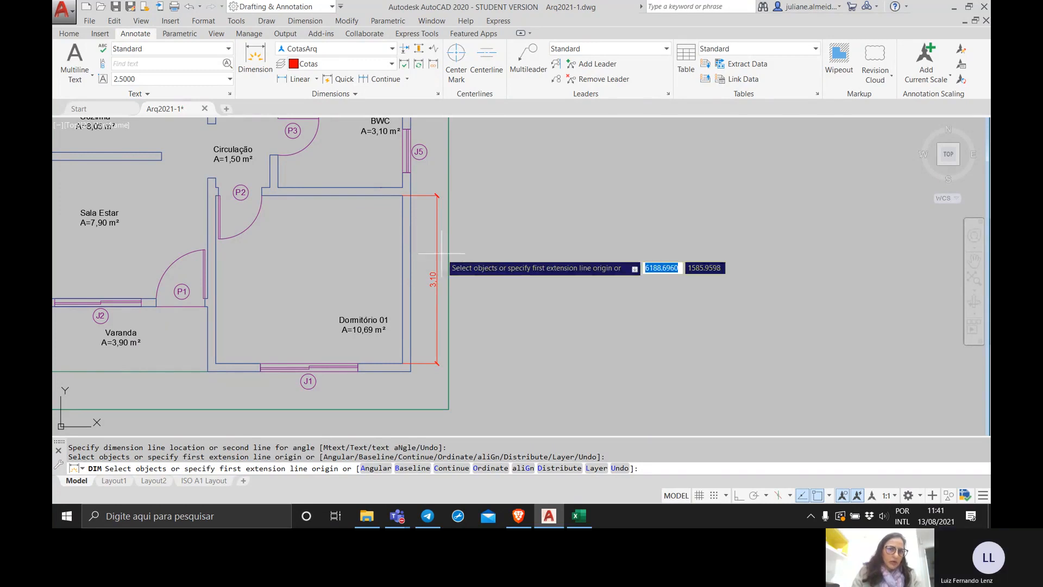
{"action": "key", "text": "Return"}
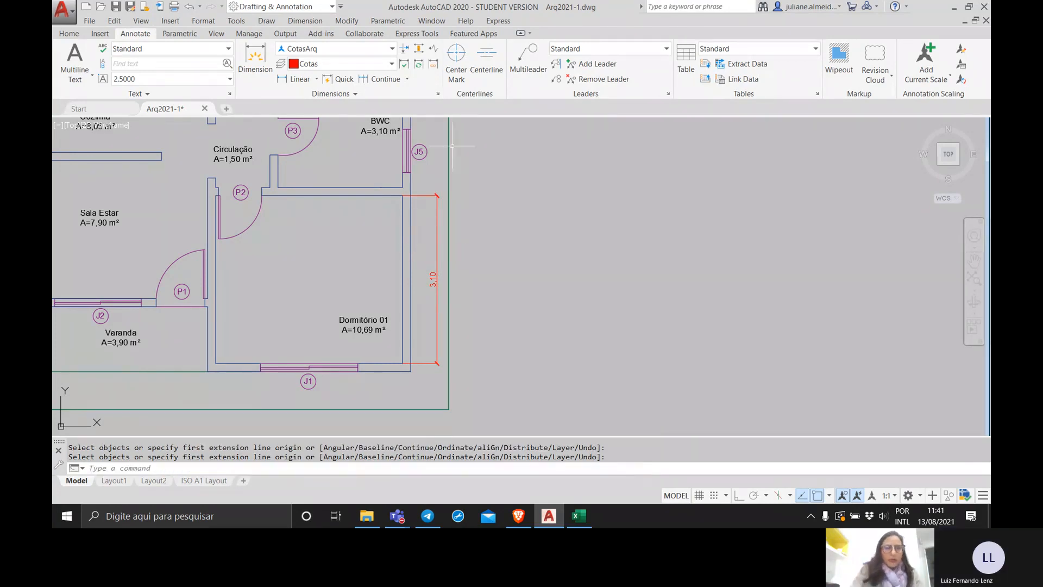
Step: Set the CotasArq style override's fit option to always keep text between extension lines, and close the Dimension Style Manager
{"action": "left_click", "coordinate": [437, 95]}
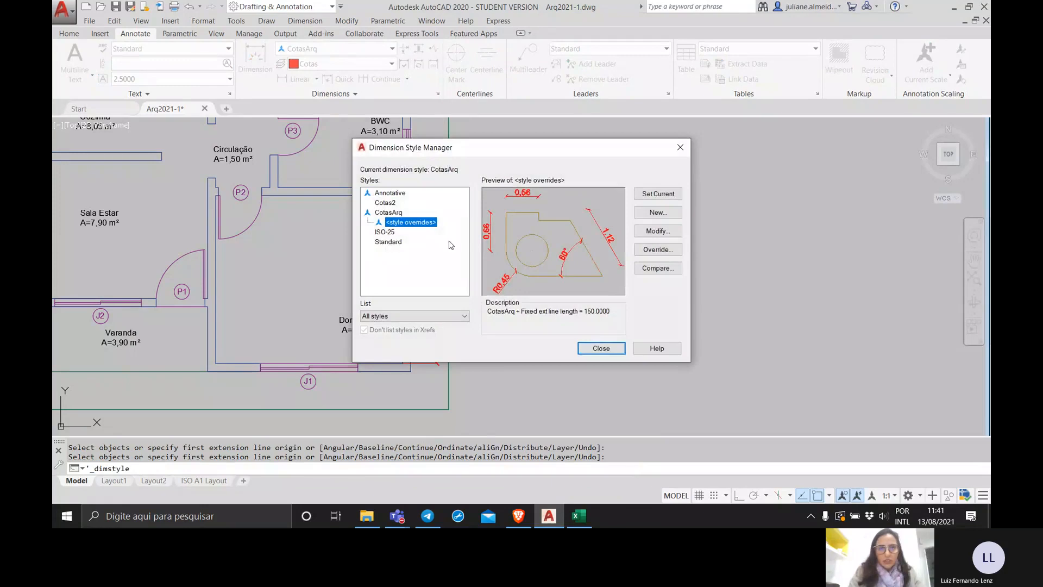
{"action": "left_click", "coordinate": [658, 231]}
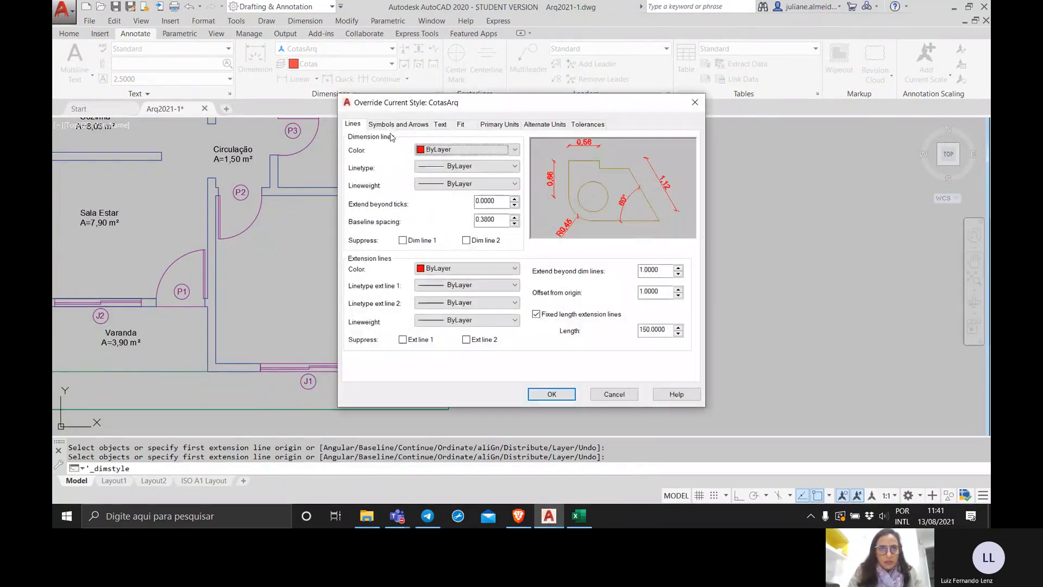
{"action": "left_click", "coordinate": [443, 124]}
{"action": "left_click", "coordinate": [461, 125]}
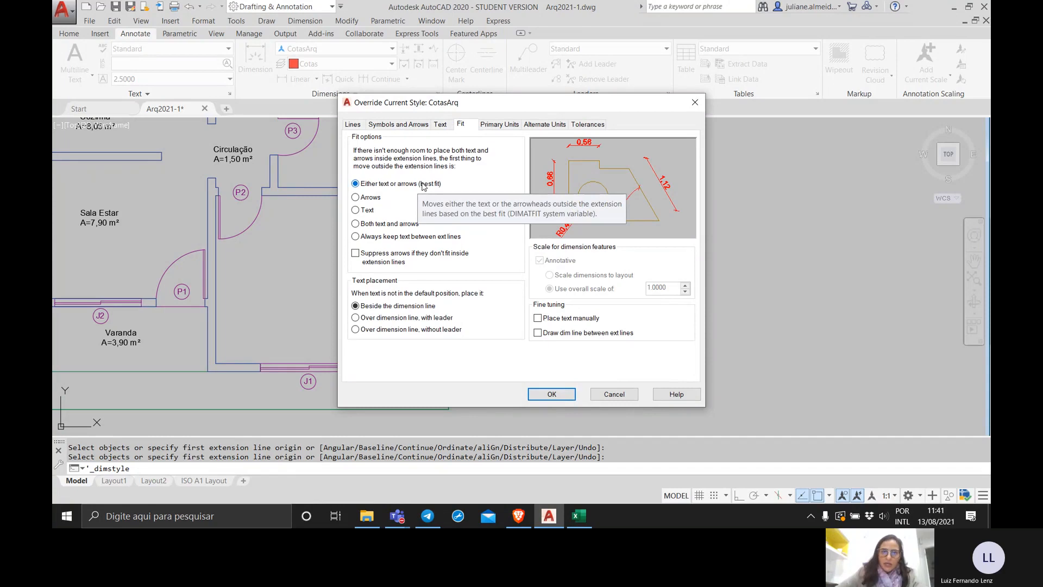
{"action": "left_click", "coordinate": [420, 237]}
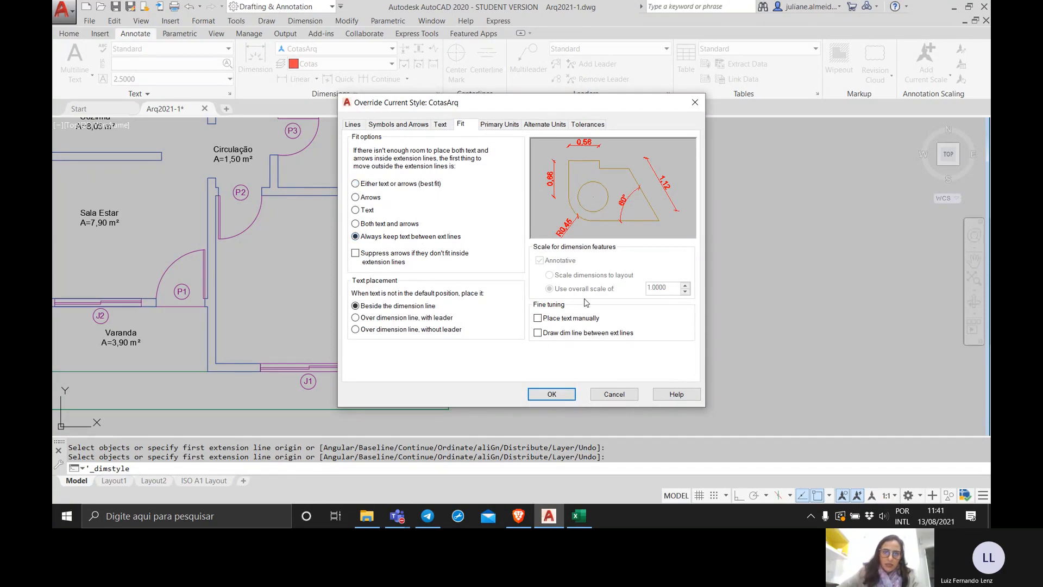
{"action": "left_click", "coordinate": [538, 395]}
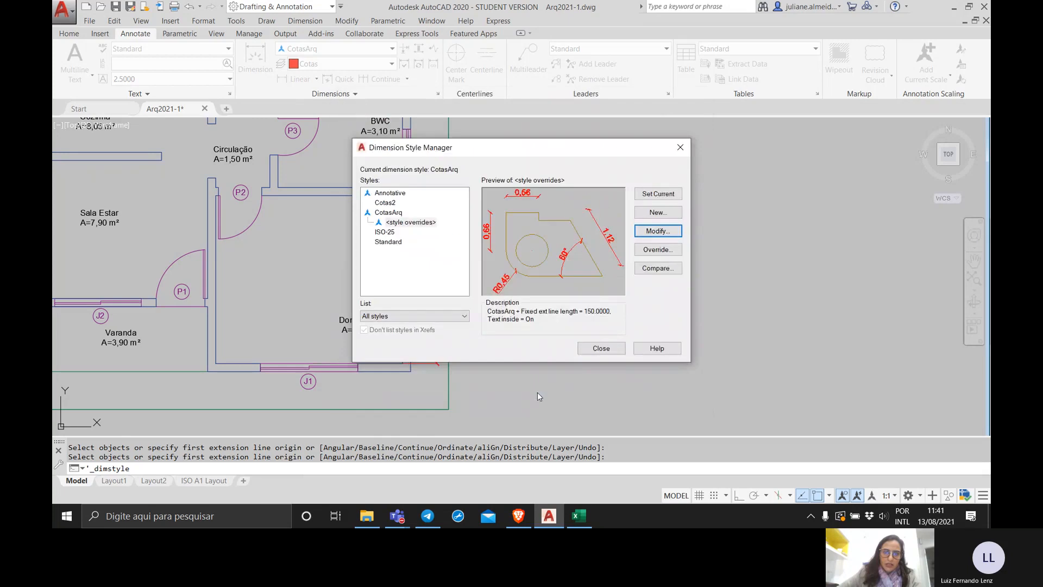
{"action": "left_click", "coordinate": [614, 348]}
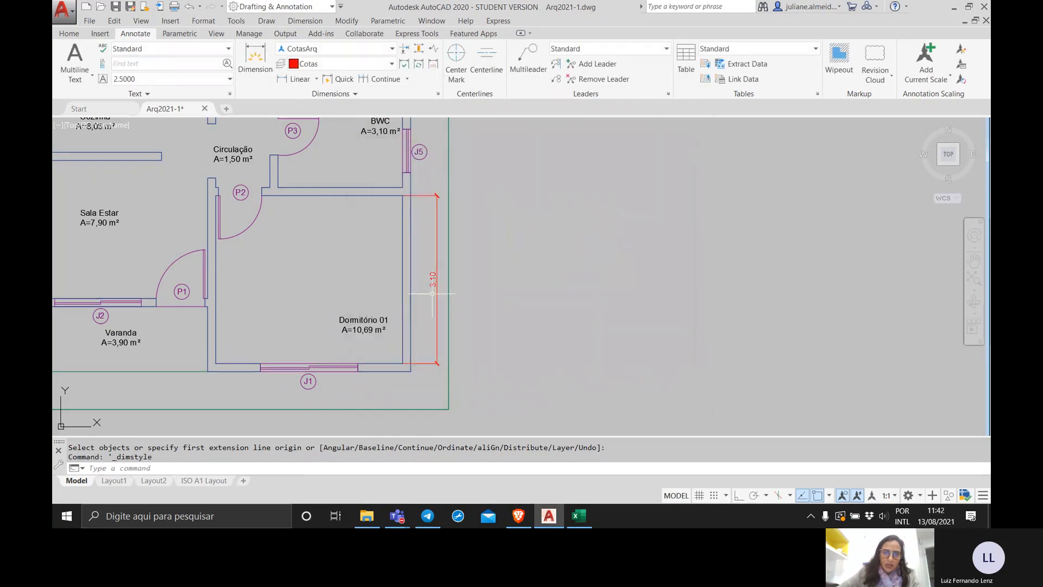
Step: Select the Dormitório 01 wall dimension and review the CotasArq style in the Dimension Style Manager
{"action": "key", "text": "Escape"}
{"action": "left_click", "coordinate": [434, 293]}
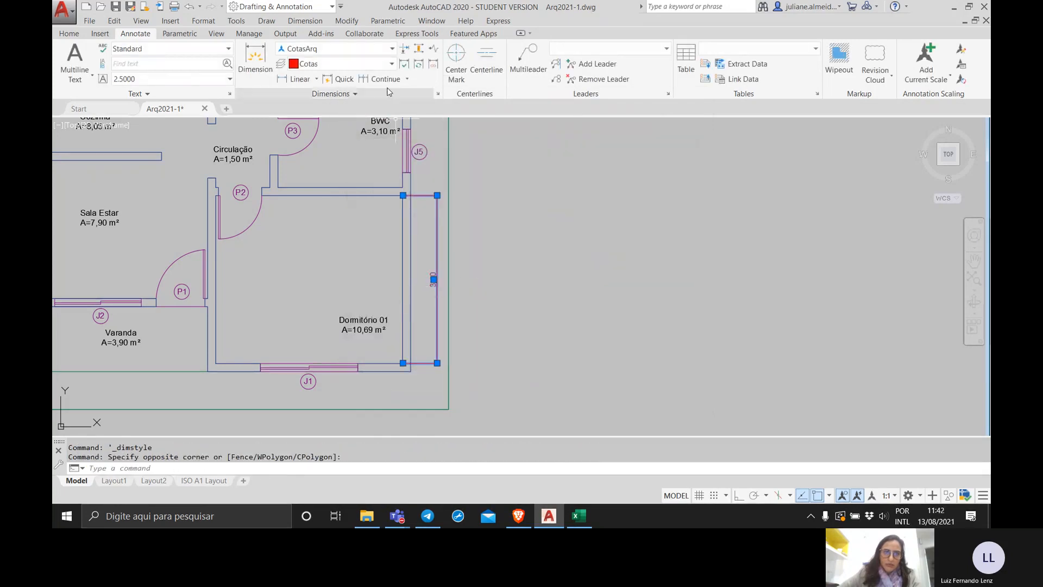
{"action": "left_click", "coordinate": [368, 50]}
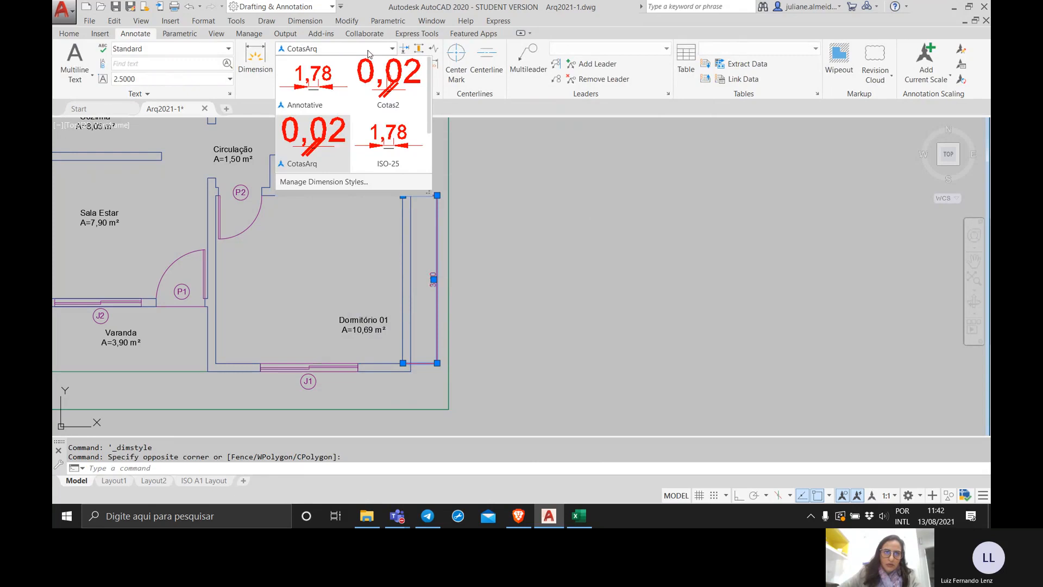
{"action": "left_click", "coordinate": [347, 182]}
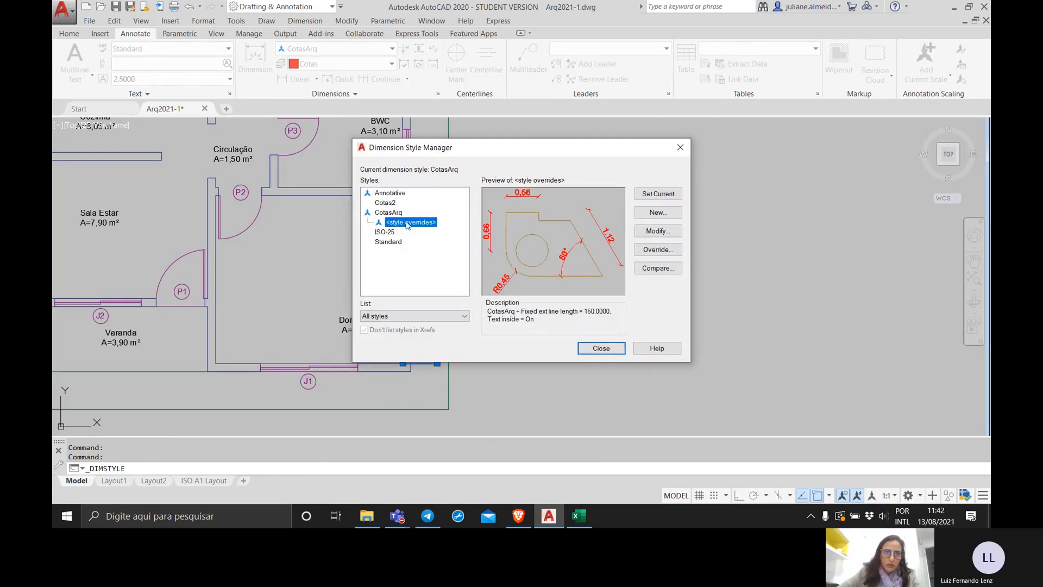
{"action": "left_click", "coordinate": [397, 212]}
{"action": "left_click", "coordinate": [597, 347]}
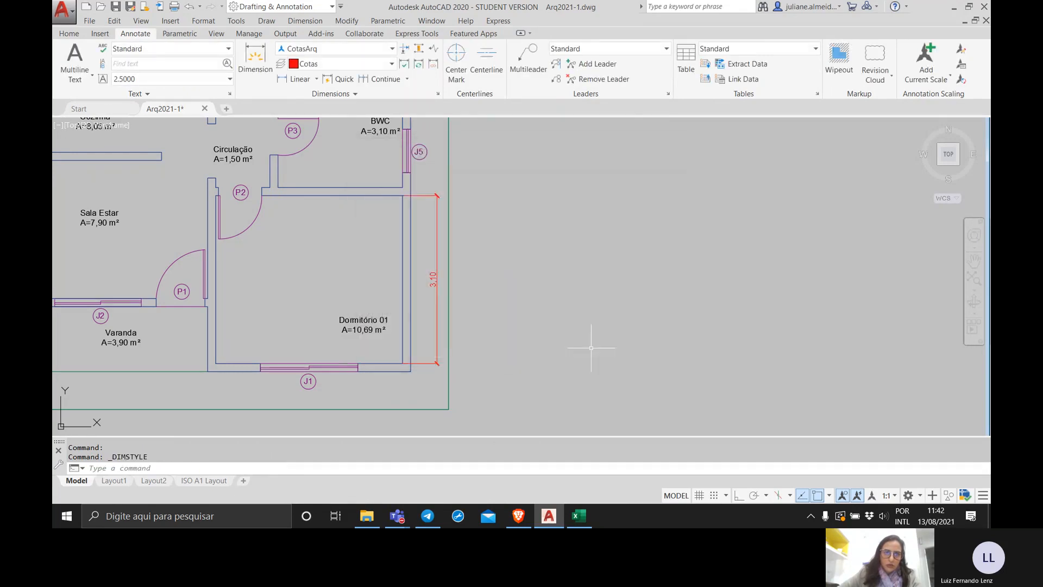
Step: With the Dormitório 01 wall dimension selected, set the CotasArq override's text placement to over dimension line, with leader
{"action": "left_click", "coordinate": [445, 298]}
{"action": "left_click", "coordinate": [427, 293]}
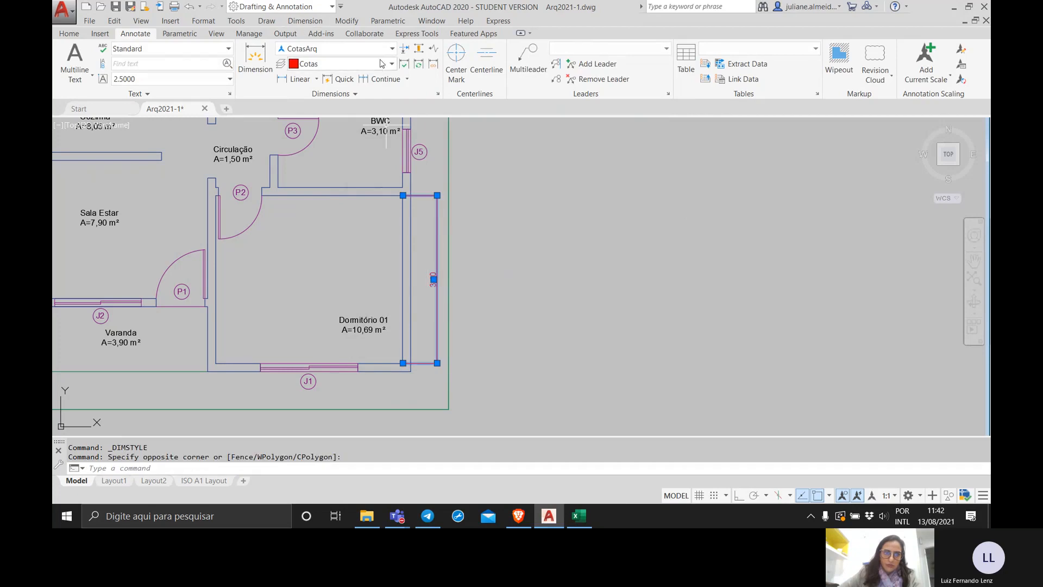
{"action": "left_click", "coordinate": [438, 94]}
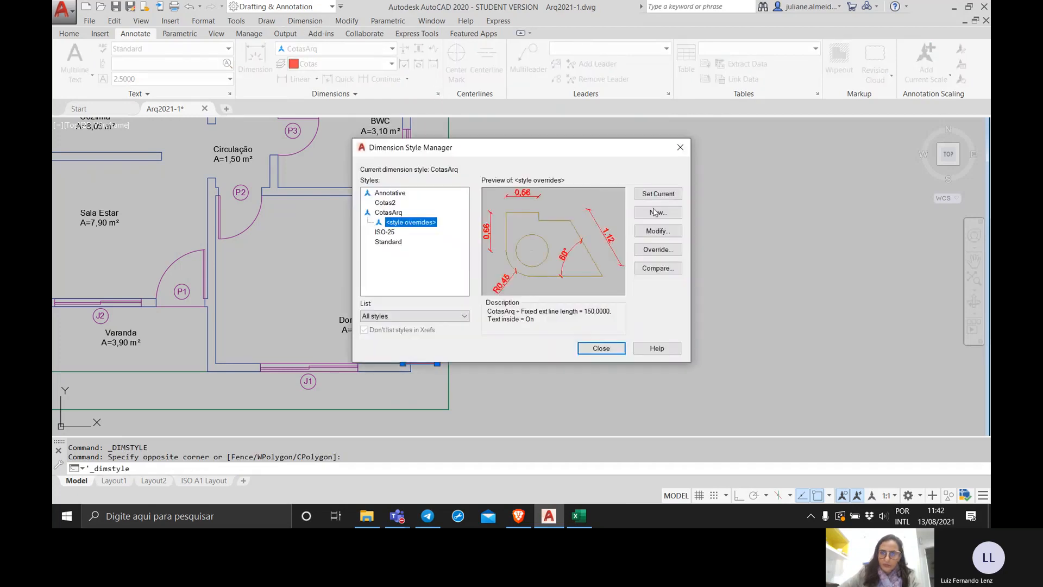
{"action": "left_click", "coordinate": [656, 248]}
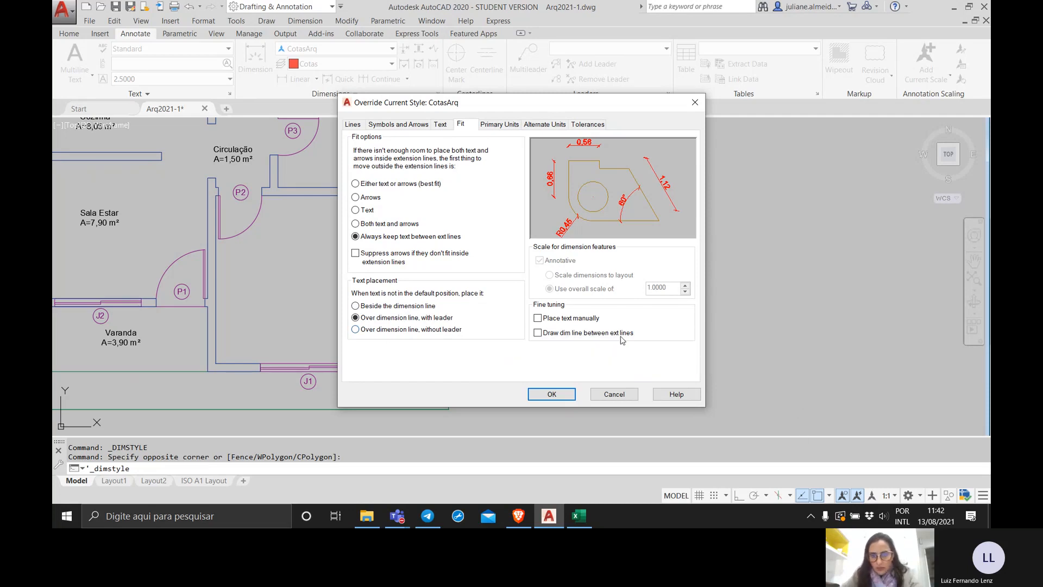
{"action": "left_click", "coordinate": [553, 394]}
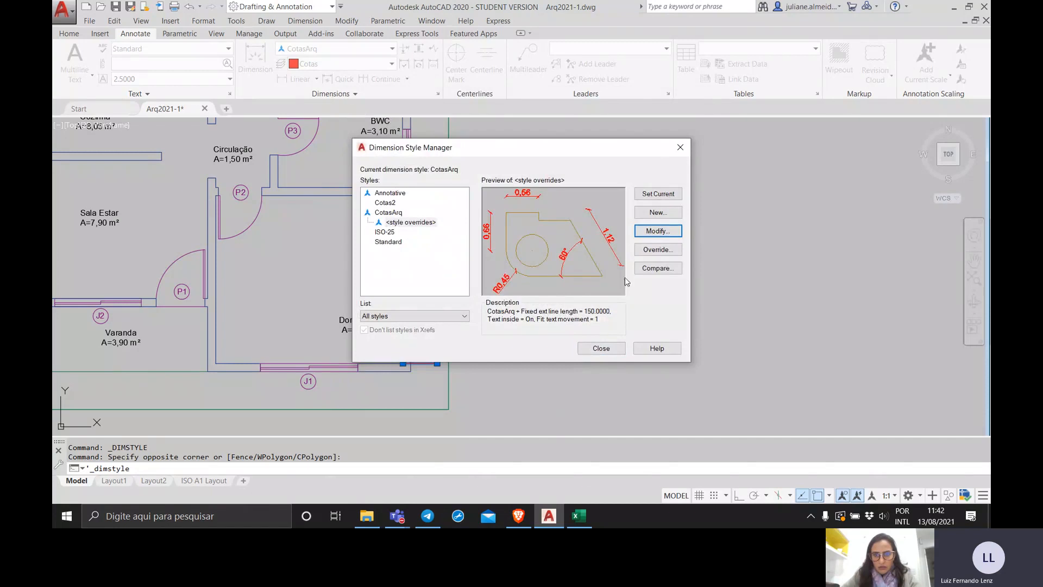
Step: Try horizontal text alignment in the CotasArq override, restore alignment with the dimension line, and review the vertical and horizontal text placement options
{"action": "left_click", "coordinate": [645, 234]}
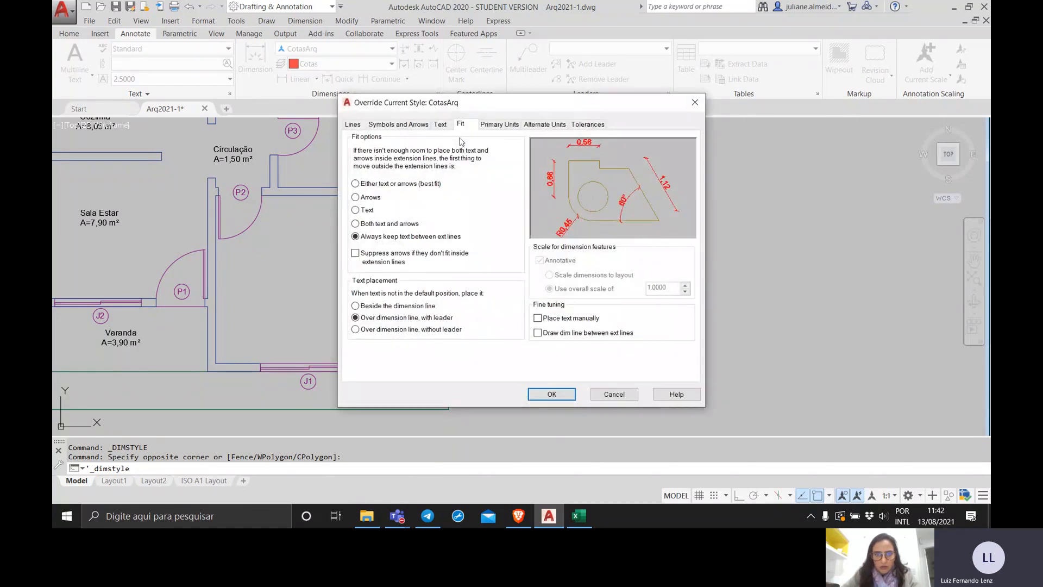
{"action": "left_click", "coordinate": [441, 124]}
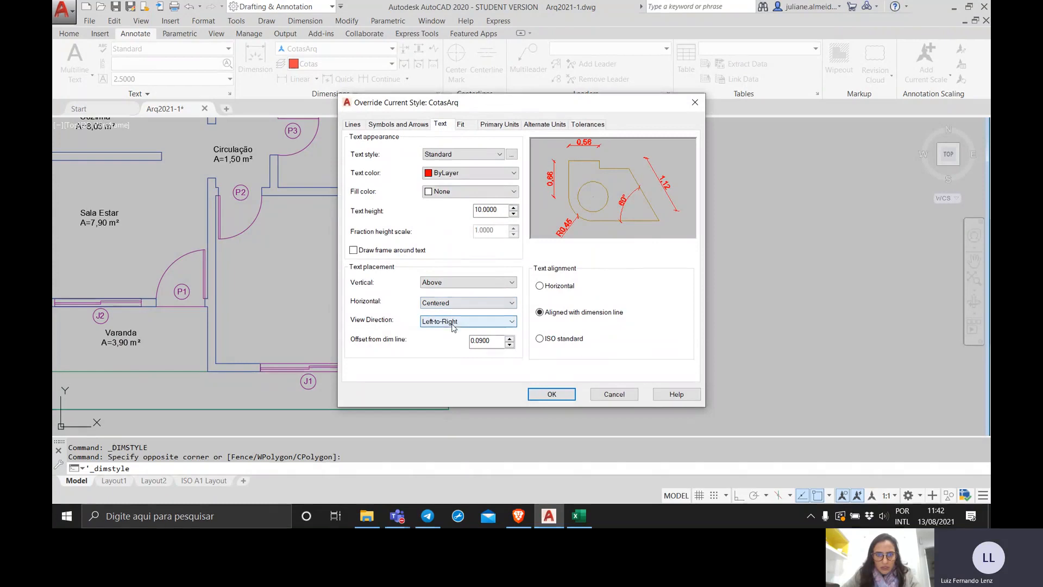
{"action": "left_click", "coordinate": [562, 286]}
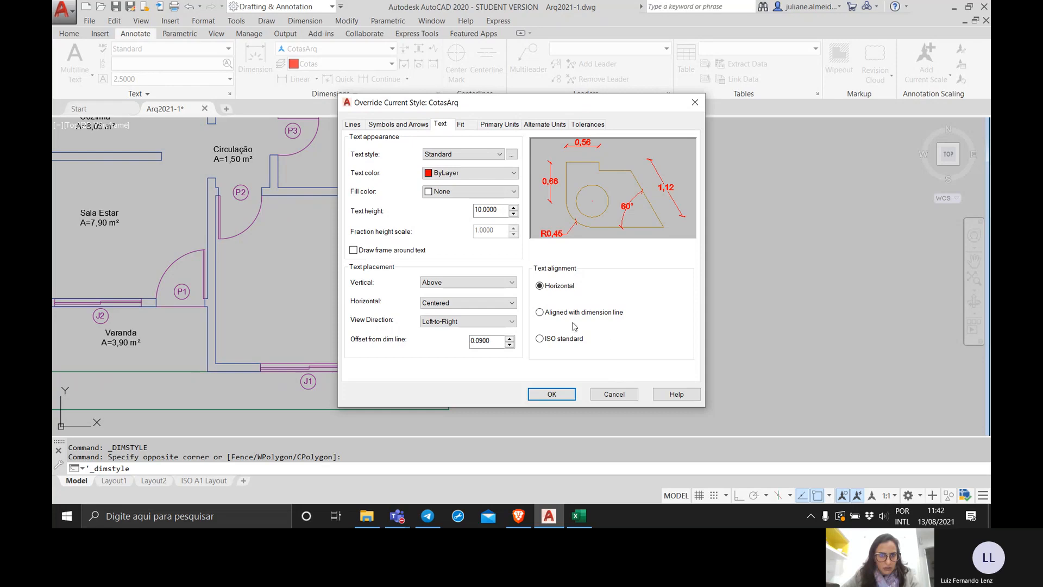
{"action": "left_click", "coordinate": [493, 282]}
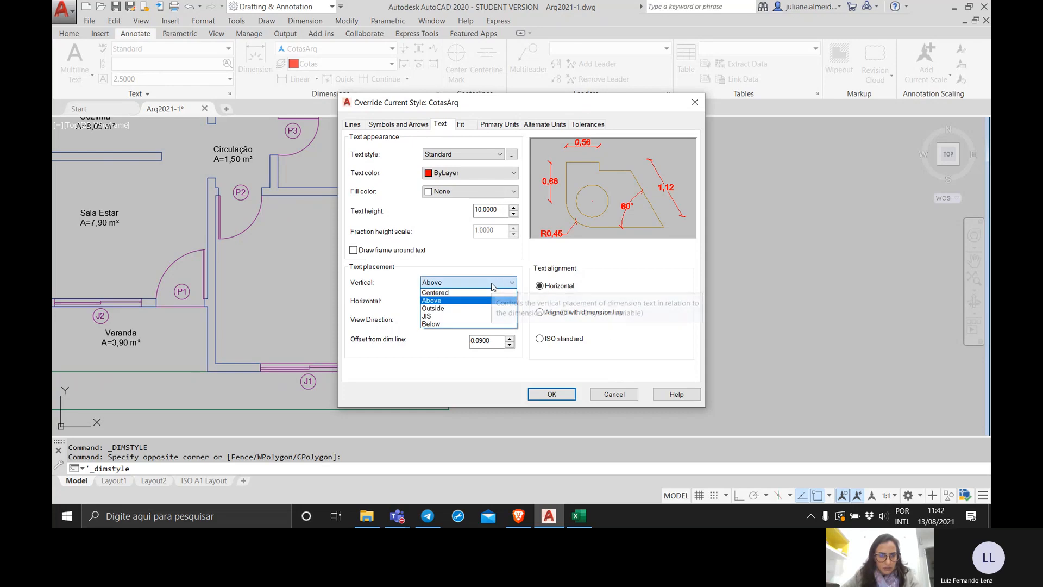
{"action": "left_click", "coordinate": [493, 286]}
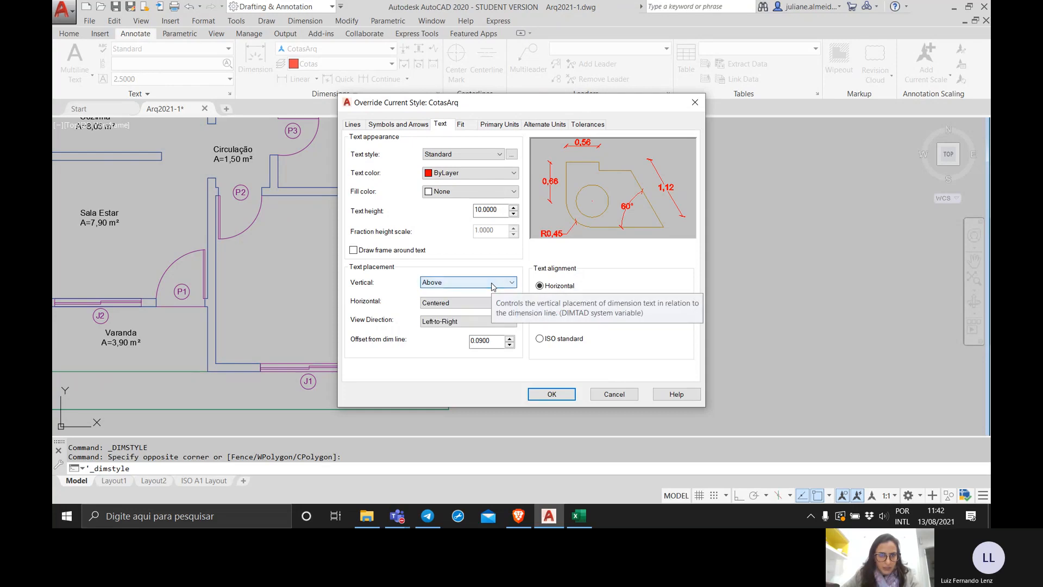
{"action": "left_click", "coordinate": [539, 313]}
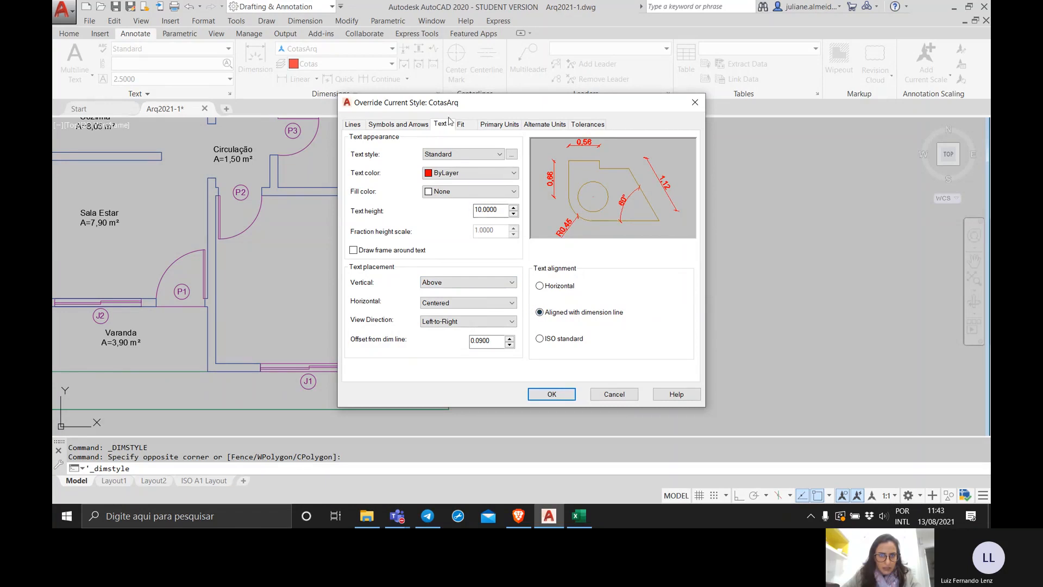
{"action": "left_click", "coordinate": [565, 289]}
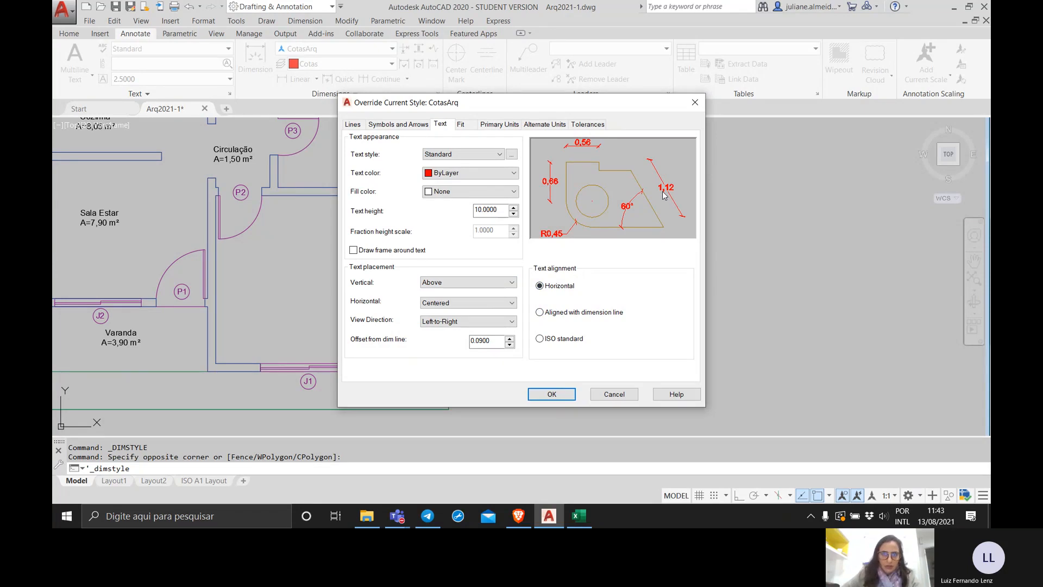
{"action": "left_click", "coordinate": [568, 313]}
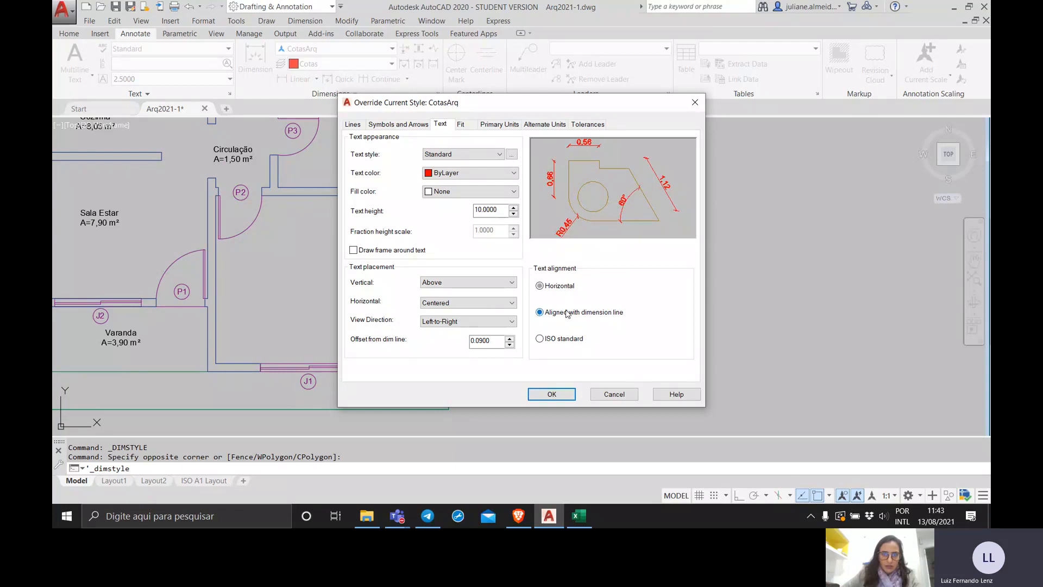
{"action": "left_click", "coordinate": [486, 309]}
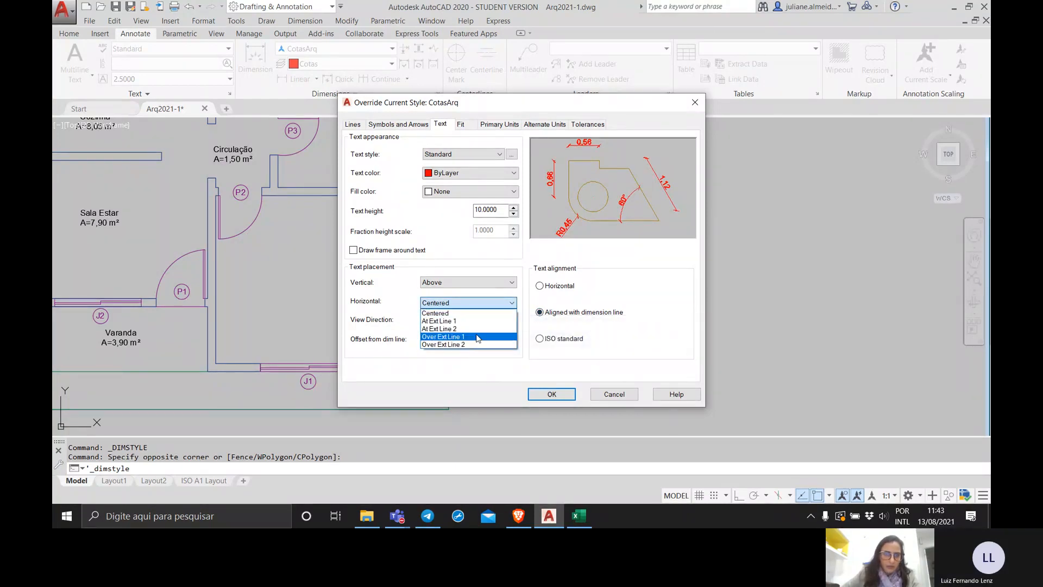
{"action": "left_click", "coordinate": [478, 312]}
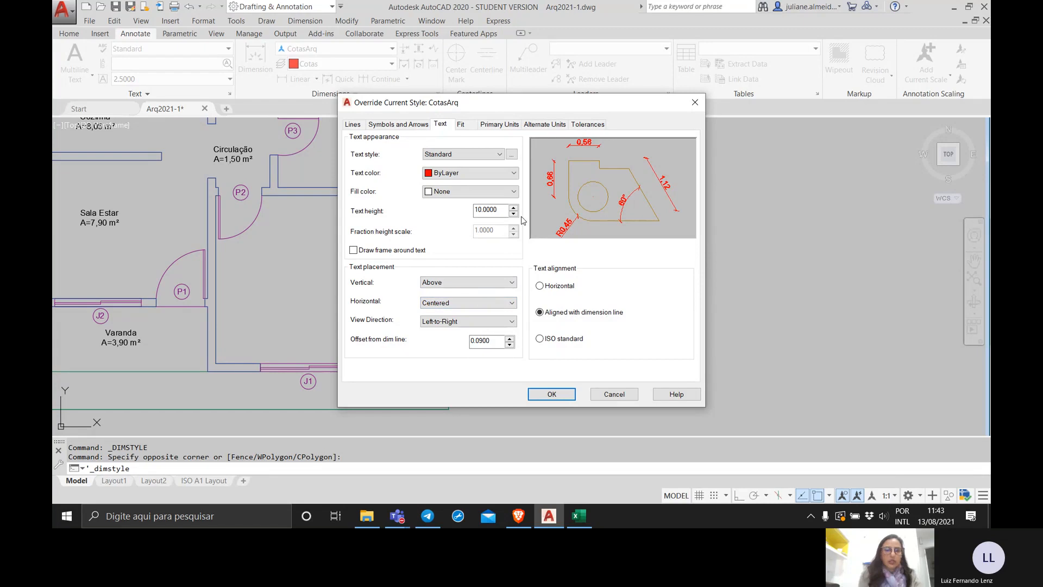
Step: Set the CotasArq override's text offset from the dimension line to 1, keep placement over dimension line with leader, and close the style manager
{"action": "left_click_drag", "start_coordinate": [495, 341], "coordinate": [450, 341]}
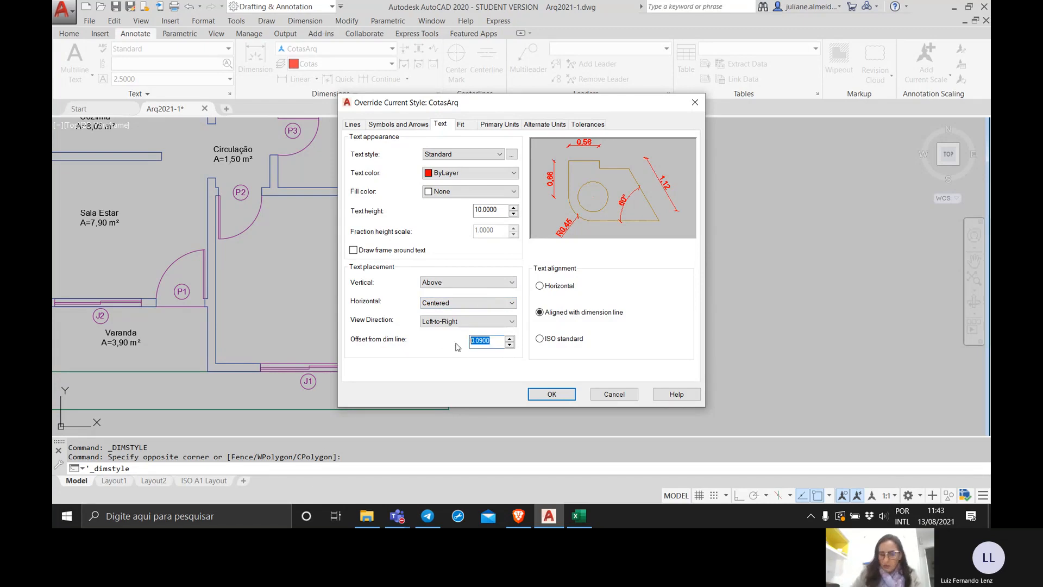
{"action": "type", "text": "1"}
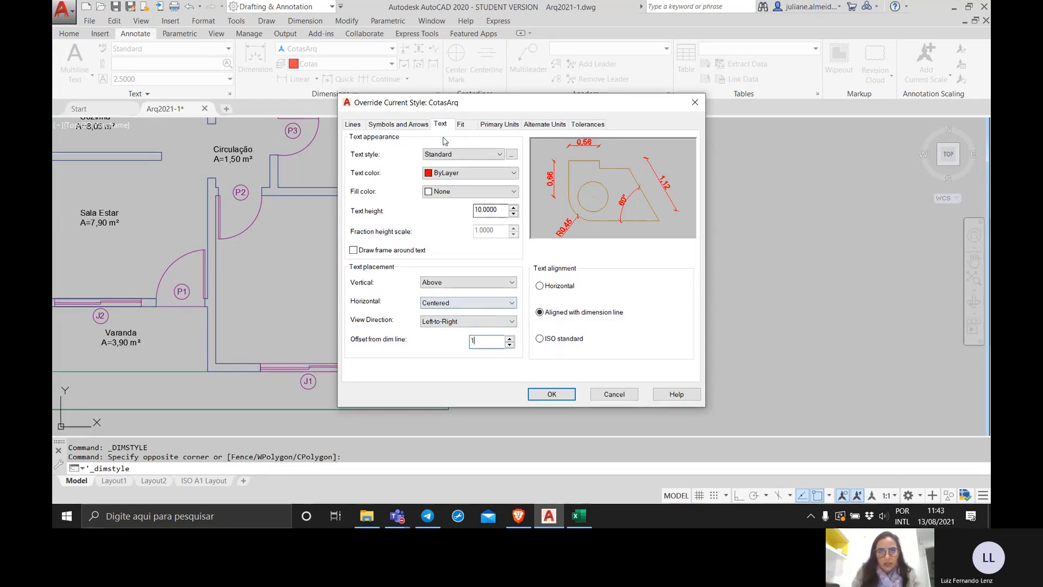
{"action": "left_click", "coordinate": [461, 125]}
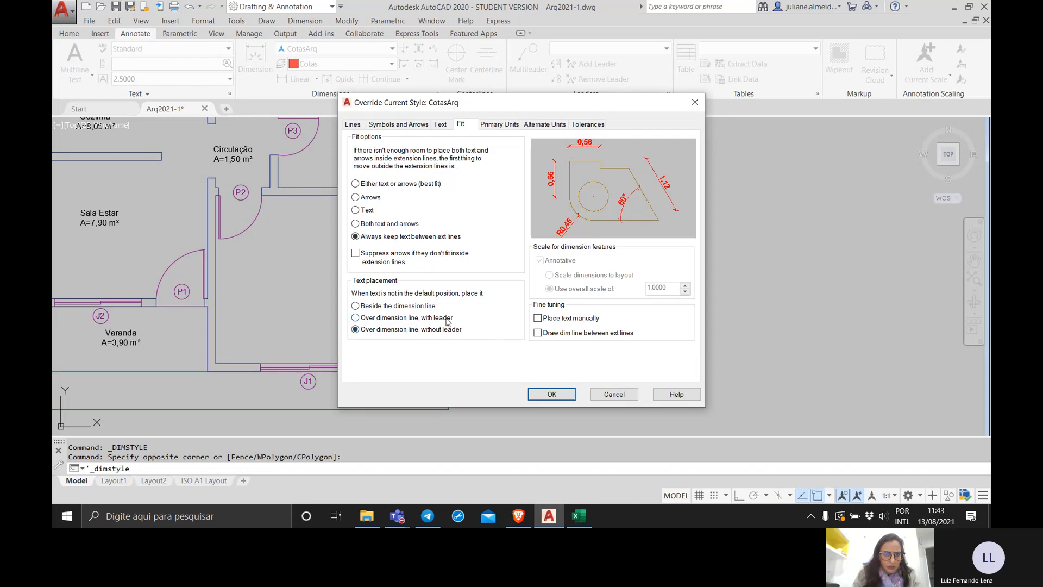
{"action": "left_click", "coordinate": [550, 393]}
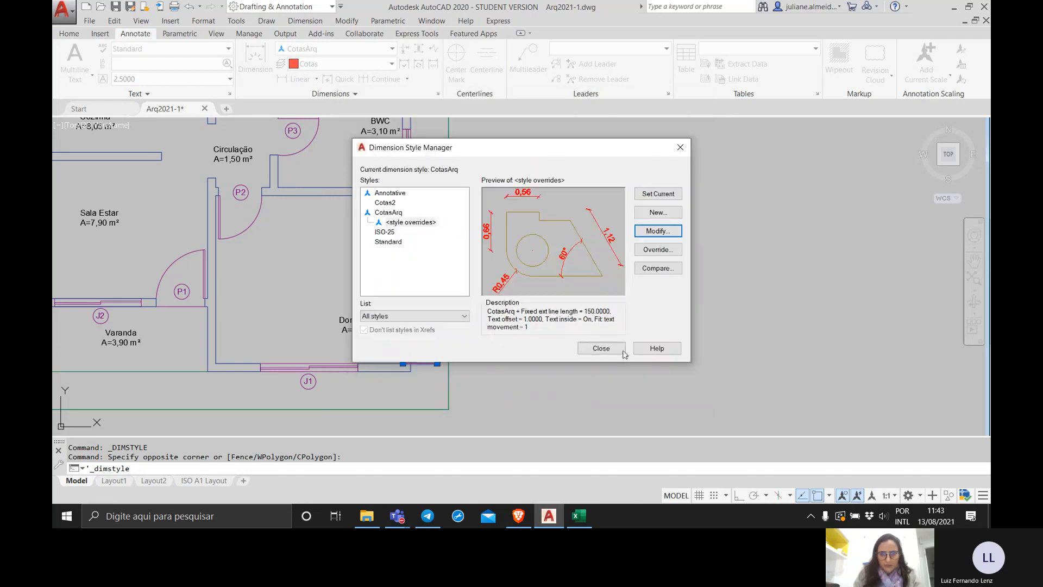
{"action": "left_click", "coordinate": [600, 349]}
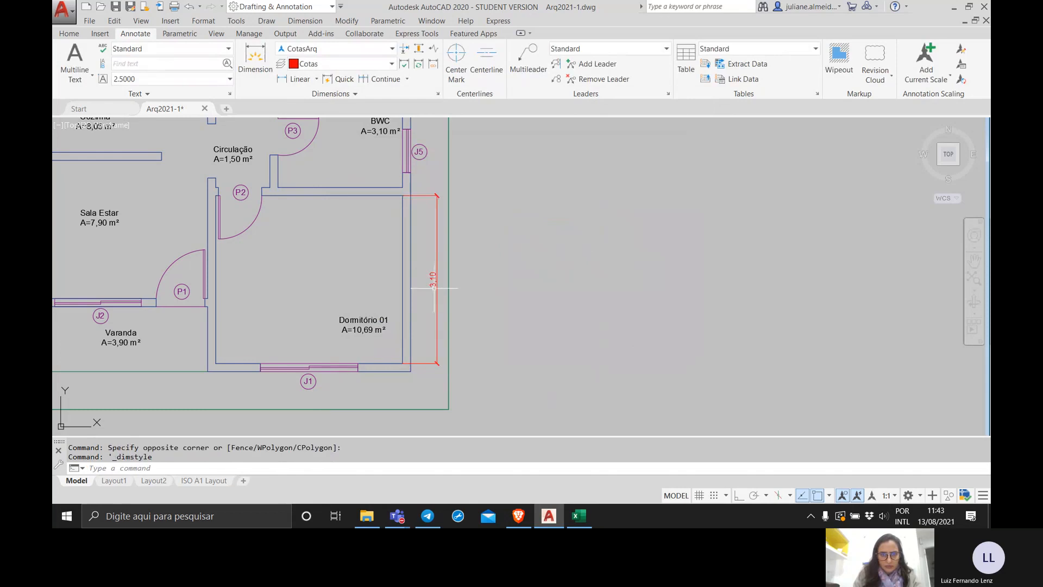
Step: Select the Dormitório 01 wall dimension and try moving its text away from the dimension line
{"action": "left_click", "coordinate": [434, 288]}
{"action": "right_click", "coordinate": [439, 291]}
{"action": "key", "text": "Escape"}
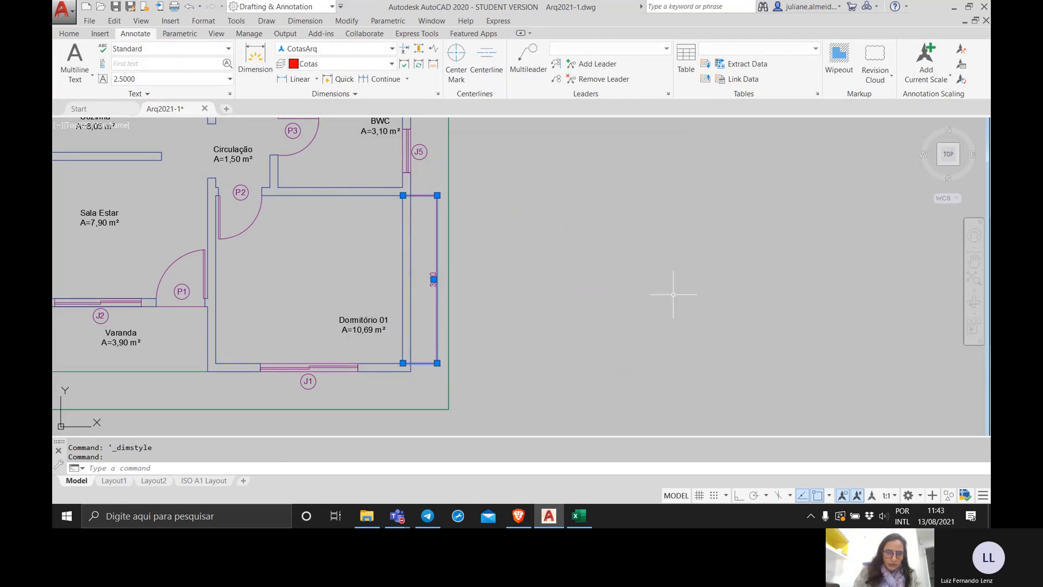
{"action": "left_click", "coordinate": [433, 279]}
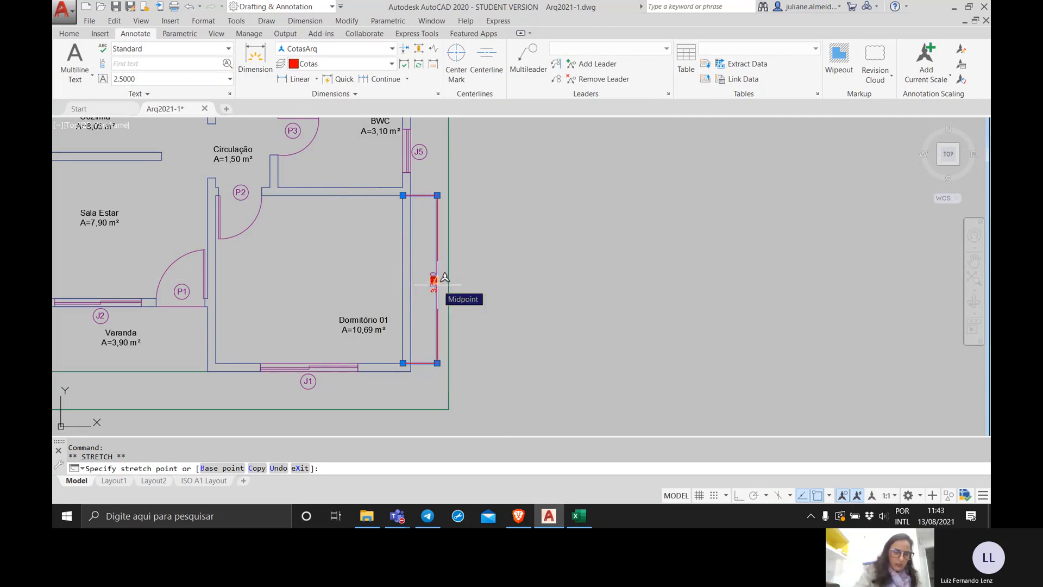
{"action": "key", "text": "Escape"}
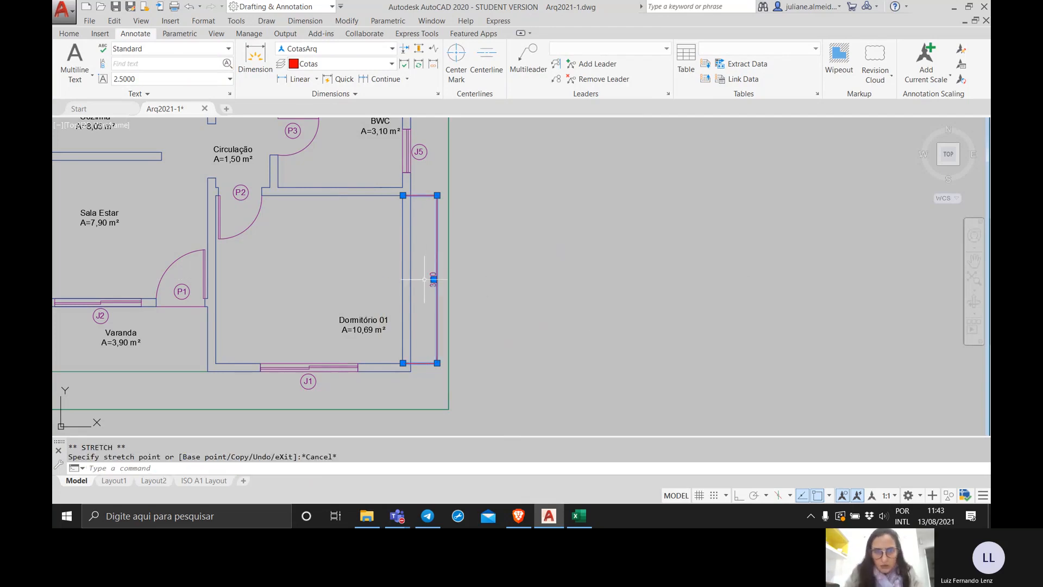
{"action": "scroll", "coordinate": [424, 279], "scroll_direction": "up", "scroll_amount": 8}
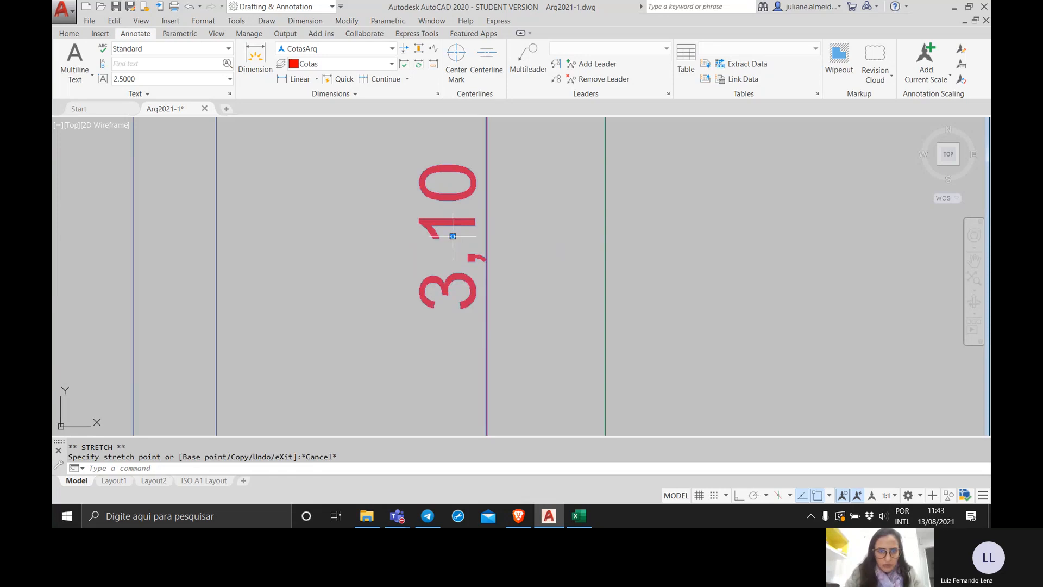
{"action": "left_click", "coordinate": [452, 236]}
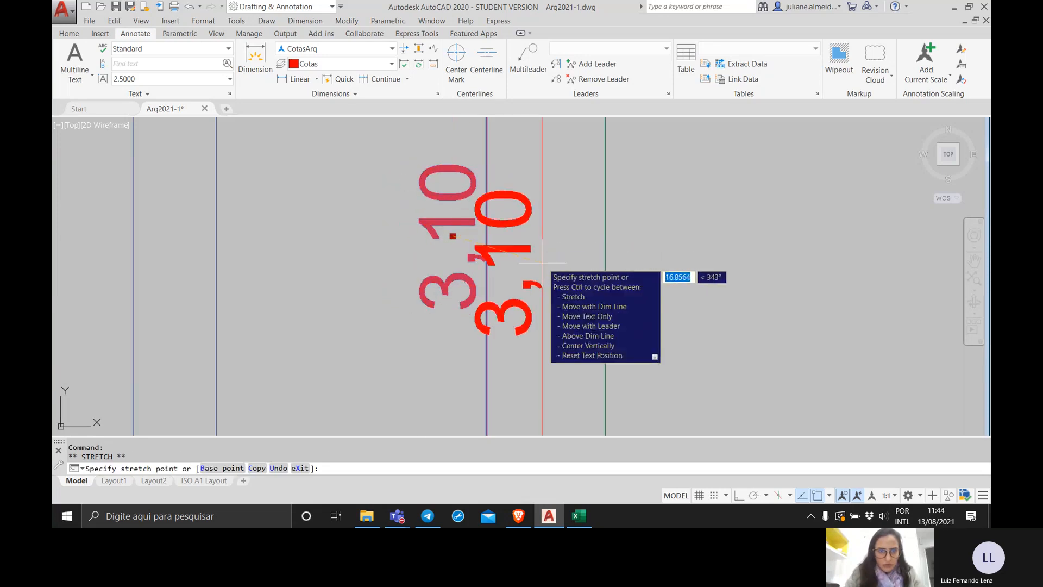
{"action": "key", "text": "Escape"}
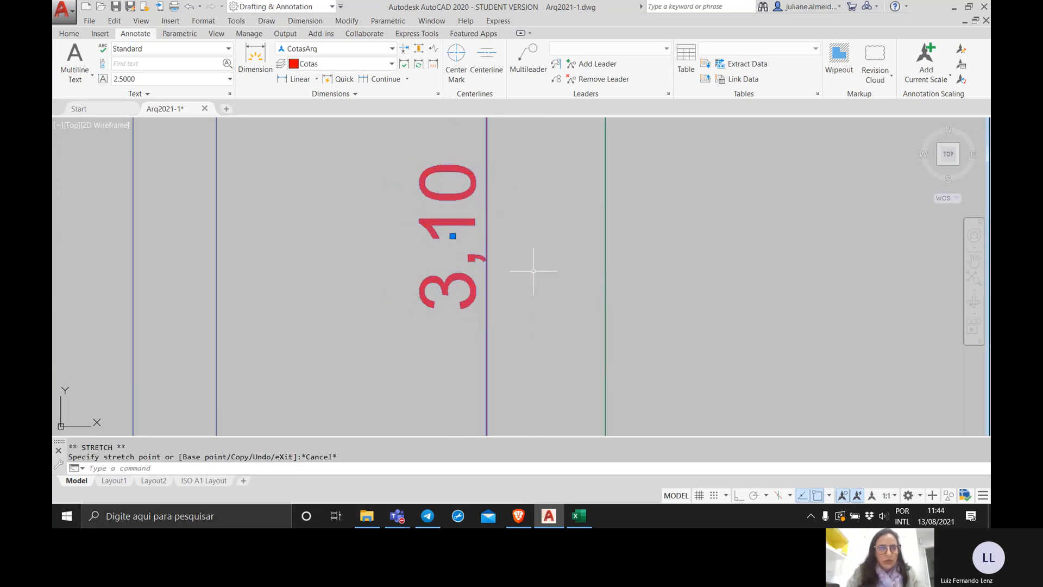
Step: Erase the Dormitório 01 wall dimension and dimension the wall's inner face again, placing the dimension line outside the house
{"action": "scroll", "coordinate": [534, 271], "scroll_direction": "down", "scroll_amount": 10}
{"action": "middle_click_drag", "start_coordinate": [536, 272], "coordinate": [408, 279]}
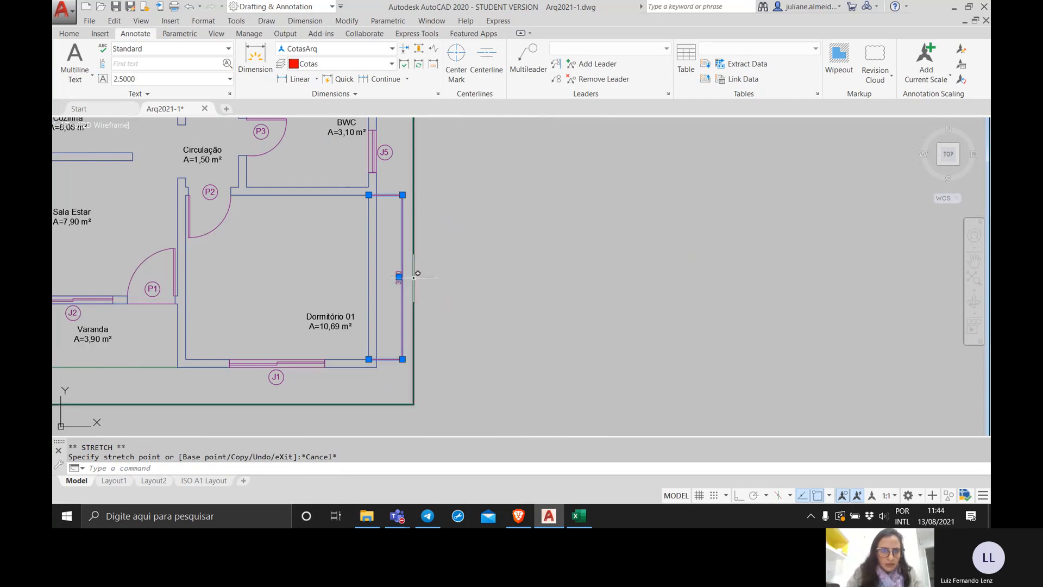
{"action": "key", "text": "Delete"}
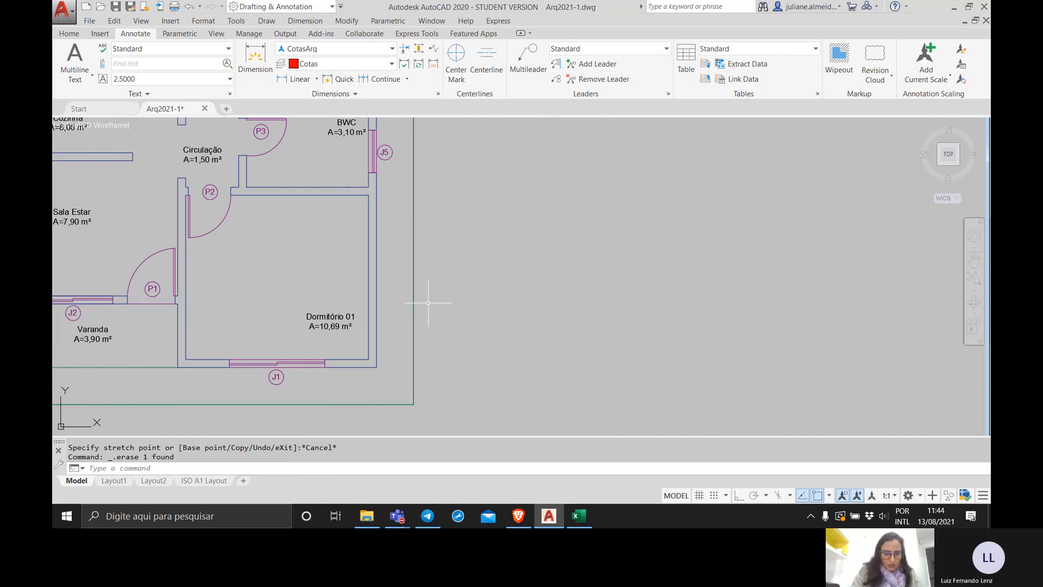
{"action": "type", "text": "dim"}
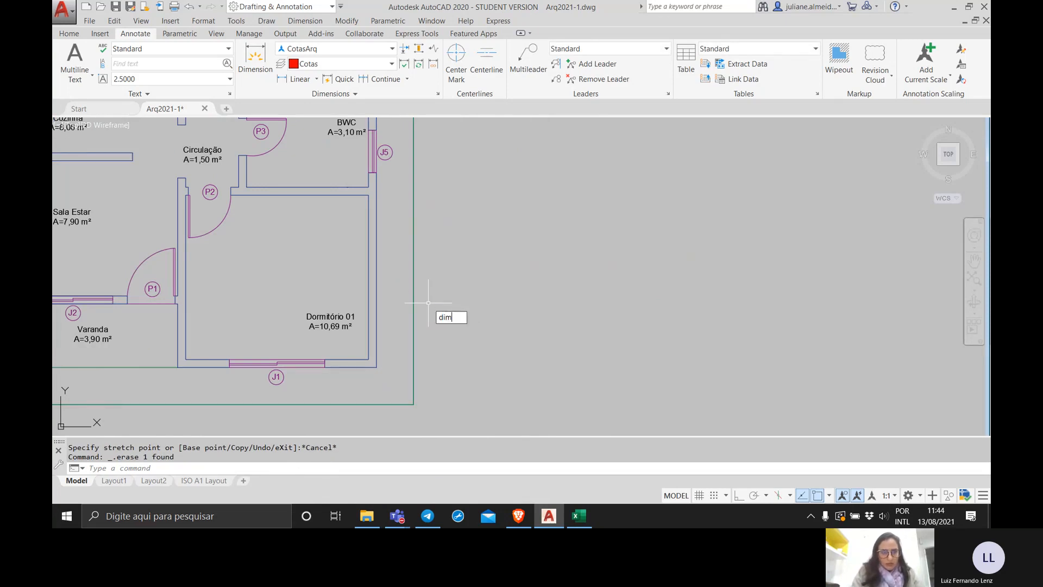
{"action": "key", "text": "Return"}
{"action": "key", "text": "Return"}
{"action": "left_click", "coordinate": [376, 362]}
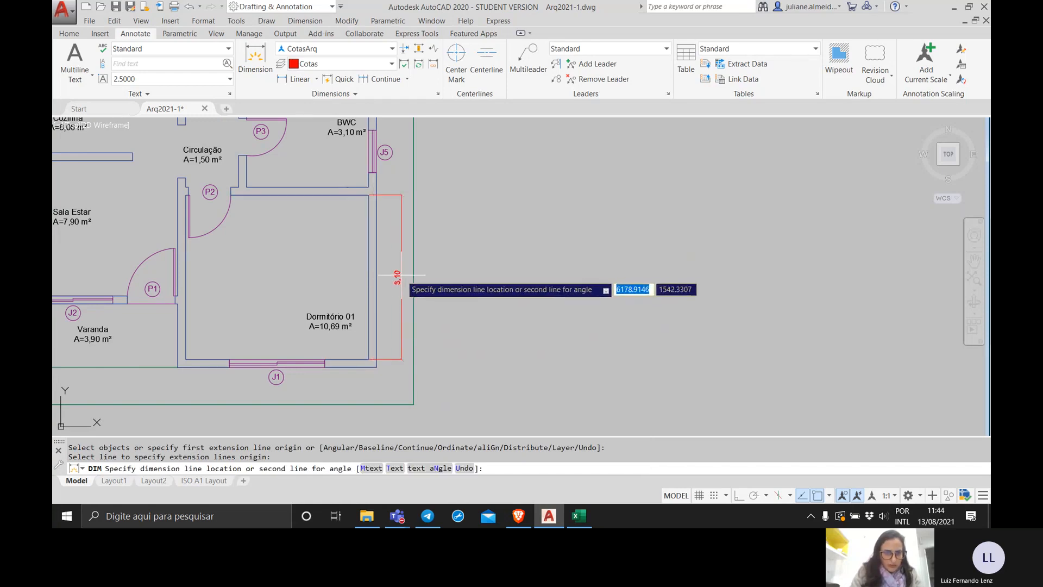
{"action": "left_click", "coordinate": [401, 283]}
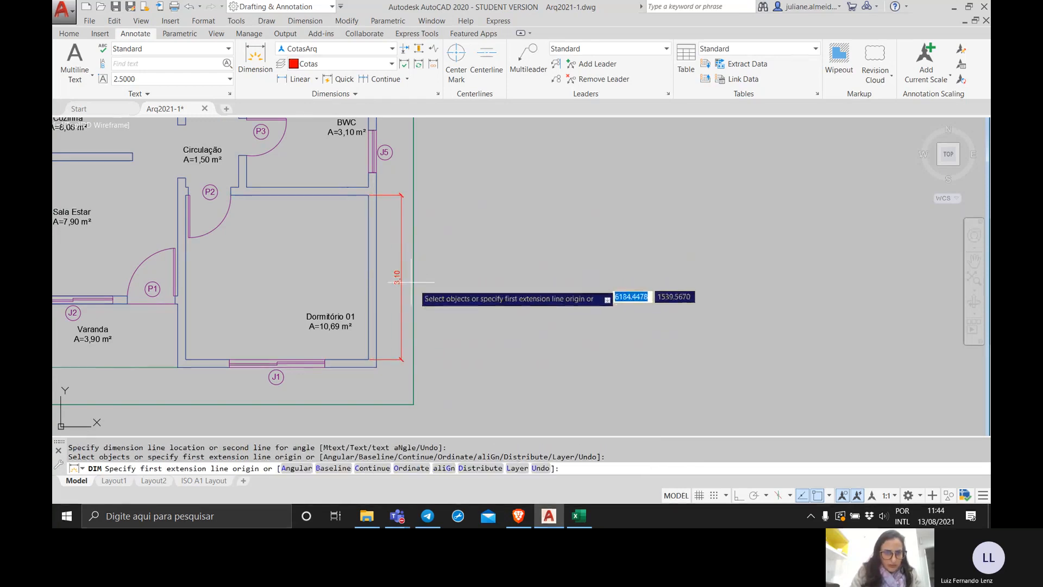
Step: Open the base CotasArq style for modification and review its line, arrow and text placement settings
{"action": "left_click", "coordinate": [439, 94]}
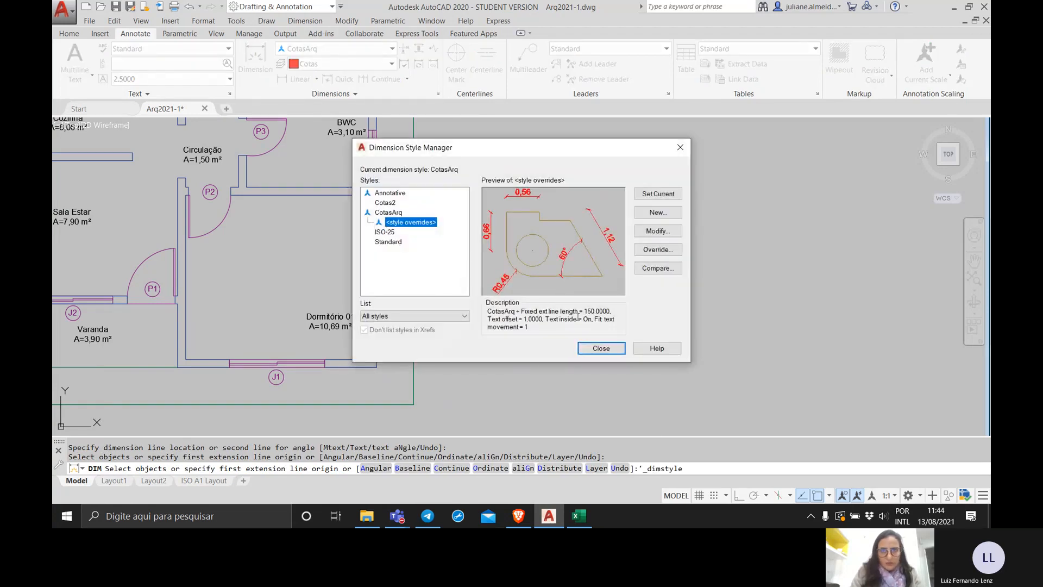
{"action": "left_click", "coordinate": [380, 213]}
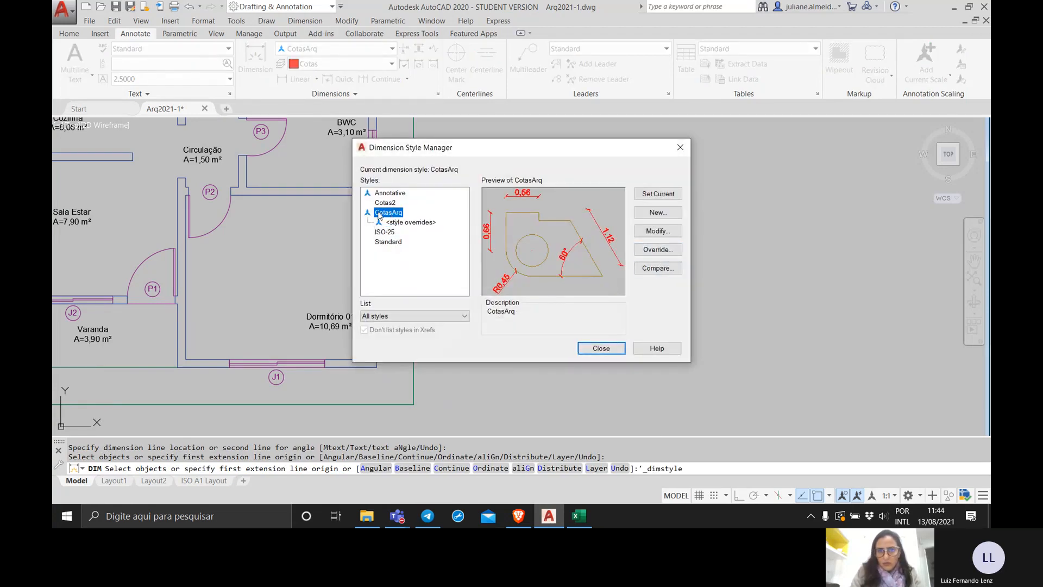
{"action": "left_click", "coordinate": [649, 231]}
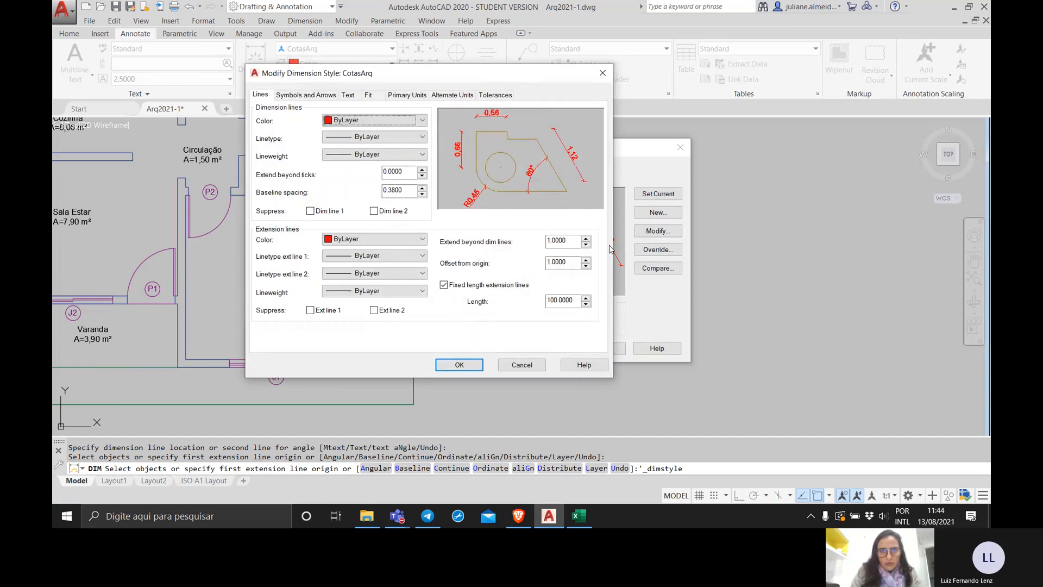
{"action": "left_click", "coordinate": [311, 95]}
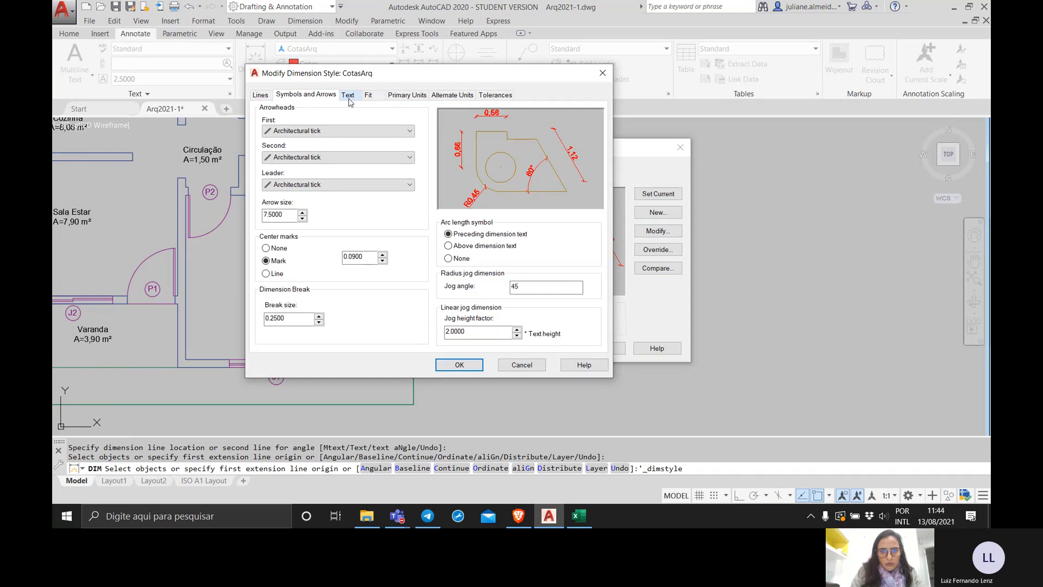
{"action": "left_click", "coordinate": [348, 95]}
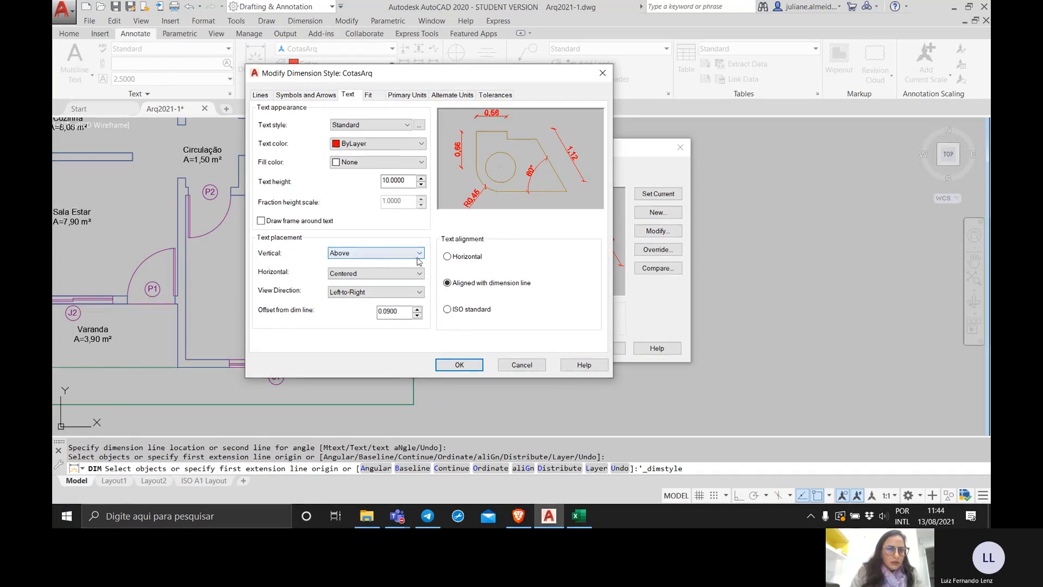
{"action": "left_click", "coordinate": [360, 280]}
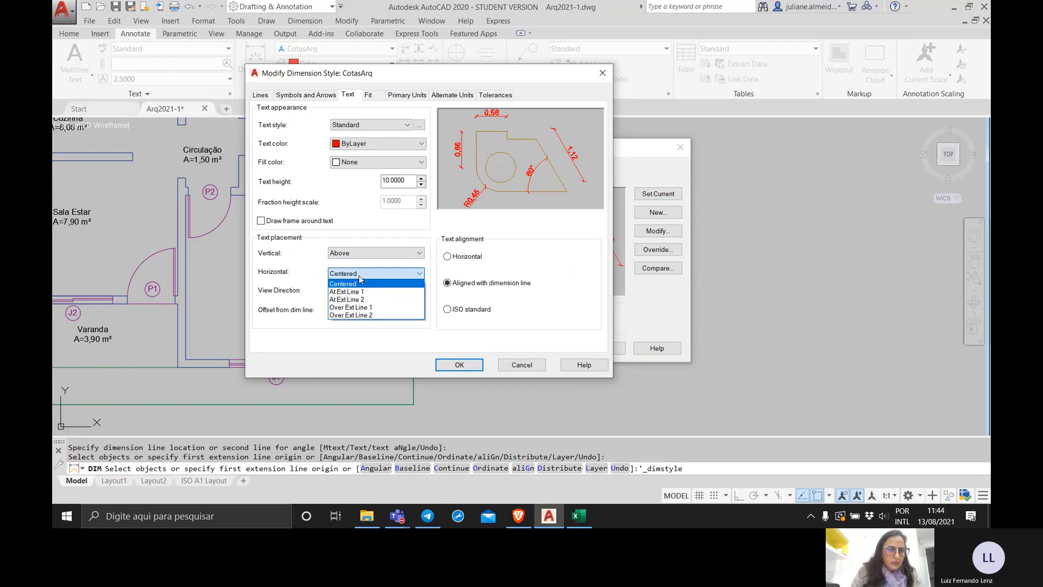
{"action": "left_click", "coordinate": [360, 282]}
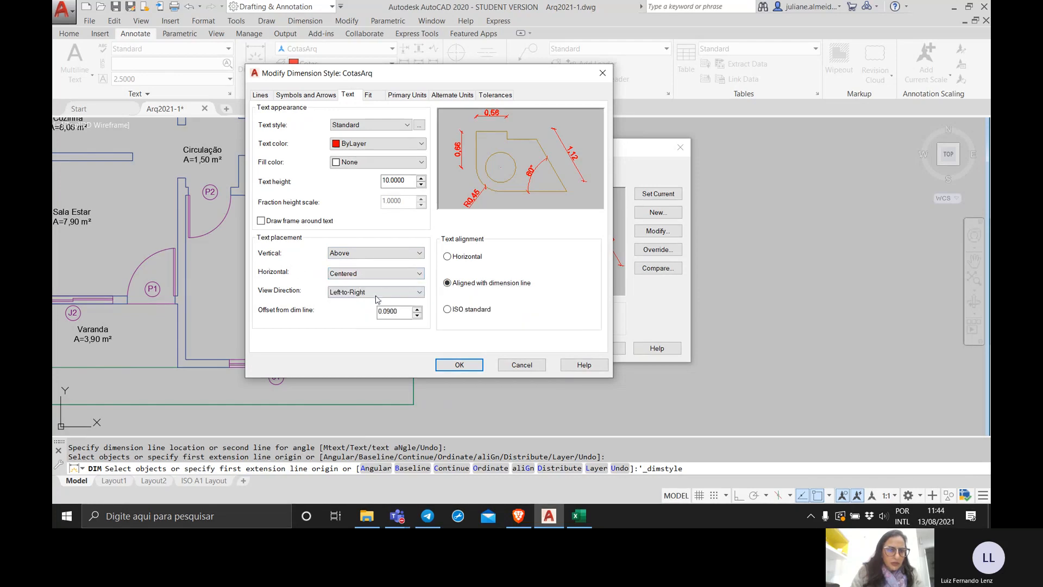
{"action": "left_click", "coordinate": [376, 292]}
{"action": "left_click", "coordinate": [374, 296]}
Step: Set the base CotasArq style to always keep text between extension lines and over dimension line with leader, and return to the dimension command
{"action": "left_click", "coordinate": [370, 96]}
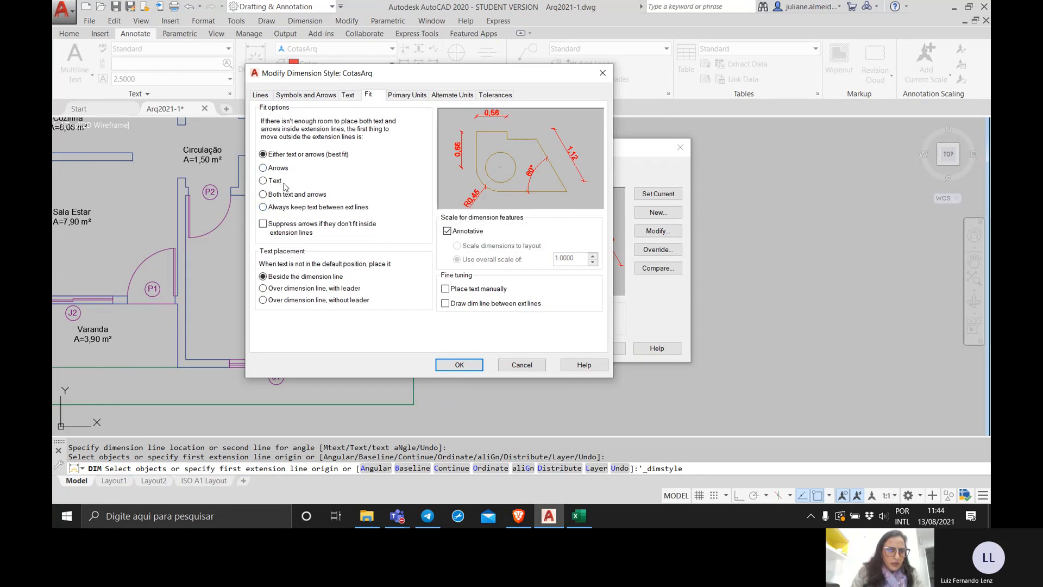
{"action": "left_click", "coordinate": [291, 208]}
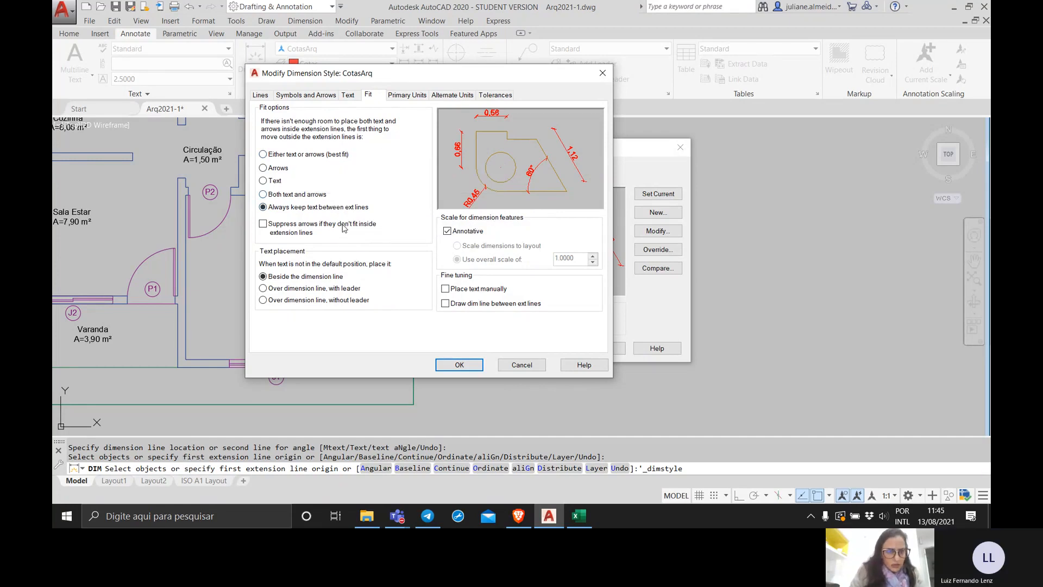
{"action": "left_click", "coordinate": [320, 289]}
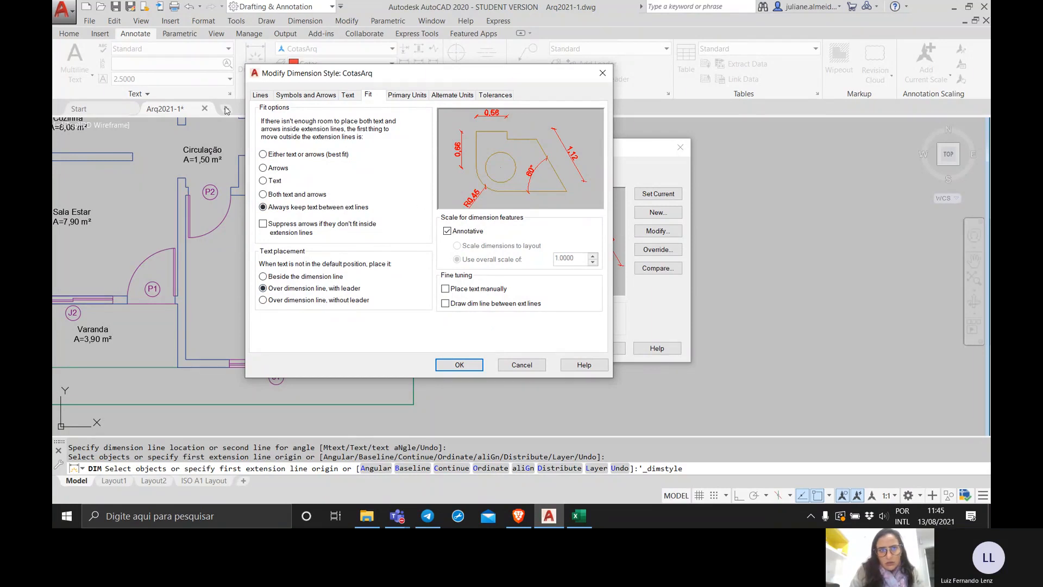
{"action": "left_click", "coordinate": [448, 365]}
{"action": "left_click", "coordinate": [601, 348]}
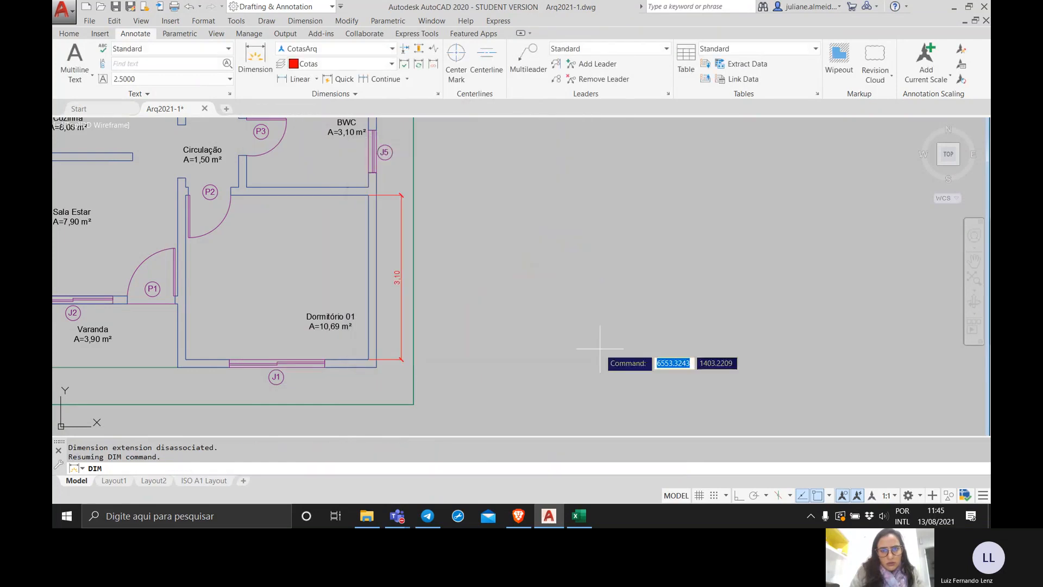
{"action": "key", "text": "Return"}
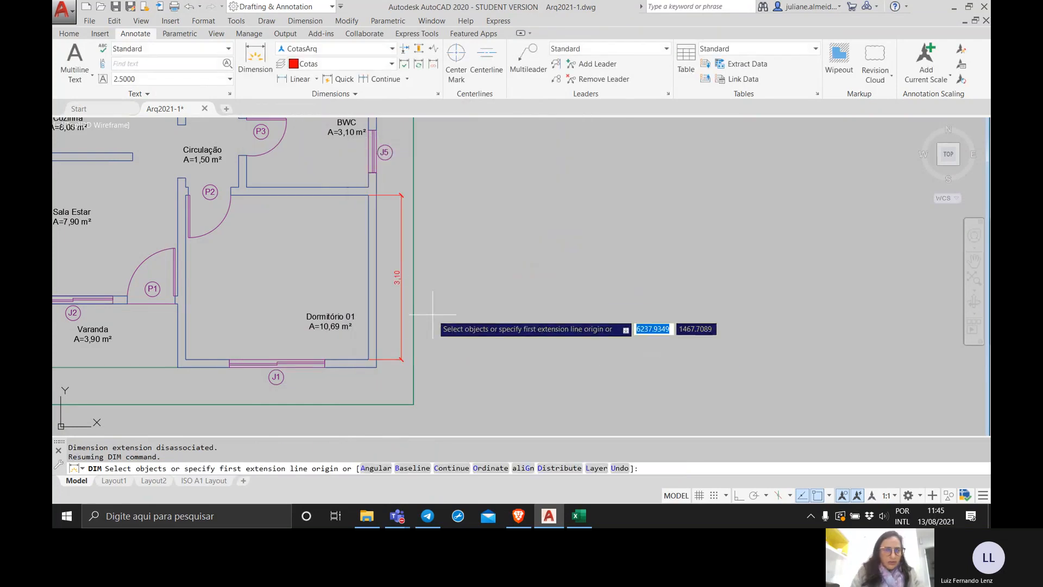